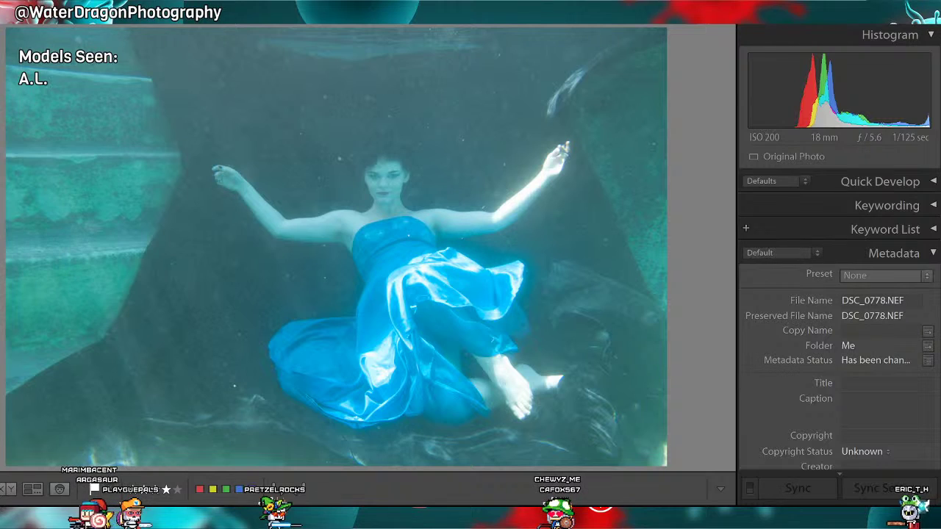
Open the photo of the woman in the blue dress with silver fabric for developing, and set its Temp to -8.
key("d")
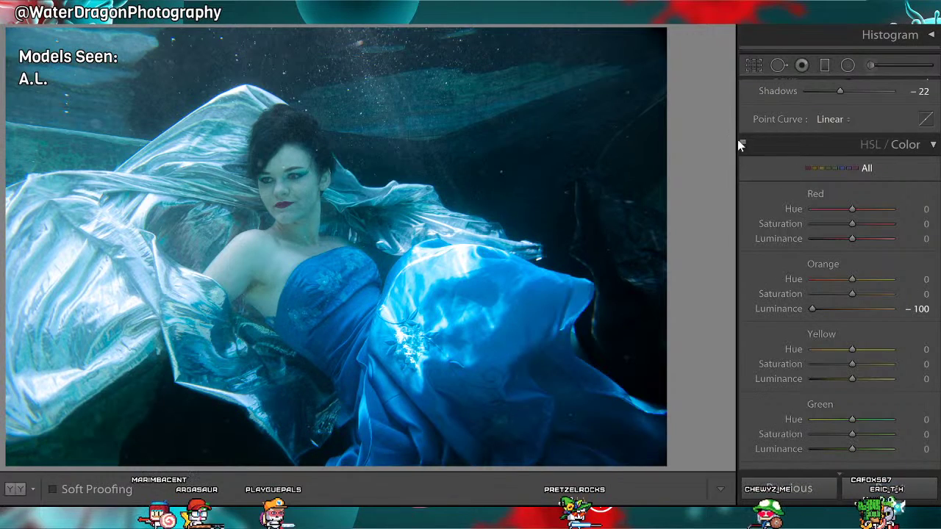
scroll(746, 169, "up", 10)
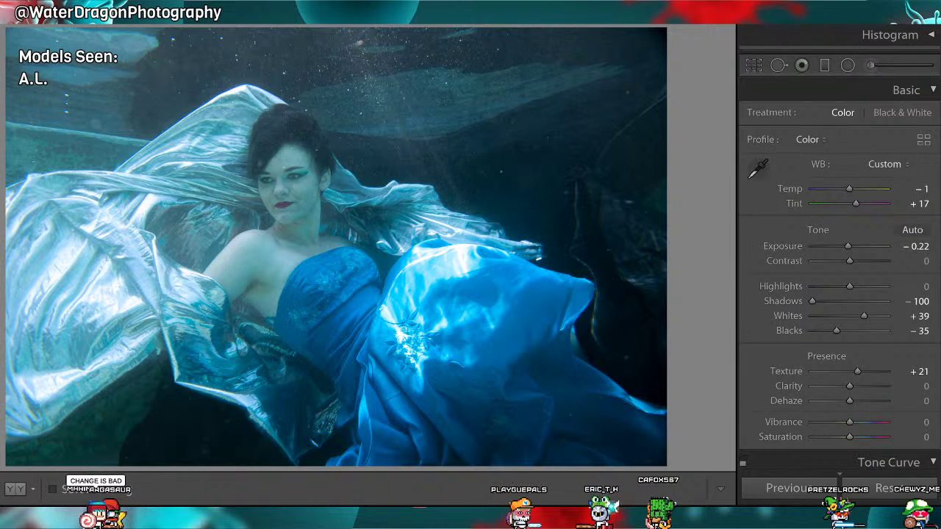
double_click(854, 191)
left_click_drag(854, 191, 900, 190)
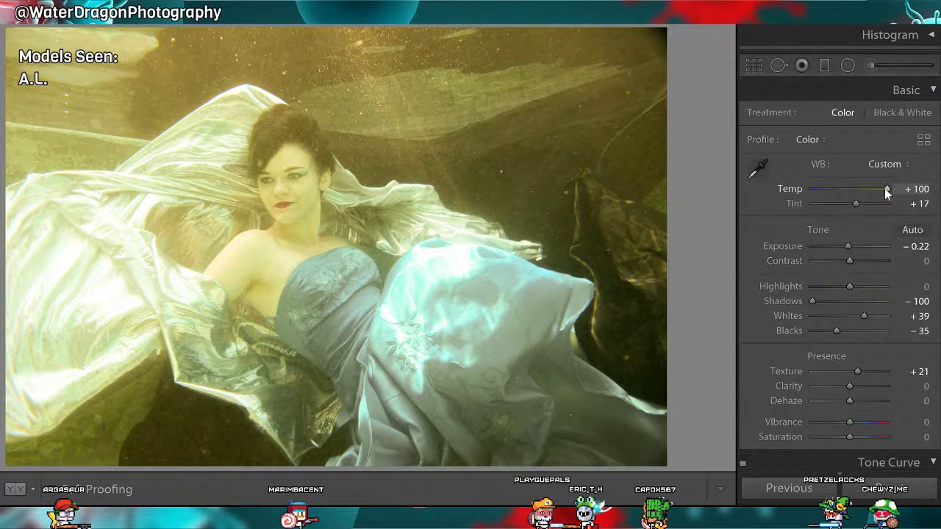
left_click_drag(889, 188, 841, 190)
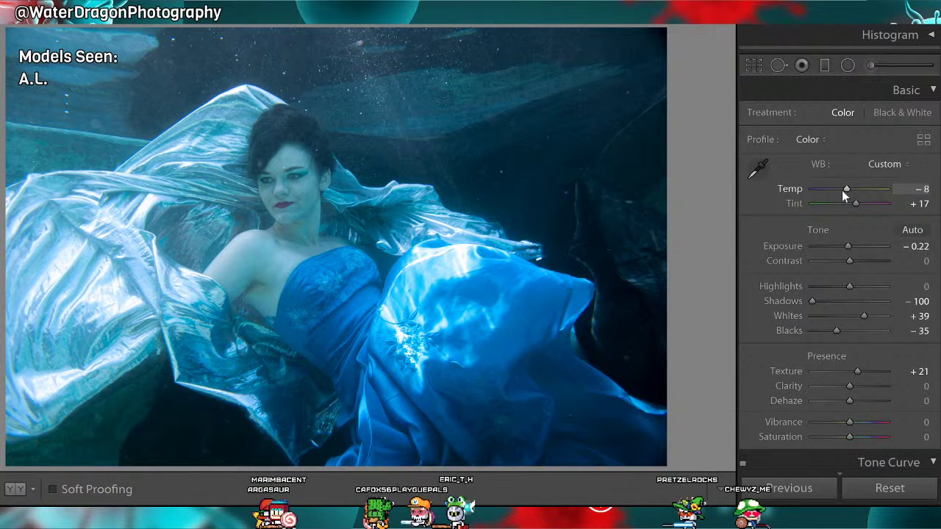
Reset all develop settings of the photo and undo the reset.
scroll(791, 253, "down", 3)
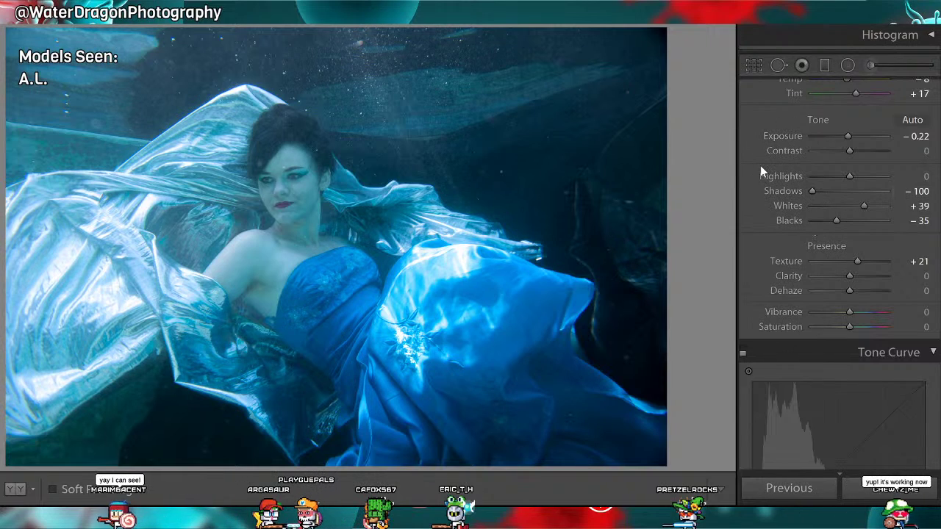
scroll(760, 165, "up", 3)
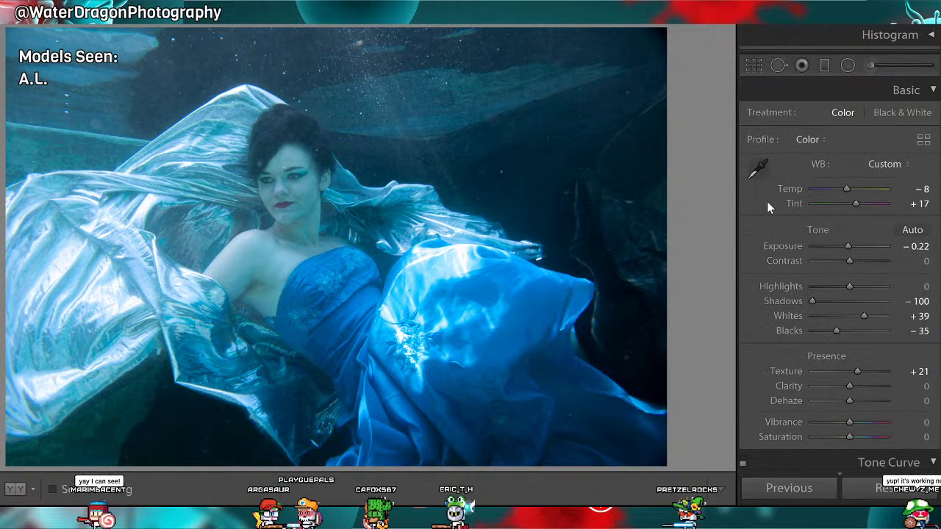
left_click(887, 494)
key("ctrl+z")
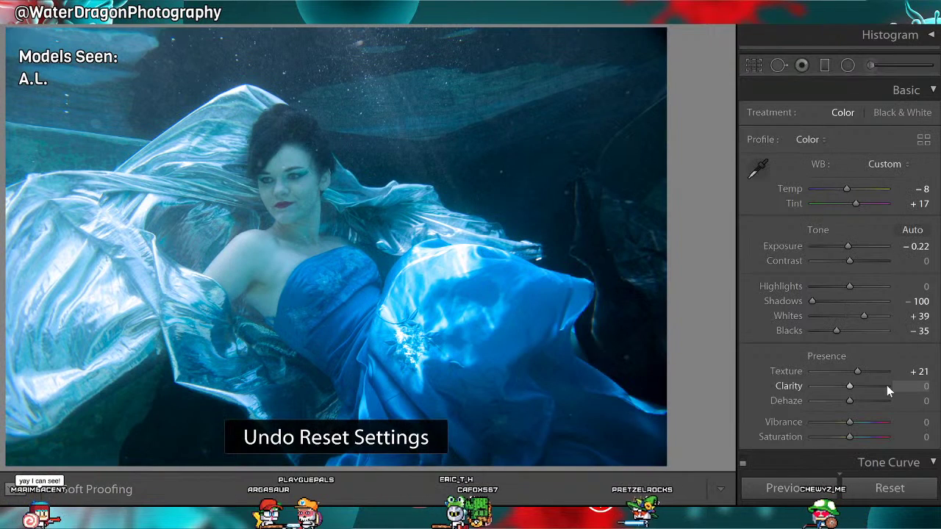
Turn the HSL / Color adjustments back on for the photo.
scroll(820, 322, "down", 3)
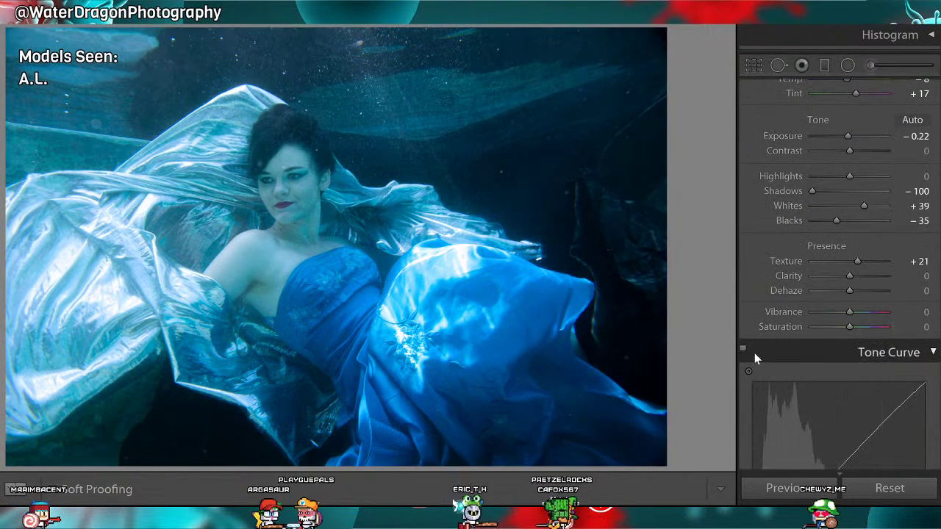
scroll(779, 357, "down", 6)
scroll(858, 364, "down", 2)
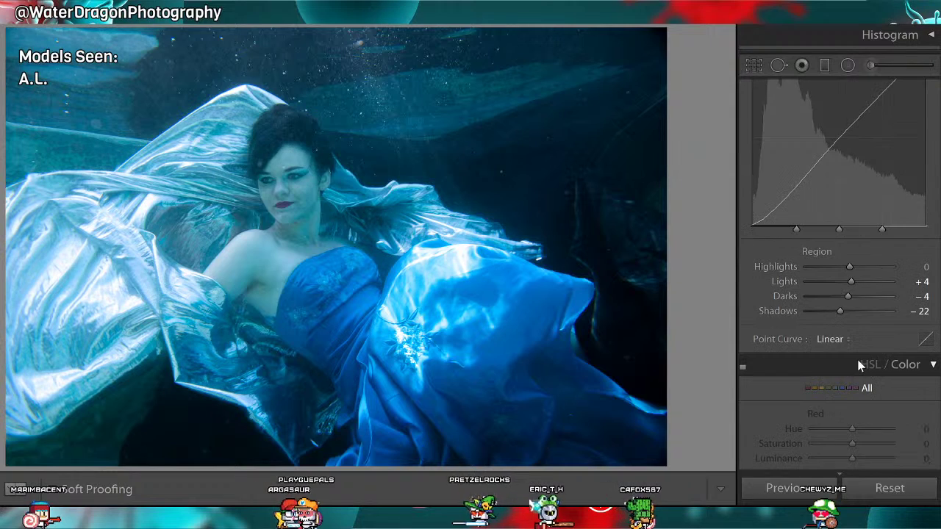
scroll(840, 369, "down", 3)
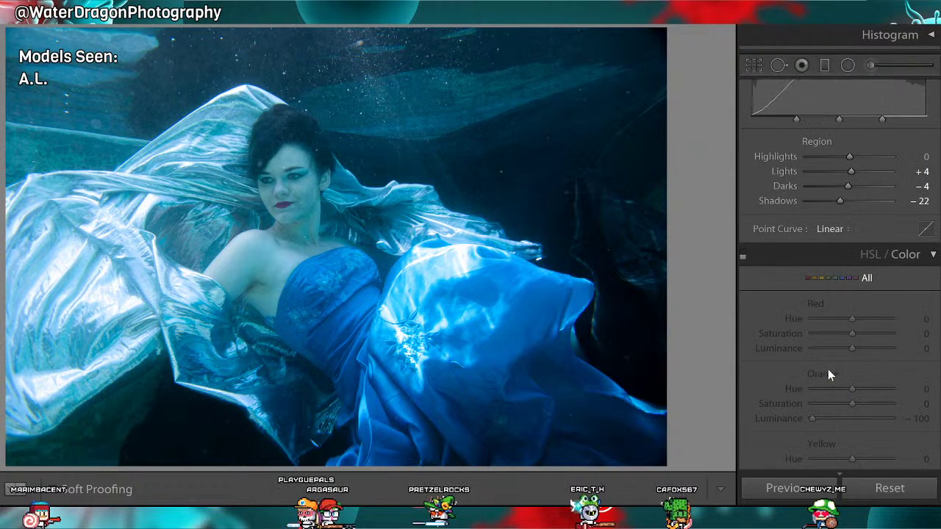
left_click(742, 257)
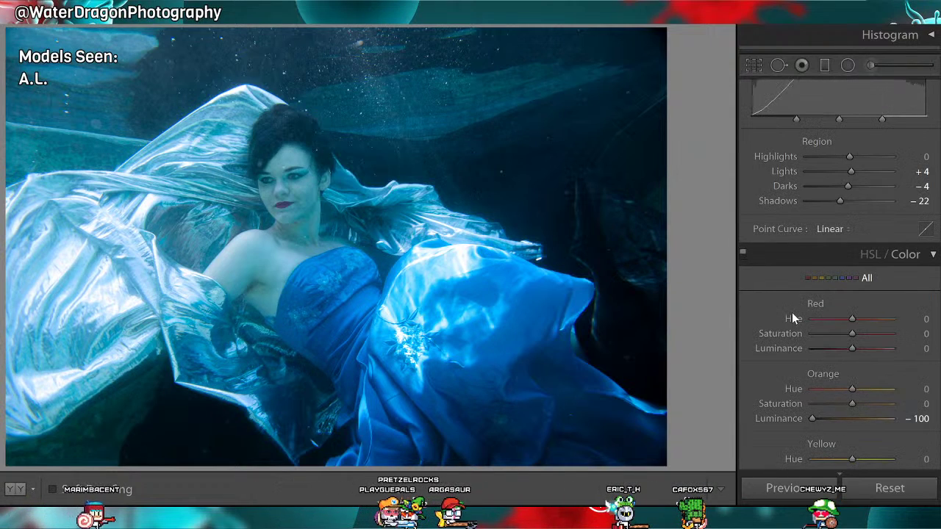
Try the Orange luminance at +100, and reset it to 0.
scroll(791, 313, "down", 3)
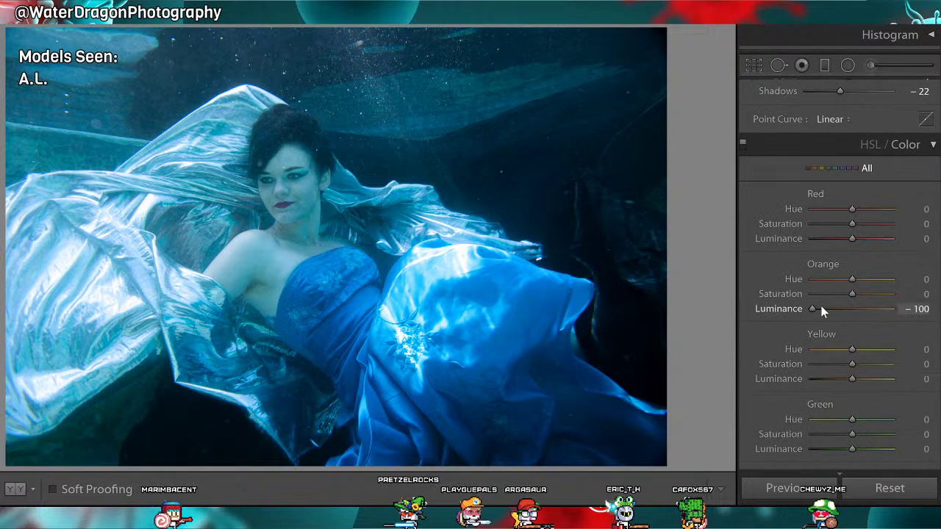
left_click_drag(812, 308, 893, 308)
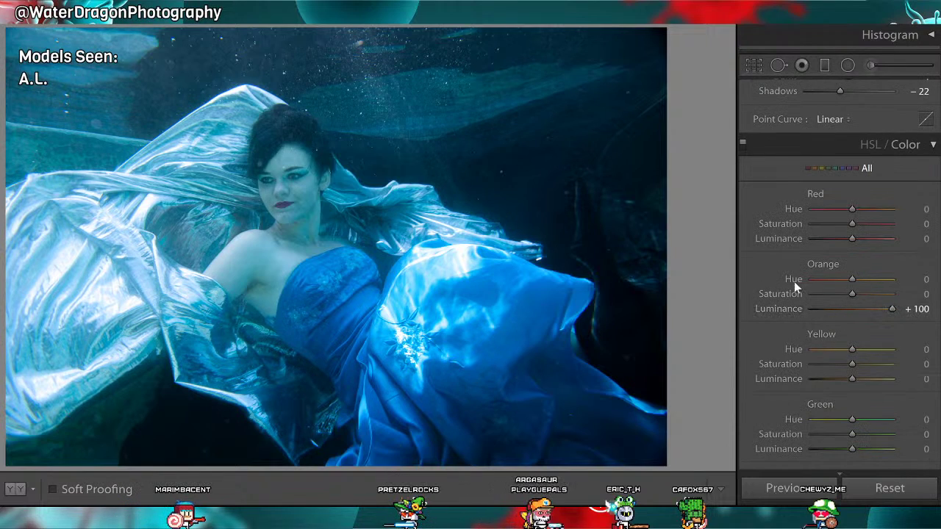
double_click(777, 309)
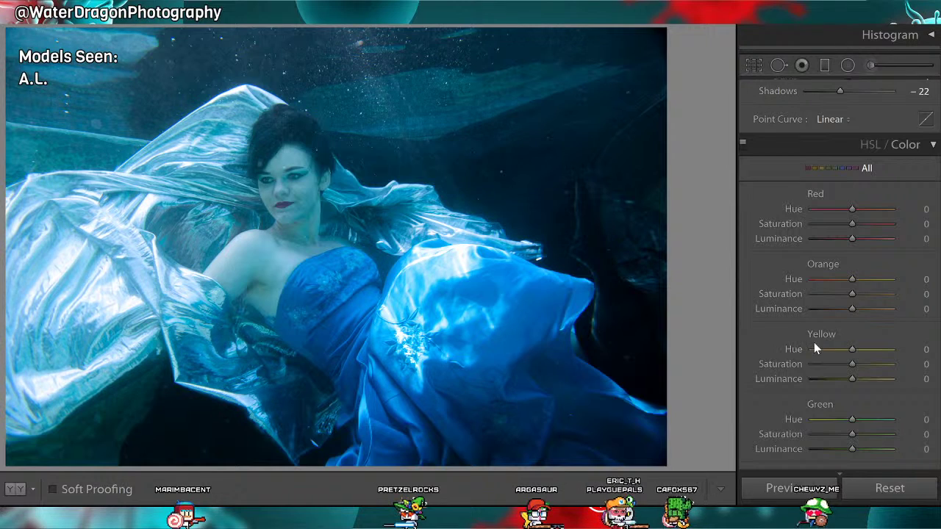
Test the effect of the Yellow, Green and Blue luminance in HSL / Color, resetting each one to 0.
scroll(813, 342, "down", 3)
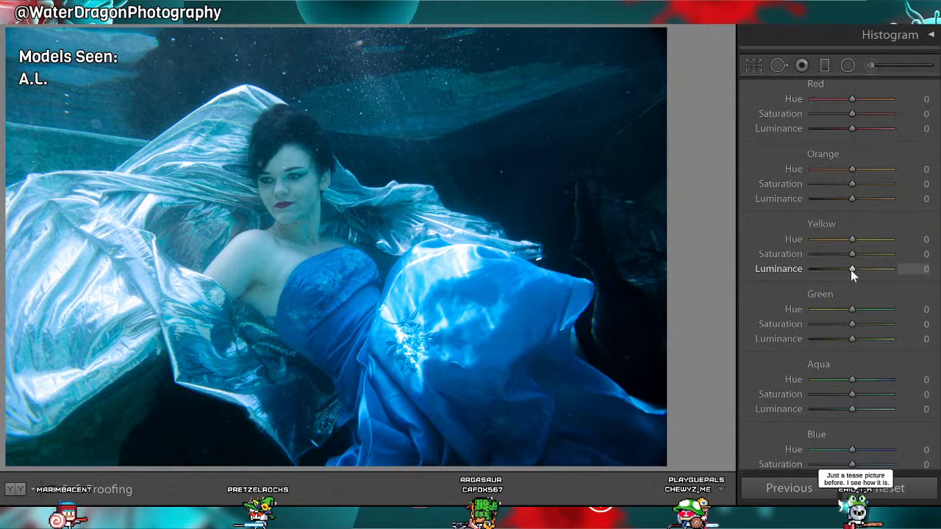
left_click_drag(851, 270, 937, 270)
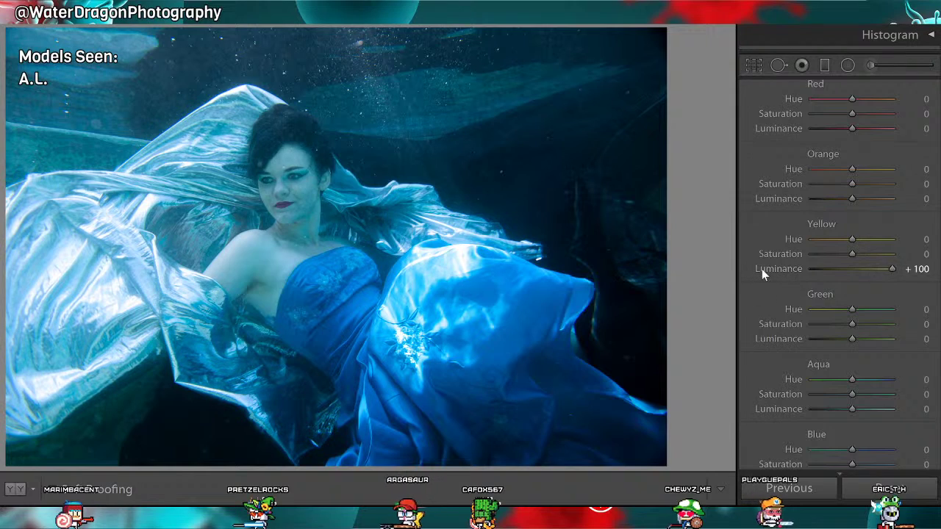
double_click(762, 269)
left_click_drag(790, 342, 938, 340)
double_click(775, 338)
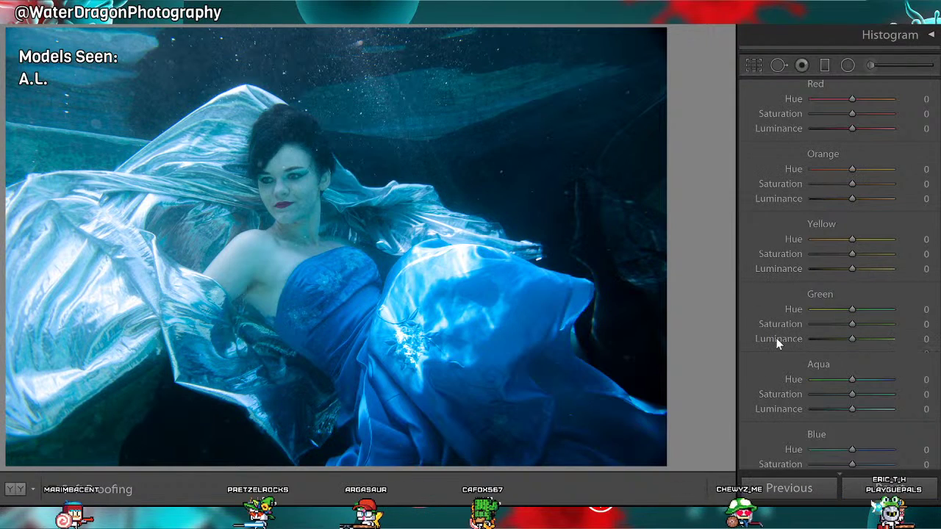
scroll(779, 342, "down", 3)
left_click_drag(838, 377, 794, 370)
double_click(790, 369)
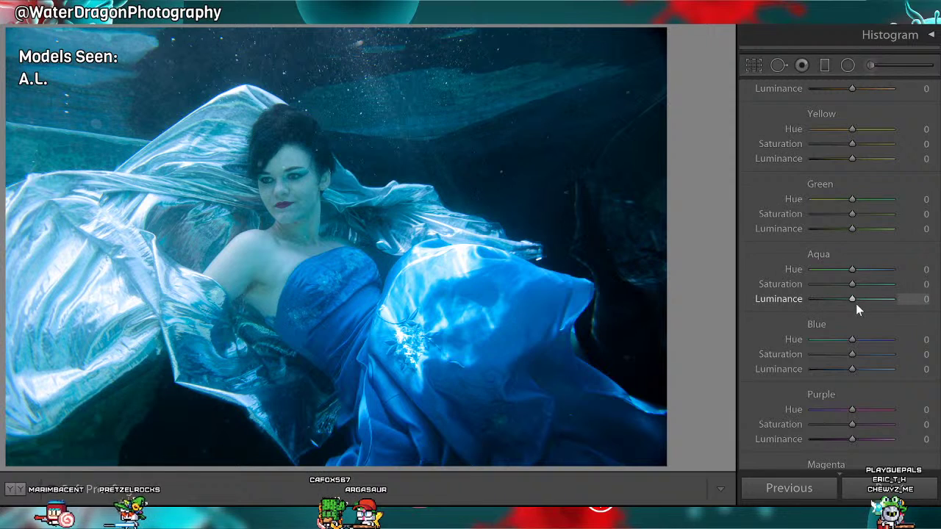
Try the Magenta and Purple luminance at +100 one after the other, resetting each to 0.
scroll(838, 367, "down", 3)
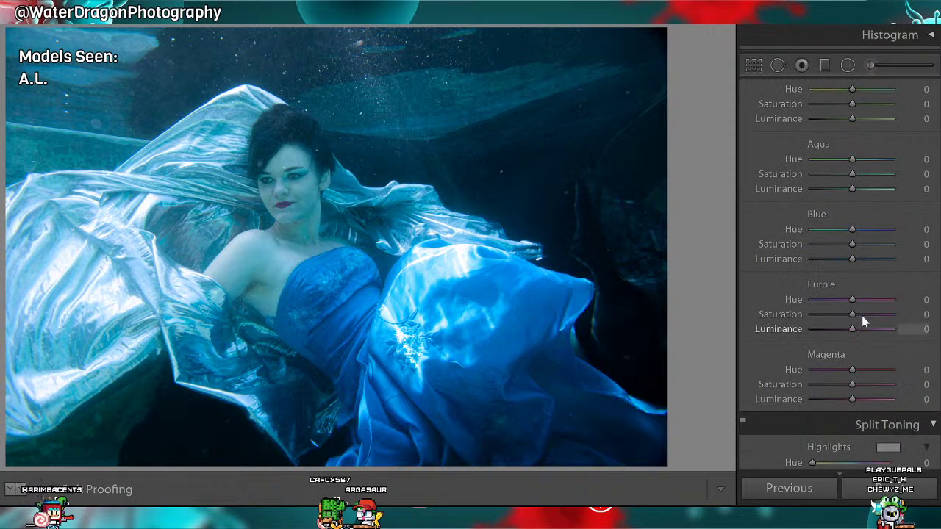
left_click_drag(850, 399, 892, 399)
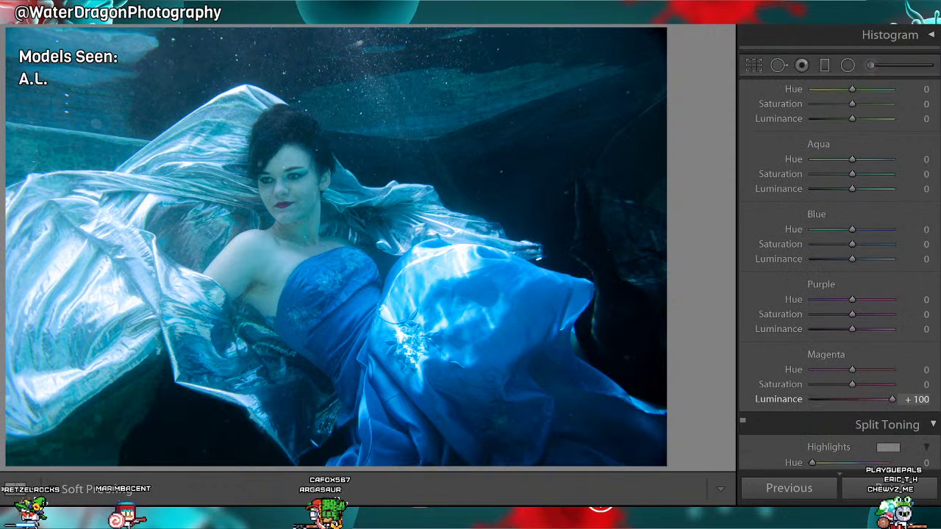
double_click(765, 400)
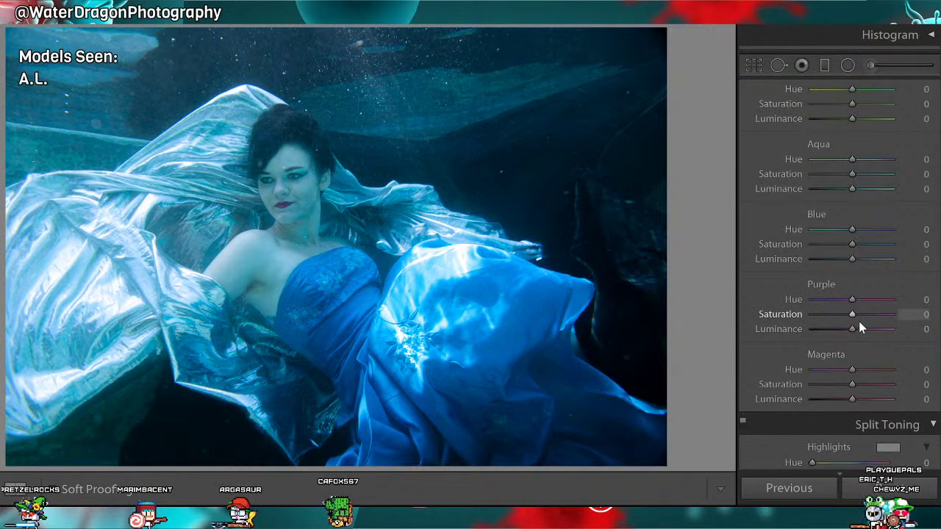
left_click_drag(851, 331, 898, 337)
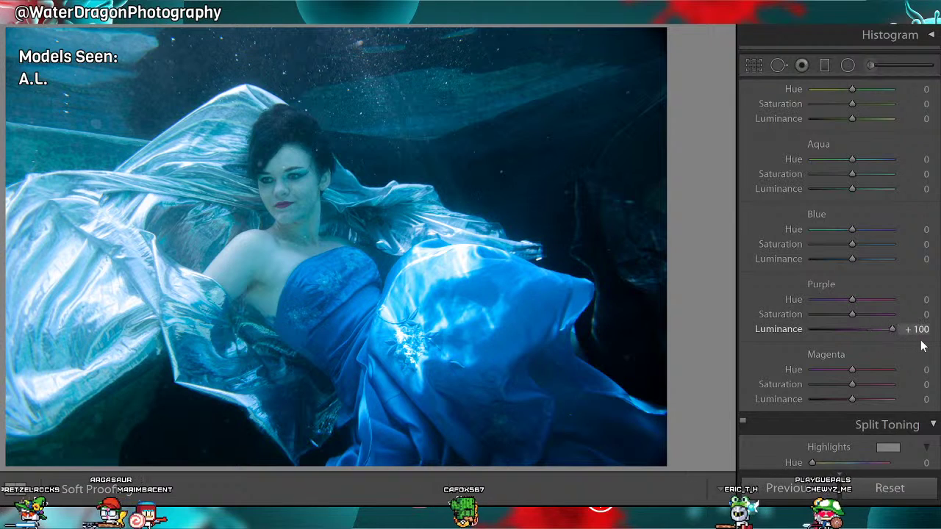
double_click(765, 329)
Test the Purple hue and saturation, resetting both to 0, and set the Purple luminance to +36.
left_click_drag(850, 300, 883, 300)
double_click(786, 300)
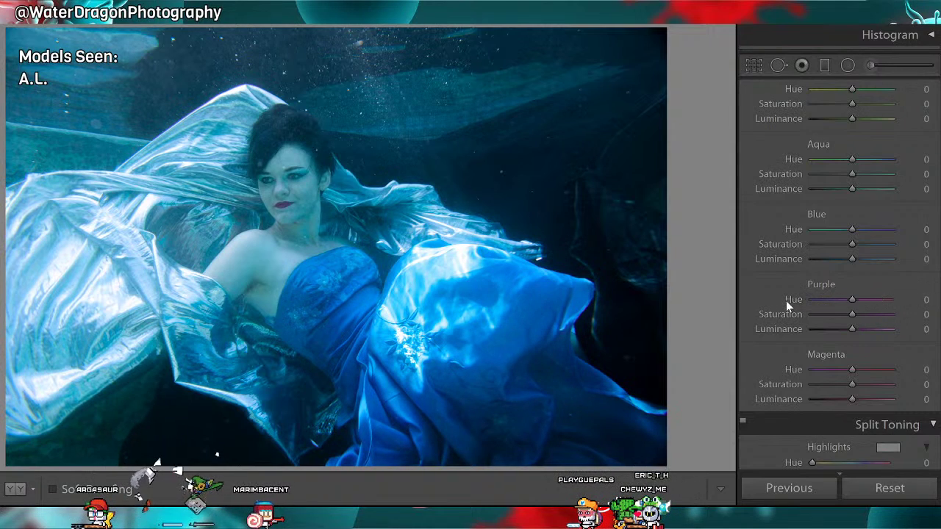
mouse_move(875, 316)
left_mouse_down()
mouse_move(804, 315)
mouse_move(855, 314)
mouse_move(865, 331)
mouse_move(835, 330)
mouse_move(866, 329)
left_mouse_up()
double_click(800, 316)
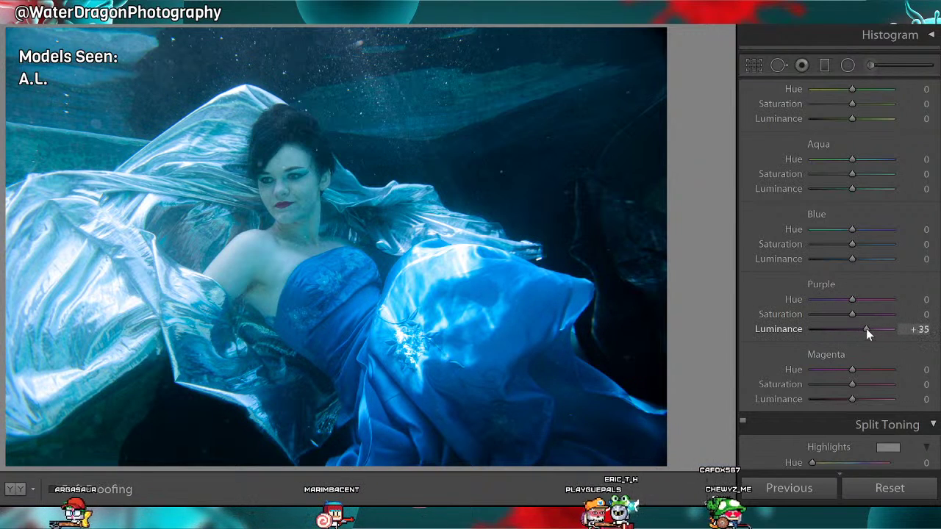
Shift the Blue hue to +8 and leave the Blue luminance reset to 0 after testing it.
scroll(831, 336, "up", 3)
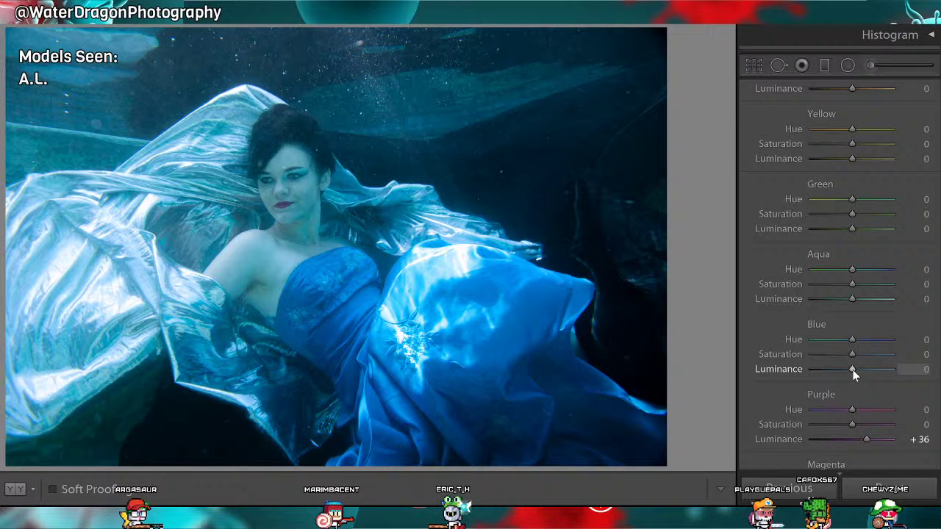
left_click_drag(853, 370, 855, 342)
double_click(777, 371)
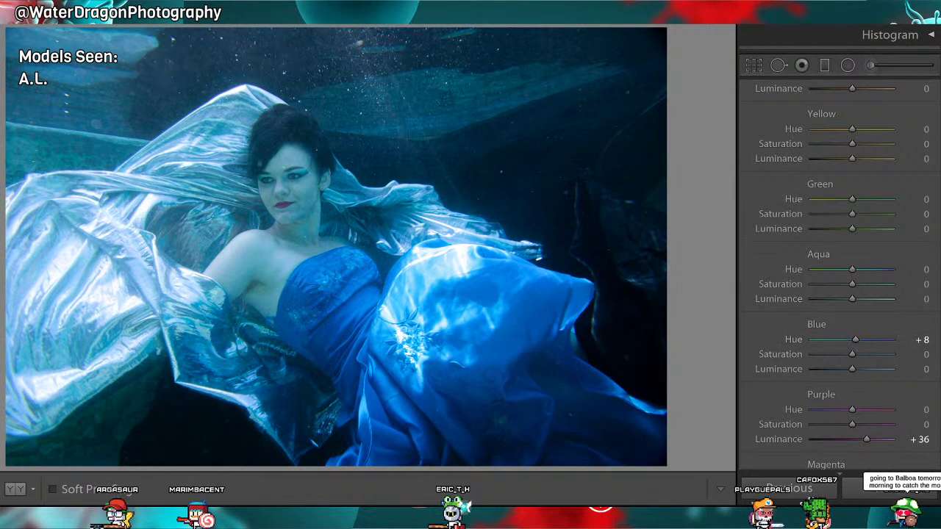
Look through the other underwater photos of the shoot and return to the blue dress portrait.
key("Right")
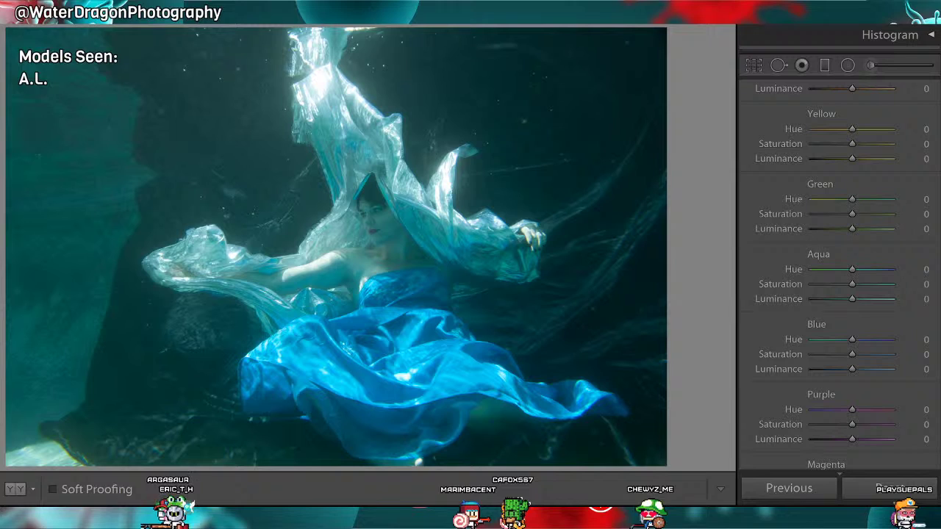
key("Right")
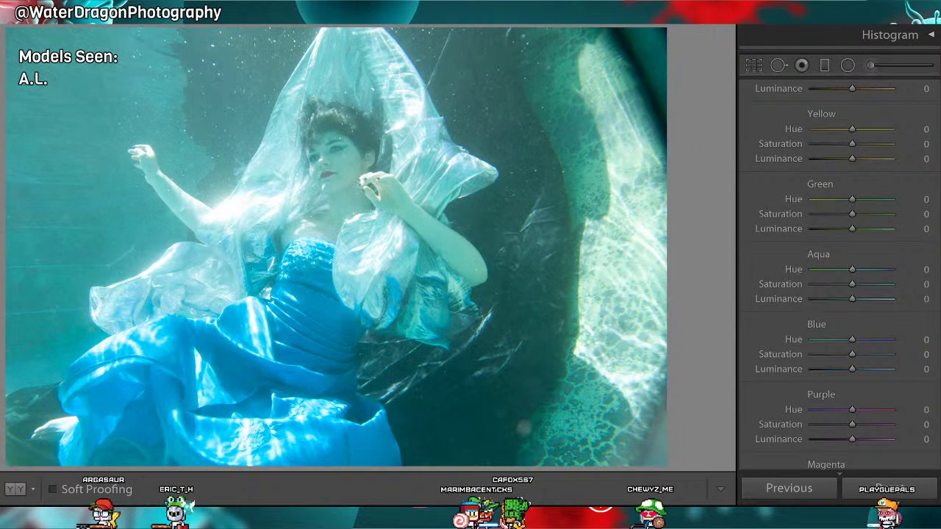
key("Right")
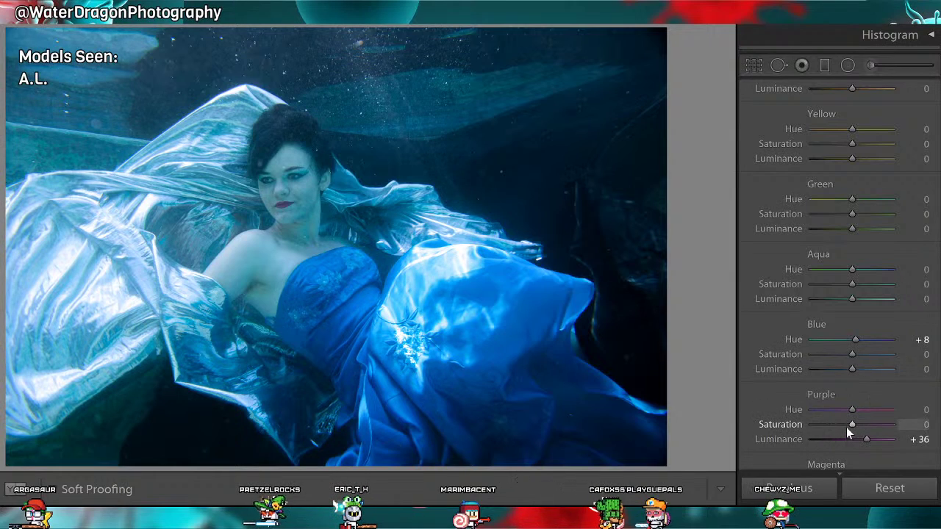
Reset the Purple luminance to 0, and set the Blue hue to +27, saturation to +25 and luminance to +12.
left_click_drag(865, 439, 853, 440)
double_click(797, 443)
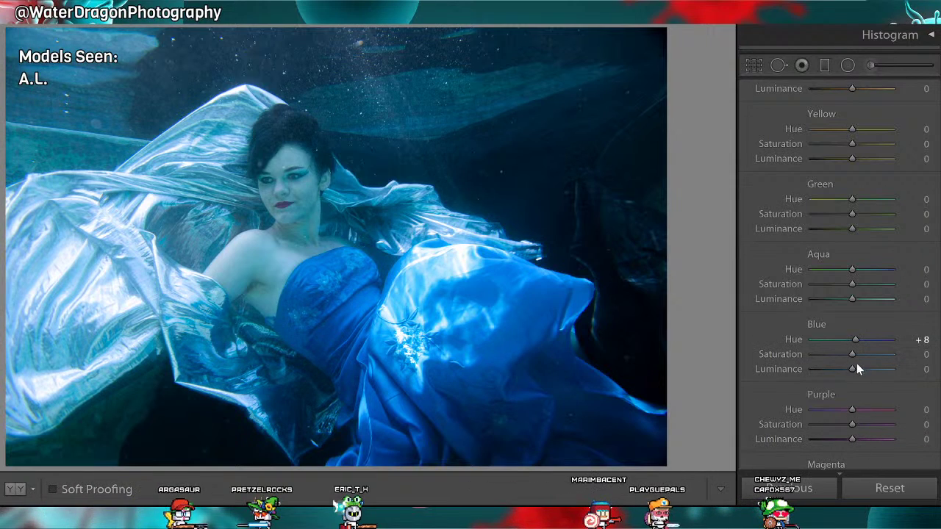
mouse_move(856, 340)
left_mouse_down()
mouse_move(900, 349)
mouse_move(857, 338)
mouse_move(827, 345)
mouse_move(866, 355)
left_mouse_up()
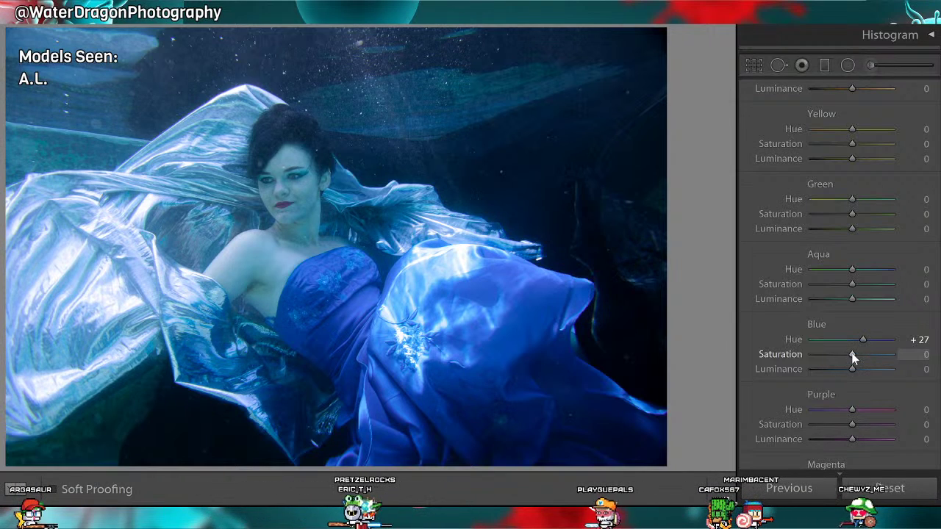
left_click_drag(856, 354, 790, 359)
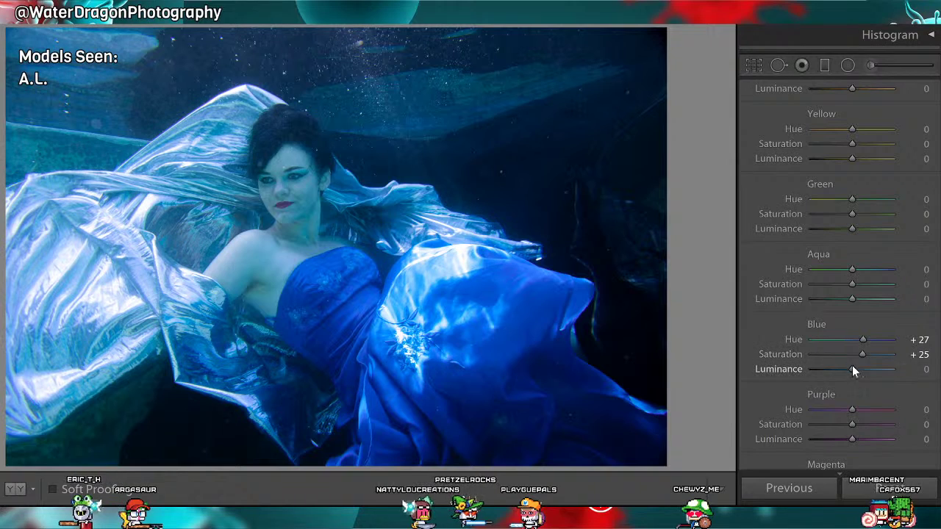
left_click_drag(853, 367, 858, 380)
scroll(757, 331, "down", 3)
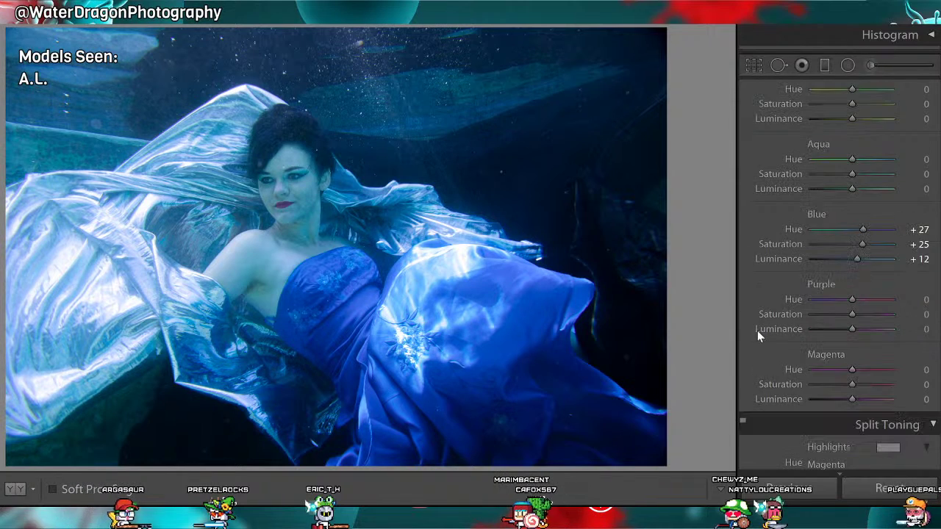
scroll(751, 328, "down", 5)
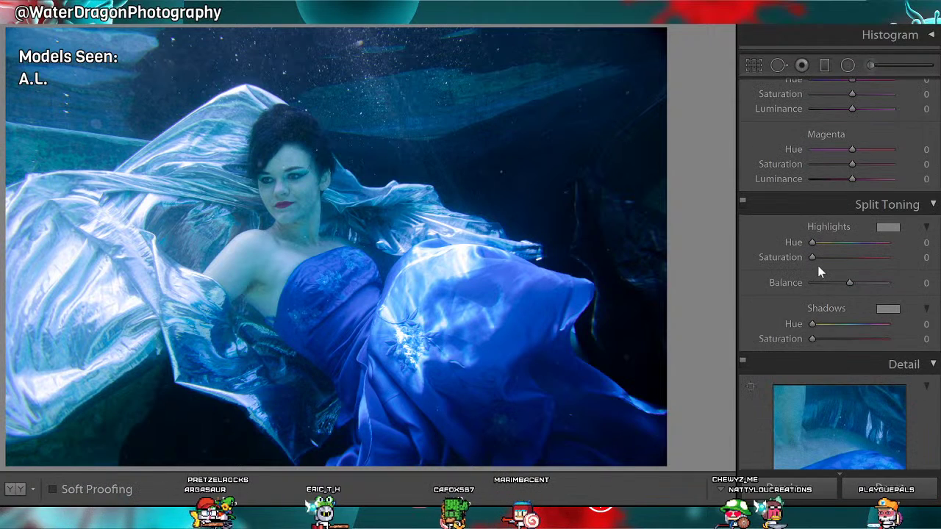
scroll(764, 198, "up", 3)
scroll(765, 197, "up", 10)
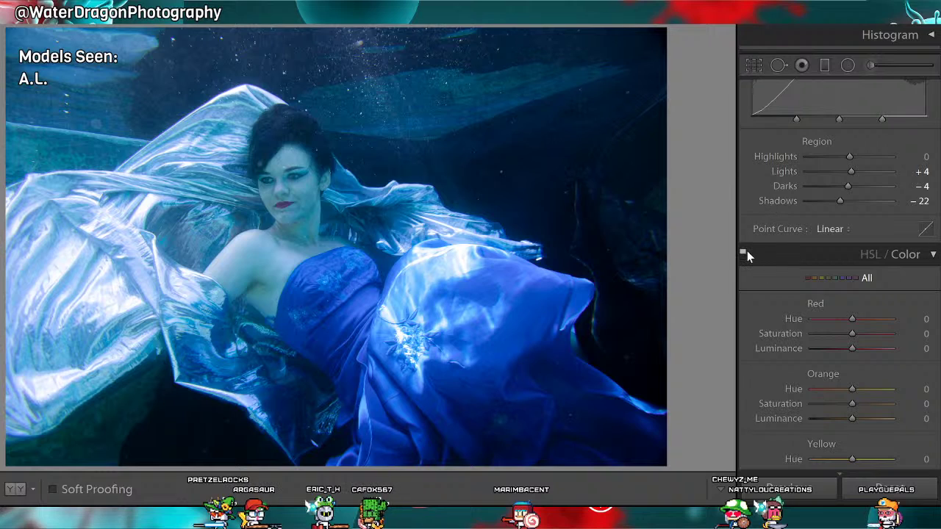
Compare the portrait with and without the HSL adjustments and review the individual colour settings.
left_click(746, 251)
left_click(746, 252)
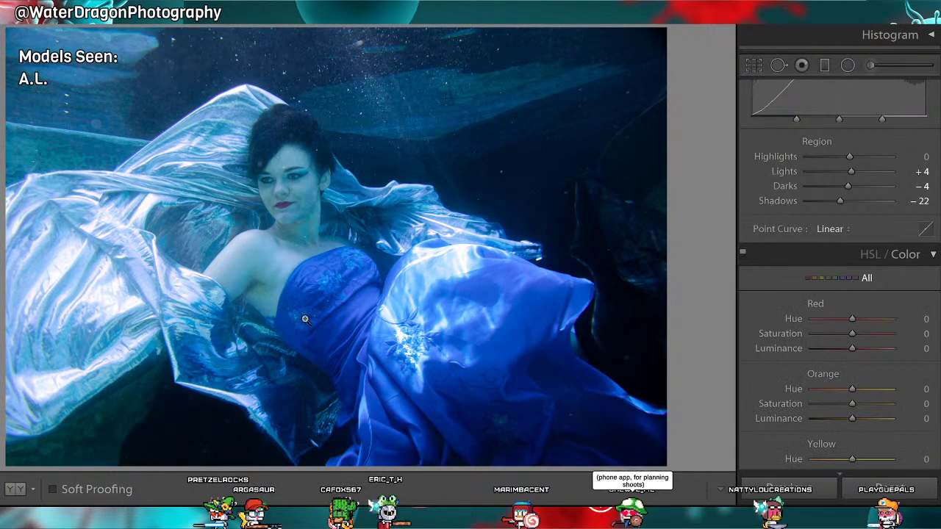
scroll(784, 292, "down", 3)
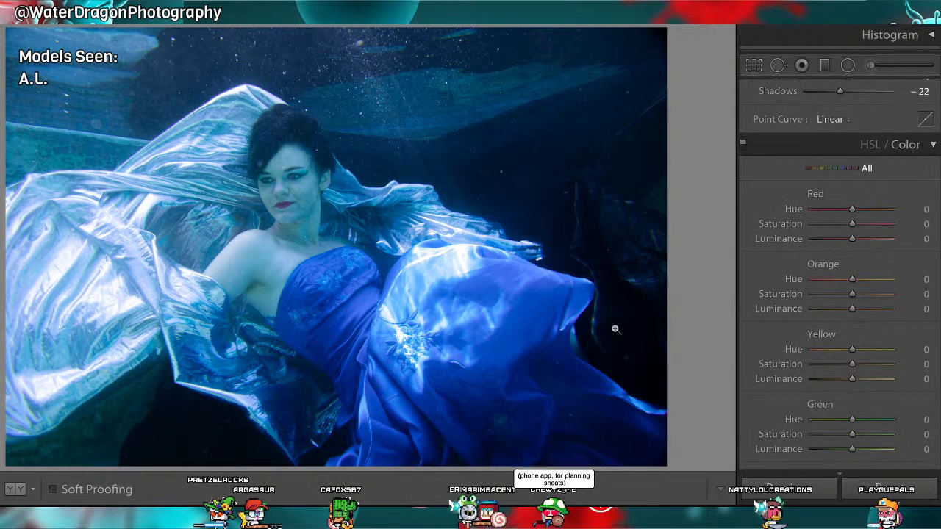
scroll(759, 320, "down", 6)
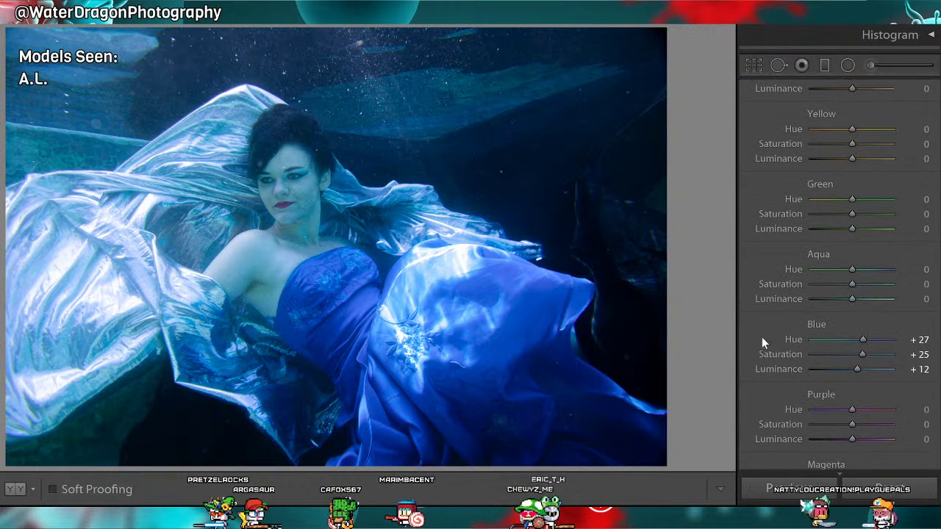
scroll(741, 343, "down", 3)
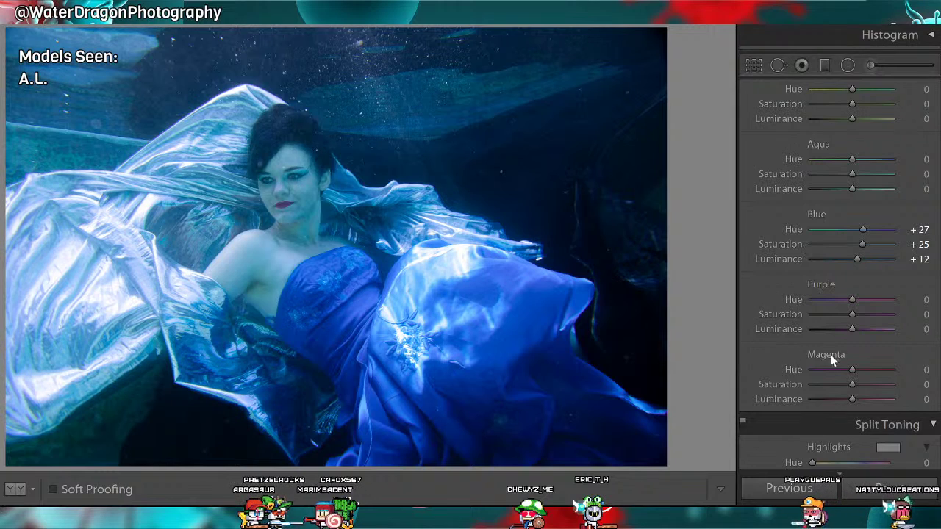
Set the Split Toning highlights to hue 360 and saturation 5, comparing the image with and without the effect.
scroll(785, 363, "down", 3)
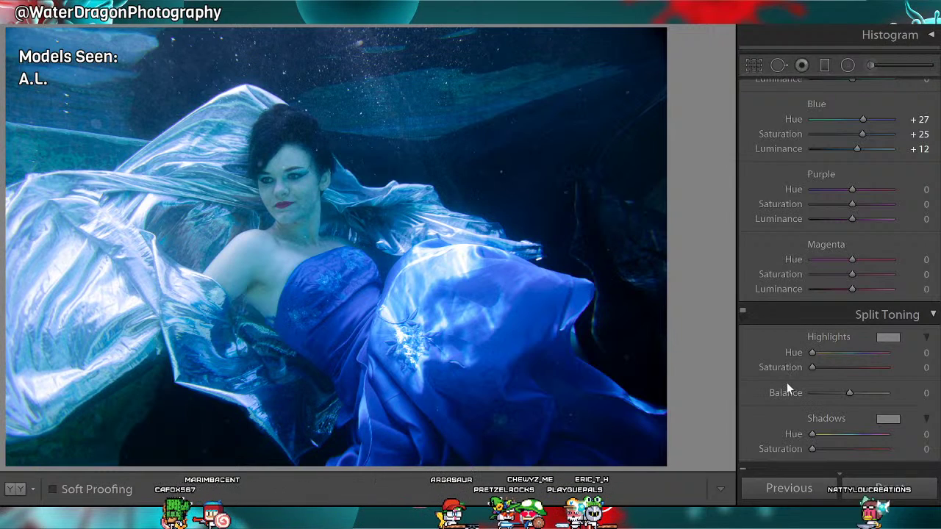
scroll(787, 382, "down", 5)
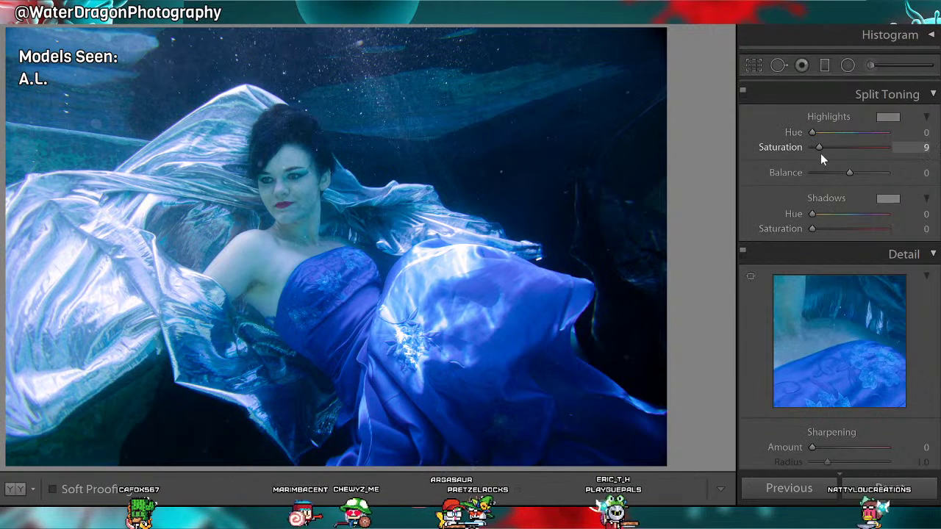
left_click(817, 153)
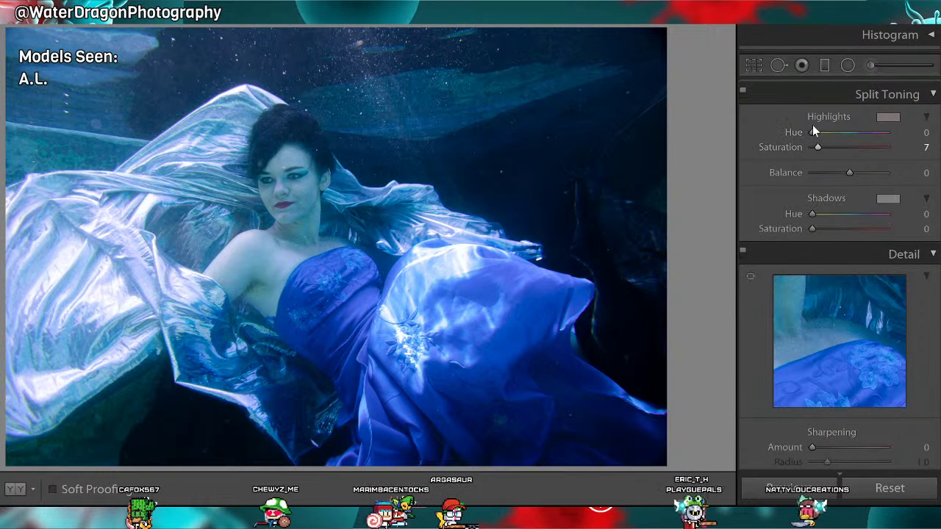
left_click_drag(812, 127, 858, 144)
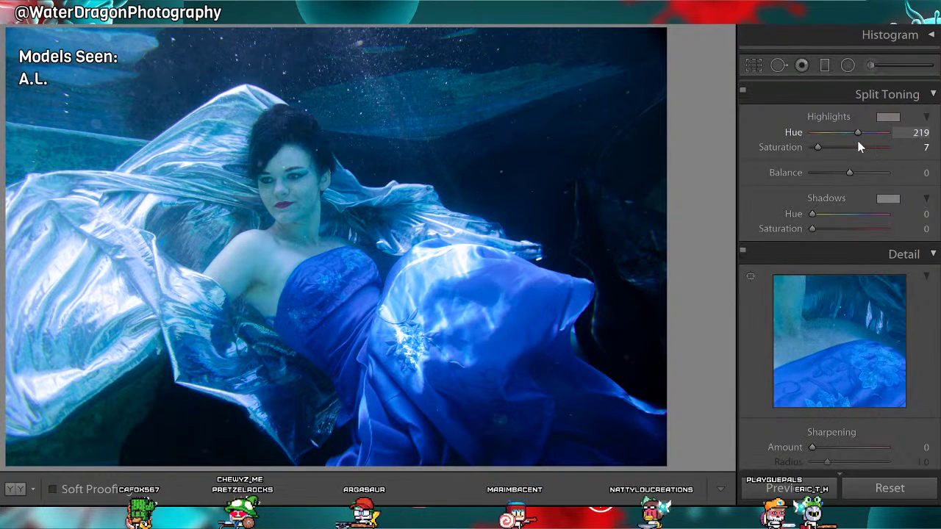
left_click(741, 89)
left_click(742, 89)
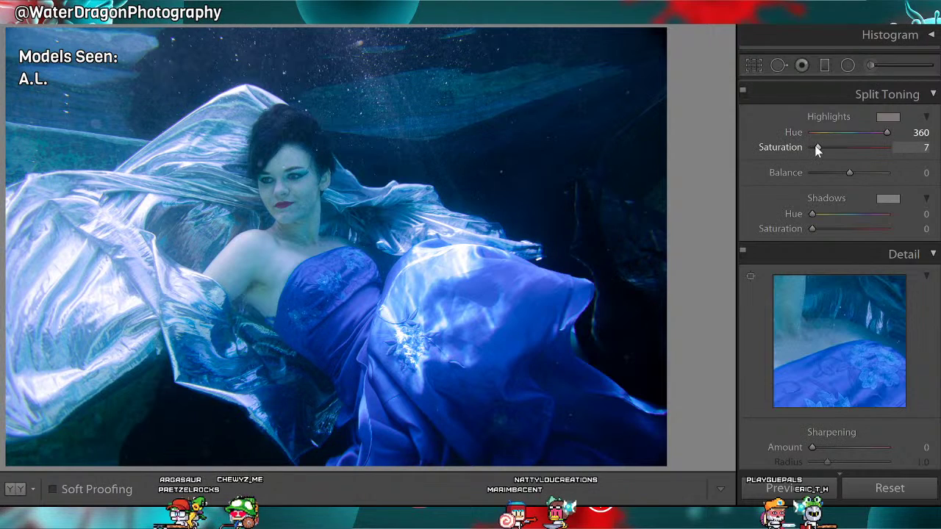
left_click_drag(814, 144, 813, 145)
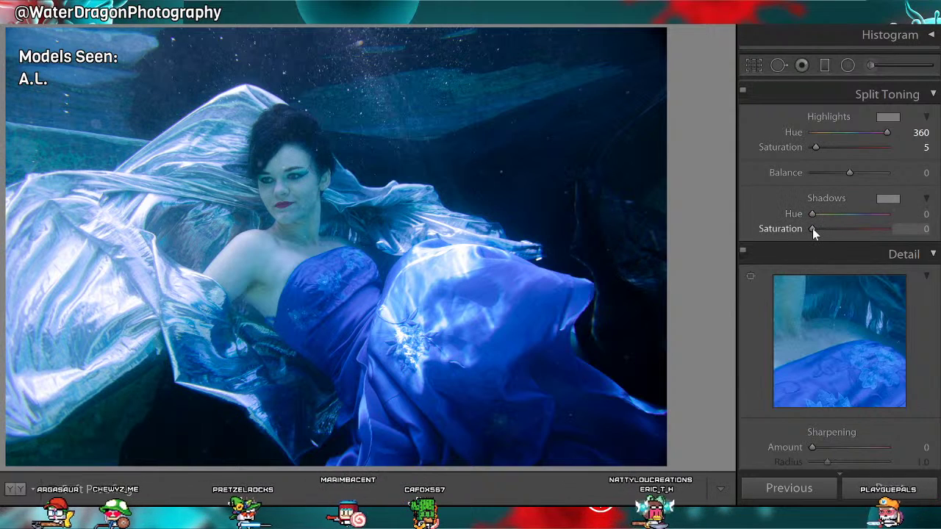
Set the Split Toning shadows to hue 227 and saturation 6, check the effect, and set the balance to +70.
left_click_drag(812, 229, 857, 237)
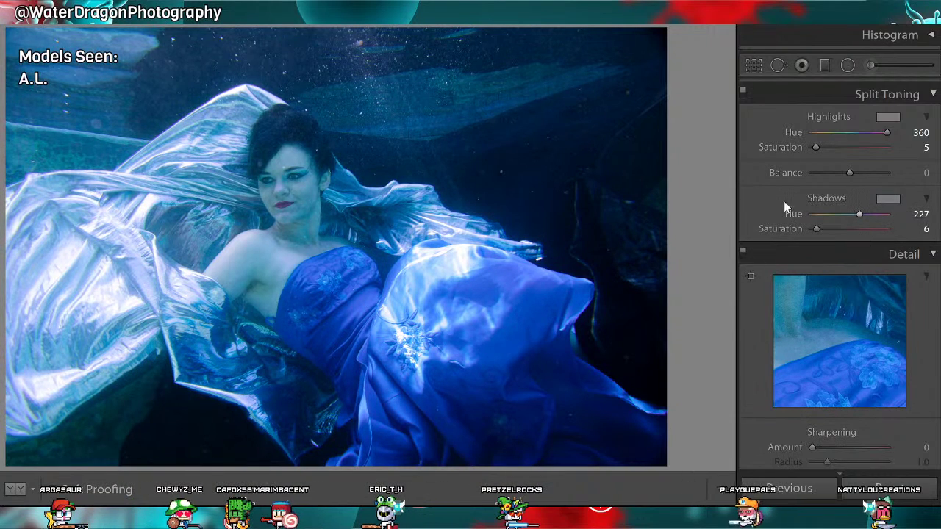
left_click(743, 90)
left_click(743, 91)
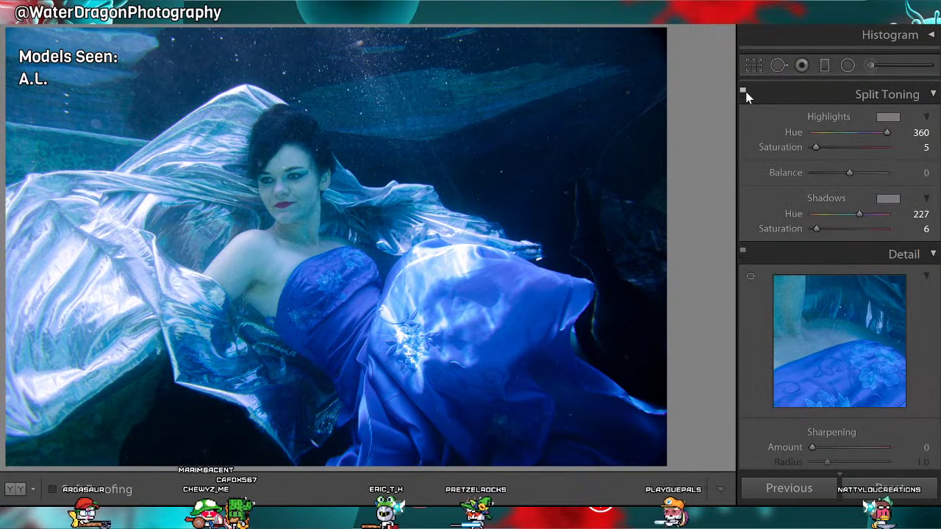
left_click_drag(838, 171, 872, 182)
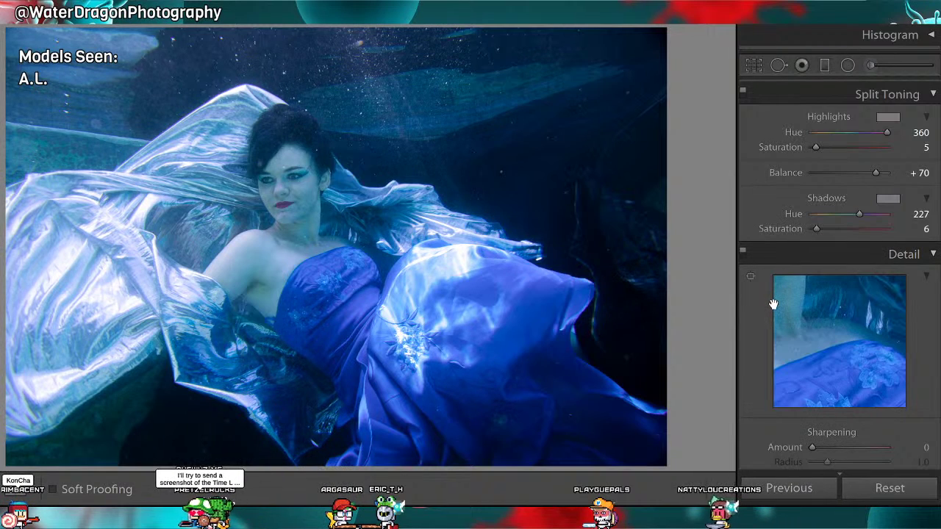
Inspect the face up close, then set the sharpening amount to 11 and the luminance noise reduction to 20.
scroll(774, 303, "down", 3)
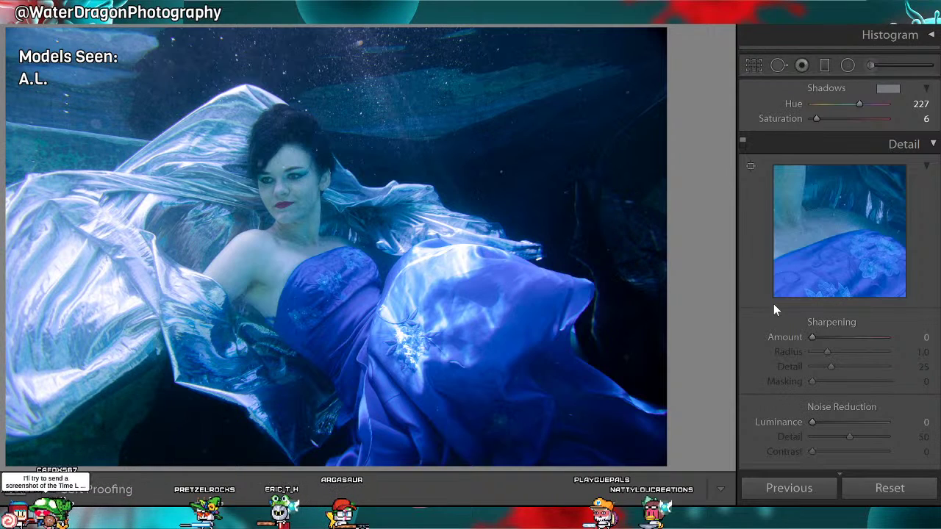
scroll(778, 296, "up", 3)
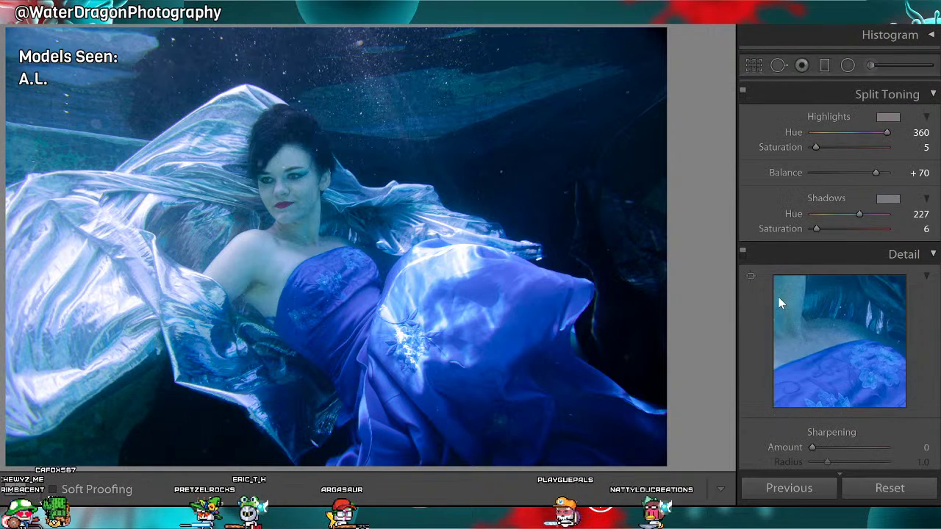
scroll(759, 278, "down", 3)
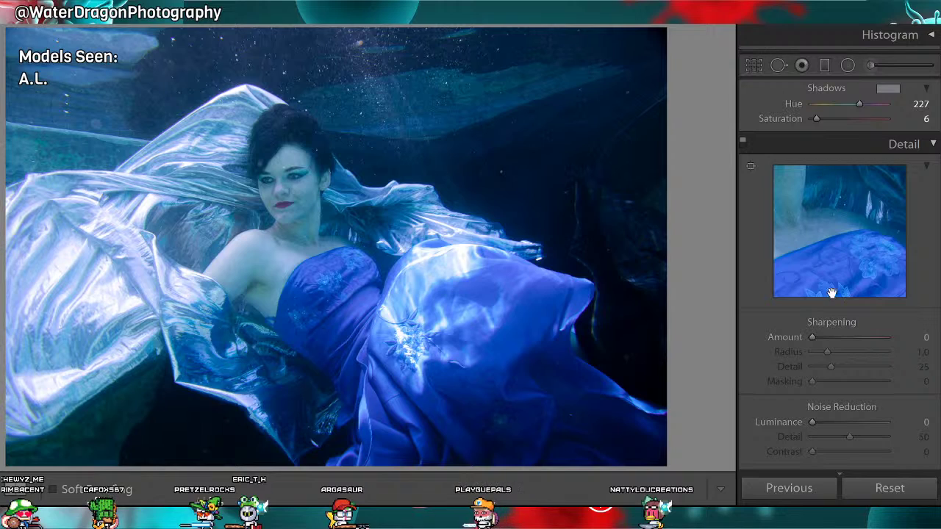
scroll(864, 314, "down", 3)
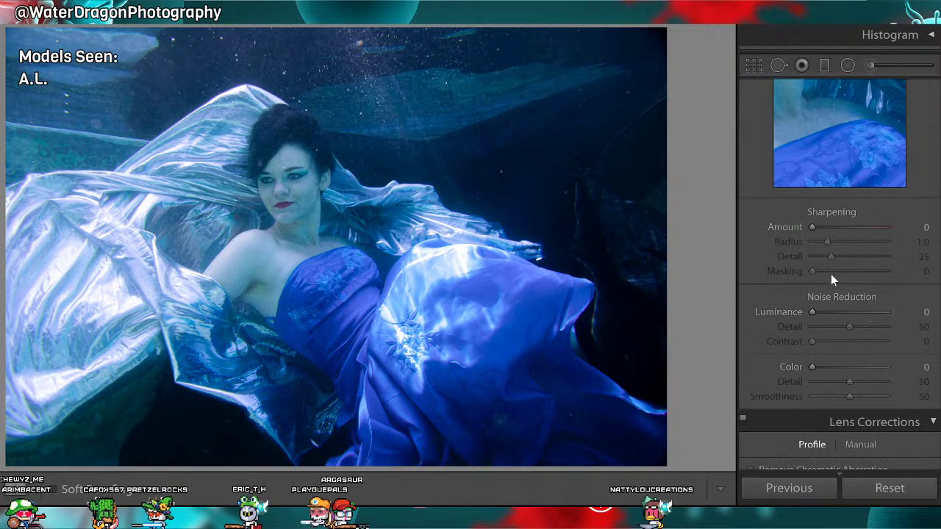
left_click(310, 172)
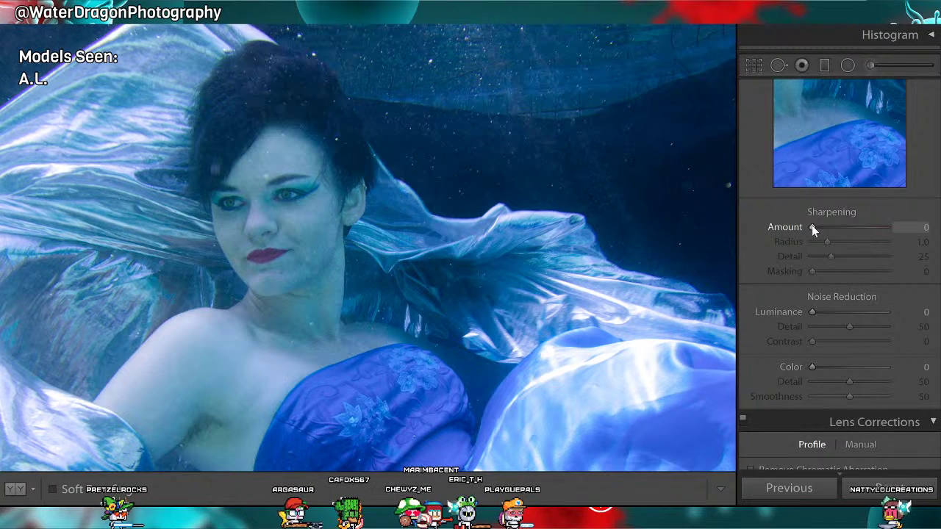
mouse_move(813, 226)
left_mouse_down()
mouse_move(824, 231)
mouse_move(816, 231)
left_mouse_up()
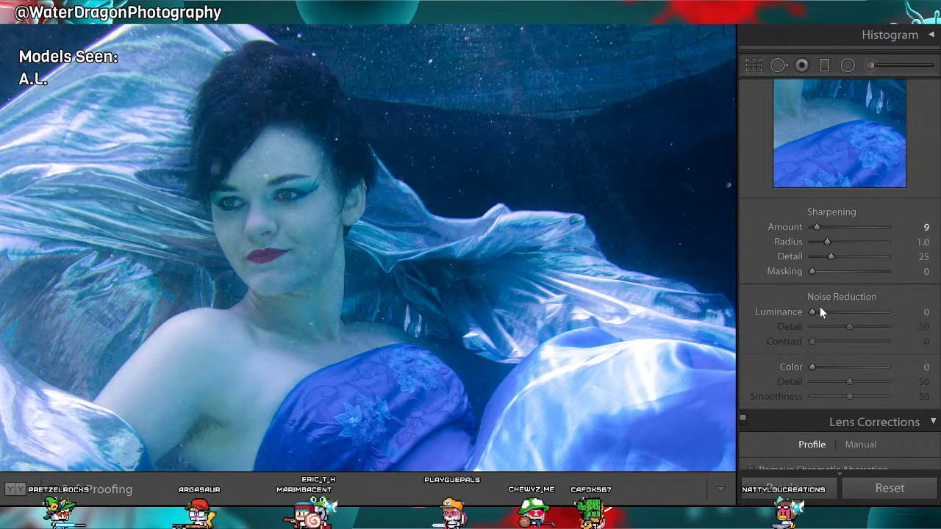
left_click_drag(811, 311, 825, 327)
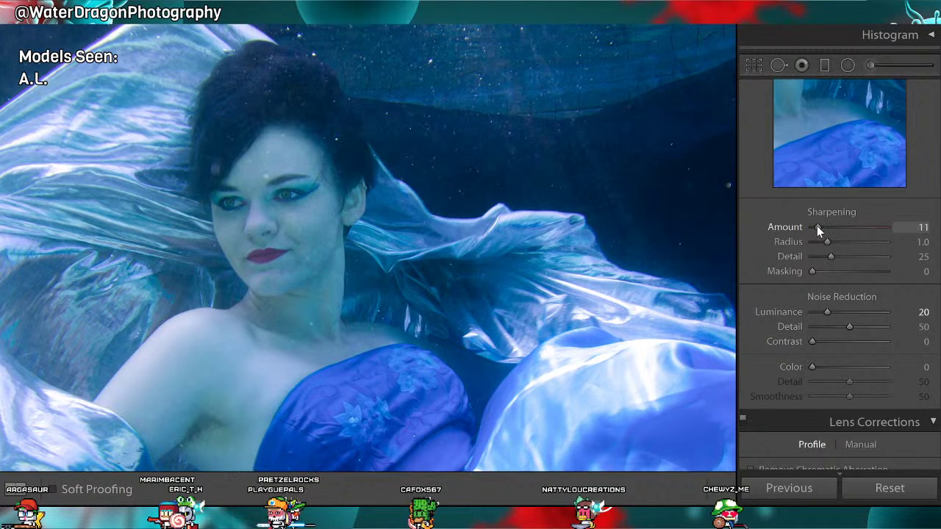
Enable chromatic aberration removal and lens profile corrections, using the Nikon AF DX Fisheye profile.
scroll(801, 235, "down", 3)
scroll(808, 235, "down", 3)
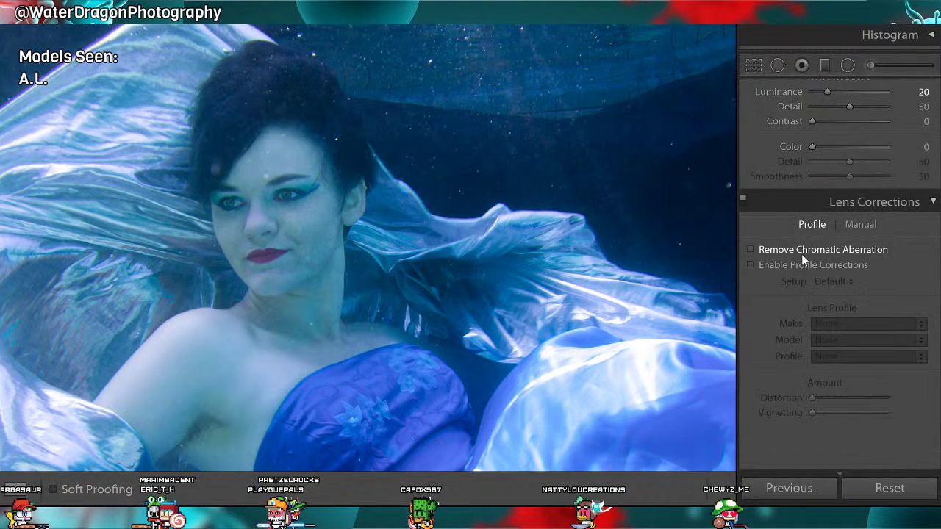
left_click(753, 250)
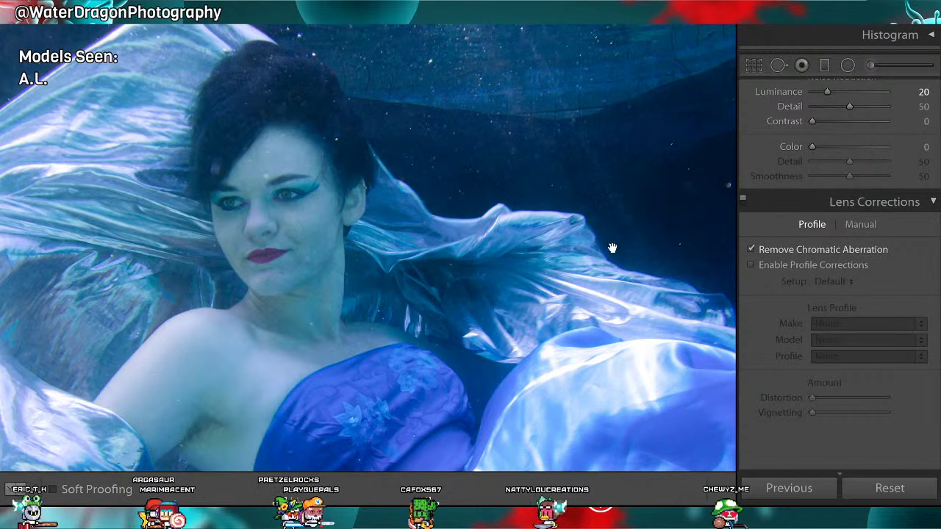
key("Right")
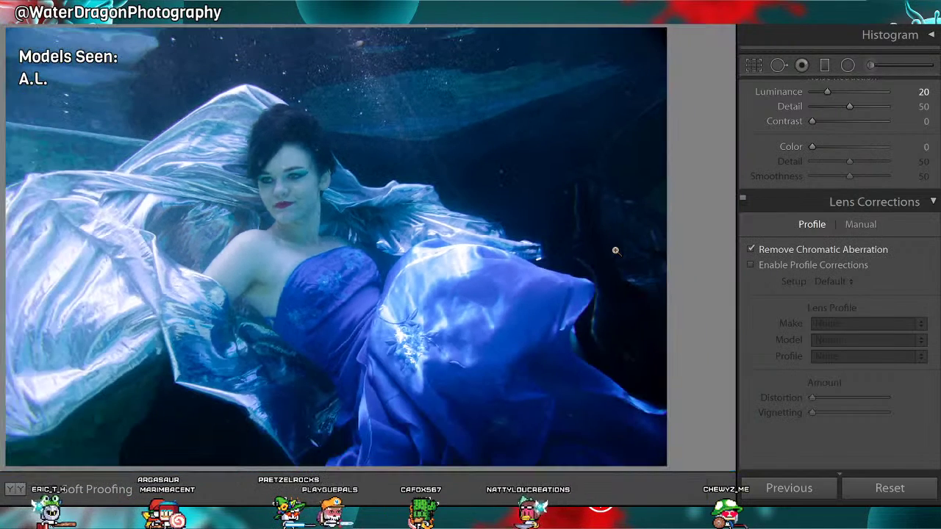
left_click(749, 265)
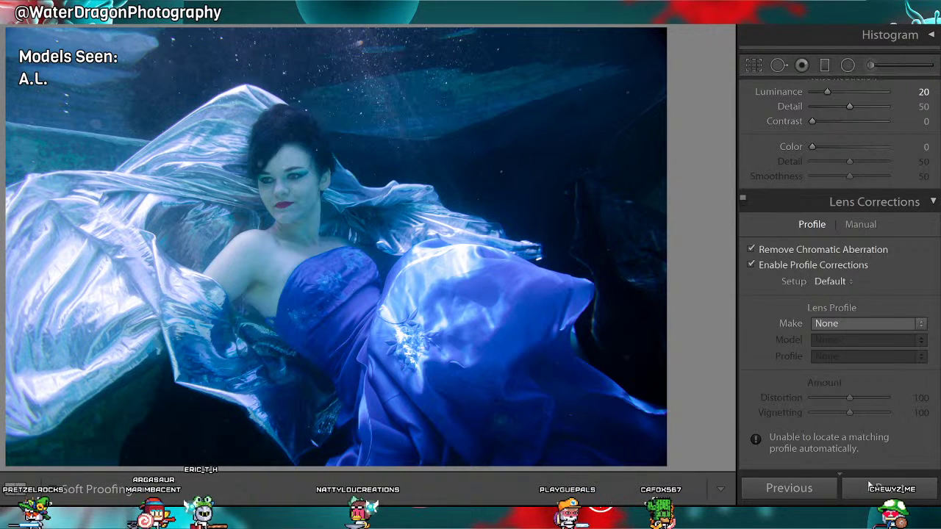
left_click(789, 488)
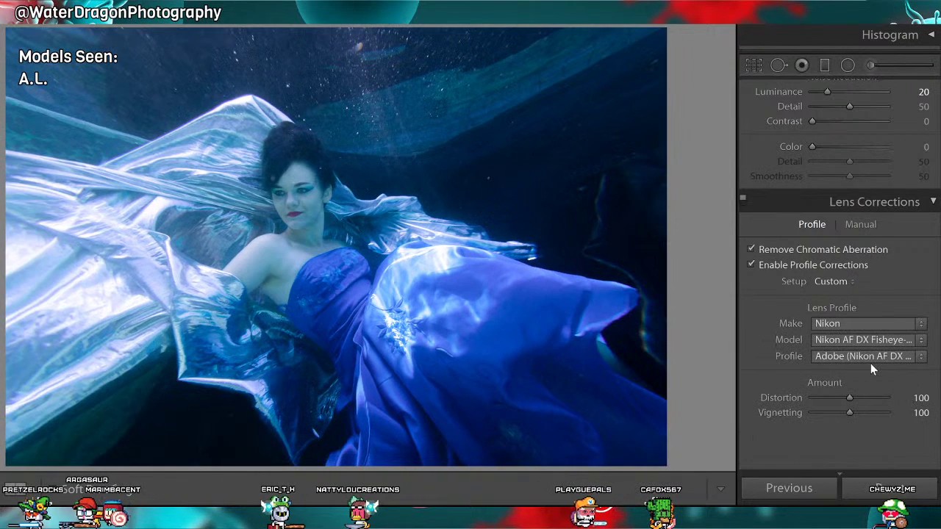
Set the lens profile's distortion amount to 39 and compare the image with and without the lens corrections.
left_click_drag(842, 399, 822, 405)
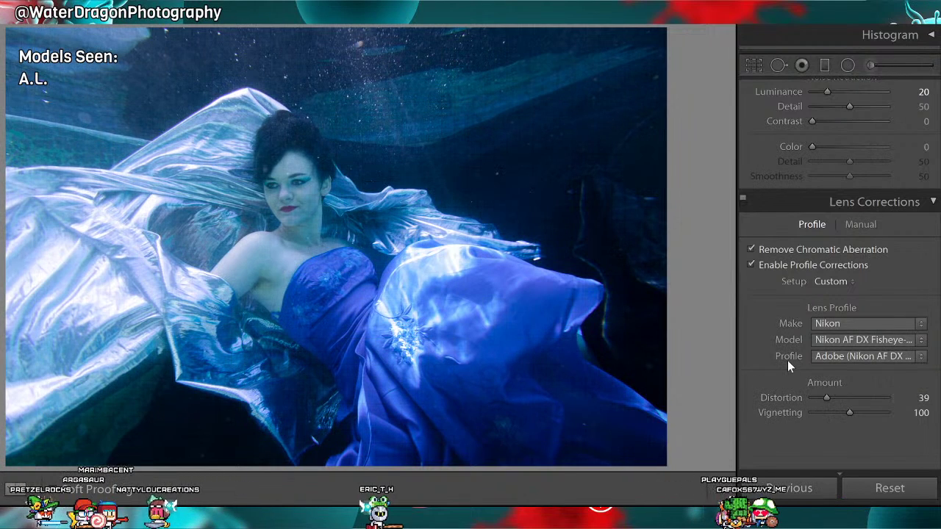
left_click(743, 202)
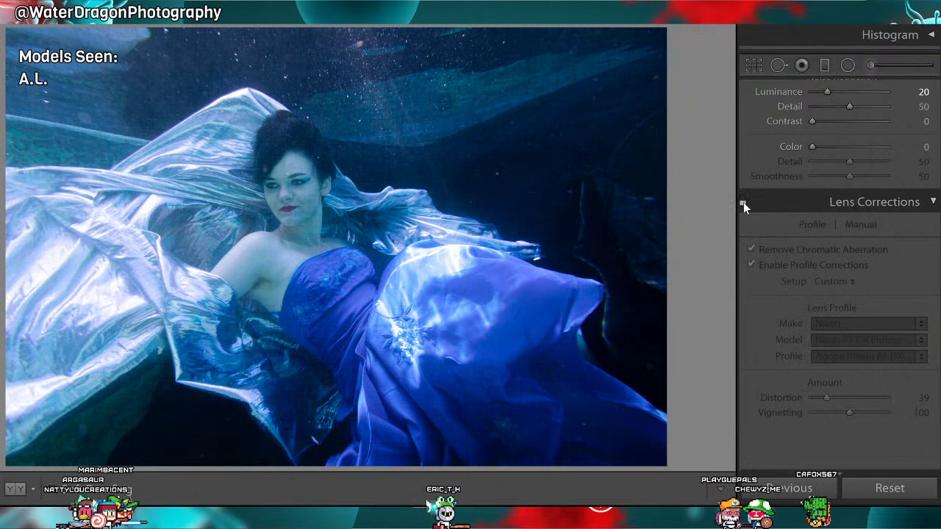
left_click(743, 202)
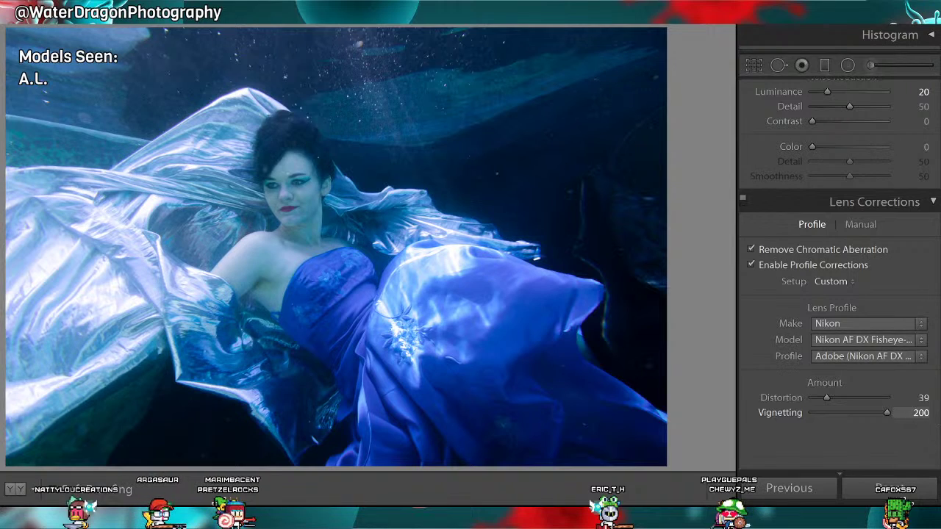
Test the lens profile's vignetting amount across its range and reset it to 100.
left_click_drag(918, 416, 720, 414)
left_click_drag(828, 417, 853, 413)
double_click(774, 413)
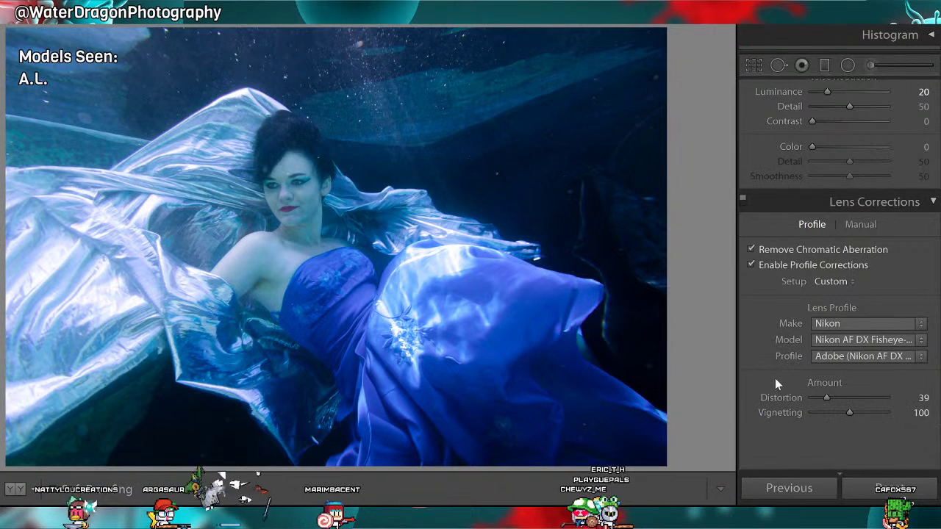
Test the Calibration shadows tint in both directions and reset it to 0.
scroll(776, 418, "down", 3)
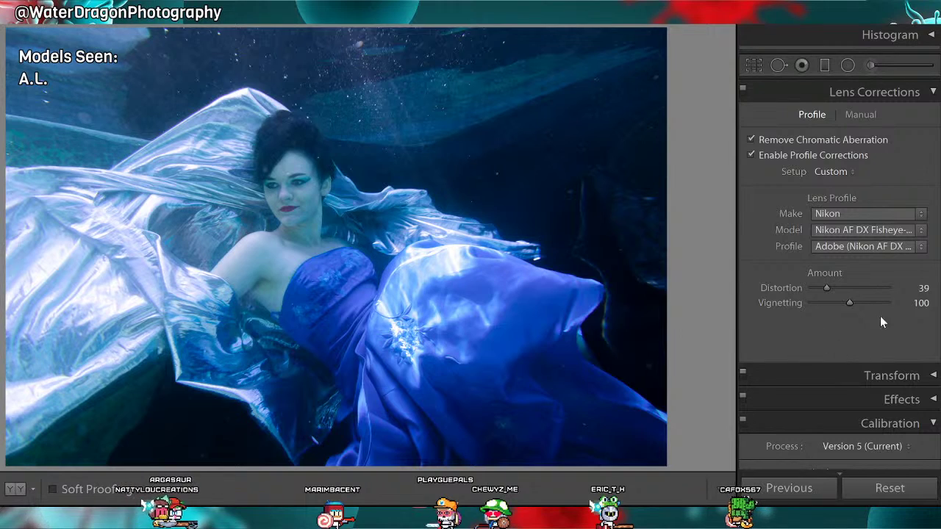
left_click(816, 289)
scroll(826, 316, "down", 3)
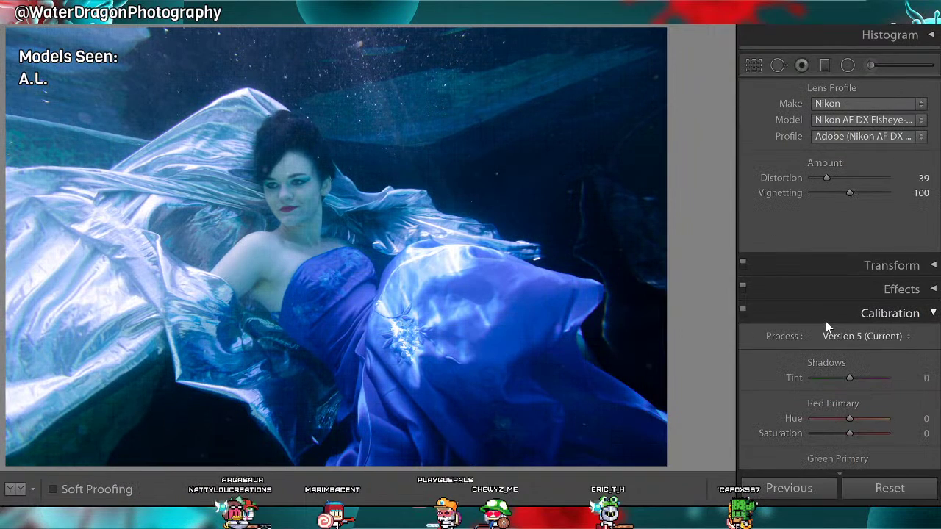
scroll(831, 312, "down", 3)
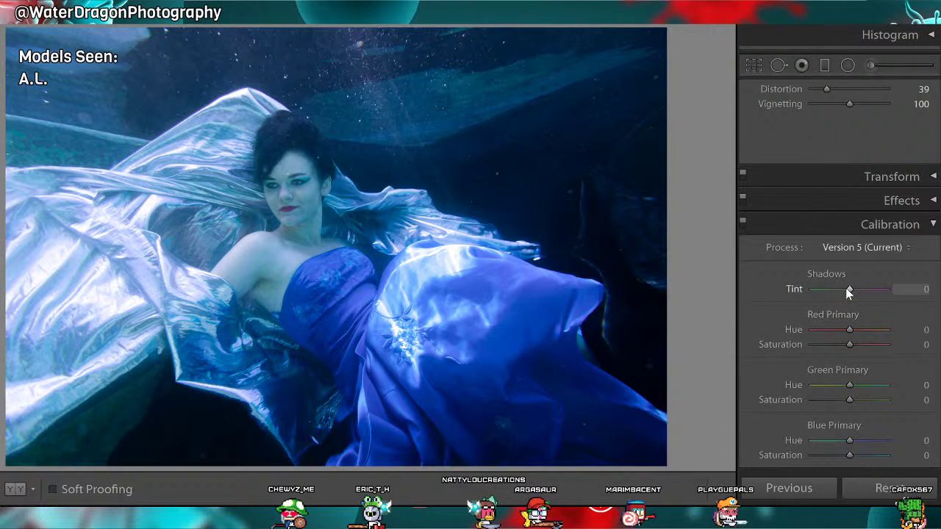
left_click_drag(846, 289, 883, 291)
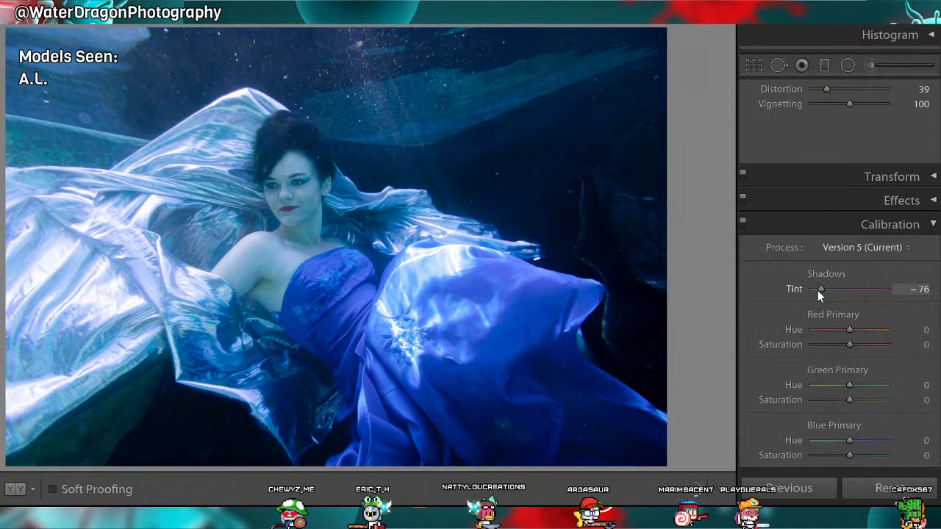
left_click_drag(818, 290, 869, 294)
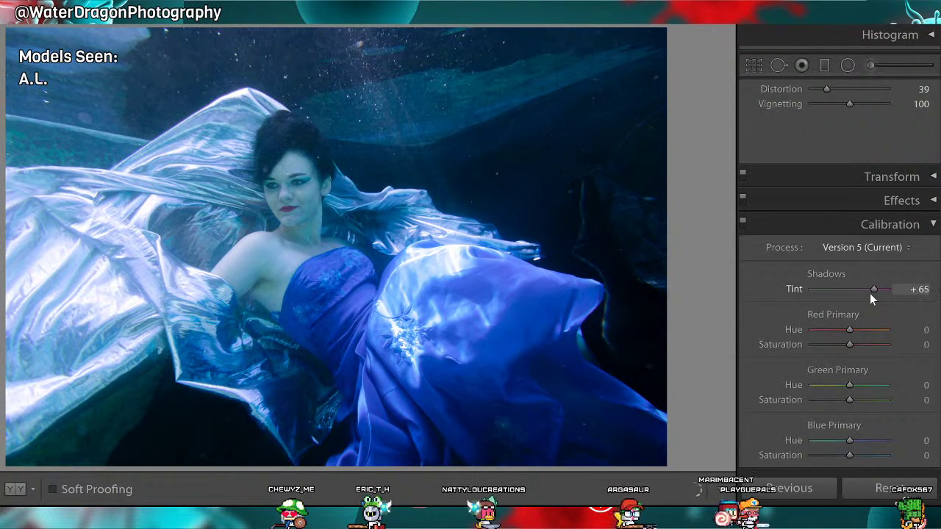
double_click(796, 290)
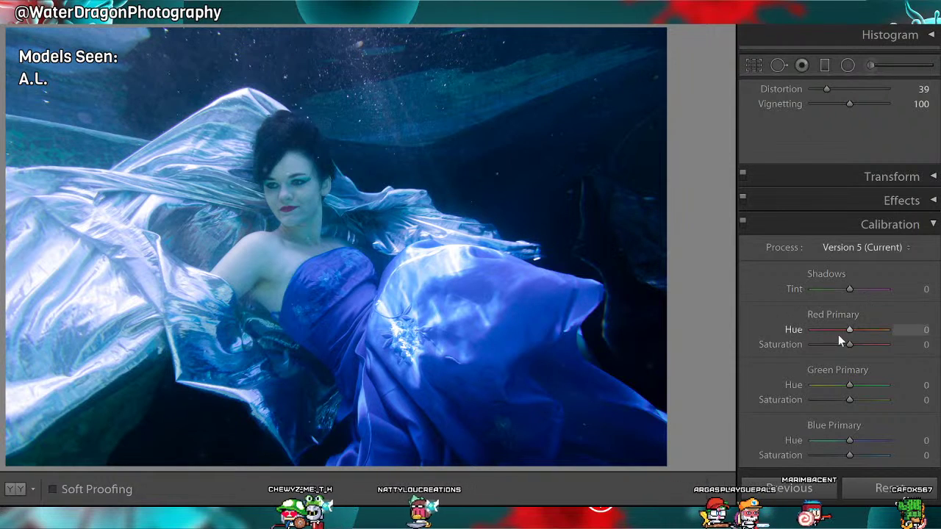
Compare the edited portrait with the original by resetting all adjustments and undoing the reset.
left_click(783, 220)
scroll(833, 396, "up", 10)
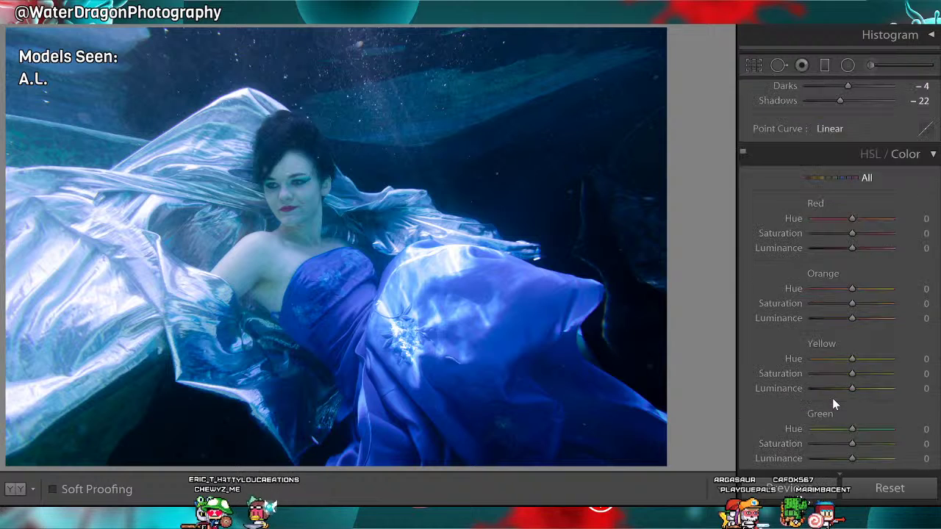
scroll(832, 398, "up", 5)
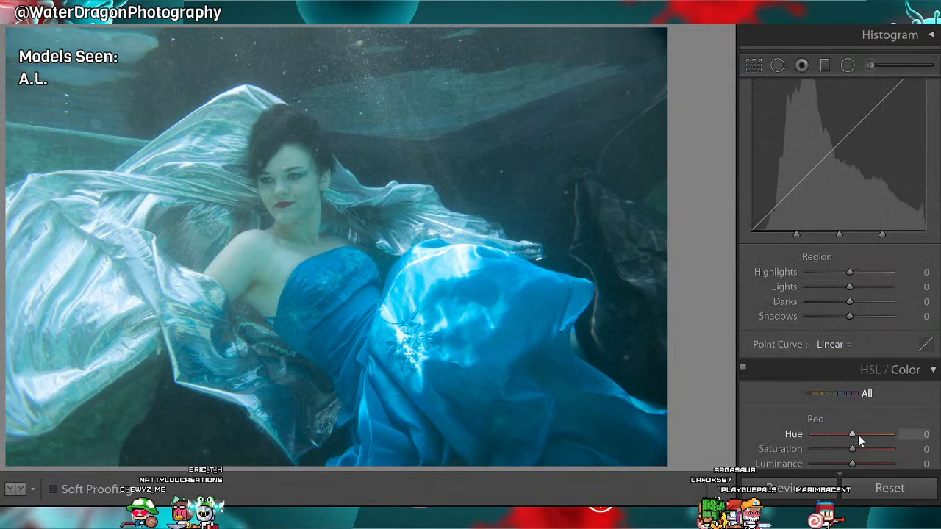
key("ctrl+z")
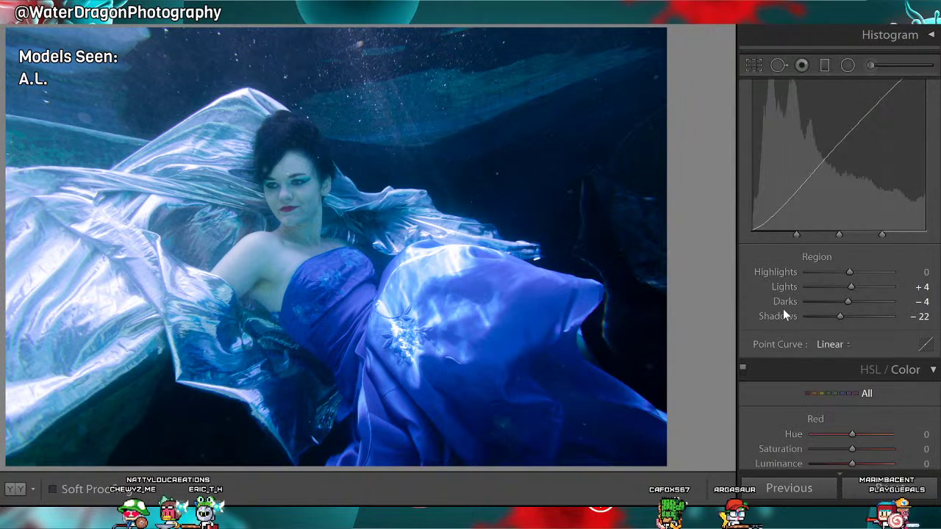
scroll(803, 427, "down", 2)
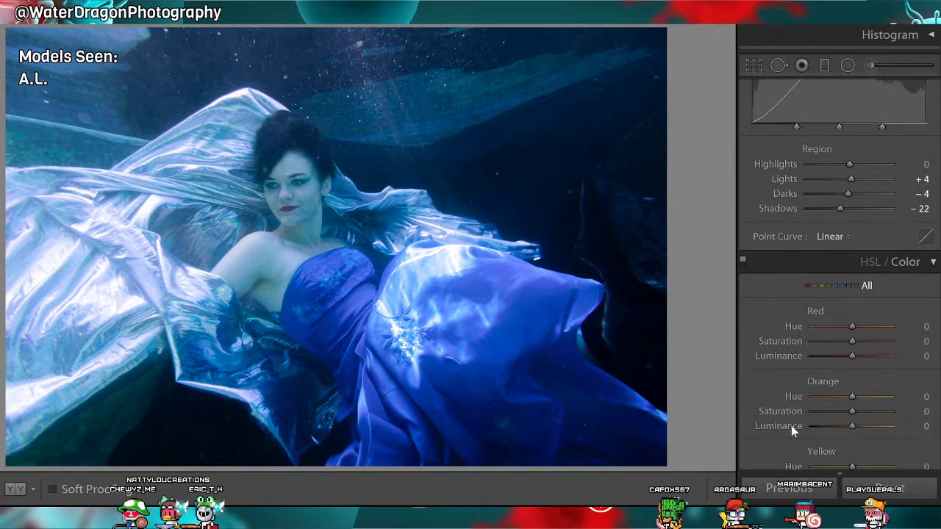
scroll(791, 426, "up", 10)
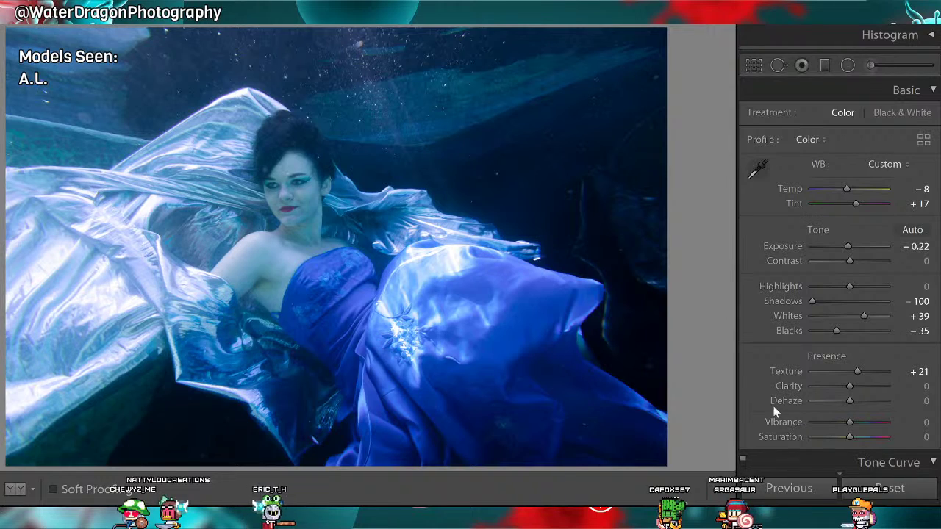
Add a diagonal graduated filter from the photo's upper-right corner and set its exposure to −0.79, temp to −7 and tint to 10.
left_click(825, 65)
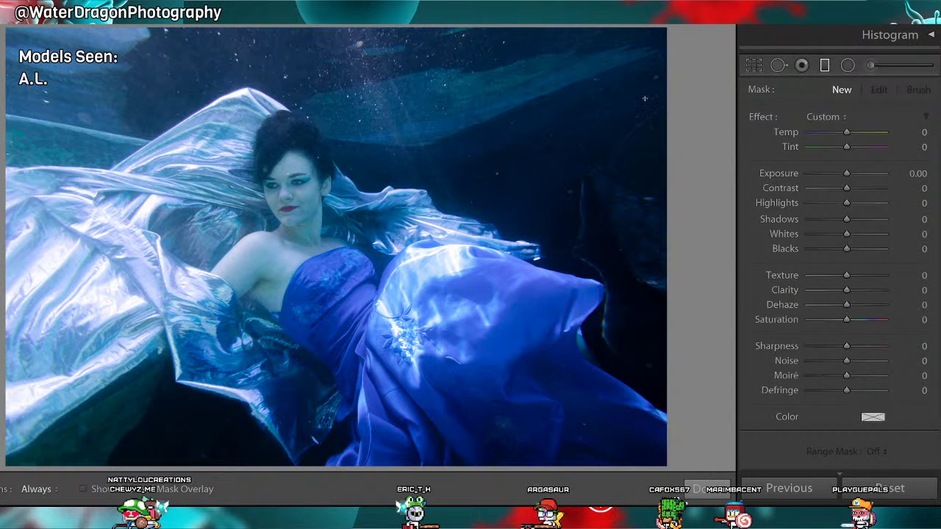
left_click_drag(678, 33, 161, 416)
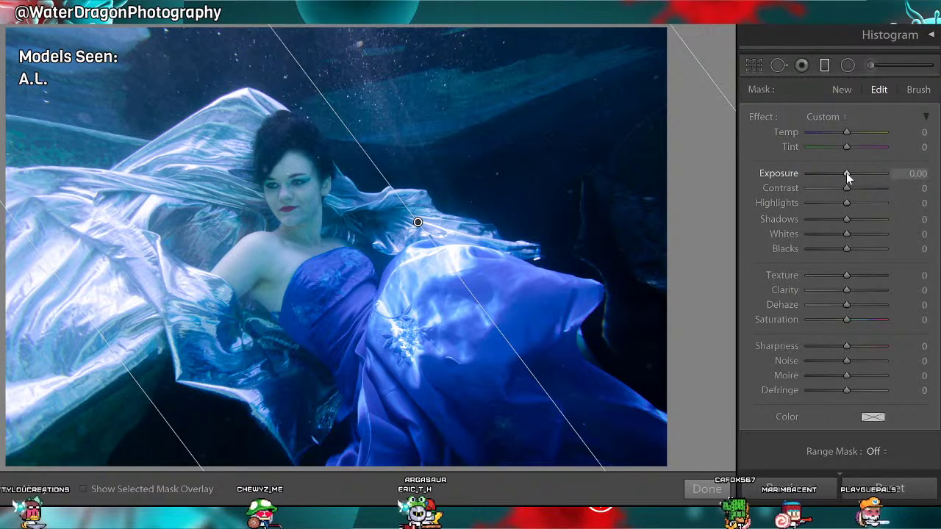
left_click_drag(847, 173, 838, 176)
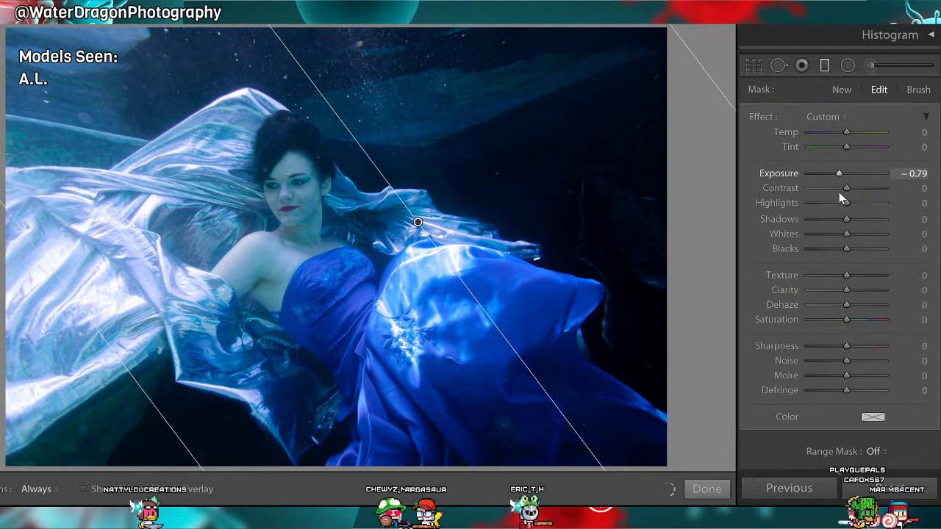
left_click_drag(846, 131, 849, 149)
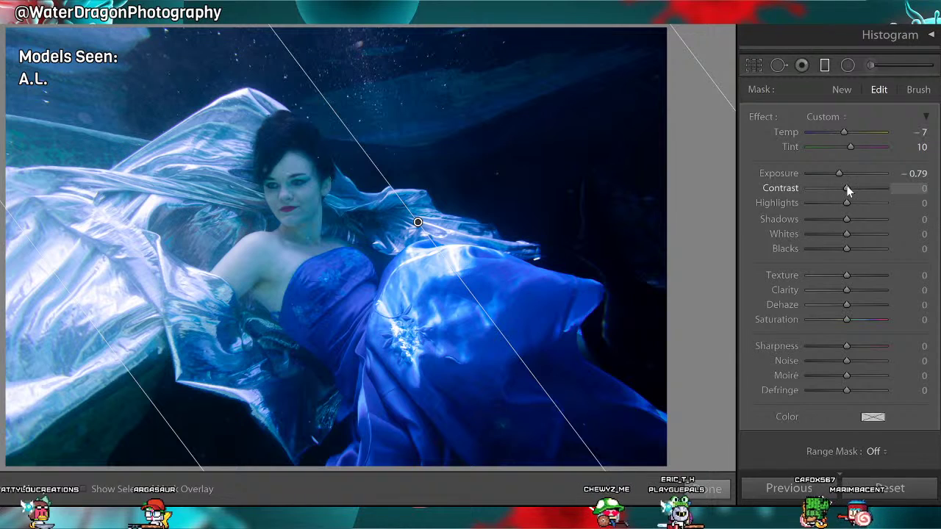
Set the graduated filter's highlights to −34, shadows to 18, whites to 6 and blacks to −11, leaving contrast at 0, and finish it.
left_click_drag(847, 190, 857, 189)
double_click(779, 188)
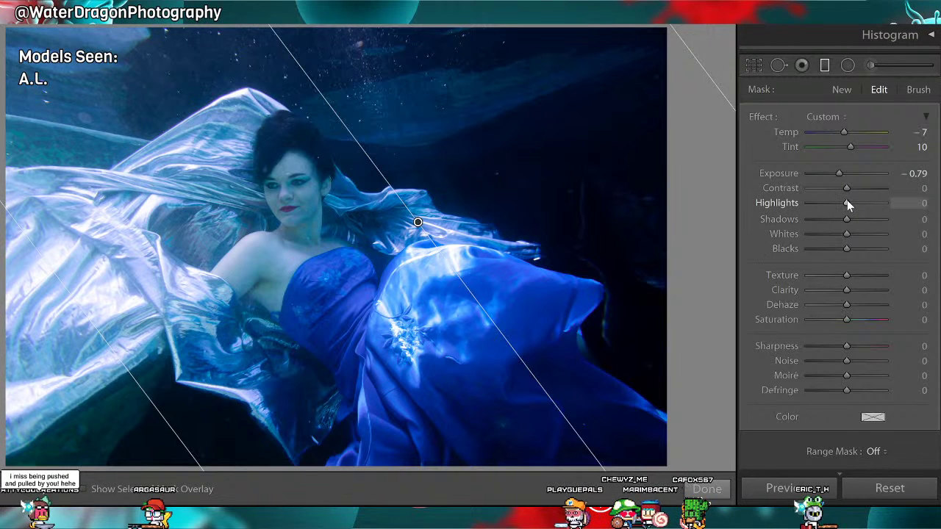
mouse_move(847, 204)
left_mouse_down()
mouse_move(780, 207)
mouse_move(851, 202)
mouse_move(821, 204)
mouse_move(814, 219)
mouse_move(859, 215)
left_mouse_up()
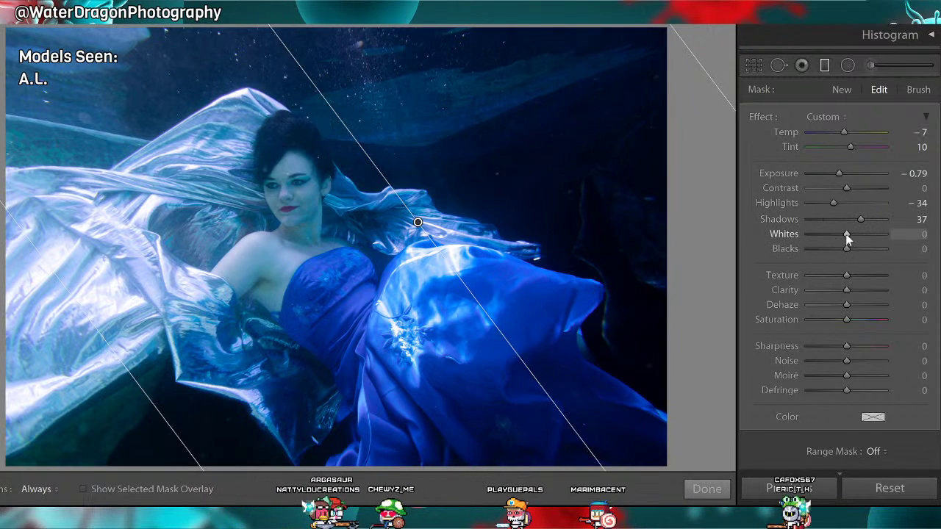
left_click(853, 219)
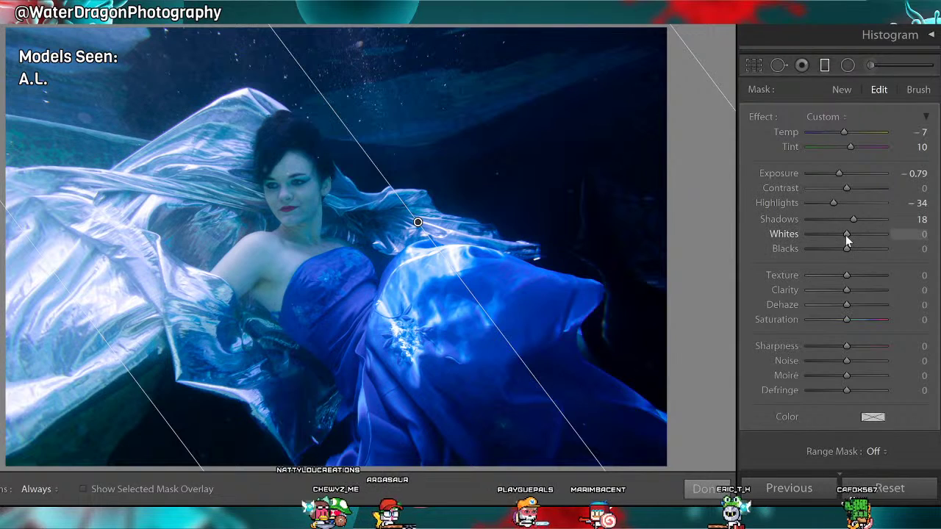
mouse_move(845, 236)
left_mouse_down()
mouse_move(834, 237)
mouse_move(854, 234)
mouse_move(843, 250)
left_mouse_up()
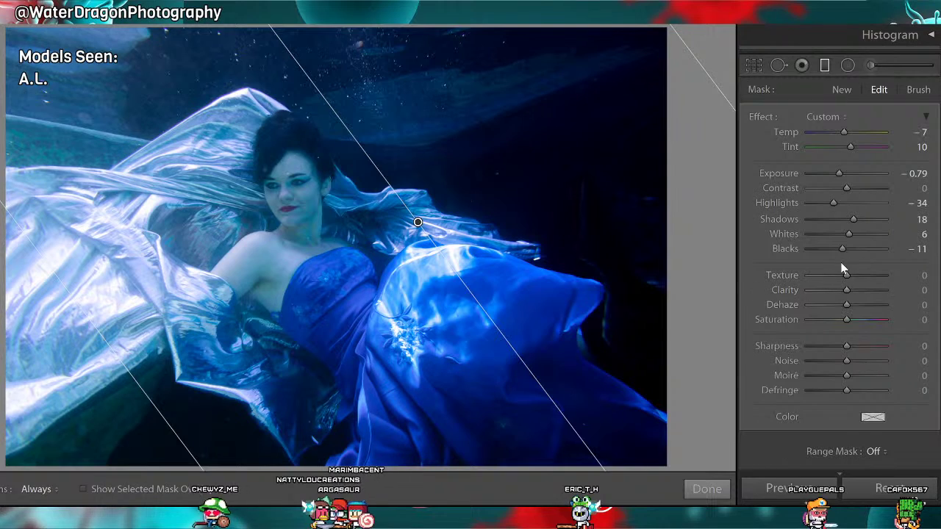
scroll(824, 305, "down", 3)
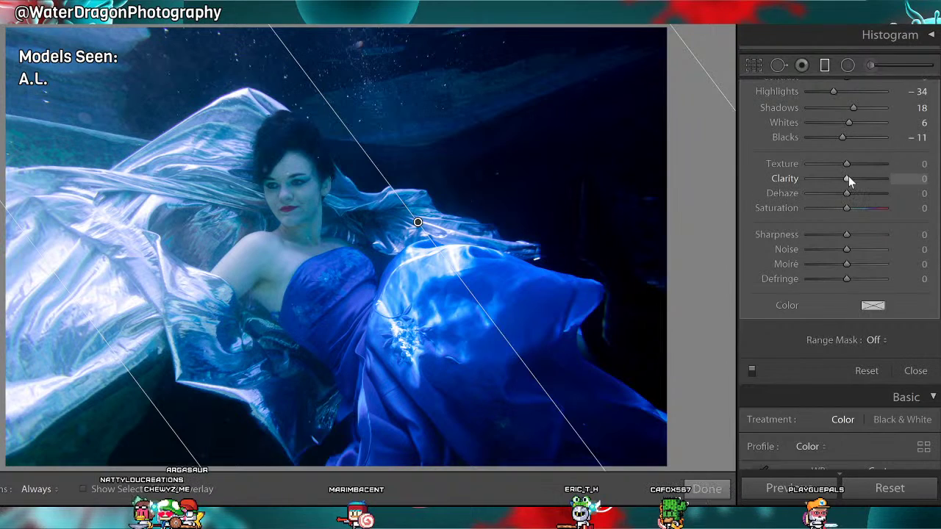
scroll(808, 272, "down", 3)
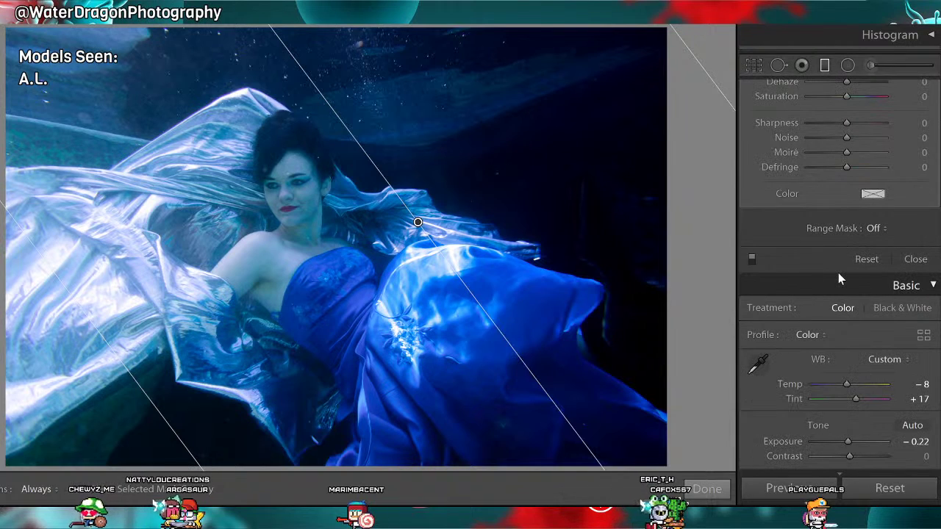
scroll(809, 256, "down", 3)
scroll(807, 255, "up", 9)
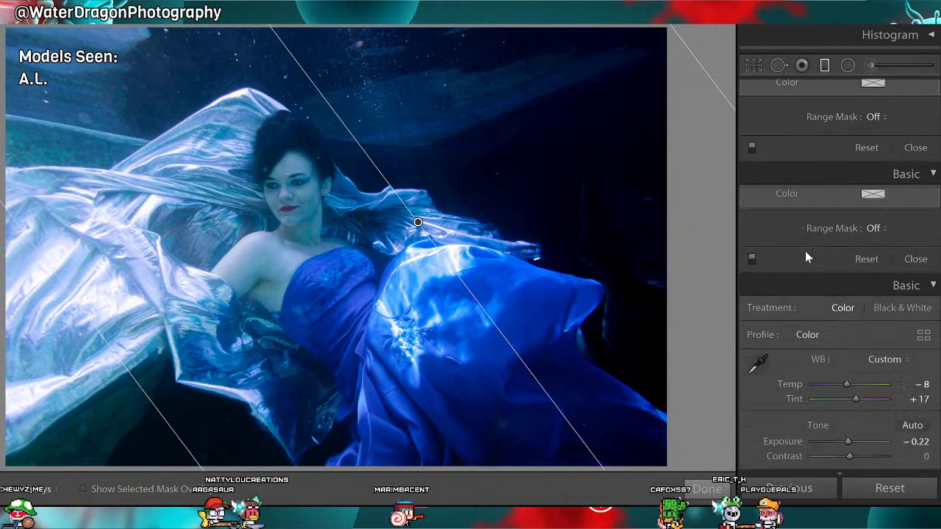
left_click(714, 489)
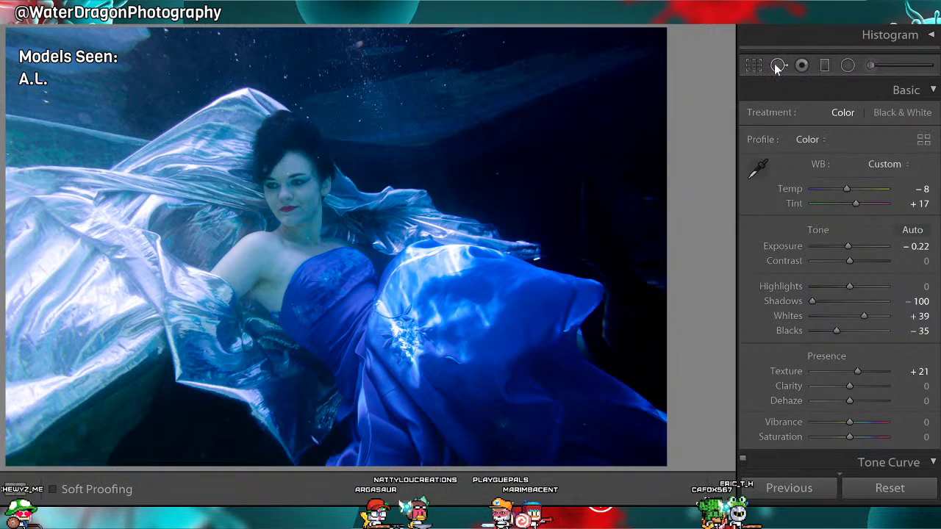
Add a second diagonal graduated filter over the photo's left side with shadows −77, blacks −9 and exposure 0, and finish it.
left_click(828, 66)
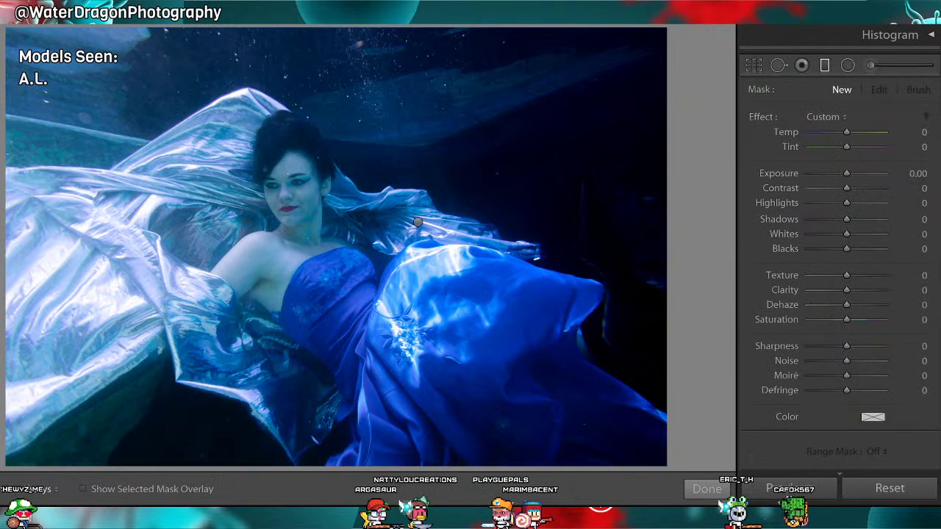
left_click_drag(266, 208, 382, 182)
left_click_drag(527, 301, 525, 302)
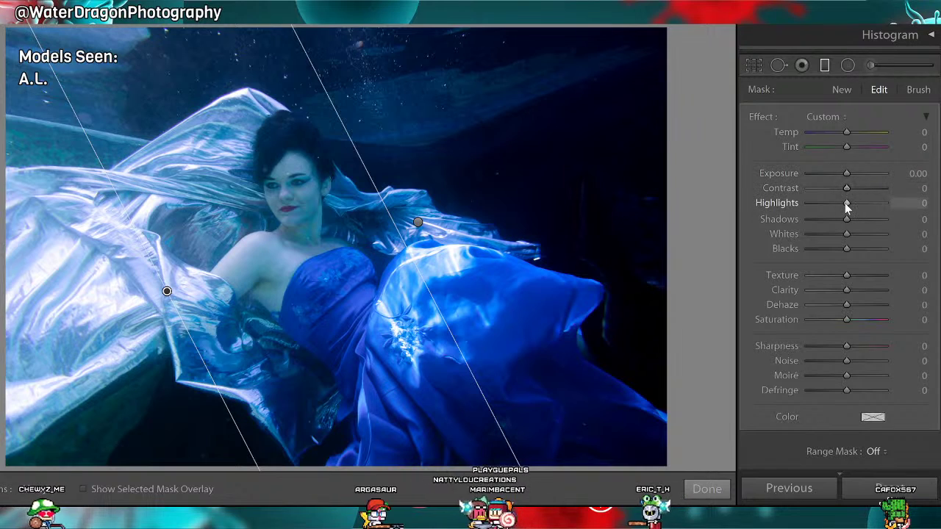
left_click_drag(847, 219, 844, 251)
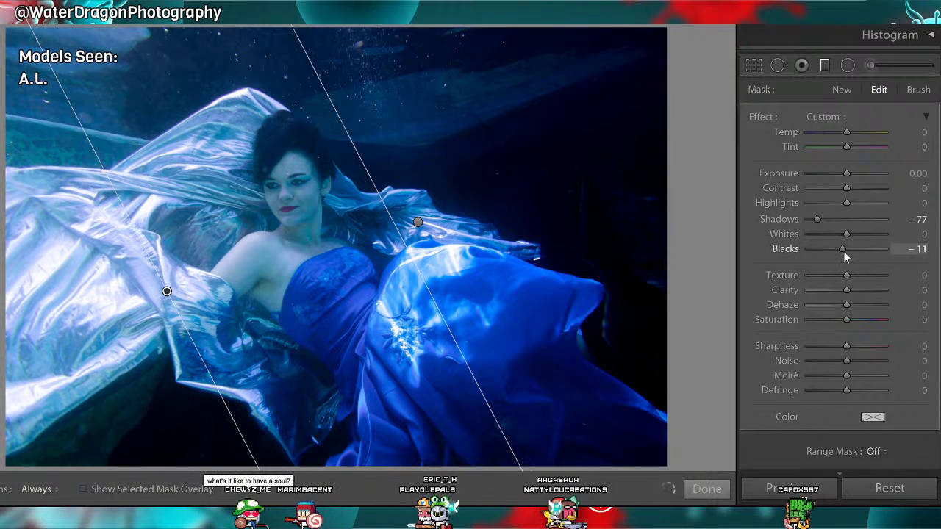
left_click_drag(840, 174, 849, 175)
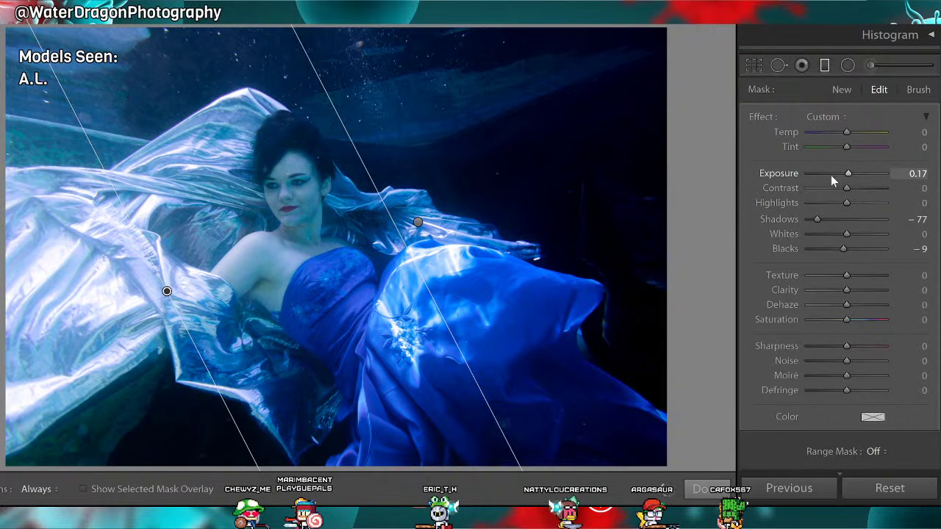
double_click(785, 175)
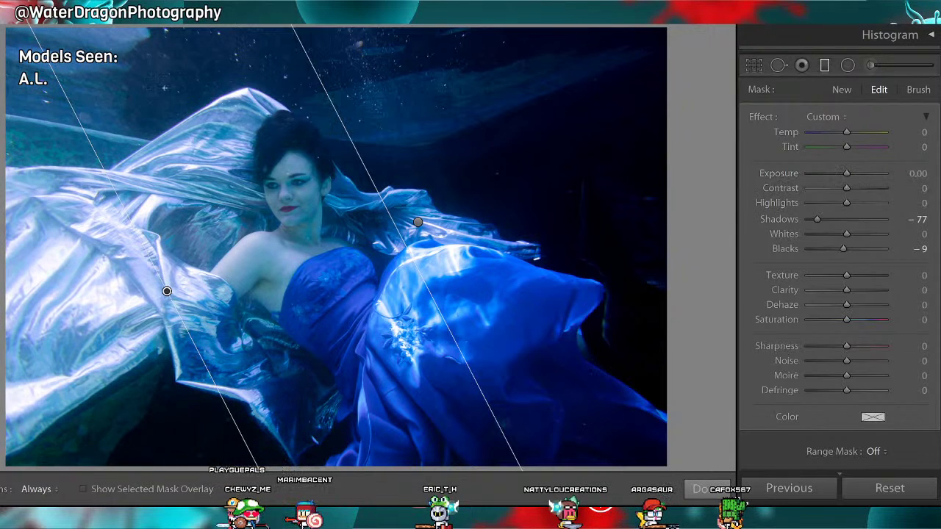
left_click(704, 493)
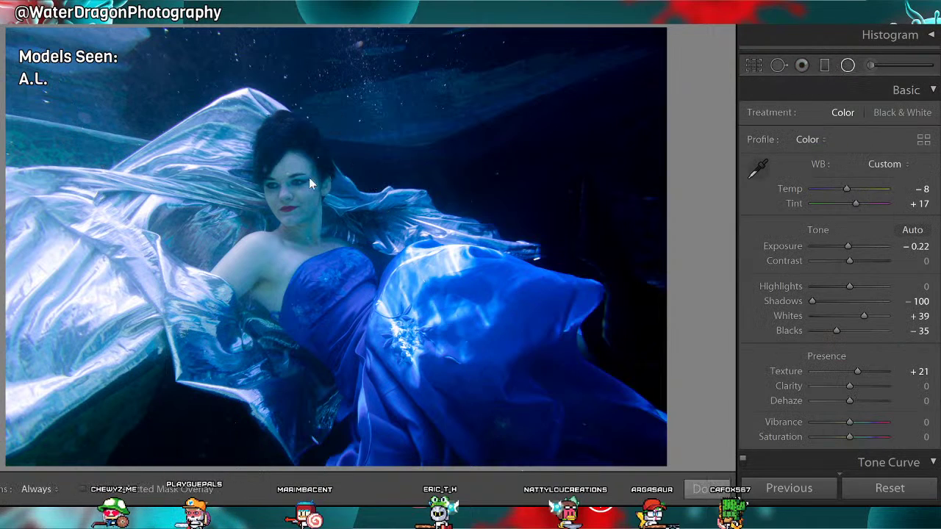
Add a radial filter and move, enlarge and tilt it to surround the model's head and upper body.
key("shift+m")
left_click_drag(220, 151, 232, 200)
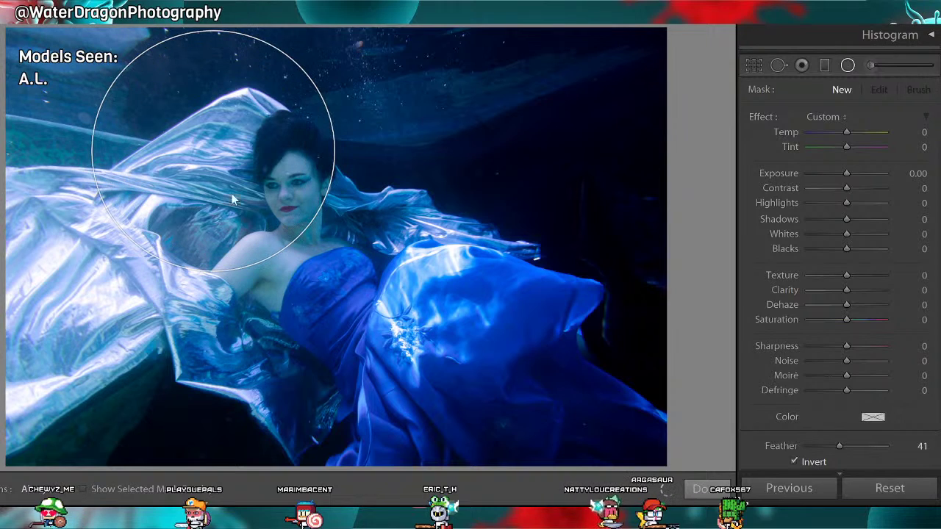
left_click_drag(213, 150, 297, 214)
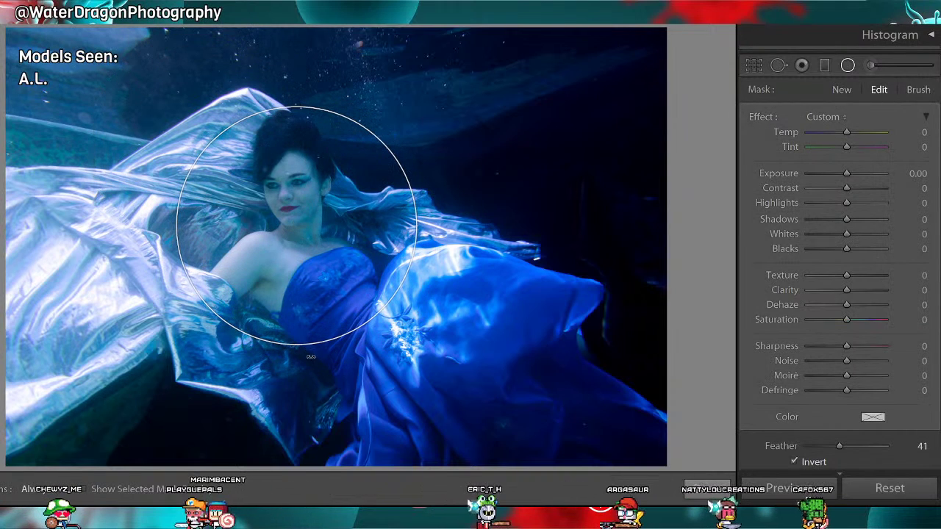
left_click_drag(297, 344, 329, 372)
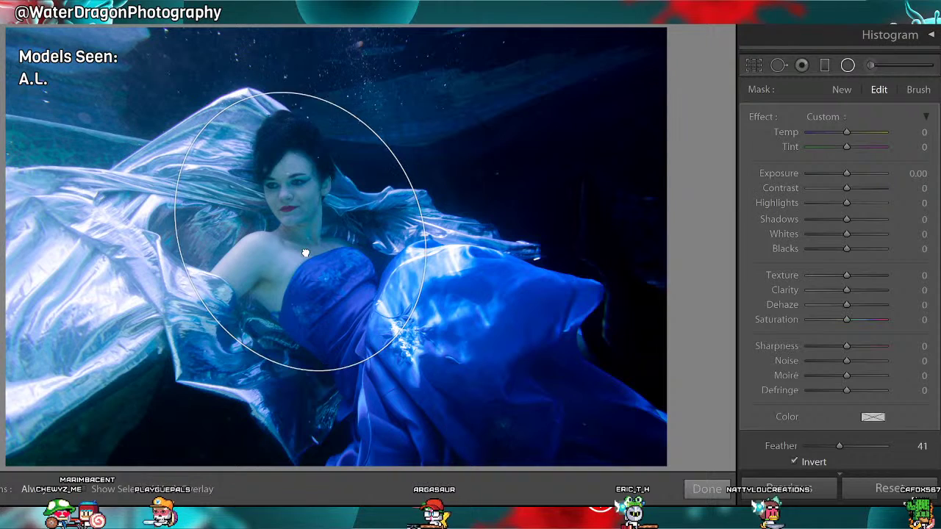
left_click_drag(308, 269, 302, 289)
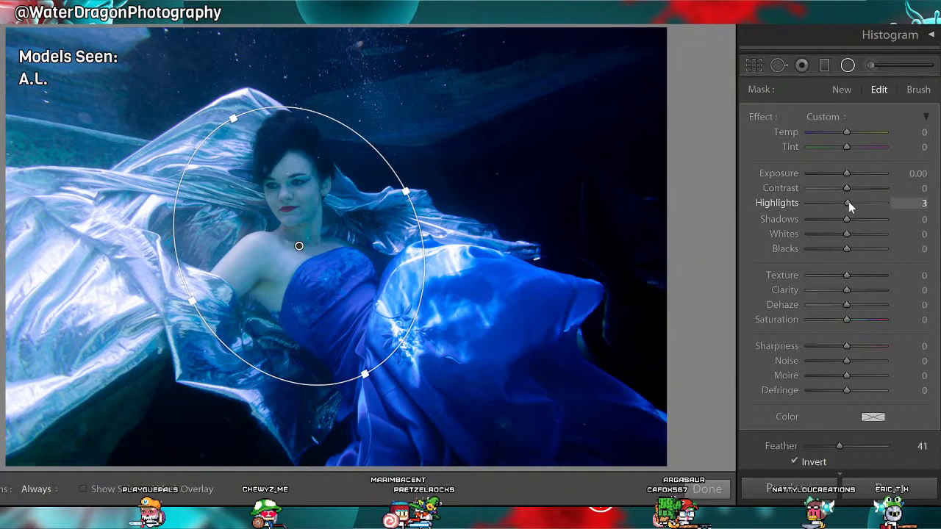
Set the radial filter's highlights to 63, shadows to 68, whites to 15, blacks to 16 and texture to 32; test clarity and reset it.
left_click_drag(847, 203, 851, 231)
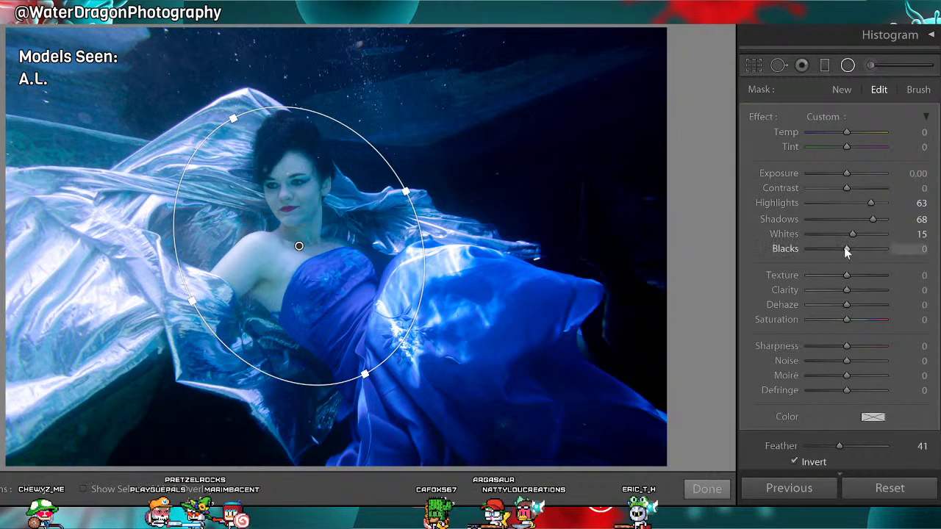
left_click_drag(844, 245, 850, 246)
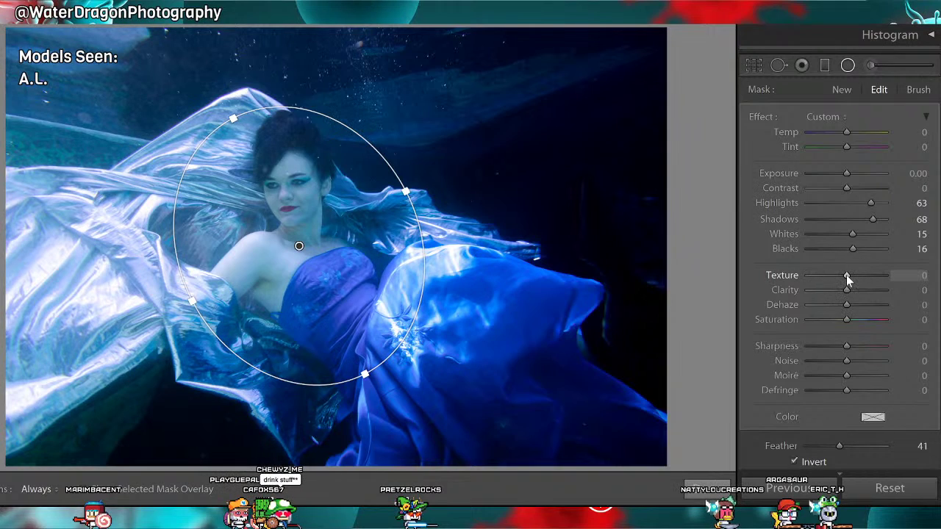
mouse_move(846, 275)
left_mouse_down()
mouse_move(857, 273)
mouse_move(836, 277)
mouse_move(859, 275)
left_mouse_up()
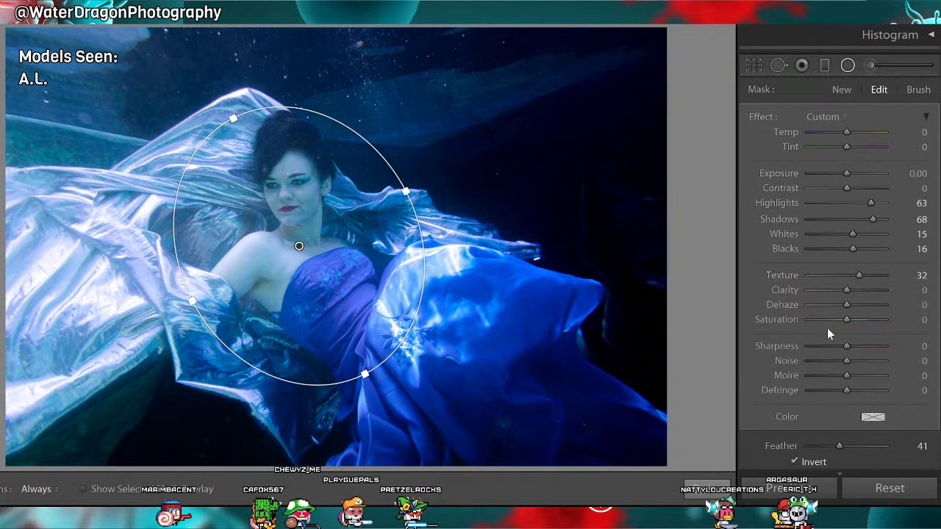
left_click_drag(848, 292, 850, 292)
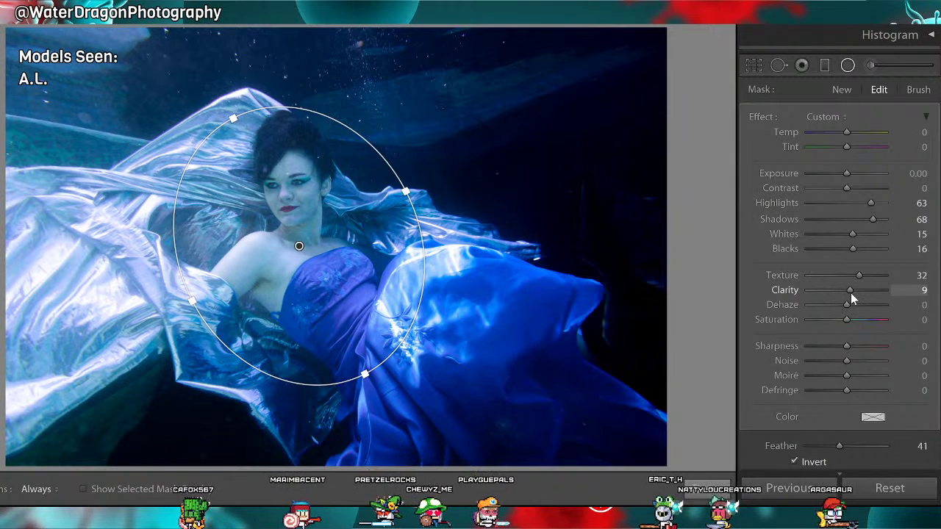
double_click(780, 289)
Finish the radial filter and reset all of the photo's adjustments.
scroll(883, 371, "down", 3)
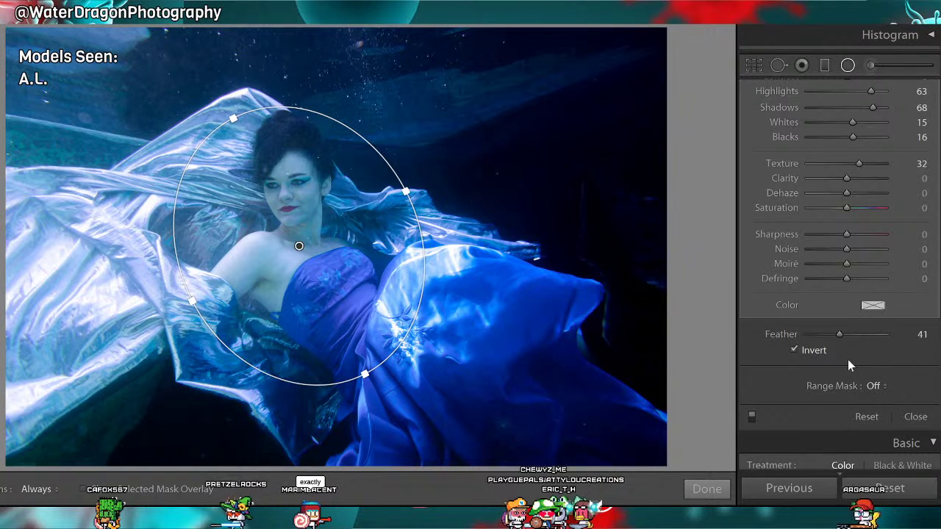
scroll(859, 361, "up", 3)
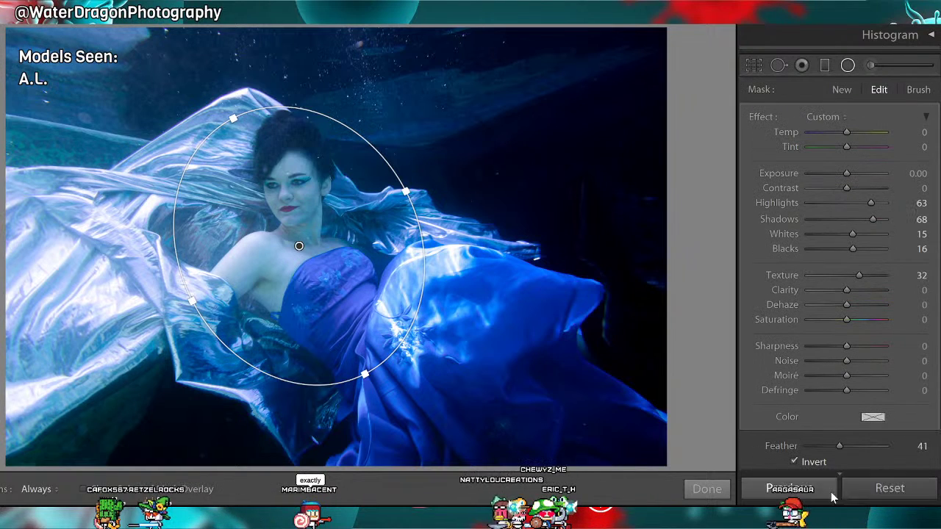
left_click(709, 493)
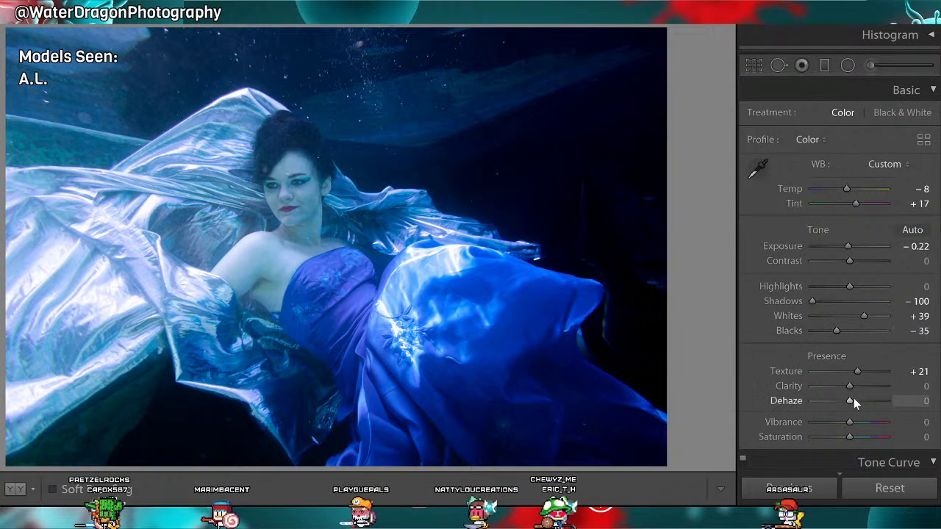
left_click(891, 488)
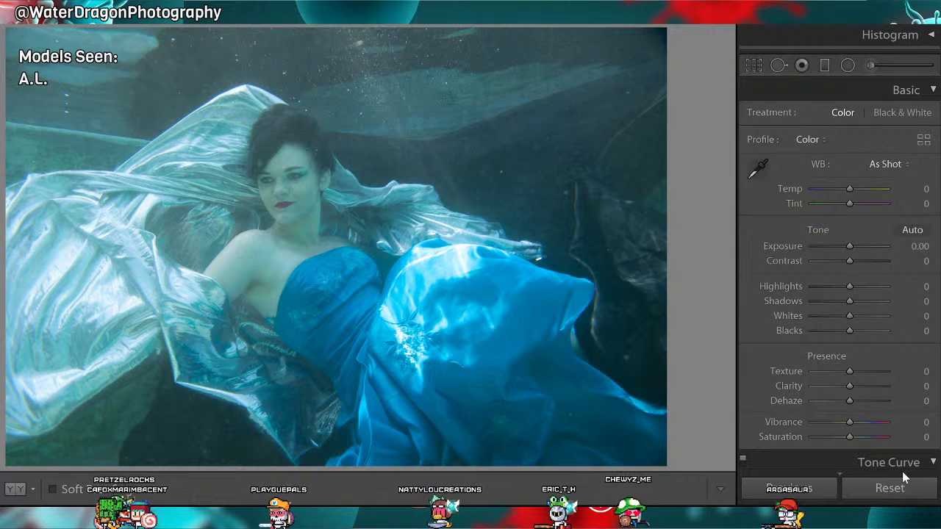
Undo the reset of the photo's adjustments and review its basic, colour, sharpening, noise reduction and lens correction settings.
key("ctrl+z")
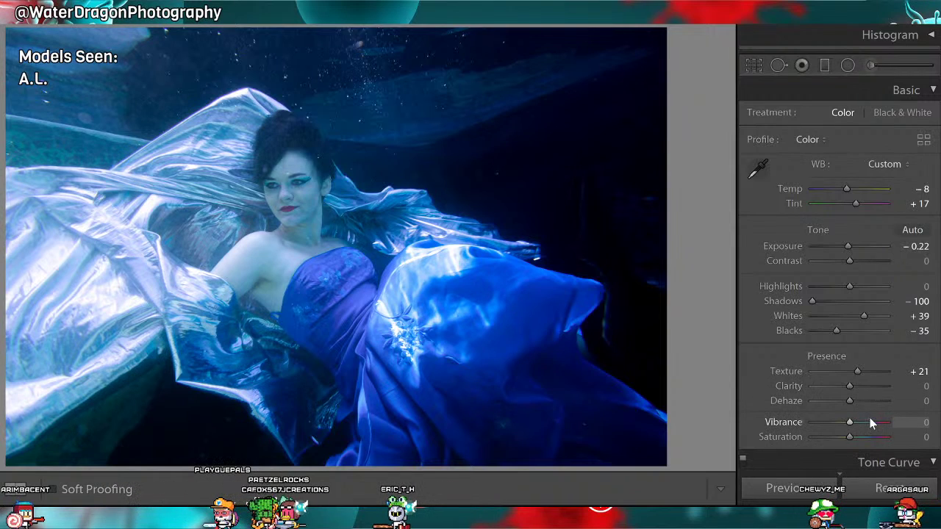
scroll(870, 417, "down", 3)
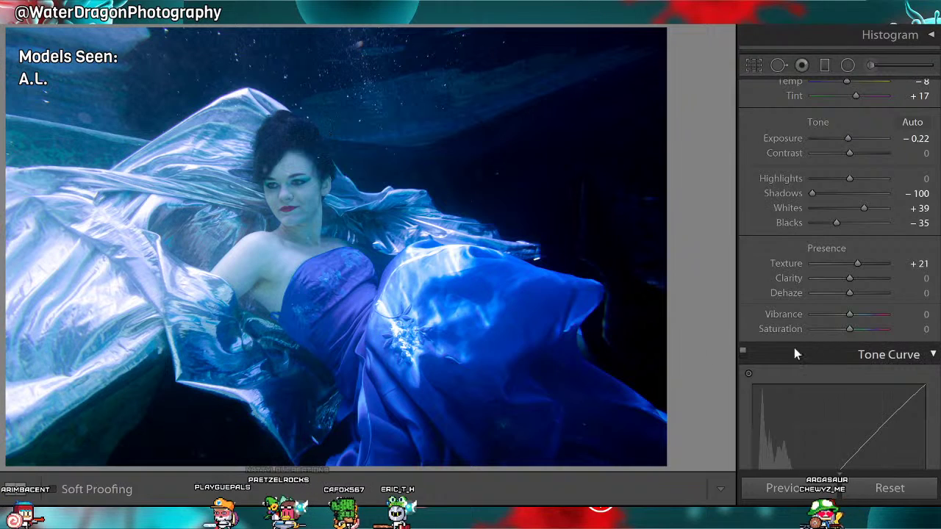
scroll(801, 350, "down", 15)
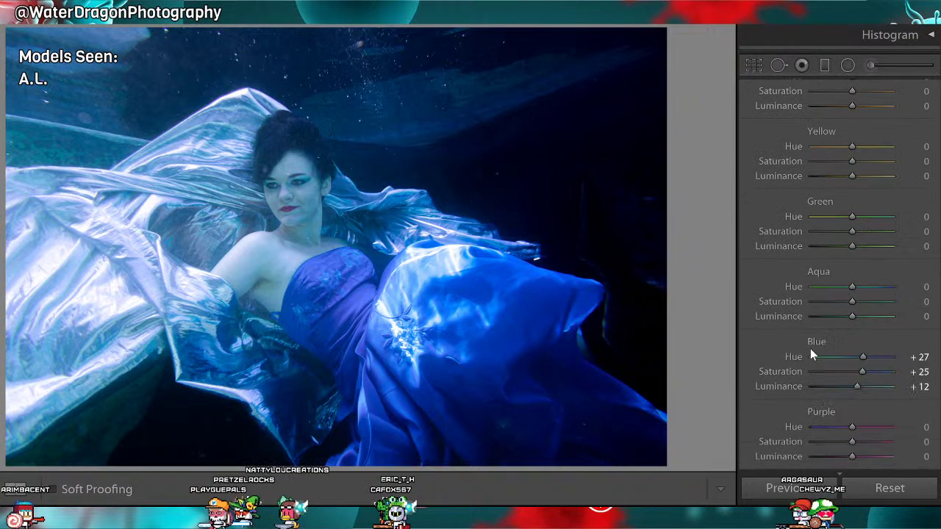
scroll(781, 351, "down", 10)
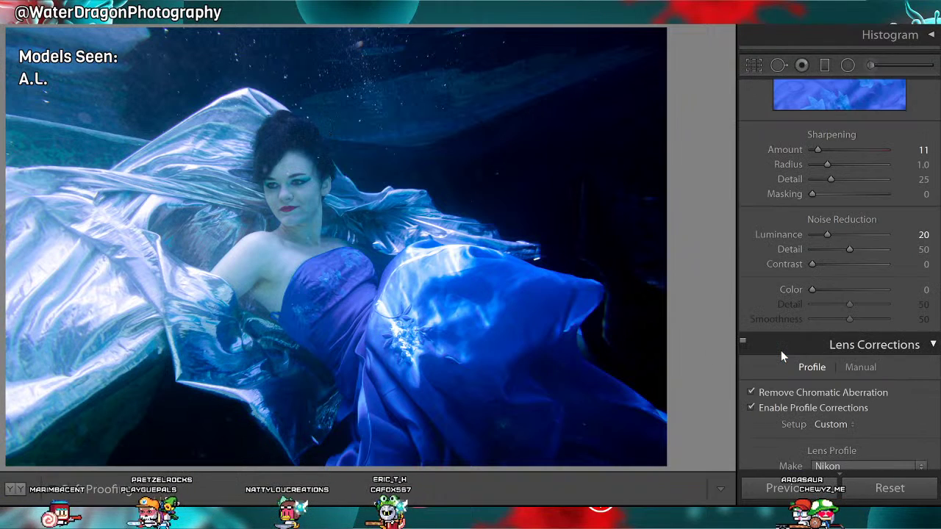
scroll(780, 351, "down", 3)
scroll(781, 350, "up", 6)
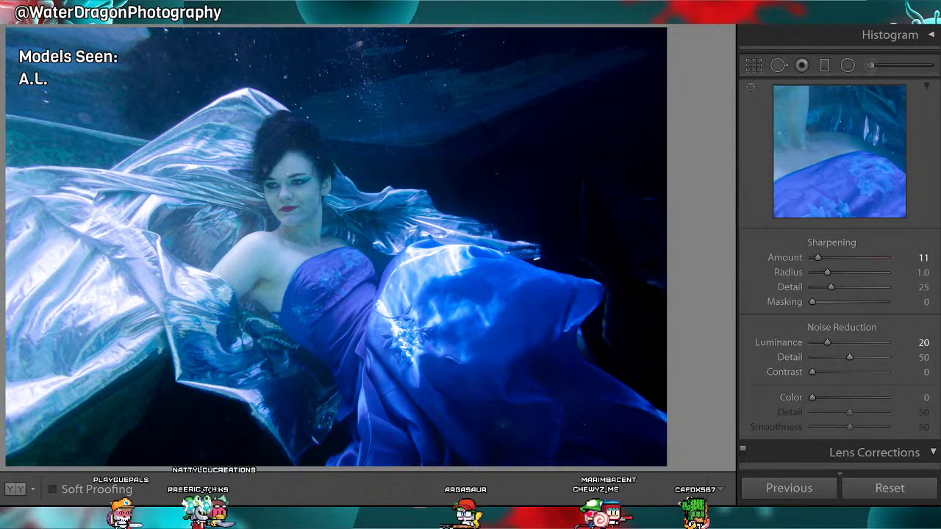
Switch to the photo in Photoshop, bring its layer list into view and duplicate the Background layer.
key("alt+Tab")
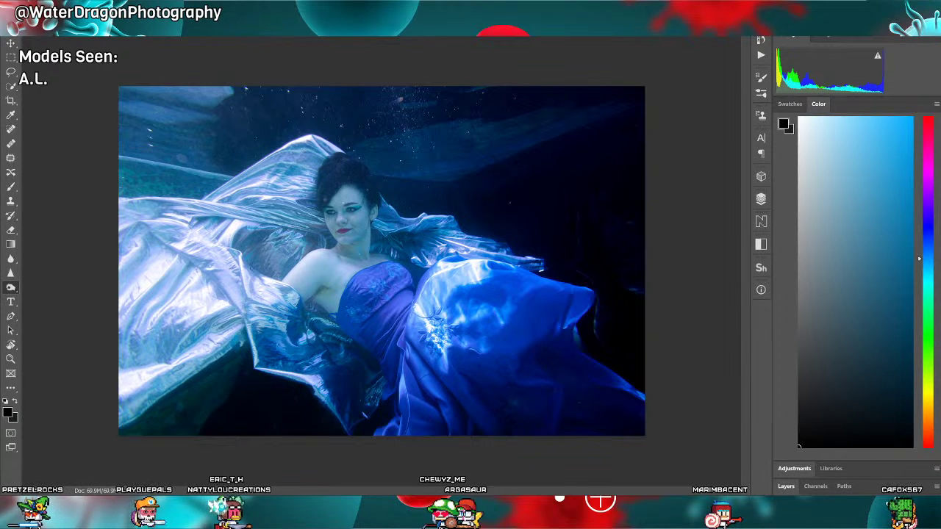
key("l")
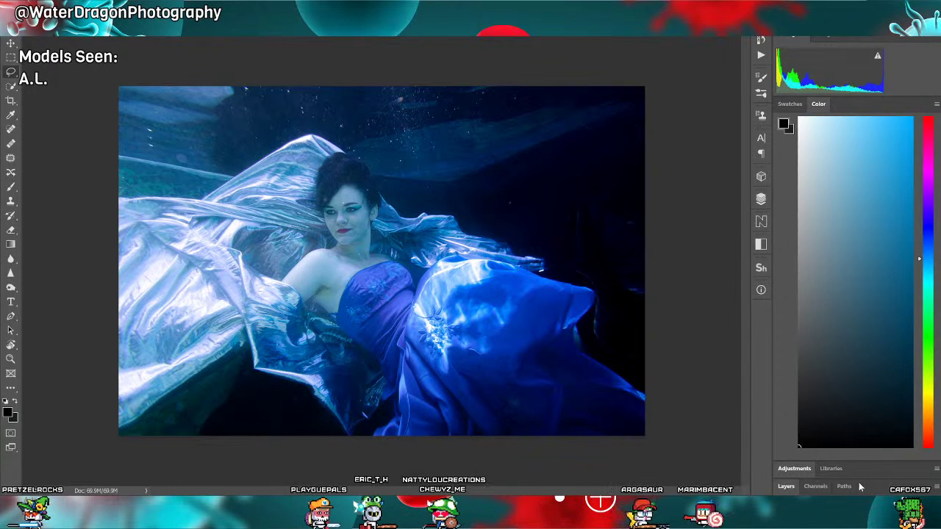
left_click(804, 469)
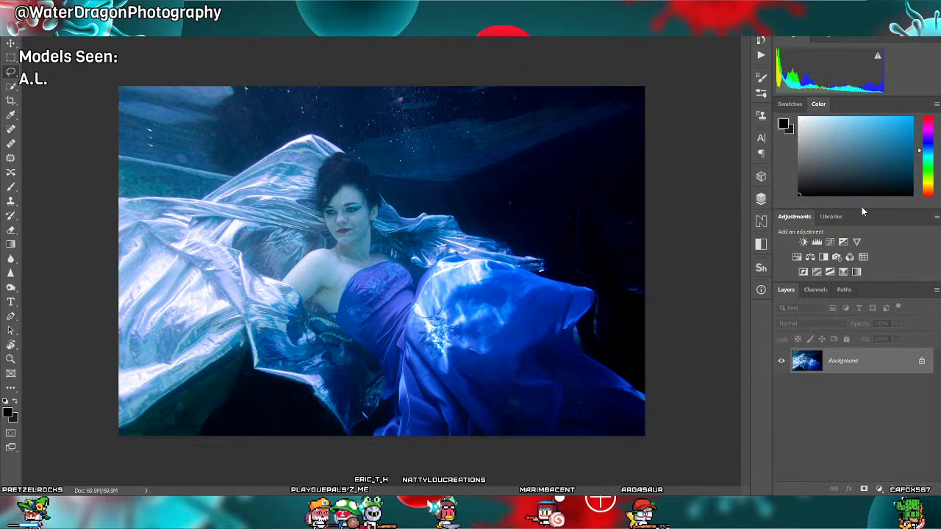
left_click_drag(860, 208, 861, 185)
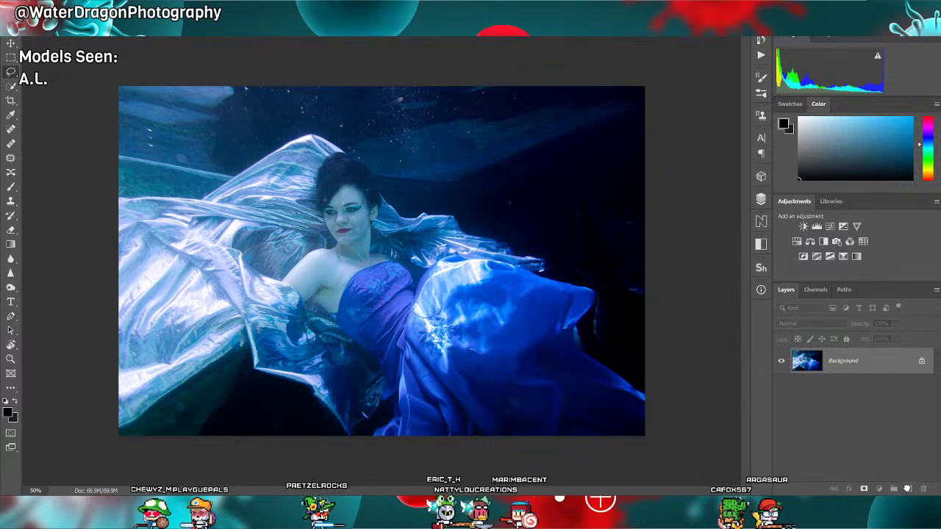
left_click_drag(909, 488, 908, 488)
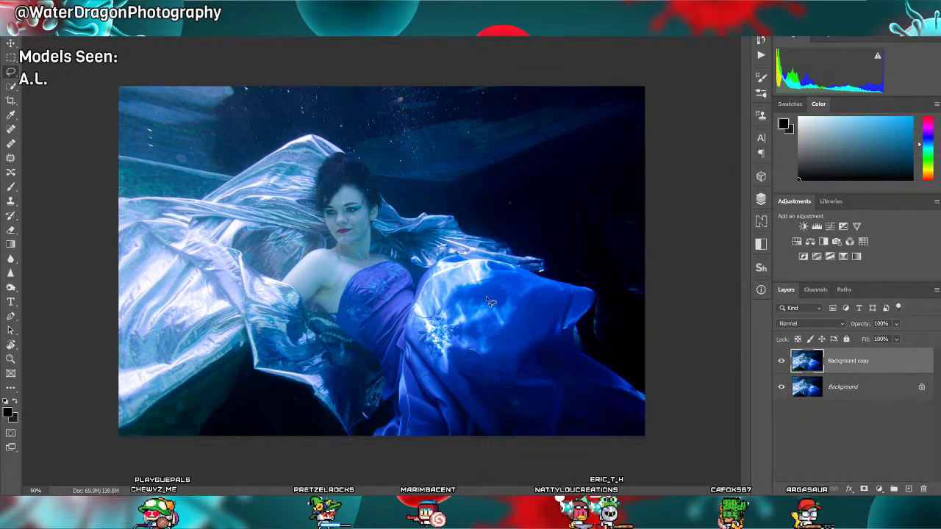
mouse_move(680, 97)
left_mouse_down()
mouse_move(610, 93)
mouse_move(360, 140)
mouse_move(354, 150)
left_mouse_up()
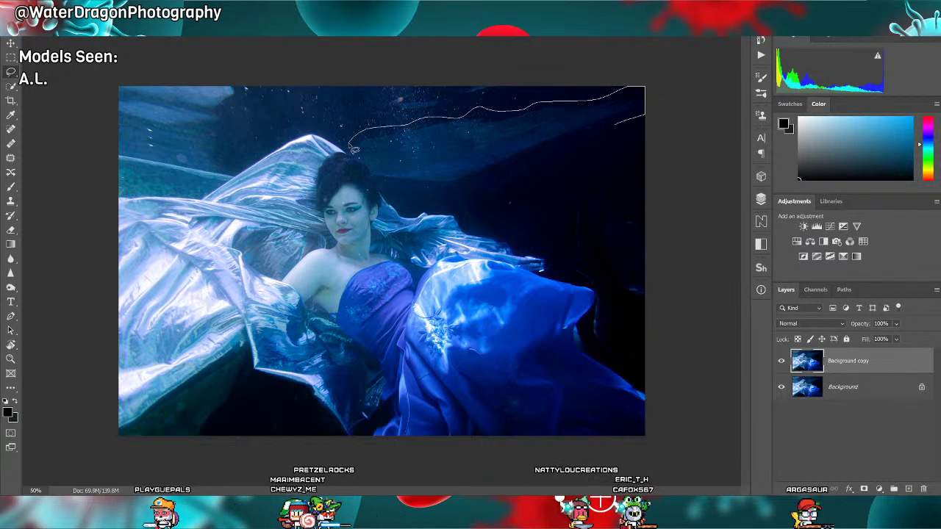
left_click_drag(401, 190, 458, 181)
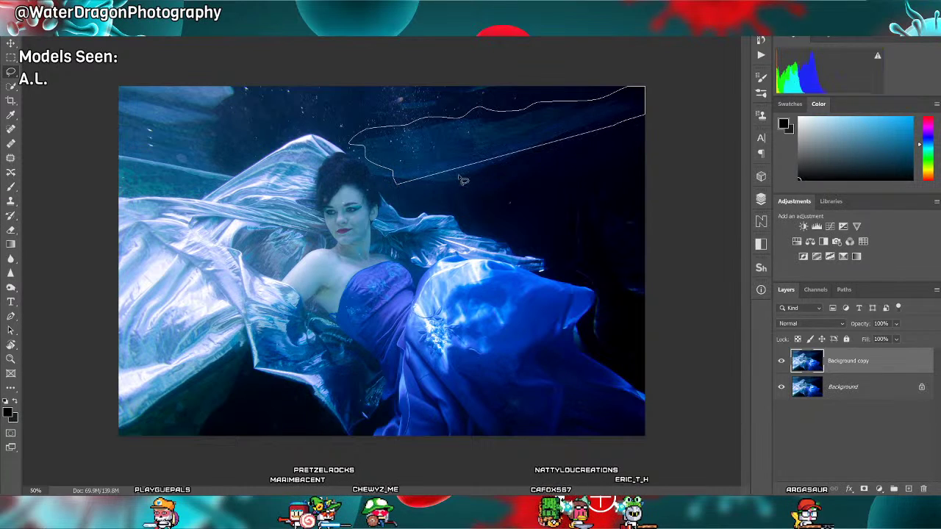
left_click(497, 219)
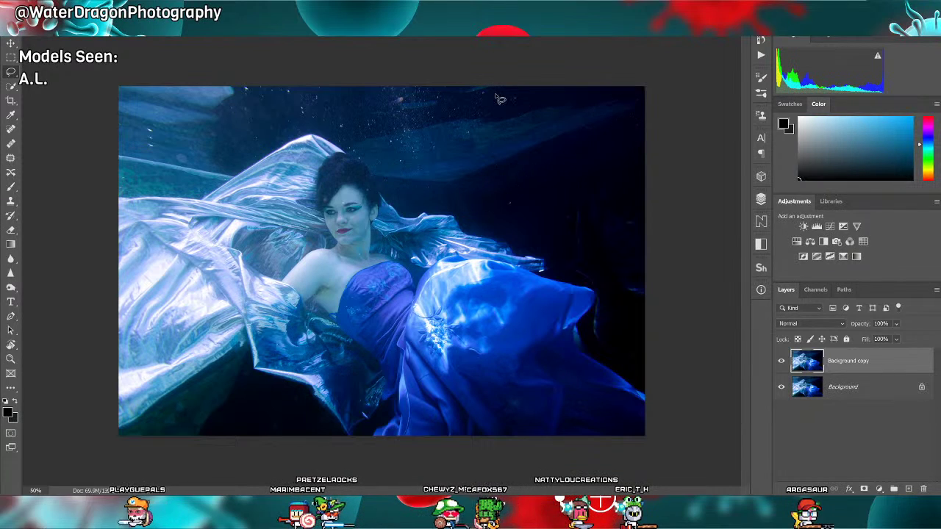
Lasso the small patch on the photo's upper edge and the blue strip above the background cloth, and fill each from its surroundings.
key("ctrl+1")
scroll(498, 99, "up", 1)
scroll(497, 99, "up", 3)
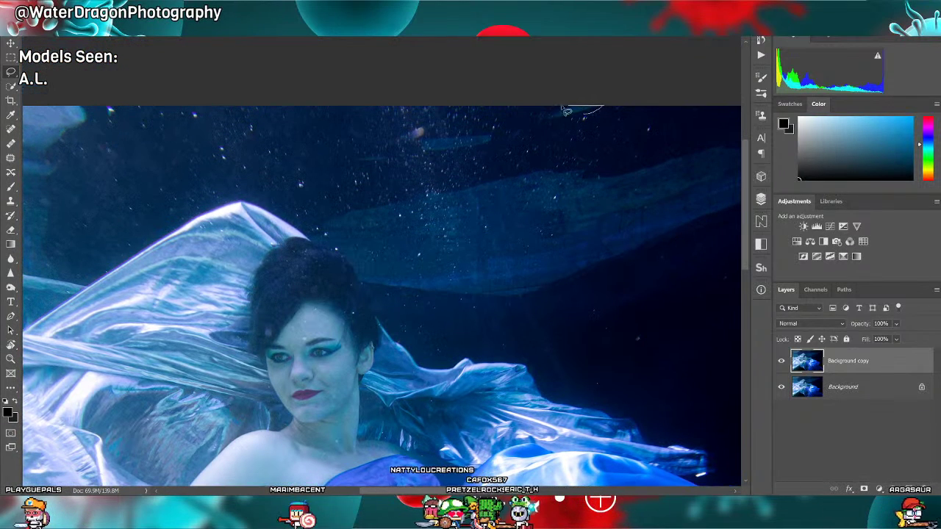
mouse_move(599, 107)
left_mouse_down()
mouse_move(542, 118)
mouse_move(557, 128)
left_mouse_up()
key("shift+F5")
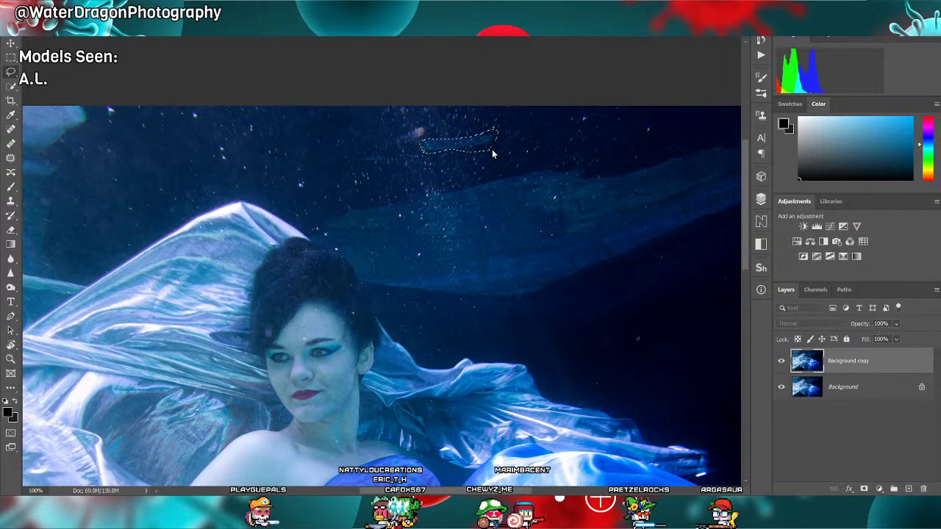
key("l")
left_click_drag(492, 149, 498, 156)
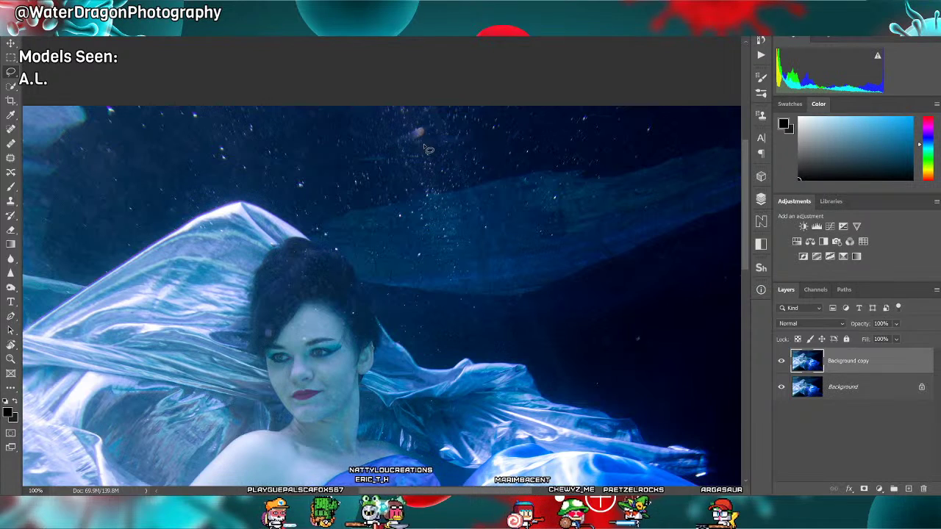
Lasso the orange spot in the dark water above the model, fill it from its surroundings and deselect.
mouse_move(415, 134)
left_mouse_down()
mouse_move(350, 130)
mouse_move(378, 153)
mouse_move(401, 146)
left_mouse_up()
key("i")
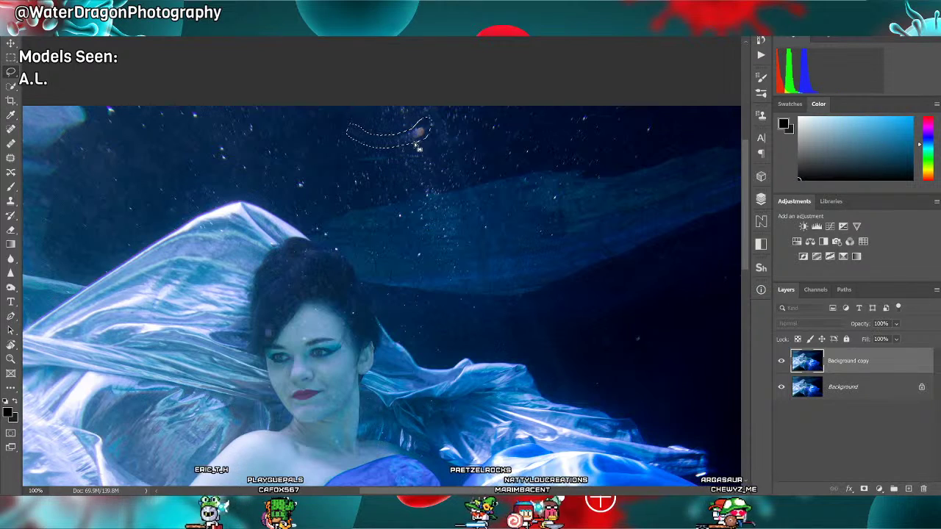
left_click(416, 133)
key("ctrl+d")
key("l")
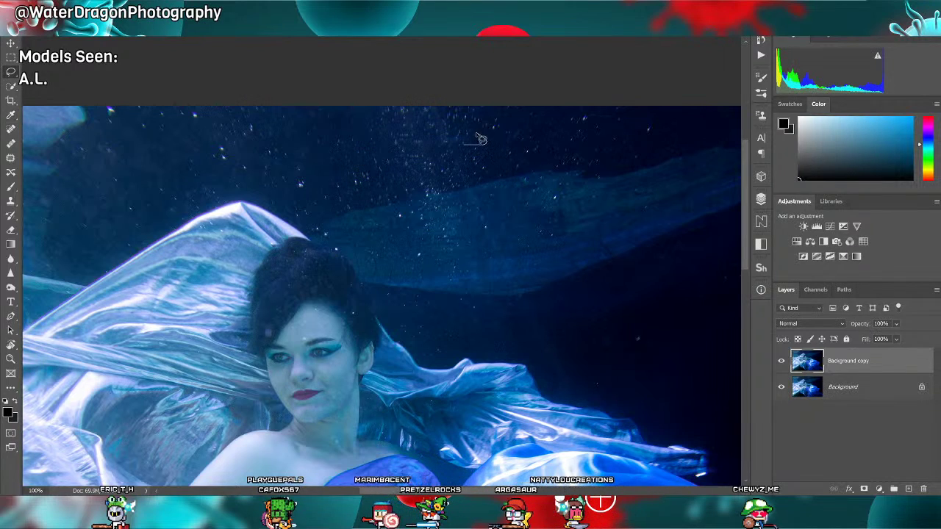
Lasso and fill the leftover traces where the blue strip and the orange spot were, deselecting after each.
left_click_drag(438, 154, 438, 155)
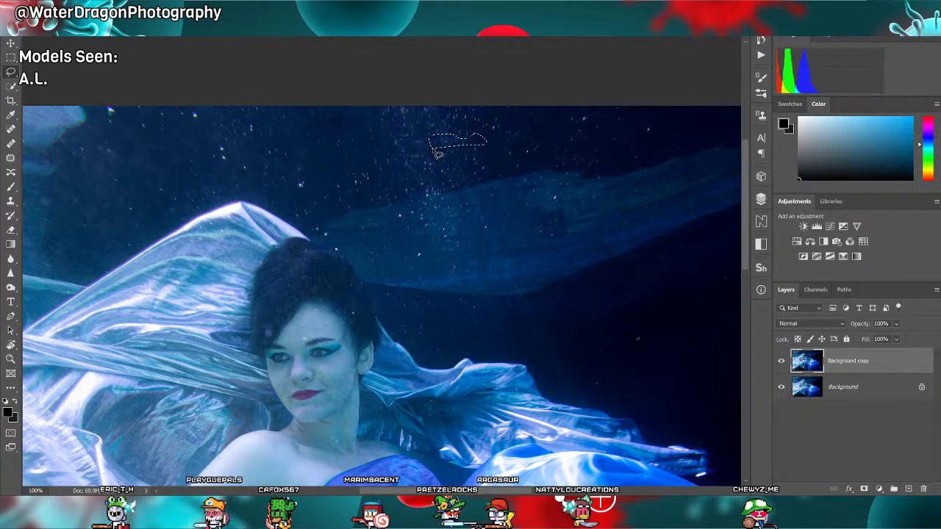
key("ctrl+d")
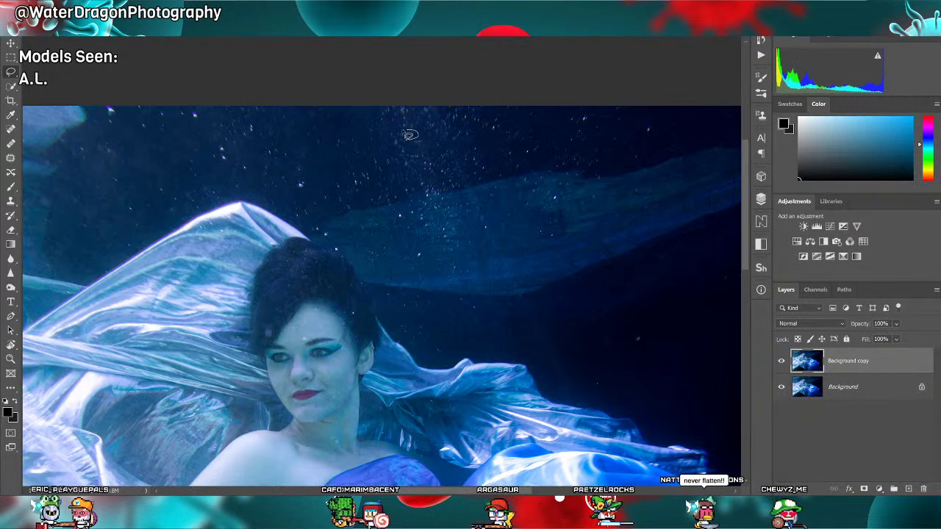
left_click_drag(403, 139, 404, 147)
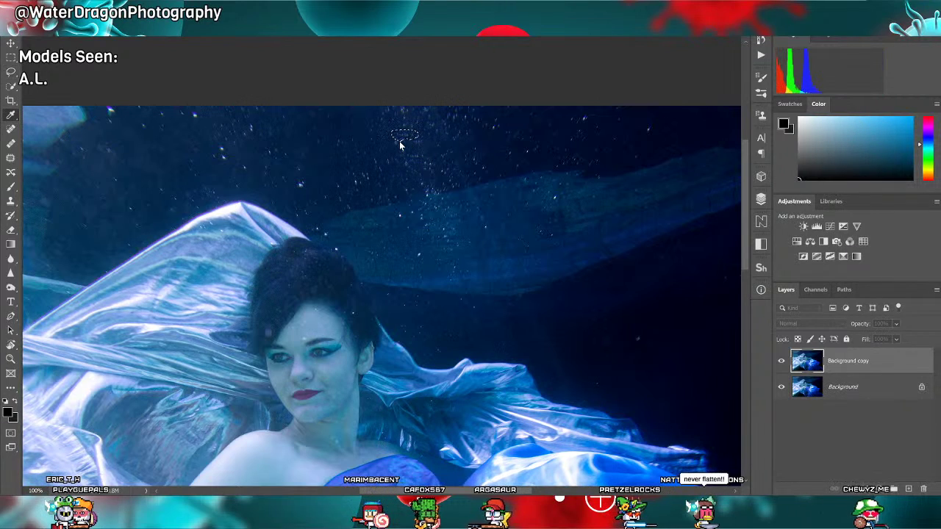
key("ctrl+d")
Inspect the rest of the photo at 100%, then lasso and fill the three light streaks in its upper-left background and deselect.
scroll(408, 183, "down", 4)
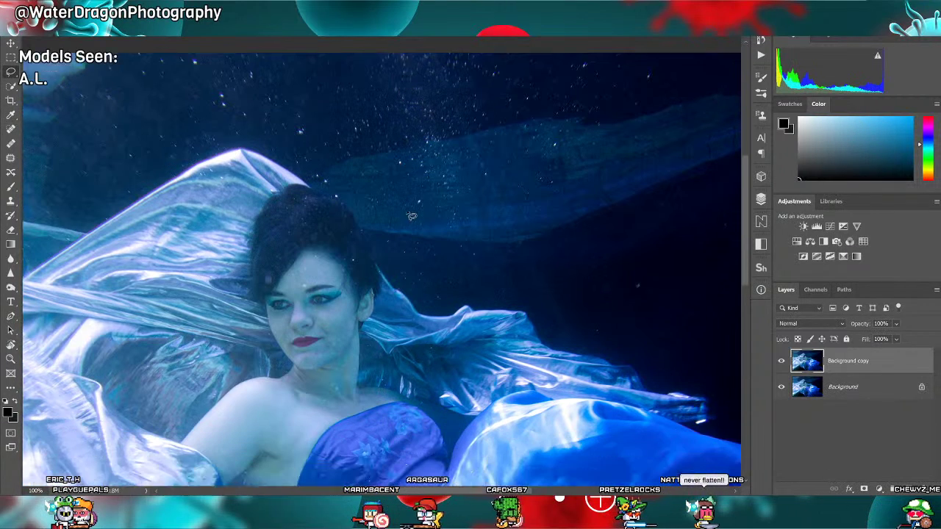
scroll(412, 215, "down", 4)
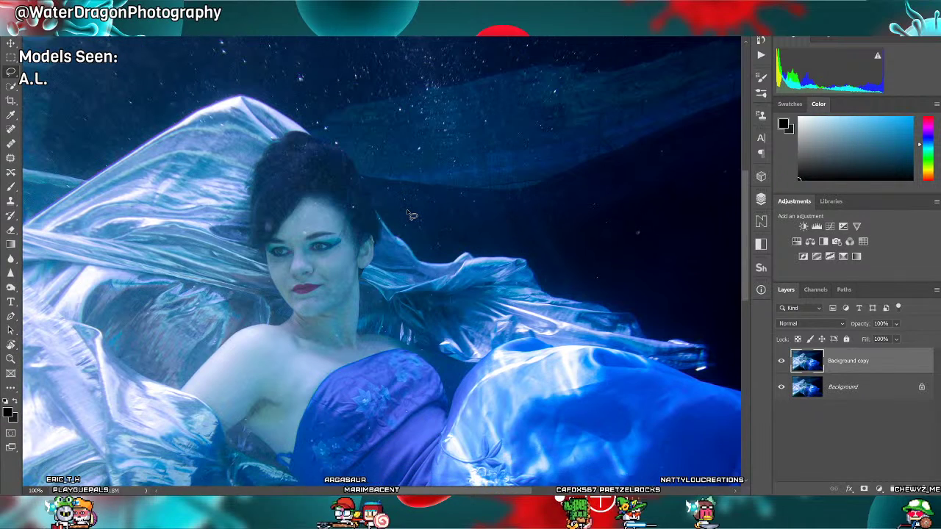
scroll(417, 237, "down", 10)
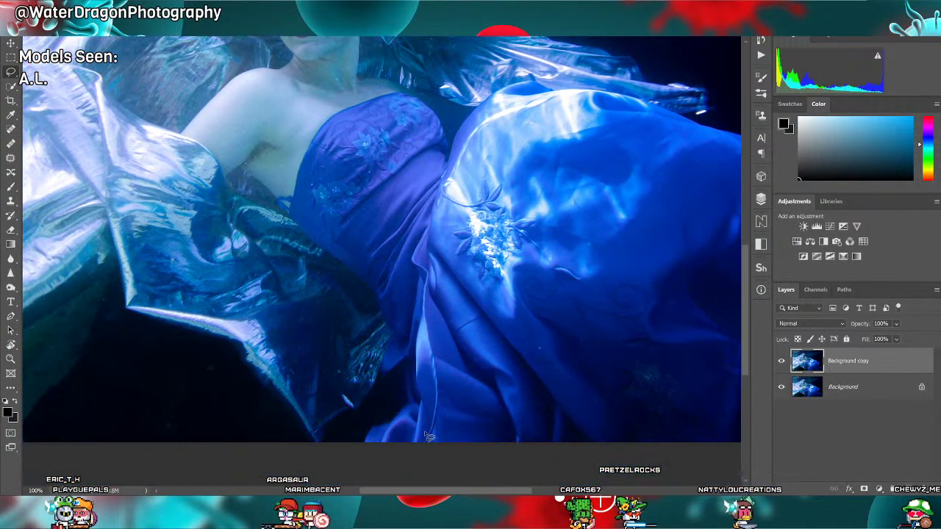
scroll(375, 494, "left", 5)
scroll(375, 494, "left", 3)
scroll(371, 358, "up", 8)
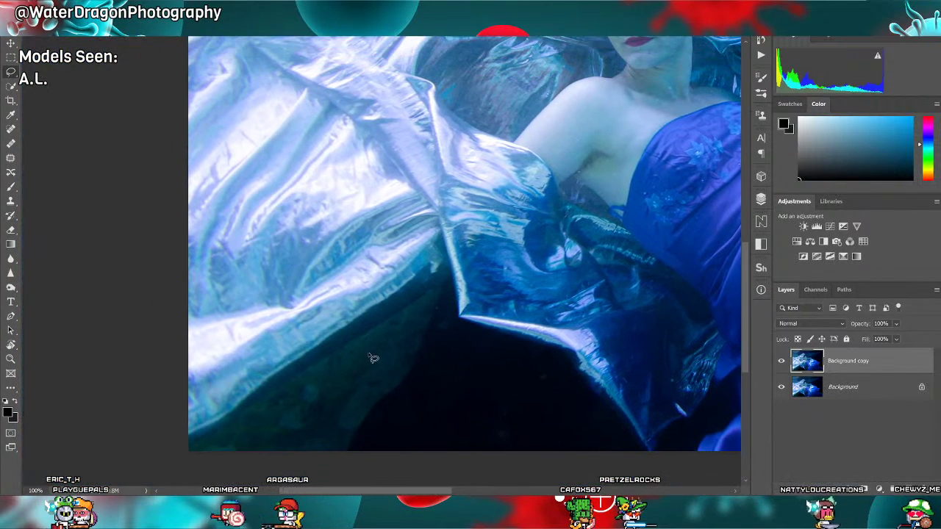
scroll(371, 358, "up", 8)
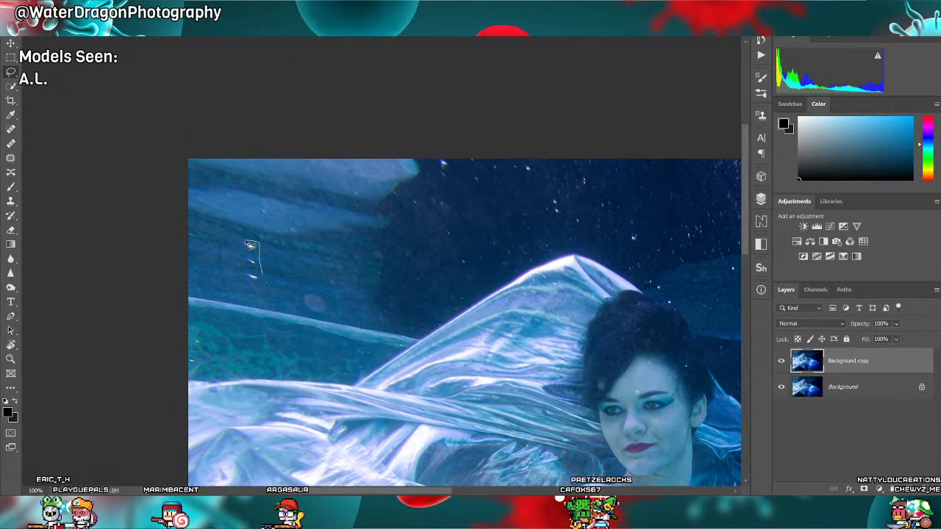
left_click_drag(265, 287, 266, 286)
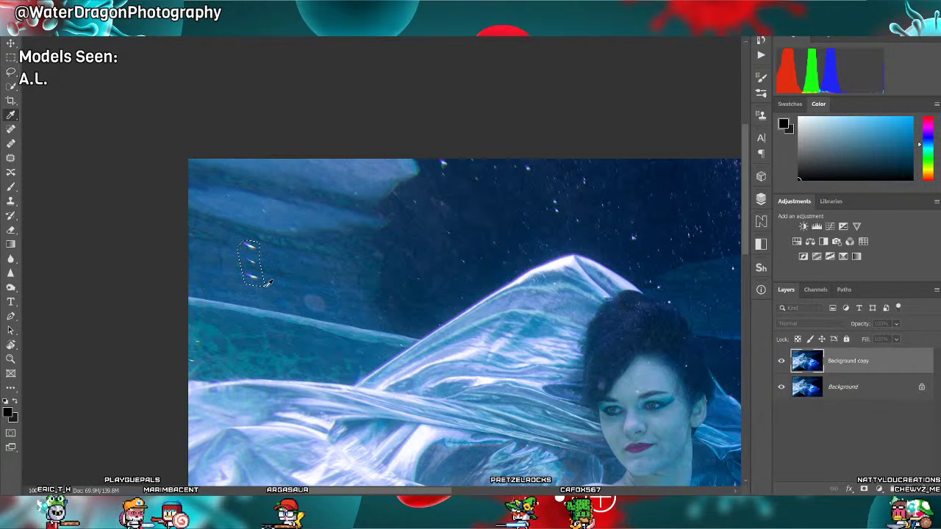
key("ctrl+d")
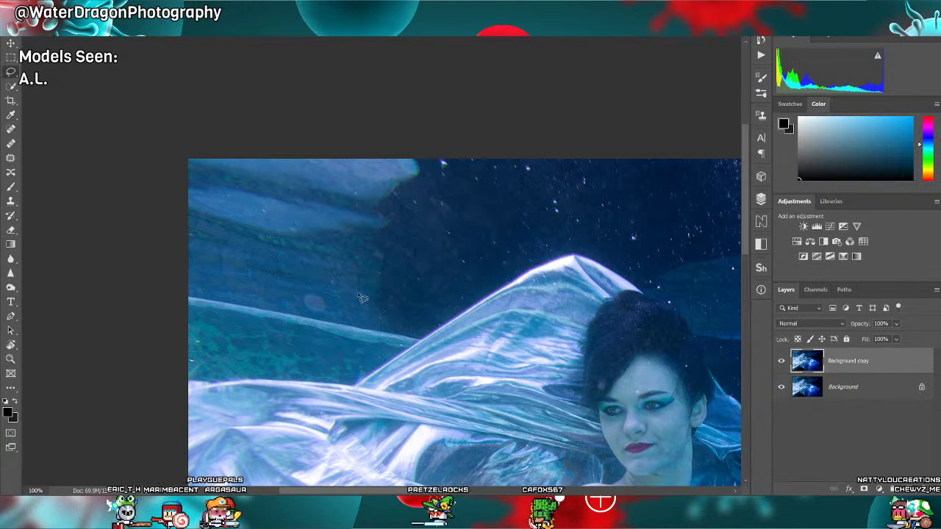
Lasso and fill the pale cloth in the photo's upper-left corner, refill a smaller part of that area and deselect.
scroll(409, 291, "down", 3)
scroll(412, 294, "up", 5)
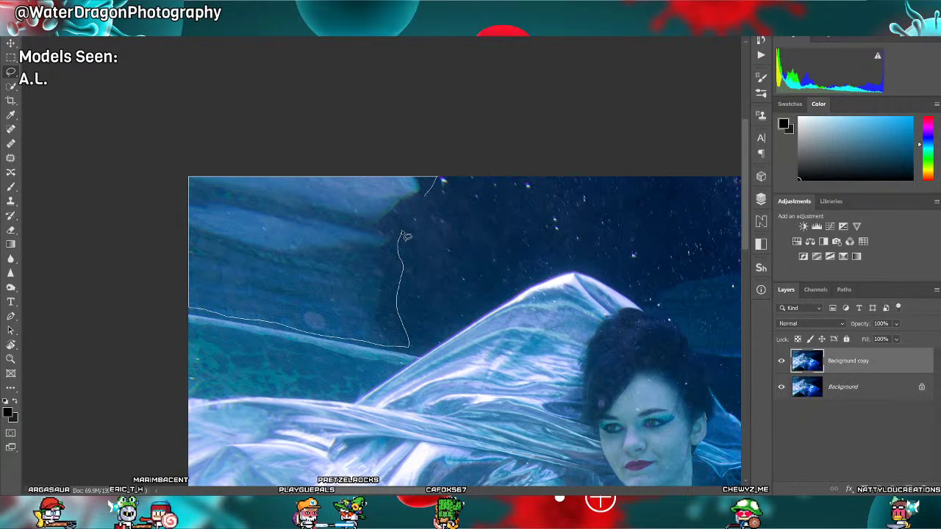
left_click_drag(406, 237, 420, 214)
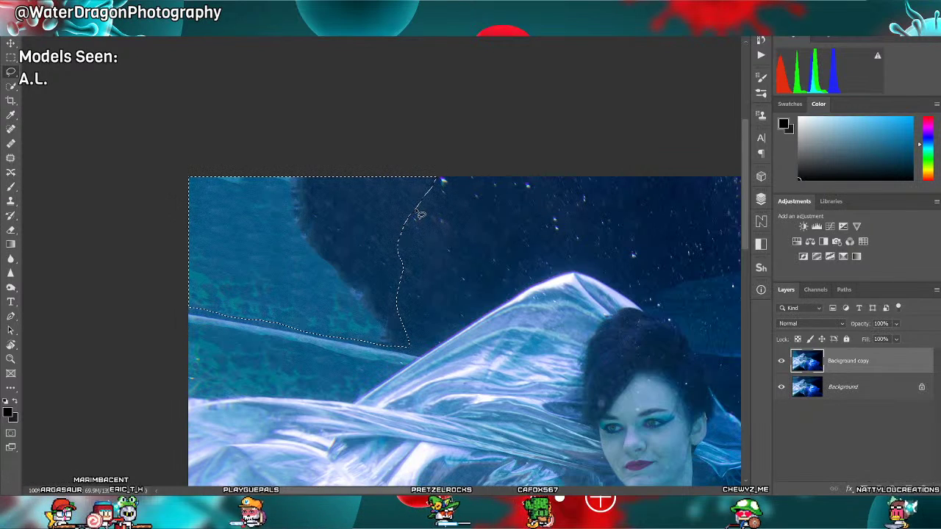
mouse_move(405, 342)
left_mouse_down()
mouse_move(322, 334)
mouse_move(230, 310)
mouse_move(147, 266)
mouse_move(177, 145)
mouse_move(297, 154)
mouse_move(327, 202)
mouse_move(394, 258)
mouse_move(410, 326)
left_mouse_up()
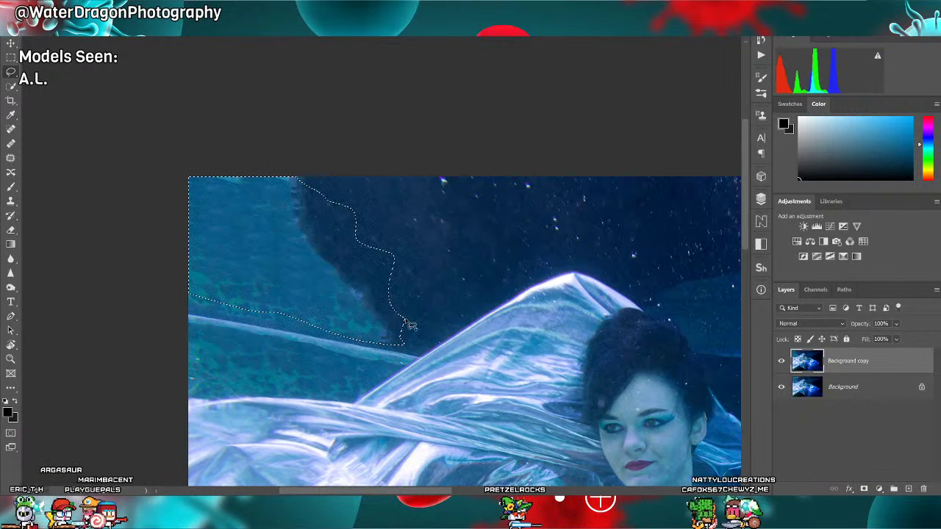
key("shift+F5")
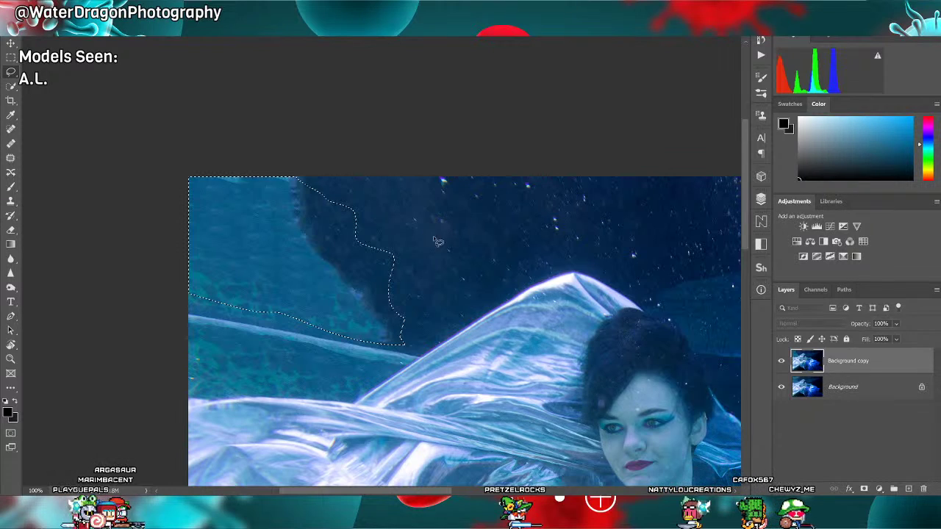
key("Return")
key("ctrl+d")
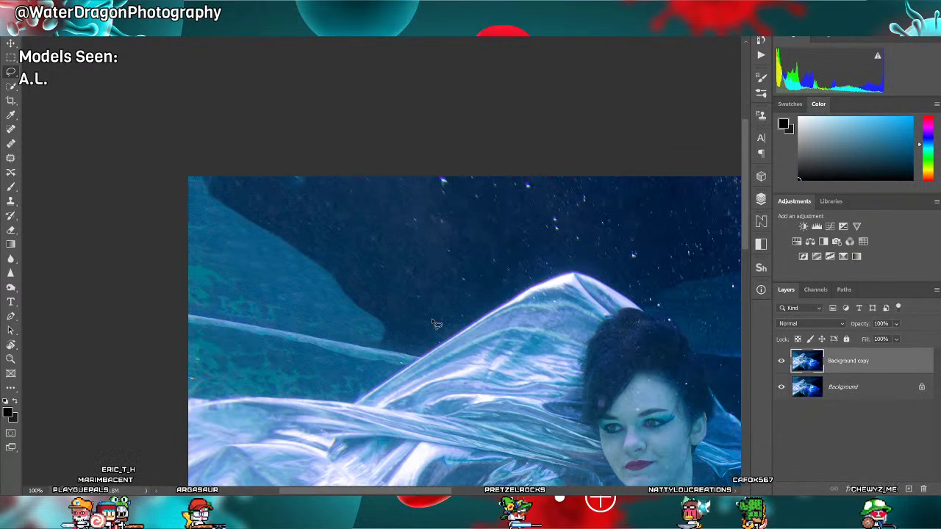
Lasso and fill the faint cloth in the photo's upper-right background and its leftover edge, deselect, and lasso the light streak beside the skirt.
key("ctrl+0")
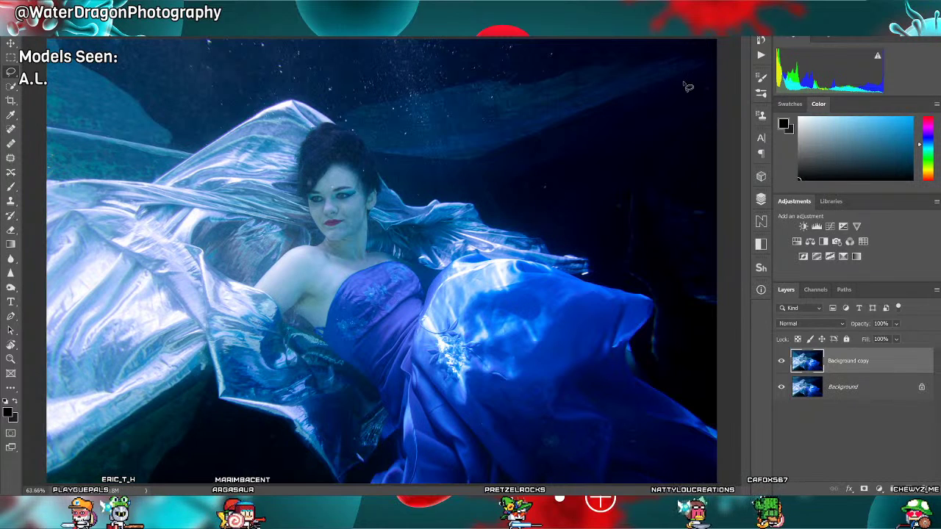
mouse_move(687, 87)
left_mouse_down()
mouse_move(725, 60)
mouse_move(670, 52)
mouse_move(636, 69)
mouse_move(607, 68)
left_mouse_up()
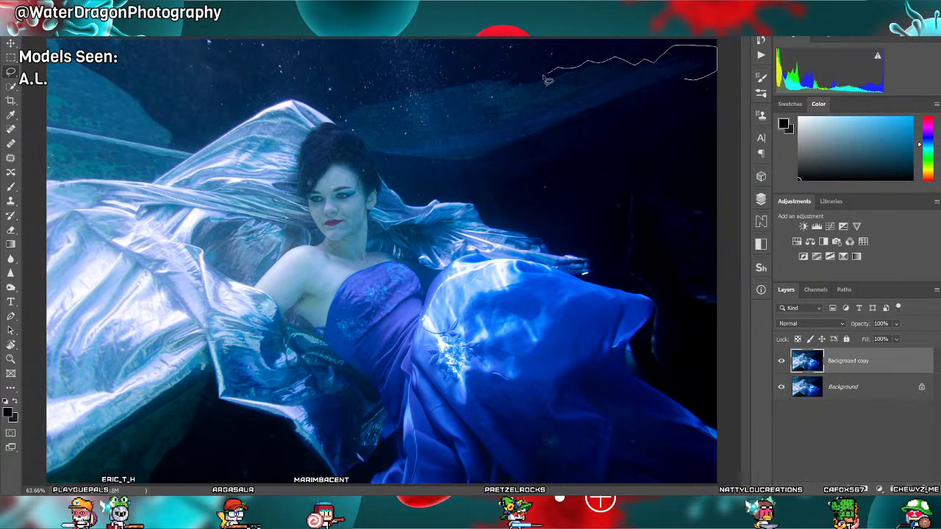
mouse_move(548, 81)
left_mouse_down()
mouse_move(453, 76)
mouse_move(485, 166)
mouse_move(580, 120)
mouse_move(683, 91)
left_mouse_up()
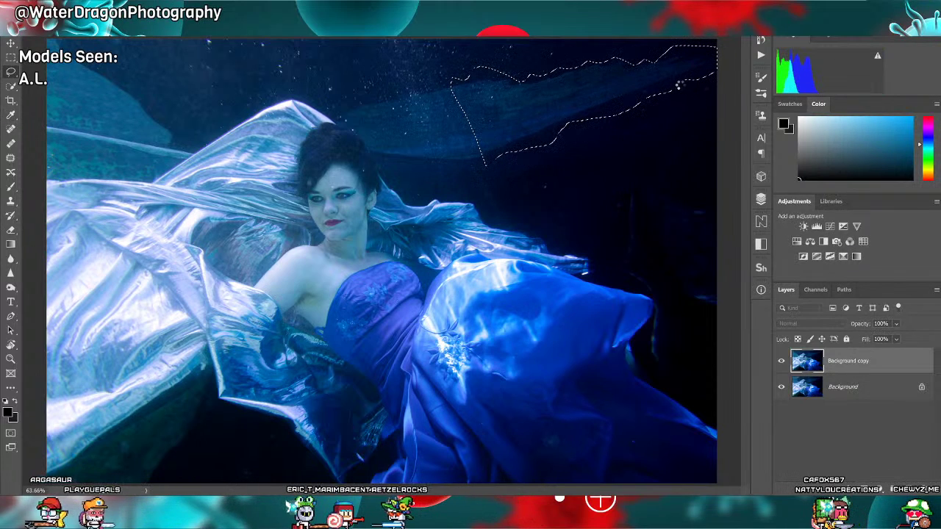
key("ctrl+d")
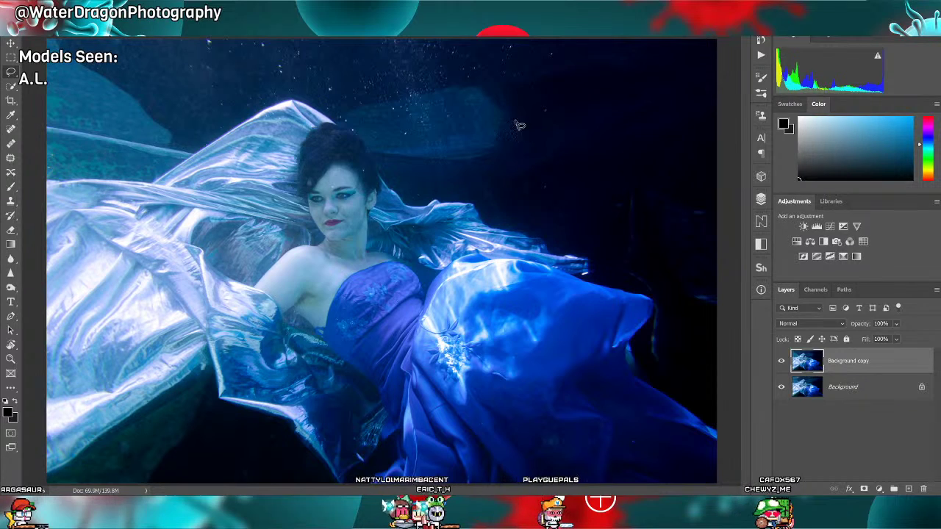
mouse_move(520, 125)
left_mouse_down()
mouse_move(451, 82)
mouse_move(443, 103)
mouse_move(496, 174)
mouse_move(523, 145)
left_mouse_up()
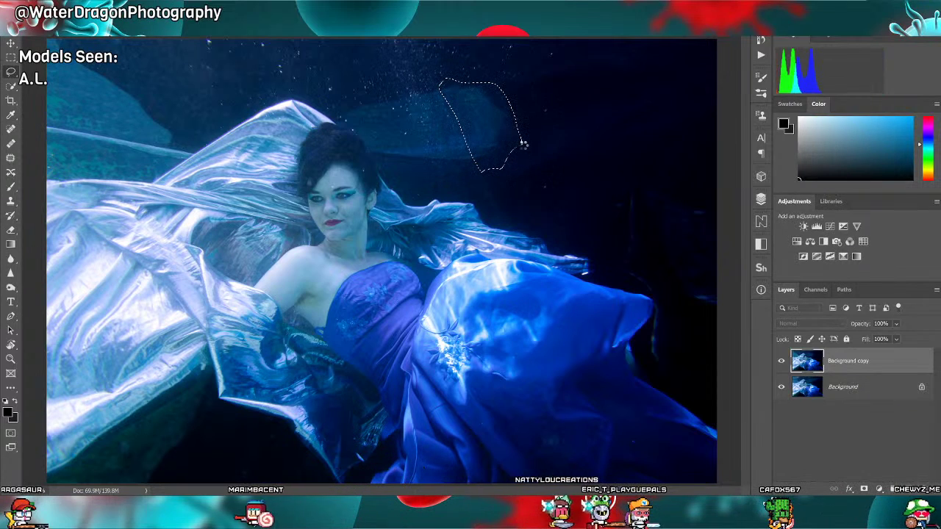
left_click(569, 143)
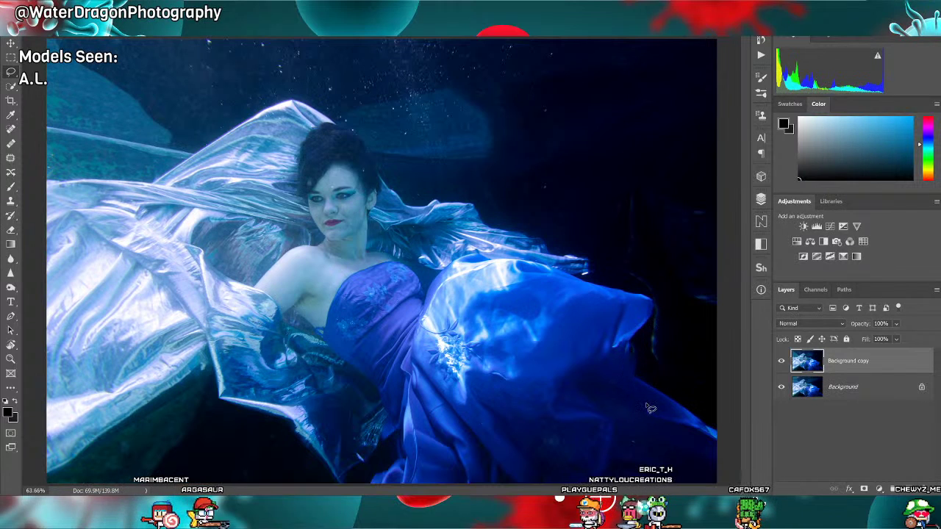
mouse_move(629, 346)
left_mouse_down()
mouse_move(641, 375)
mouse_move(653, 352)
left_mouse_up()
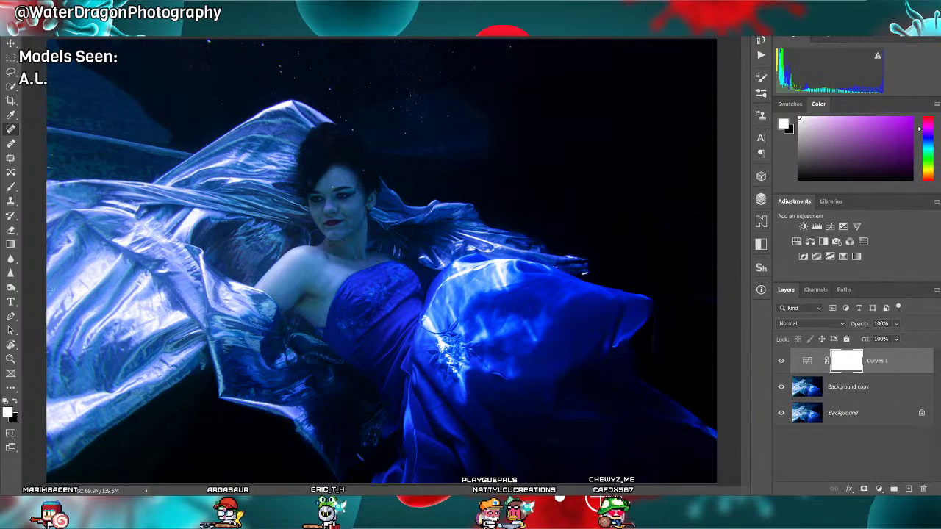
Draw a black-to-white gradient on the Curves 1 mask from the model's chest towards the photo's upper-right corner, redrawing it slightly longer.
left_click(11, 244)
left_click_drag(348, 263, 603, 56)
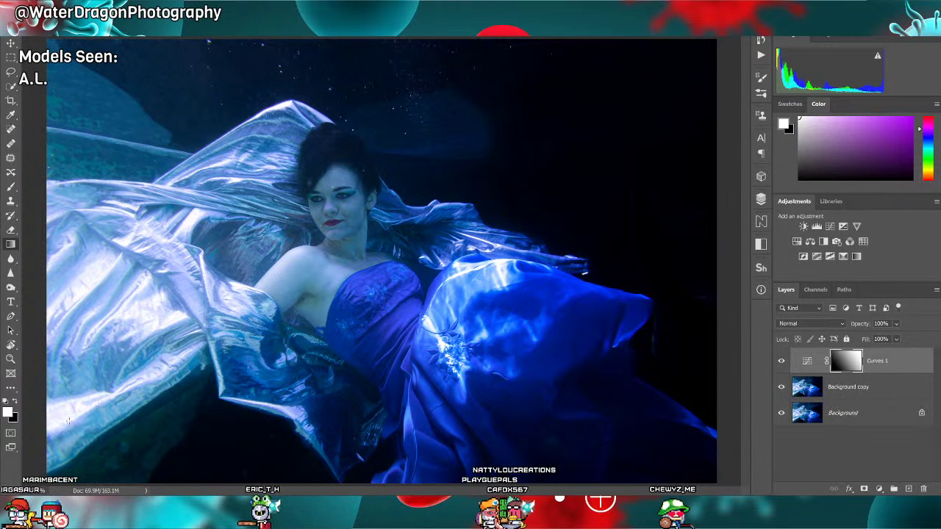
left_click_drag(346, 262, 630, 25)
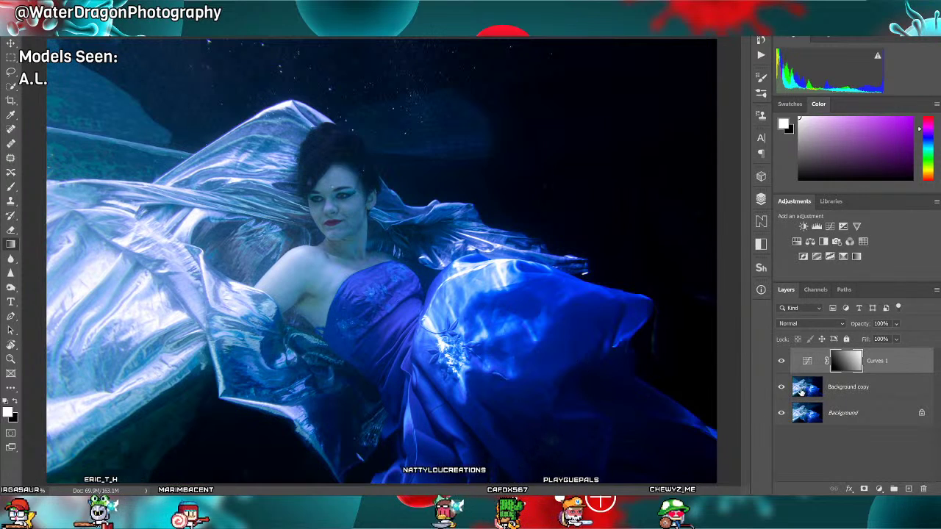
Add a layer mask to Background copy and paint it black with an enlarged brush over the filled upper-right background cloth.
left_click(852, 387)
left_click(863, 489)
key("b")
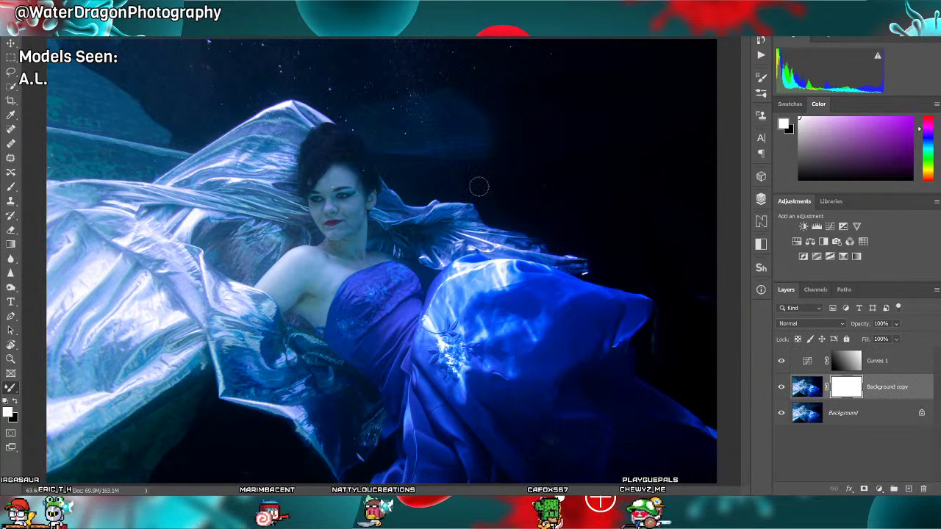
key("bracketright")
key("bracketright")
key("bracketright")
key("bracketright")
key("bracketright")
key("bracketright")
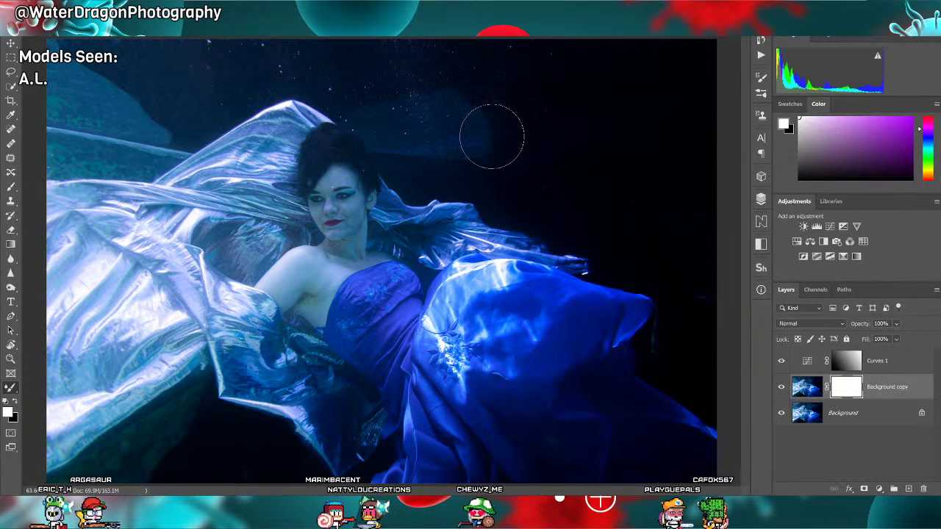
key("x")
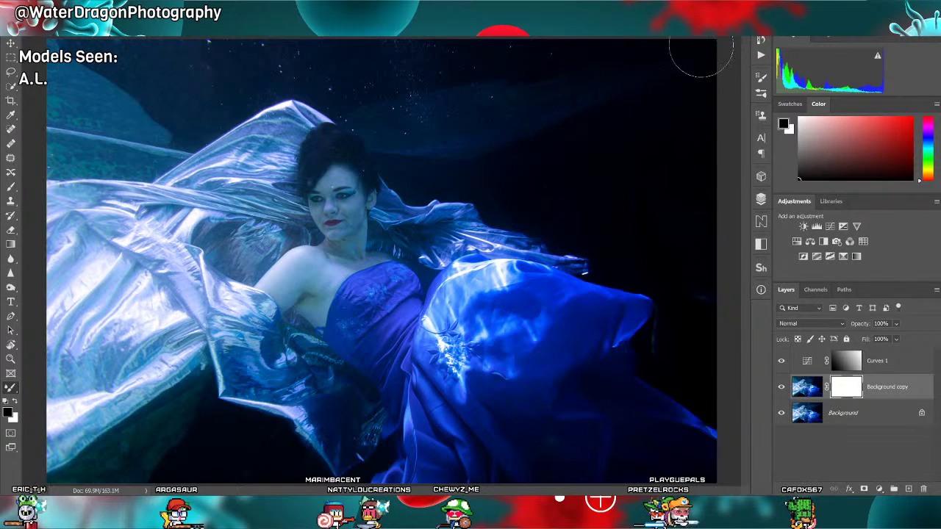
Duplicate the Background layer, merge the duplicate with the masked Background copy, and toggle the merged layer's visibility to compare.
left_click(879, 418)
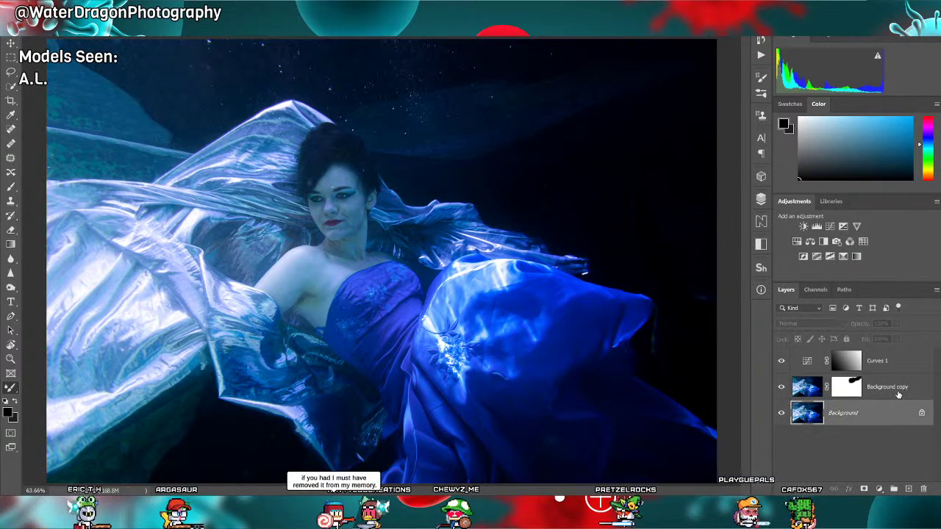
key("ctrl+j")
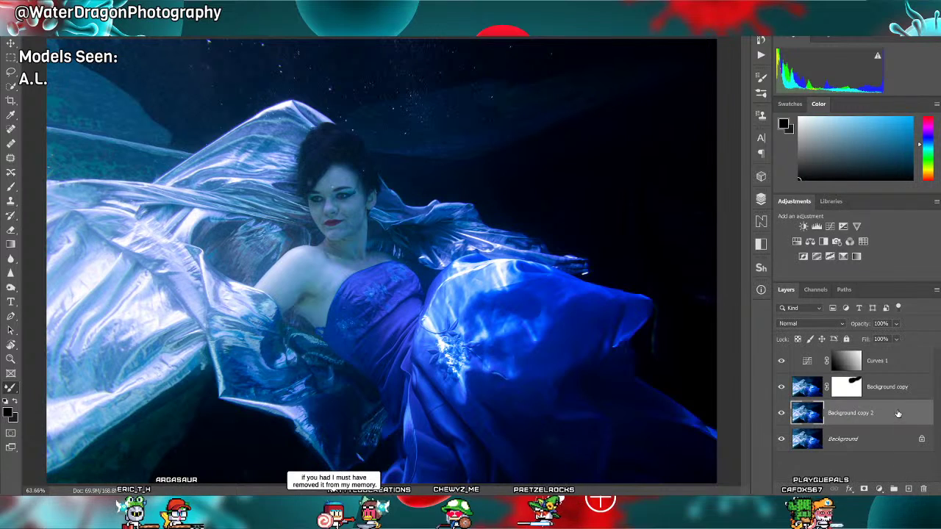
left_click(901, 392, "shift")
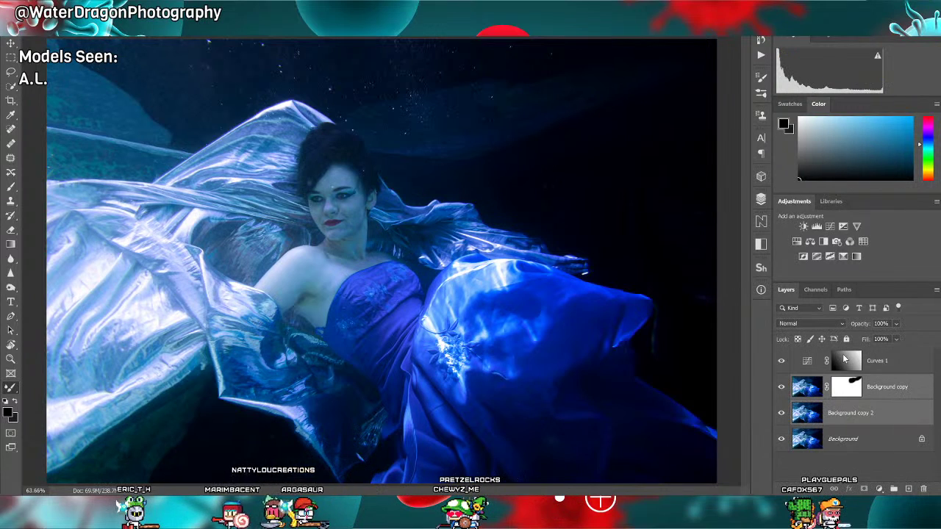
key("ctrl+e")
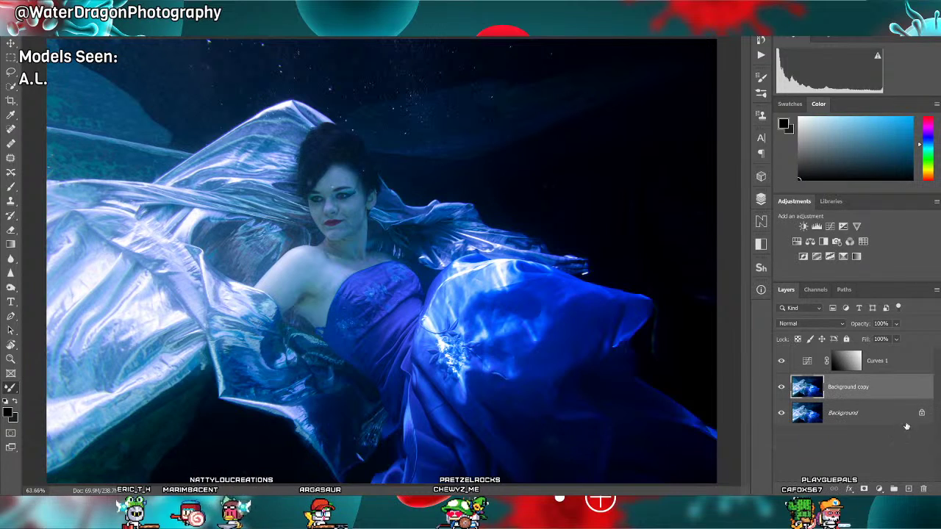
left_click(781, 387)
left_click(781, 387)
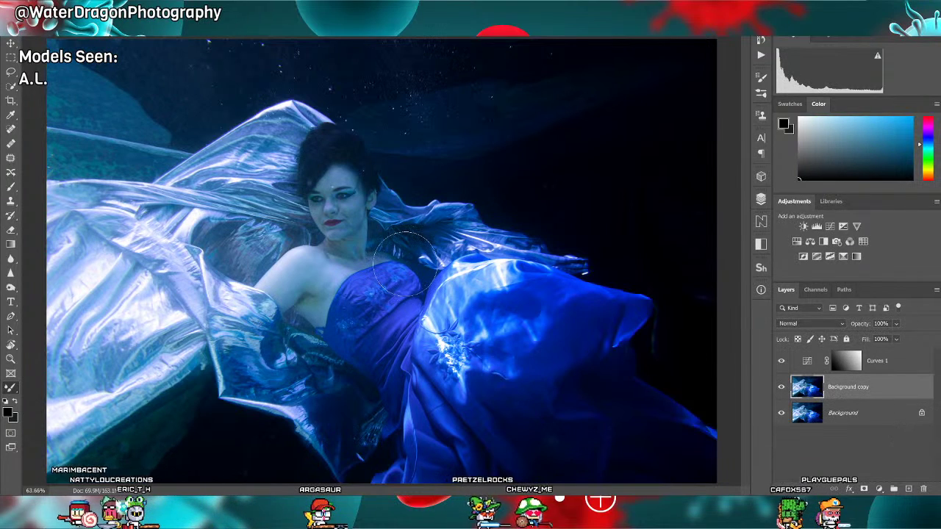
Remove the light specks around the model's mouth, chin and lower cheek with the Spot Healing Brush at 200% zoom.
scroll(406, 267, "up", 5)
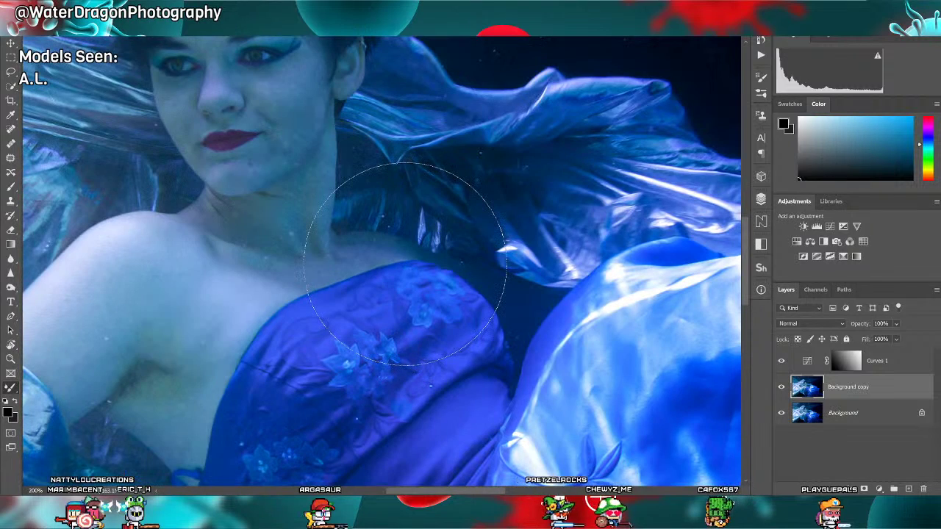
scroll(404, 263, "up", 5)
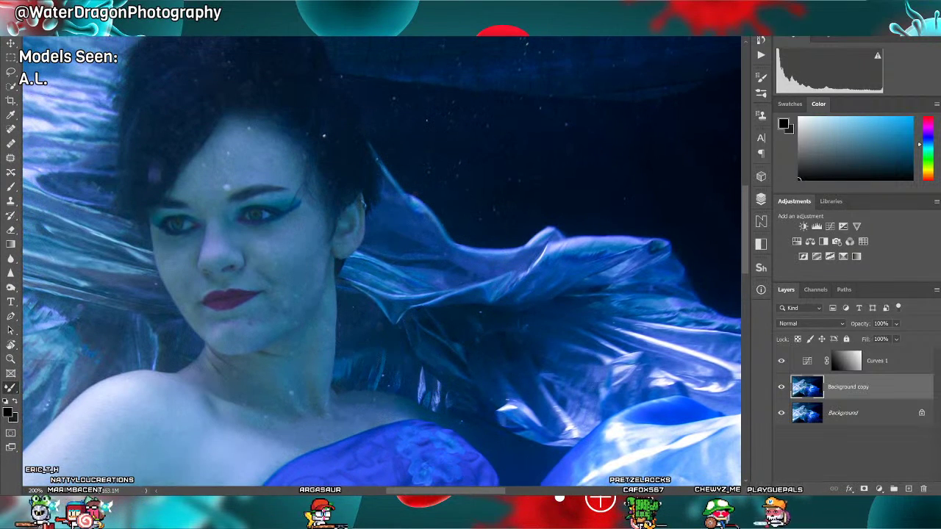
scroll(609, 389, "left", 5)
scroll(609, 388, "up", 2)
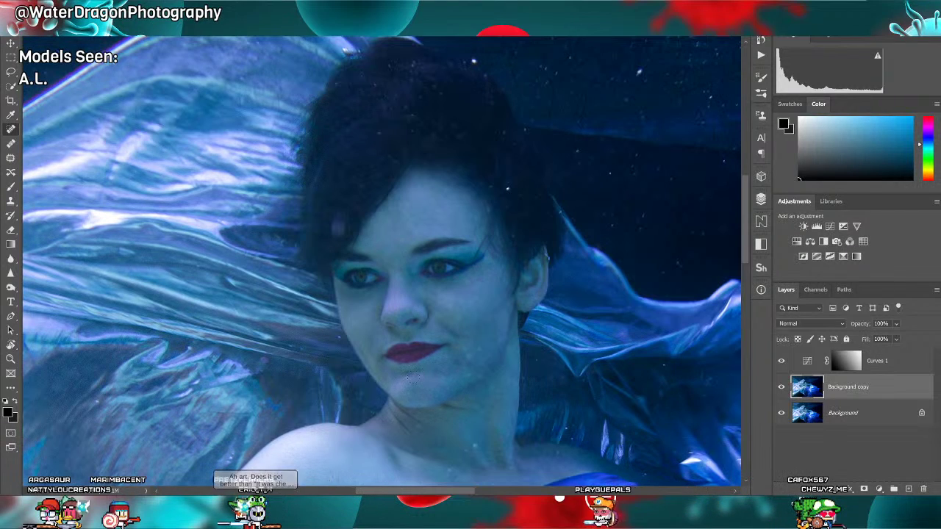
left_click(450, 361)
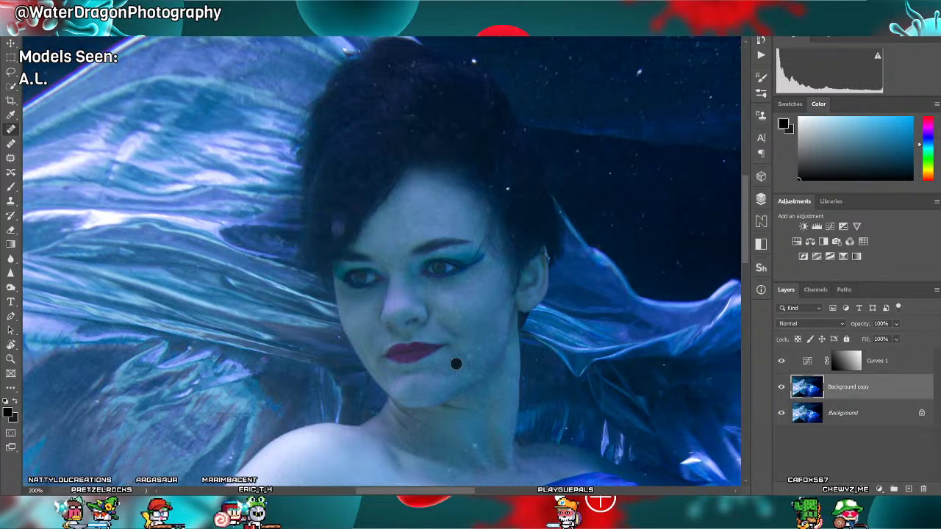
left_click(437, 372)
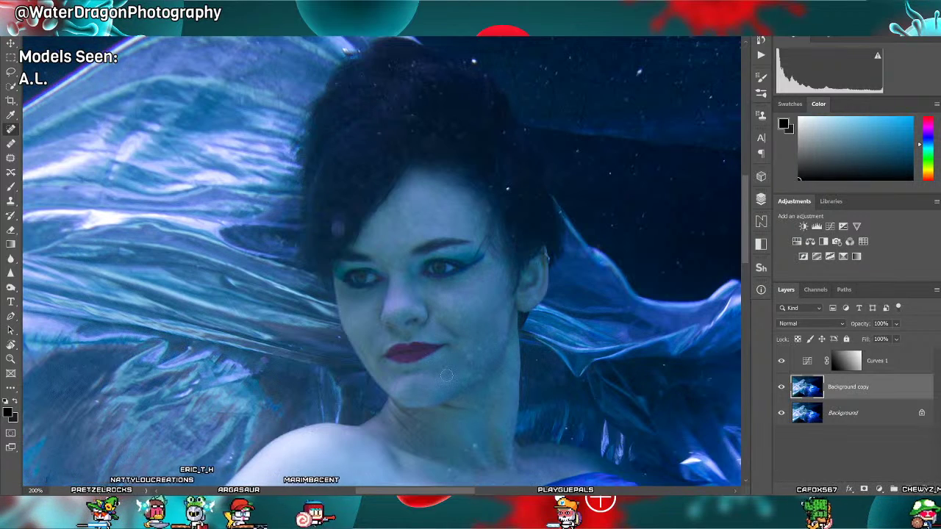
left_click(468, 362)
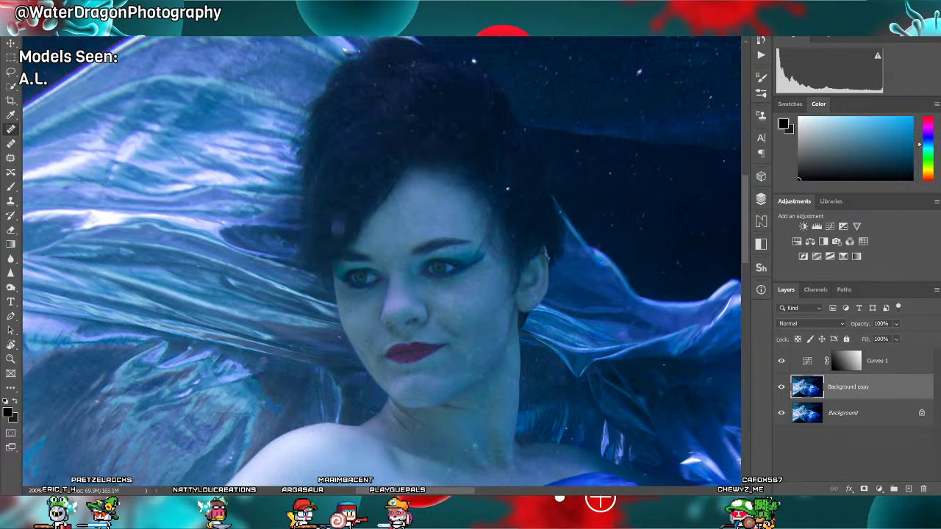
Heal the light specks on the model's neck with the Spot Healing Brush.
scroll(516, 272, "down", 3)
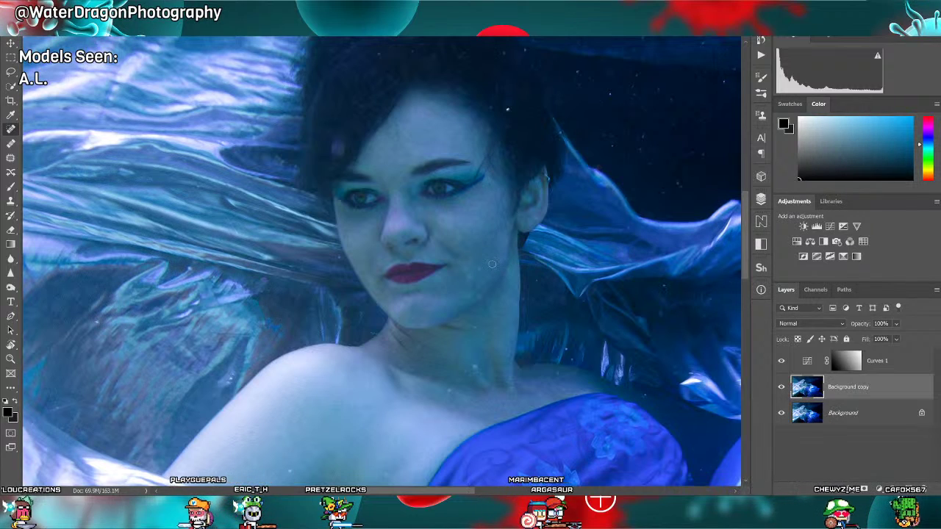
scroll(492, 263, "down", 2)
scroll(478, 311, "down", 2)
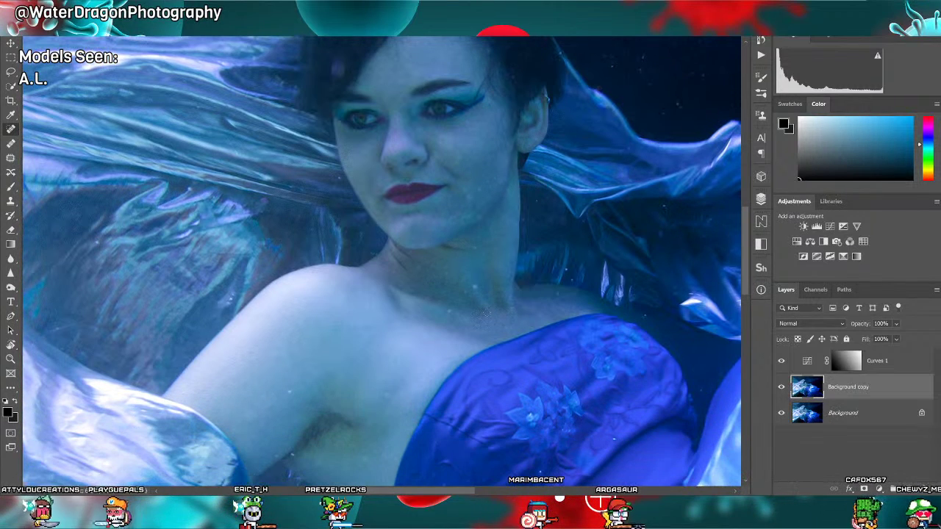
scroll(478, 311, "up", 2)
scroll(505, 303, "up", 4)
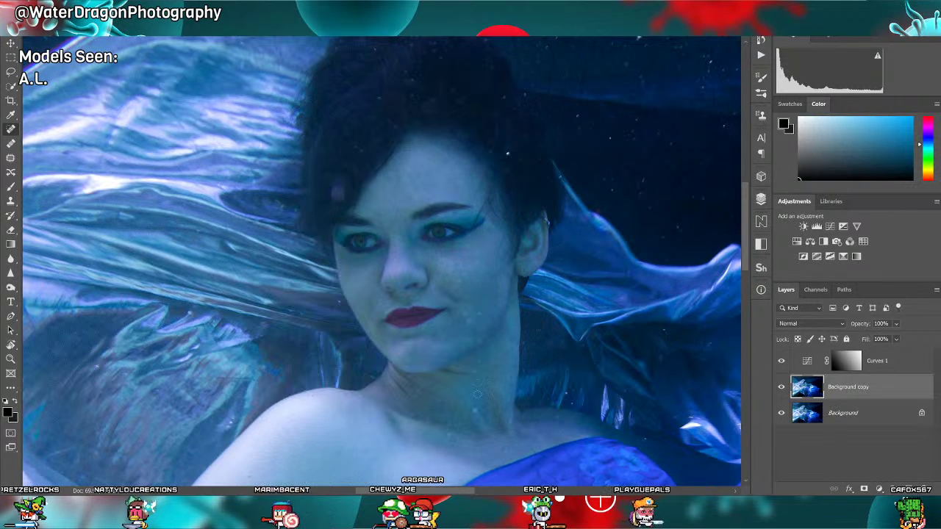
scroll(477, 394, "down", 3)
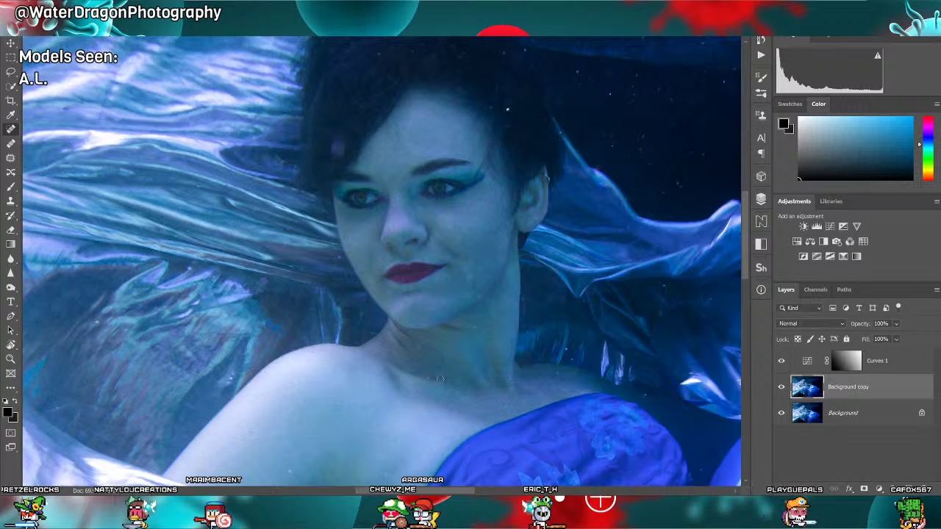
Heal the remaining light specks on the model's cheeks, jaw and neck with the Spot Healing Brush at 200% zoom.
scroll(488, 344, "up", 1)
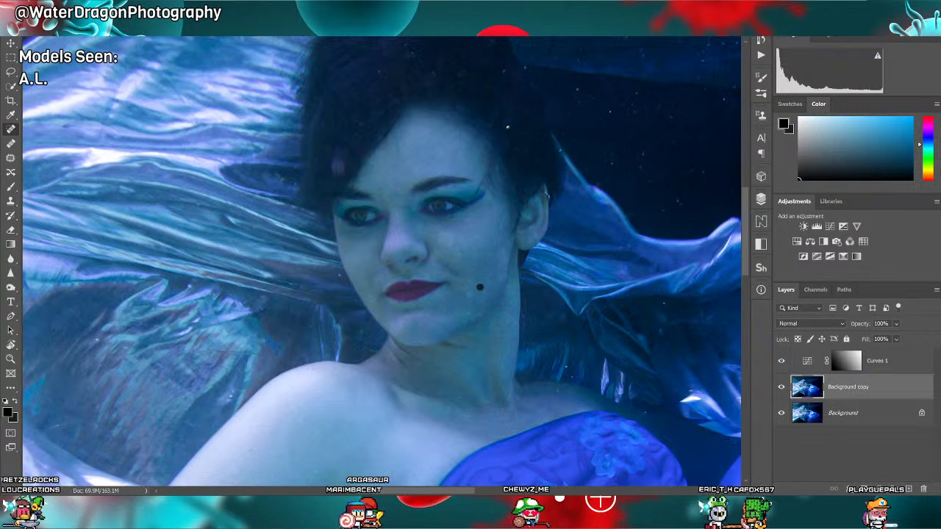
scroll(479, 287, "up", 1)
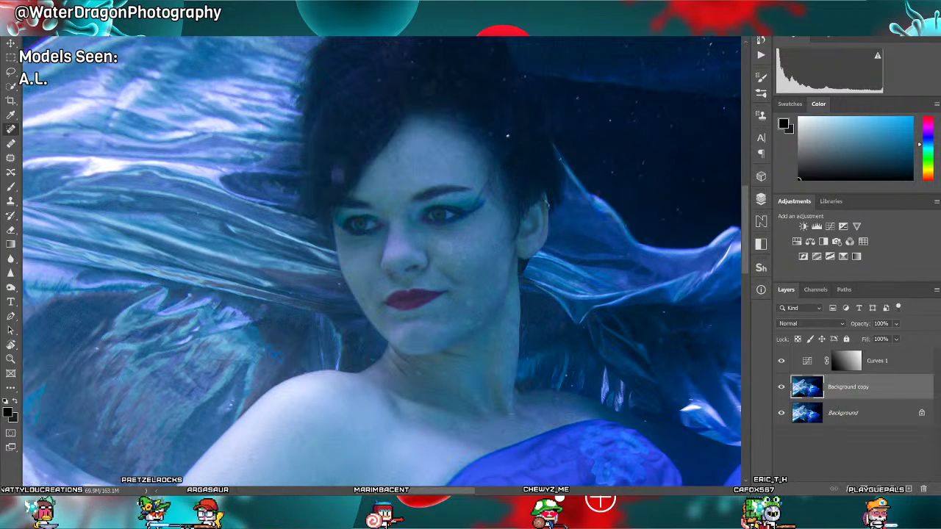
scroll(486, 333, "up", 1)
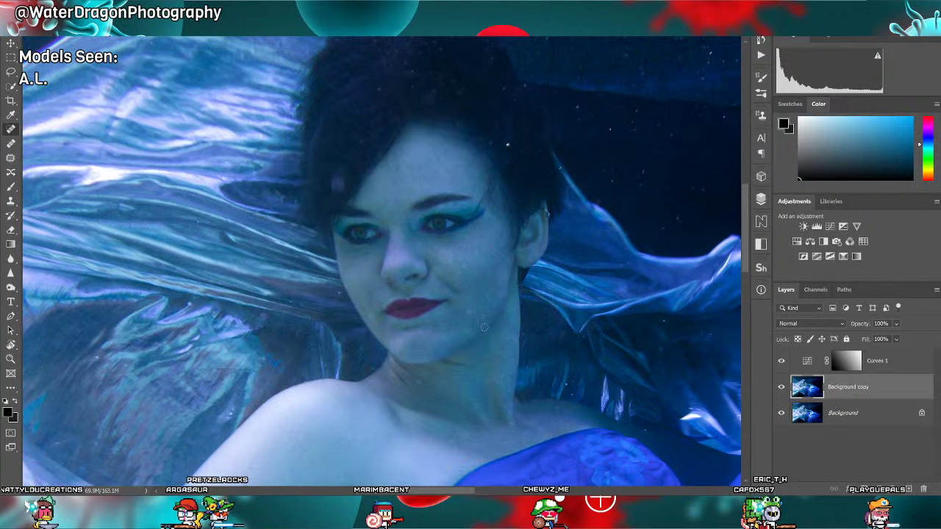
scroll(486, 333, "up", 2)
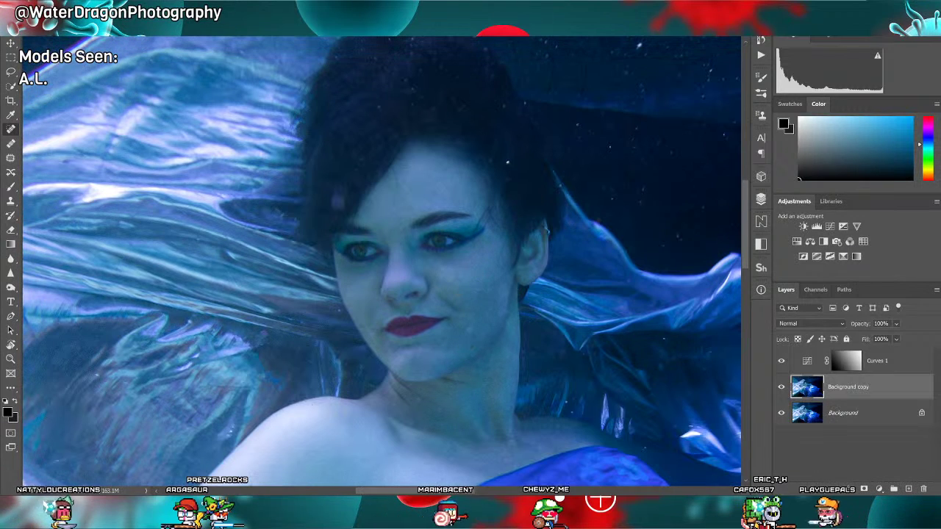
scroll(421, 333, "down", 2)
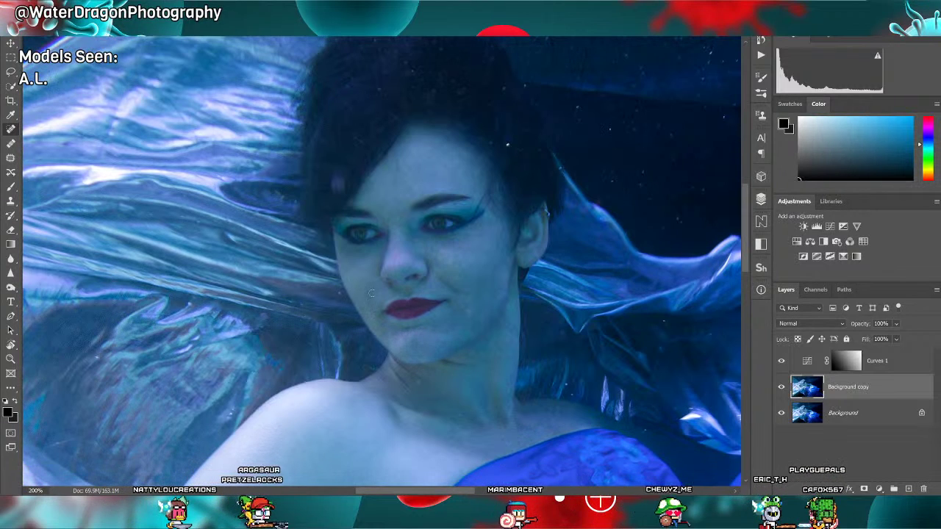
scroll(426, 260, "up", 4)
scroll(426, 261, "down", 9)
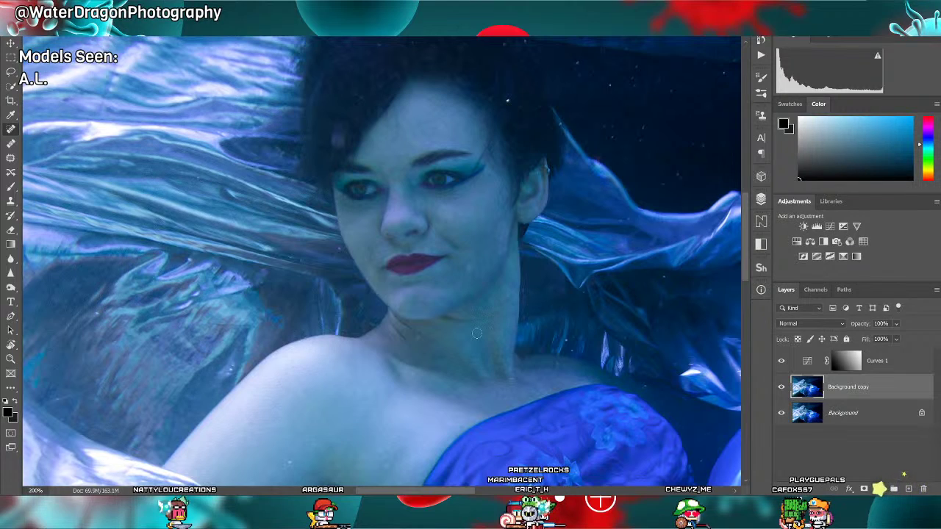
scroll(476, 333, "up", 12)
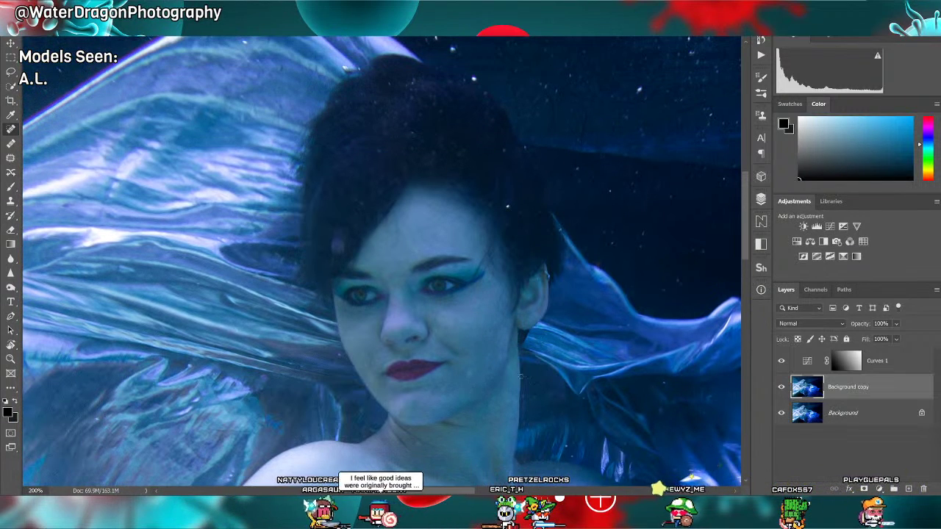
scroll(555, 347, "down", 4)
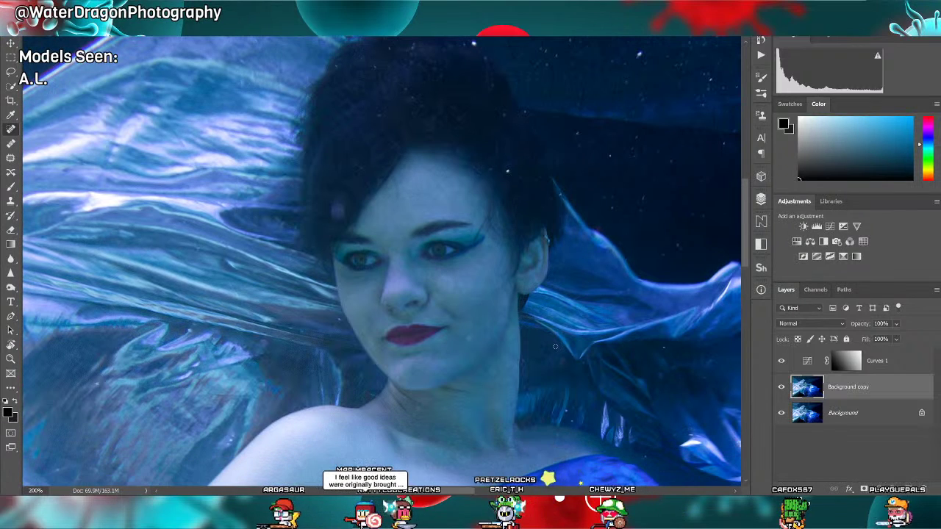
scroll(555, 347, "up", 3)
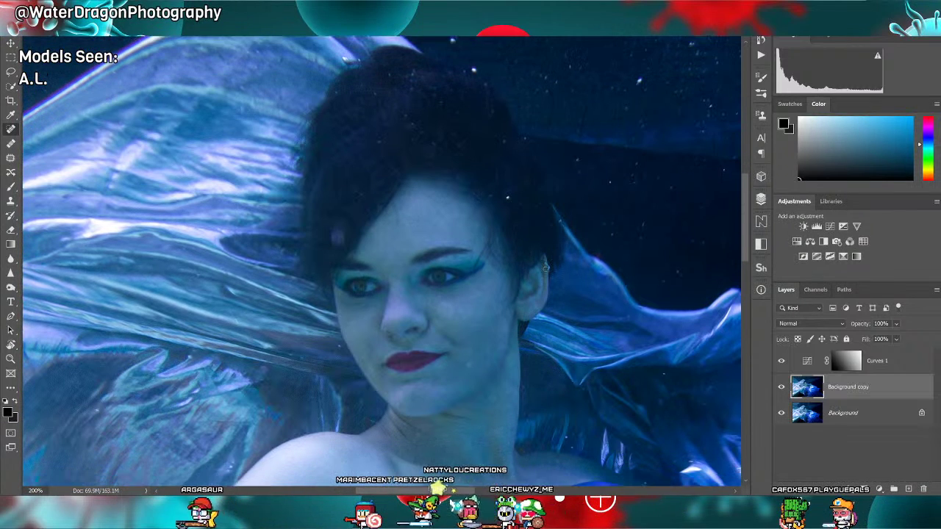
scroll(461, 253, "down", 2)
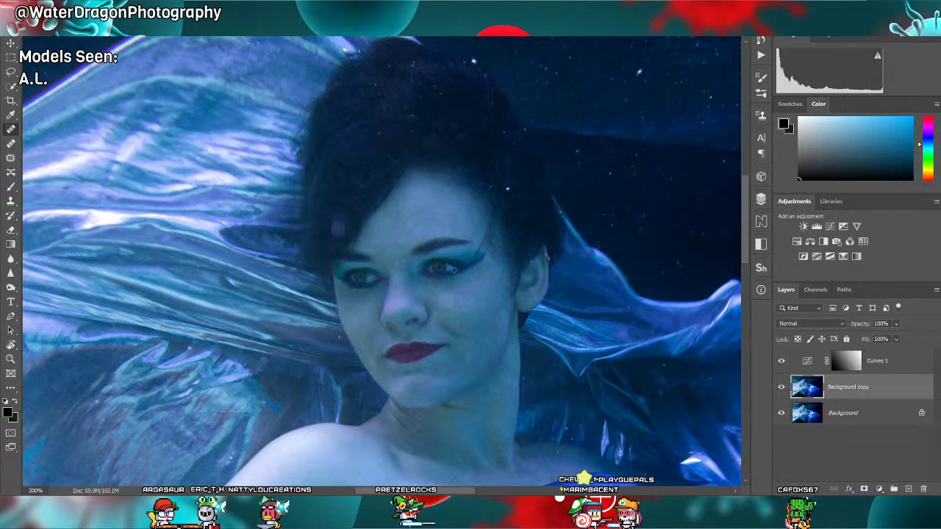
Heal the specks on the model's upper chest and beside the neck with the Spot Healing Brush at 300% zoom.
key("ctrl+0")
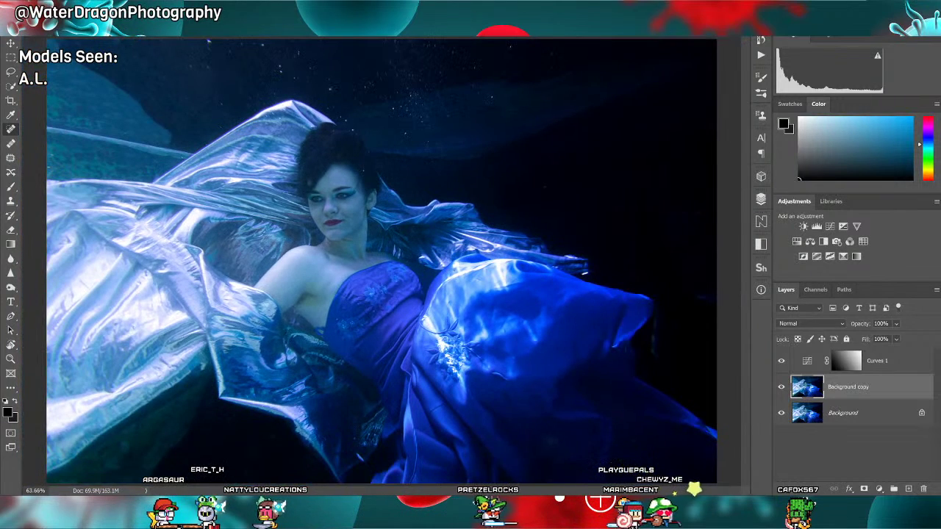
scroll(278, 332, "up", 5)
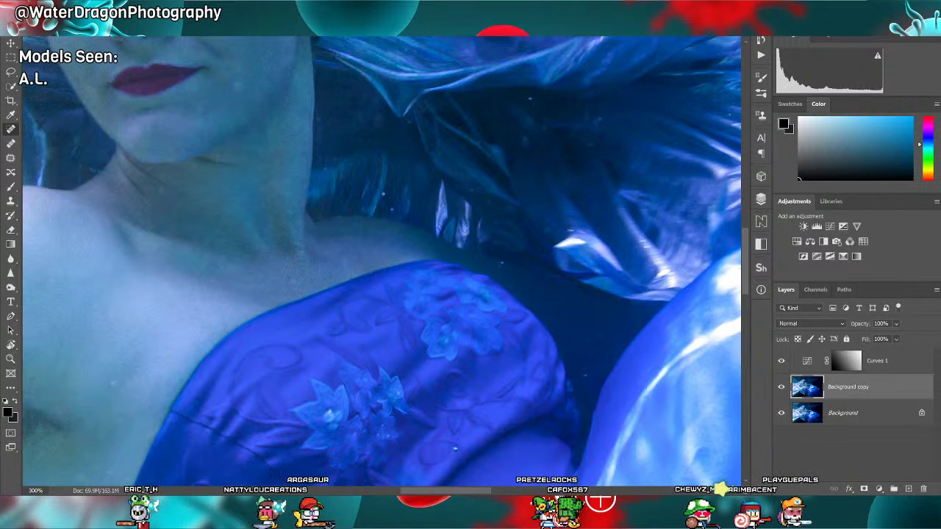
left_click_drag(475, 495, 456, 493)
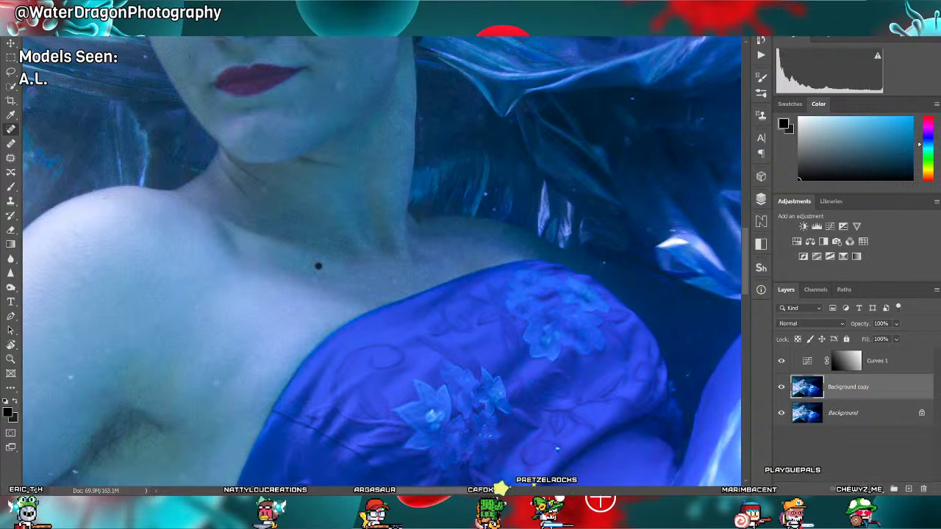
scroll(207, 311, "up", 5)
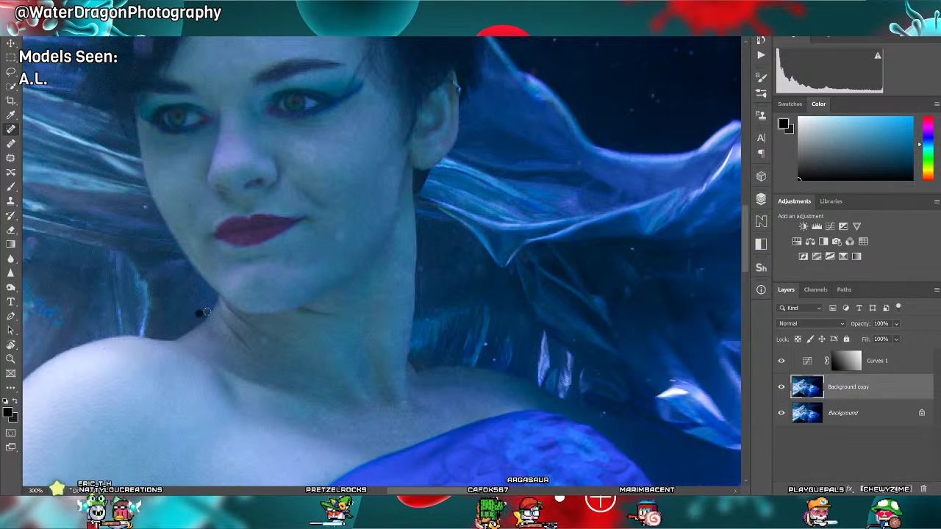
Heal the light specks on the cloth beside the model's face and shoulder with the Spot Healing Brush.
scroll(198, 314, "left", 5)
scroll(465, 286, "up", 3)
scroll(465, 286, "left", 1)
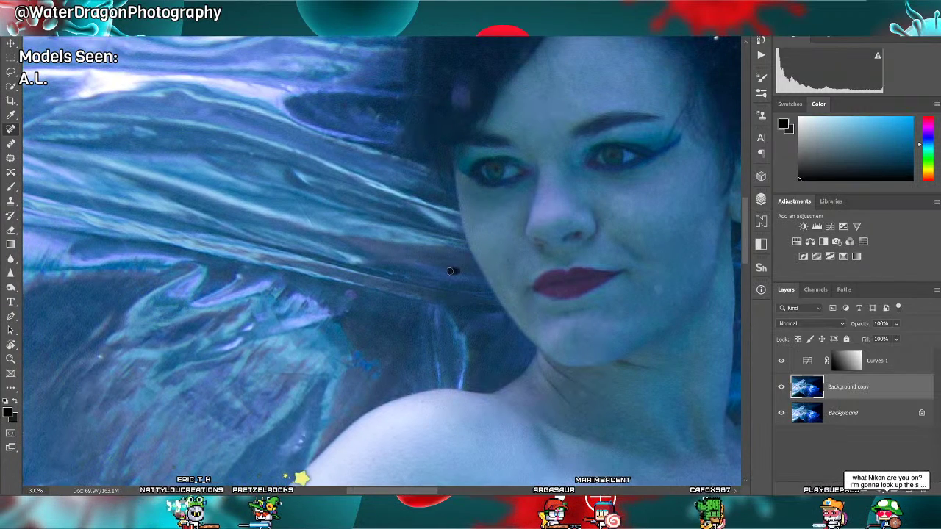
scroll(394, 354, "up", 2)
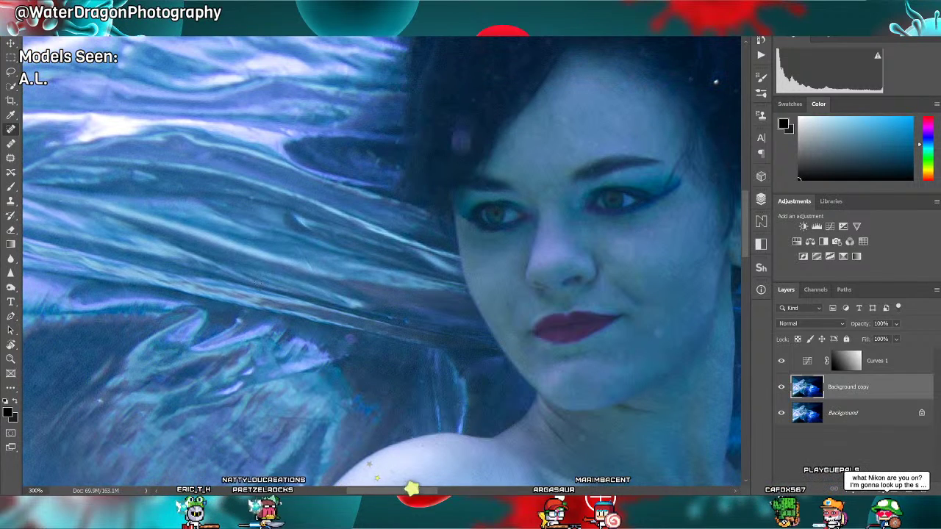
scroll(120, 352, "down", 2)
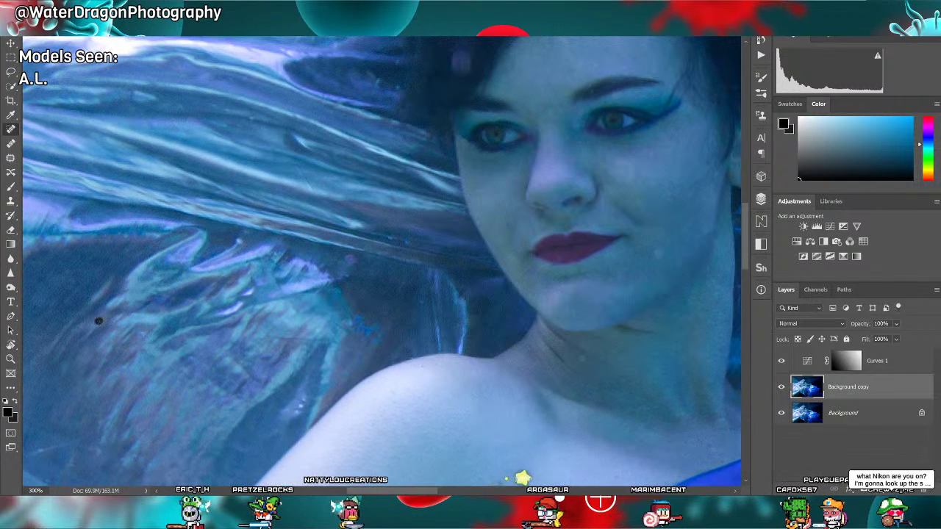
scroll(101, 322, "down", 2)
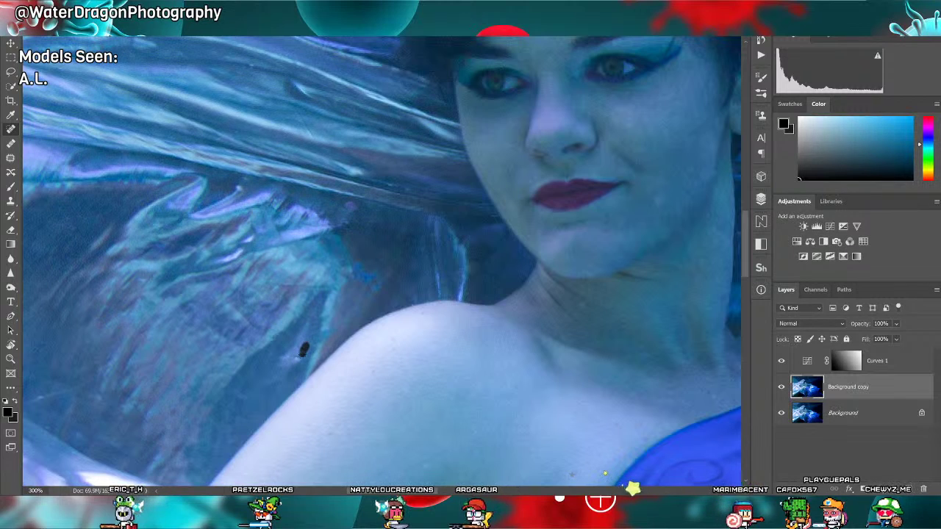
scroll(298, 365, "up", 7)
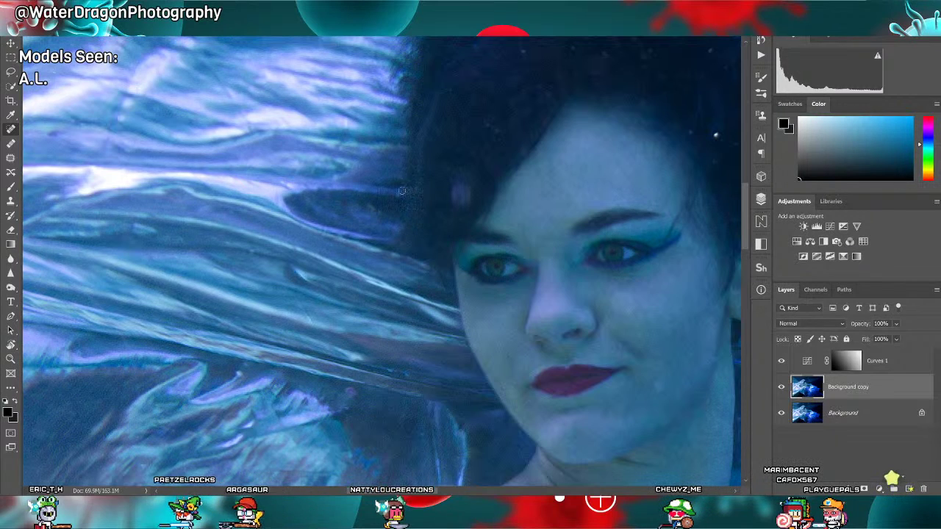
Try to heal the purple spot in the hair beside the forehead, and view the whole image.
scroll(405, 311, "up", 2)
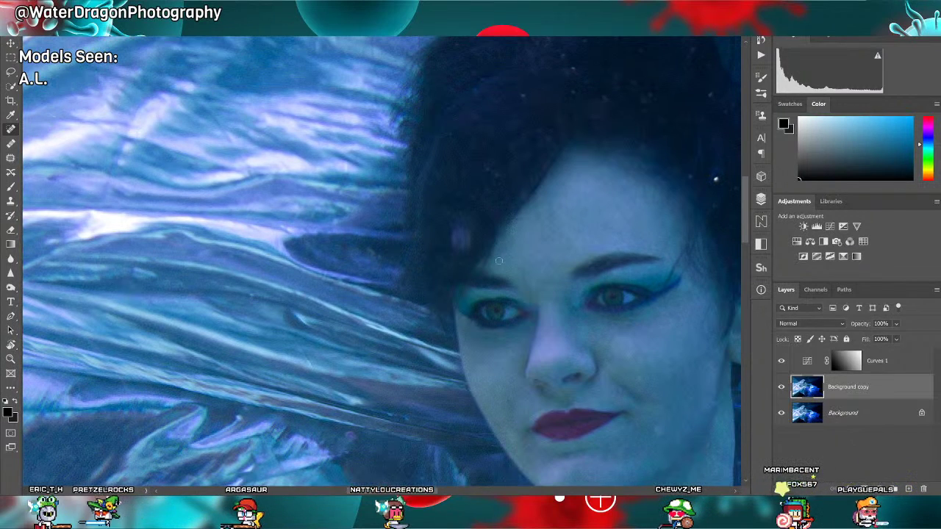
left_click_drag(457, 221, 465, 219)
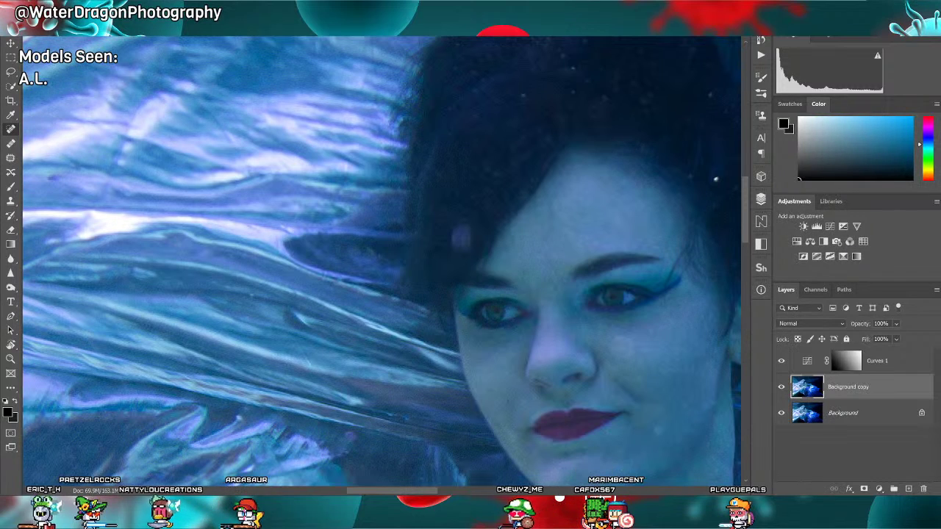
left_click_drag(397, 491, 418, 491)
scroll(499, 447, "down", 3)
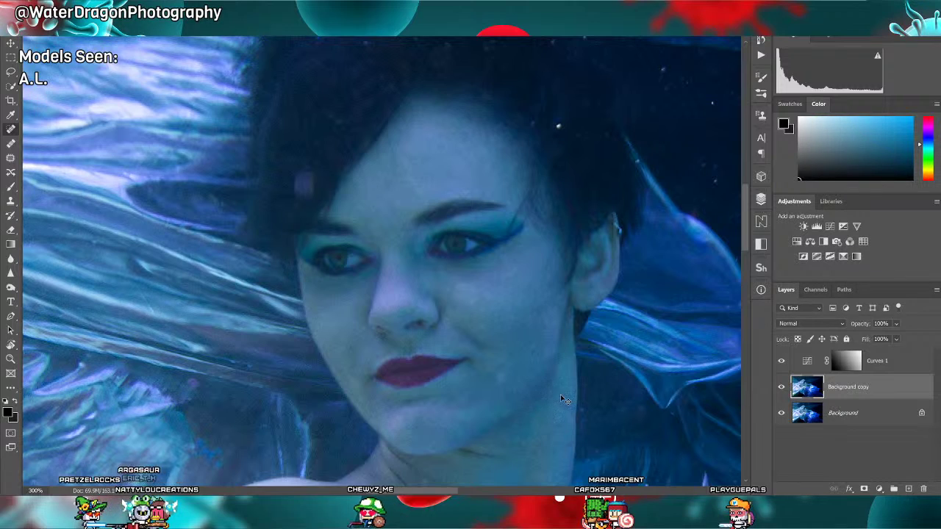
key("ctrl+0")
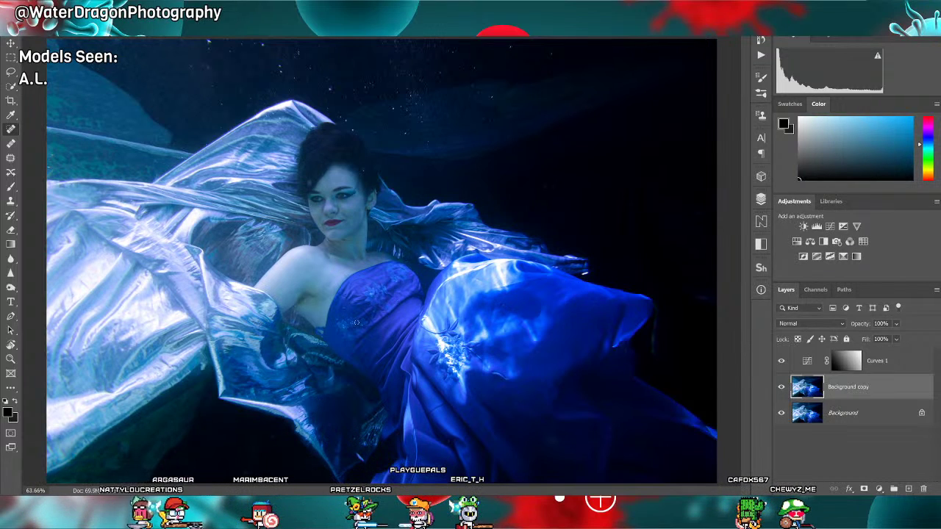
Examine the model's face, shoulder, dress and surrounding cloth at 200% zoom for remaining specks, and return to the full image.
scroll(355, 322, "up", 5)
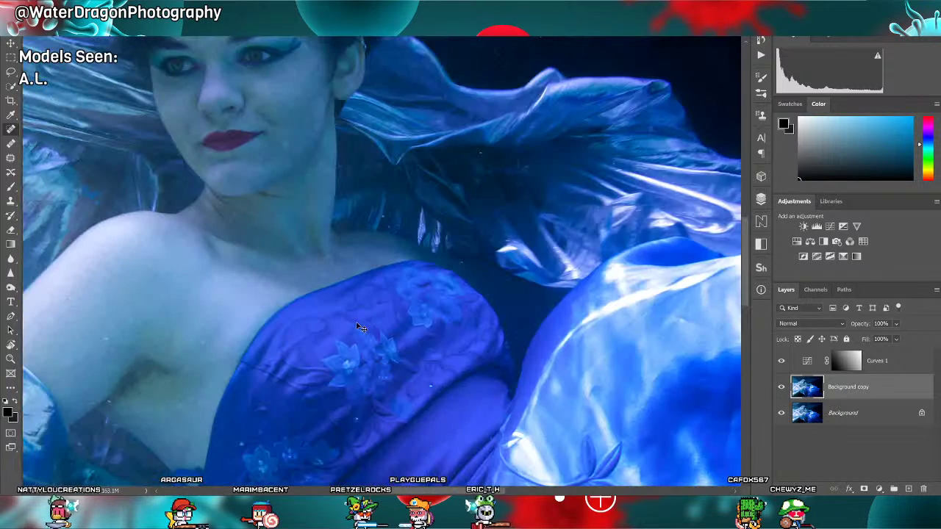
scroll(416, 318, "down", 1)
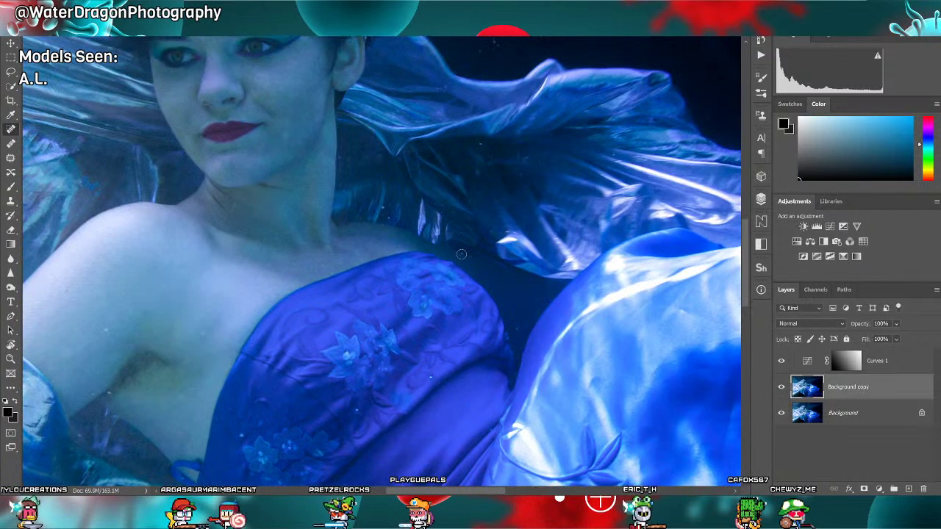
scroll(525, 326, "down", 1)
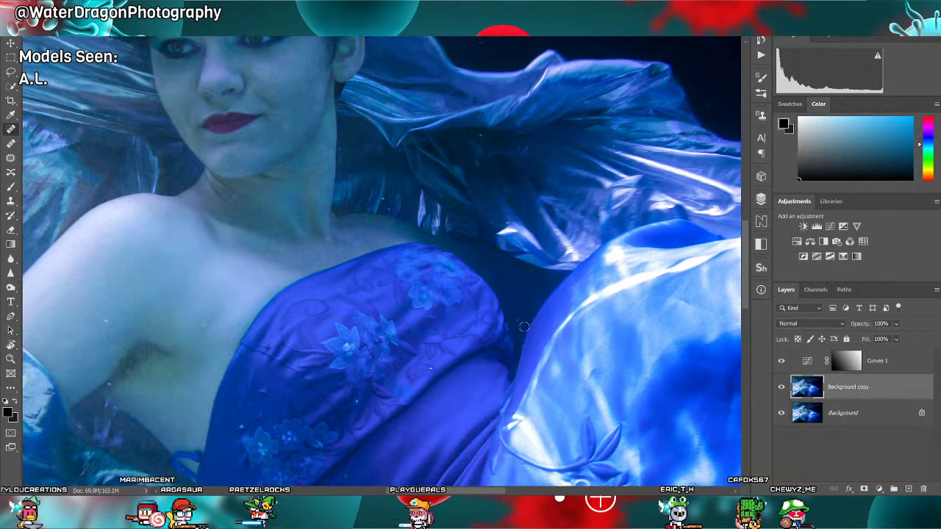
scroll(520, 309, "up", 8)
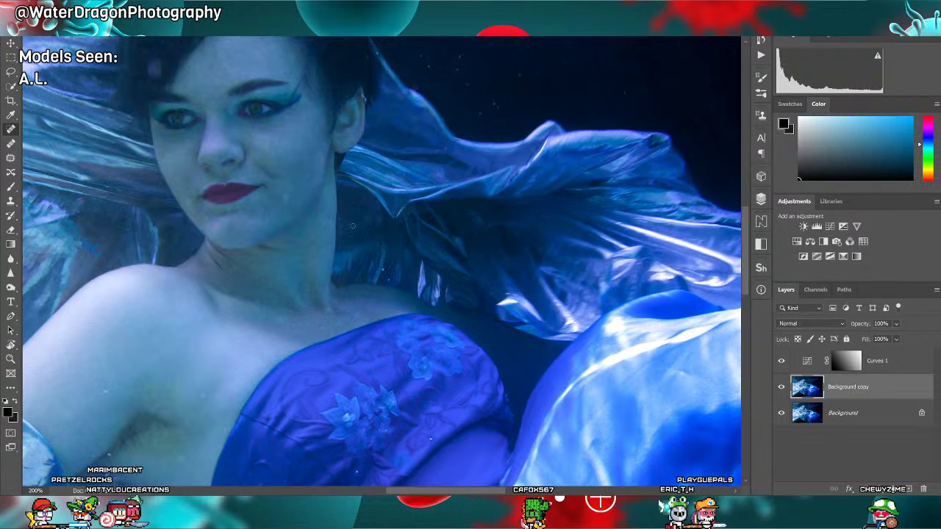
scroll(339, 218, "up", 3)
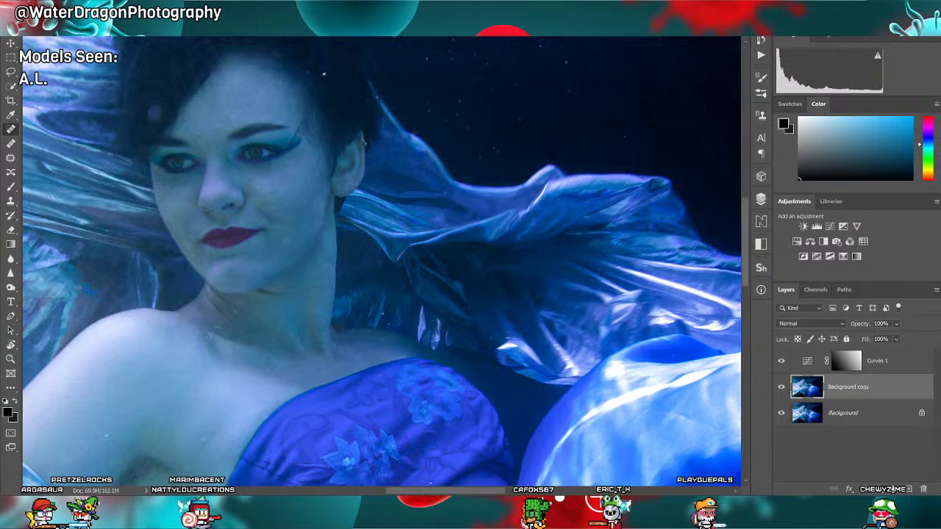
scroll(208, 335, "up", 5)
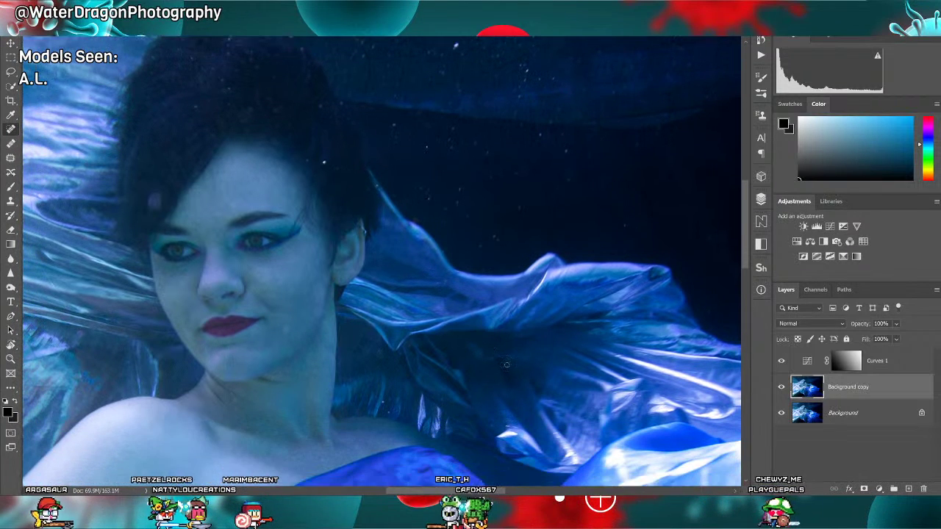
scroll(515, 366, "down", 3)
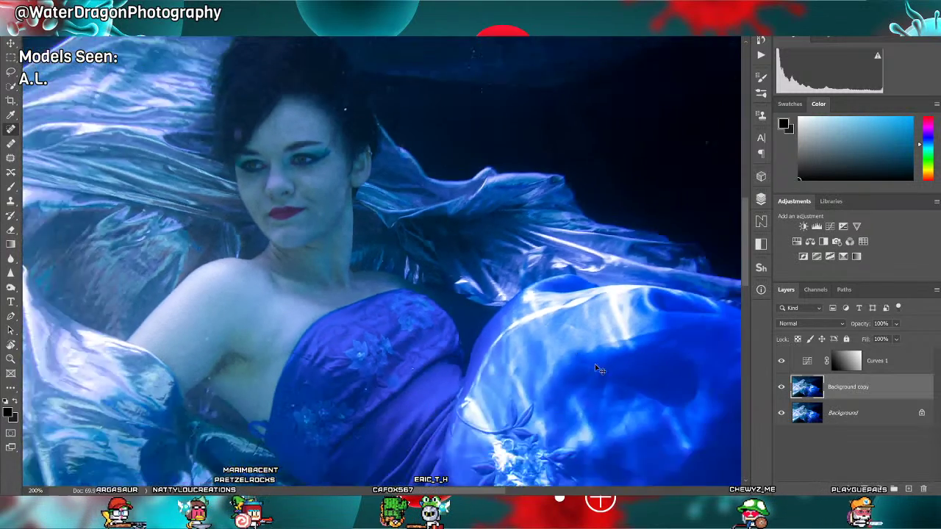
key("ctrl+0")
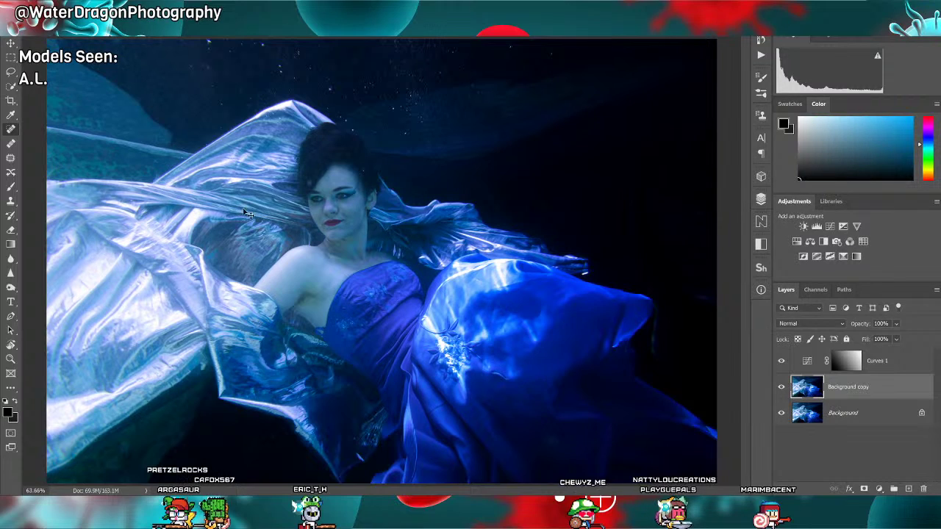
Group the HF and LF frequency separation layers, expand the group and make the LF layer active.
key("ctrl+1")
scroll(243, 209, "up", 1)
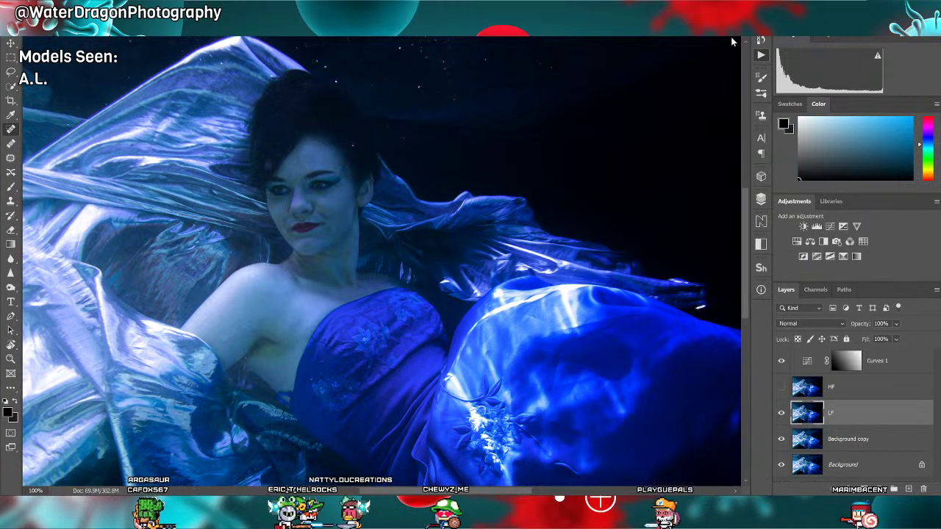
left_click(869, 392, "shift")
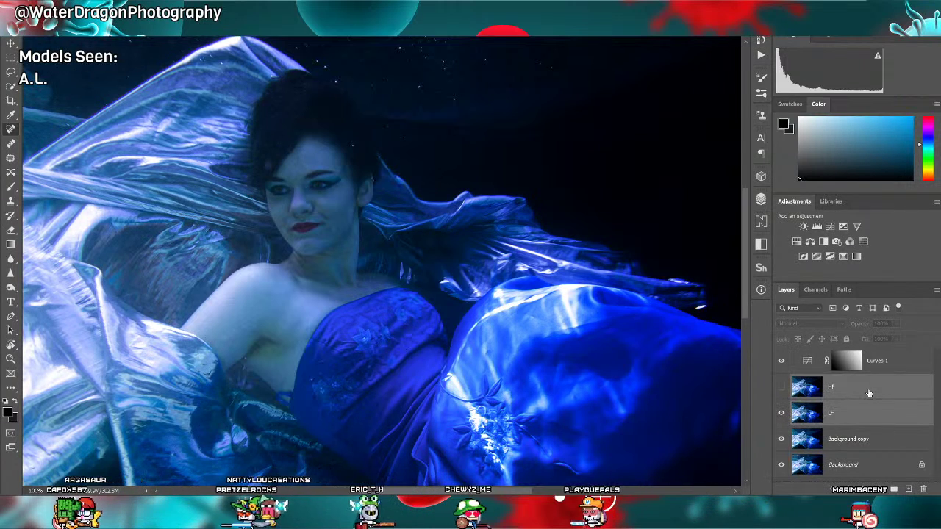
key("ctrl+g")
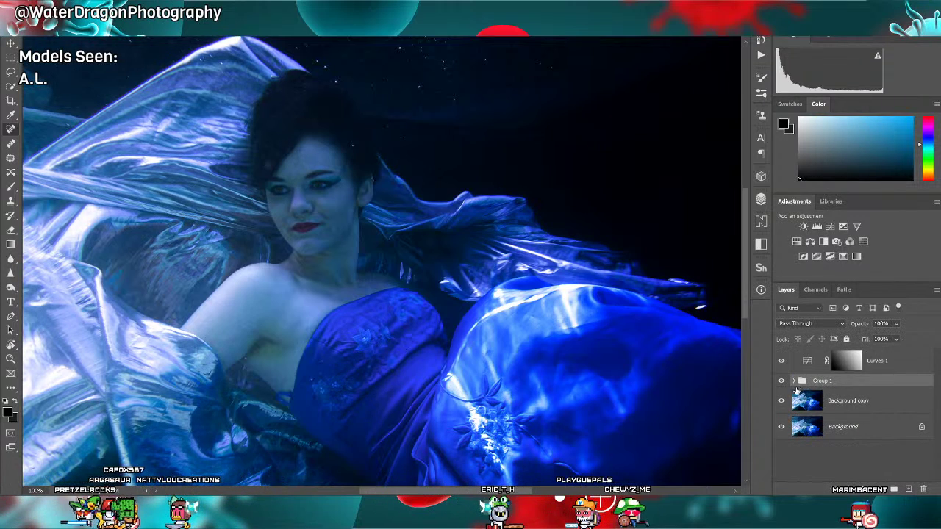
left_click(793, 380)
left_click(875, 427)
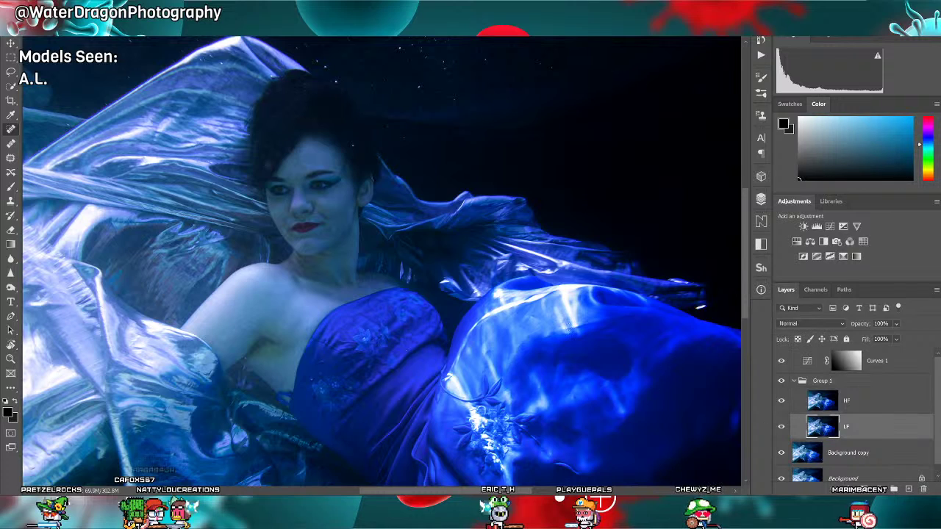
Delete the old frequency separation group and merge duplicates of the Curves 1, Background copy and Background layers into one layer.
left_click(875, 384)
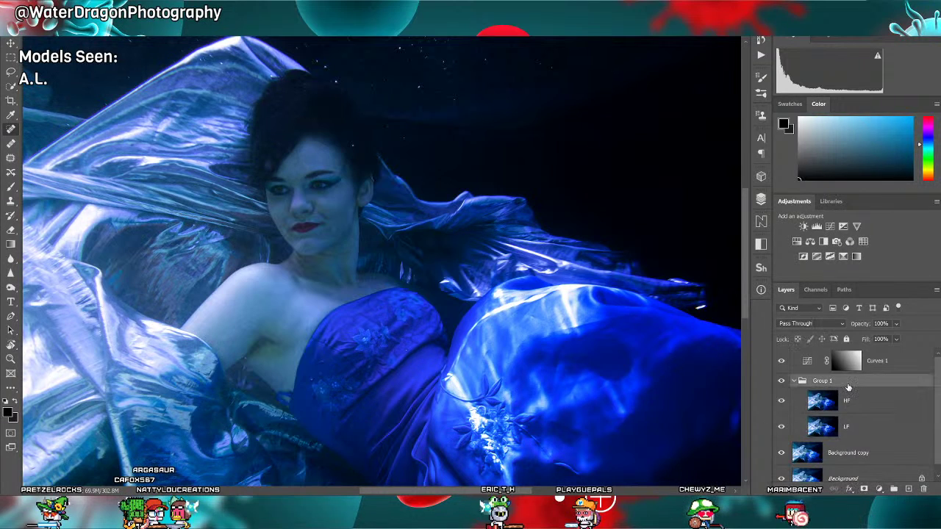
key("Delete")
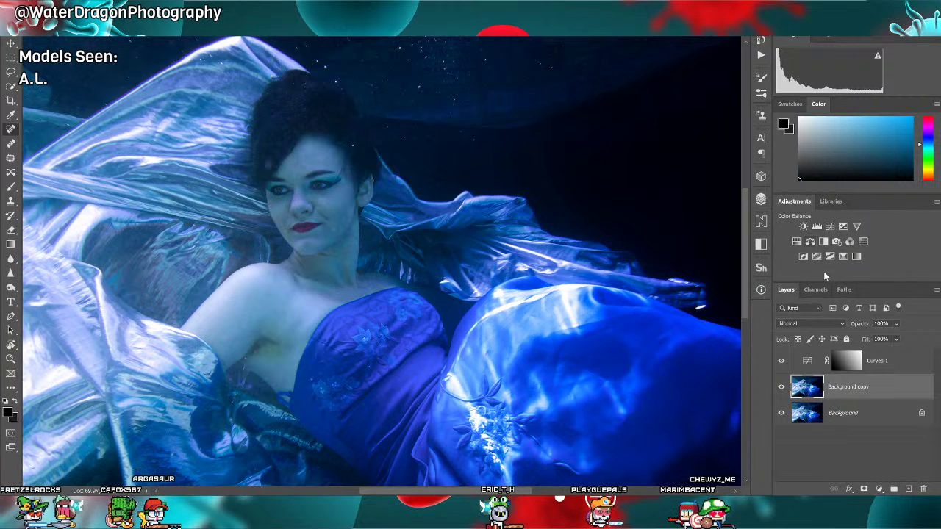
left_click(847, 360)
left_click(903, 413, "shift")
key("ctrl+j")
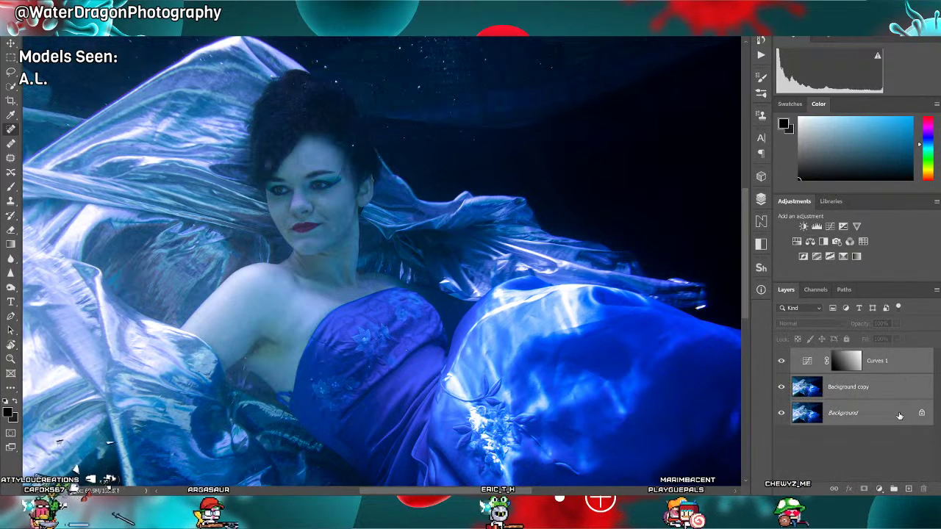
key("ctrl+e")
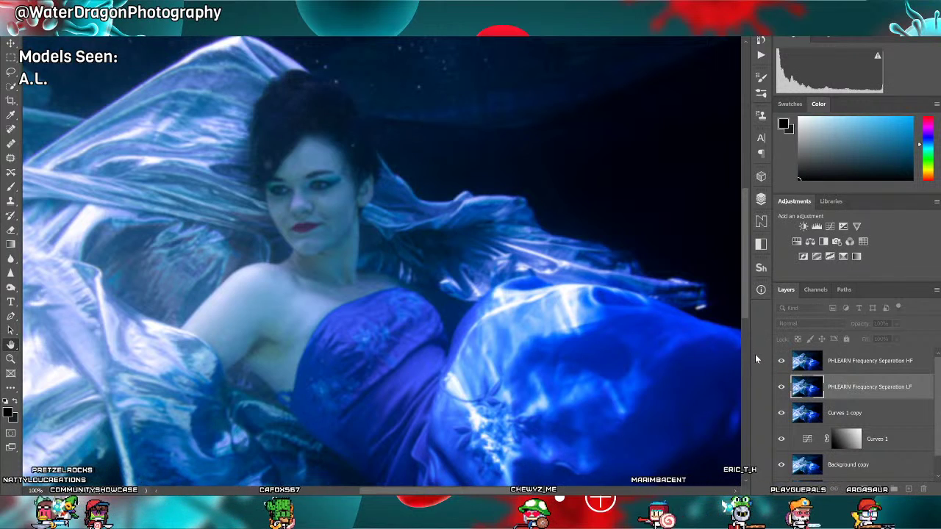
Generate the PHLEARN Frequency Separation 16bit group from the merged layer, expand it and make its LF layer active.
key("j")
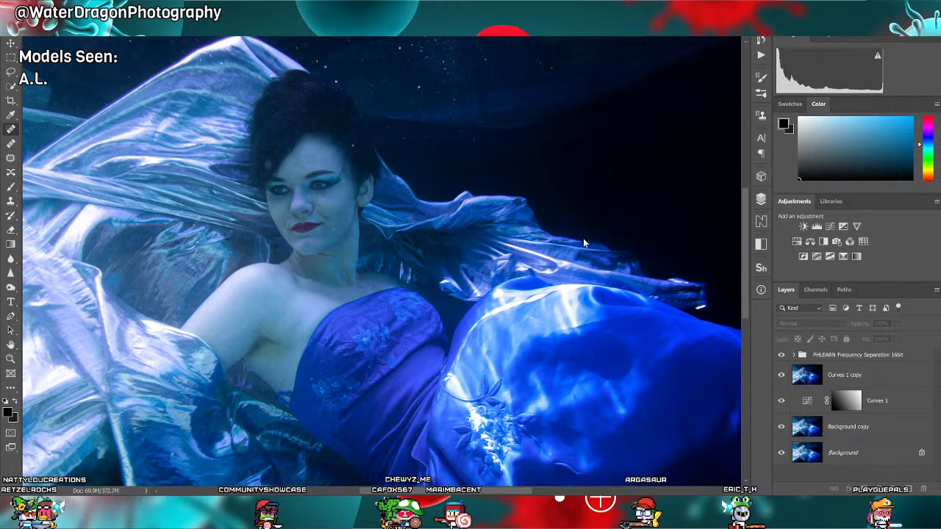
left_click(789, 356)
left_click(875, 400)
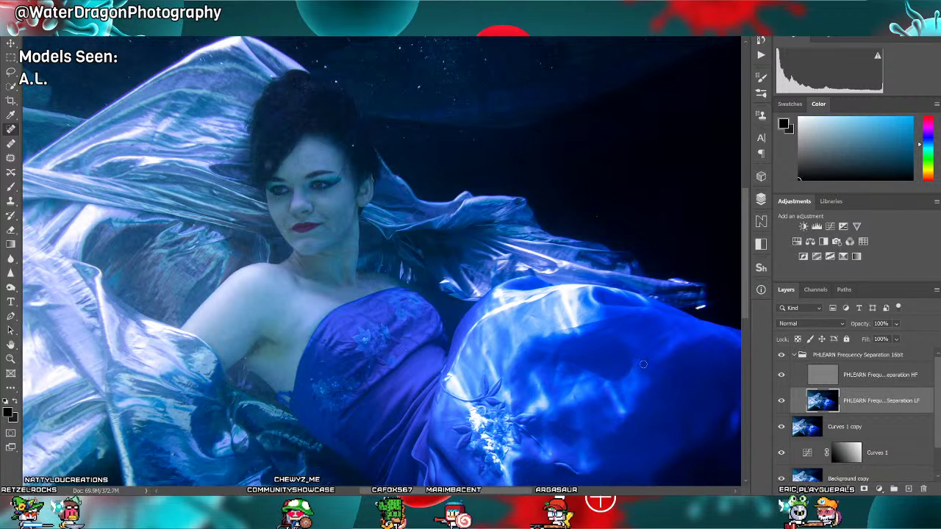
Lasso the forehead down to the brows on the LF layer, smooth it with the blur filter and deselect.
key("ctrl+plus")
scroll(614, 365, "up", 5)
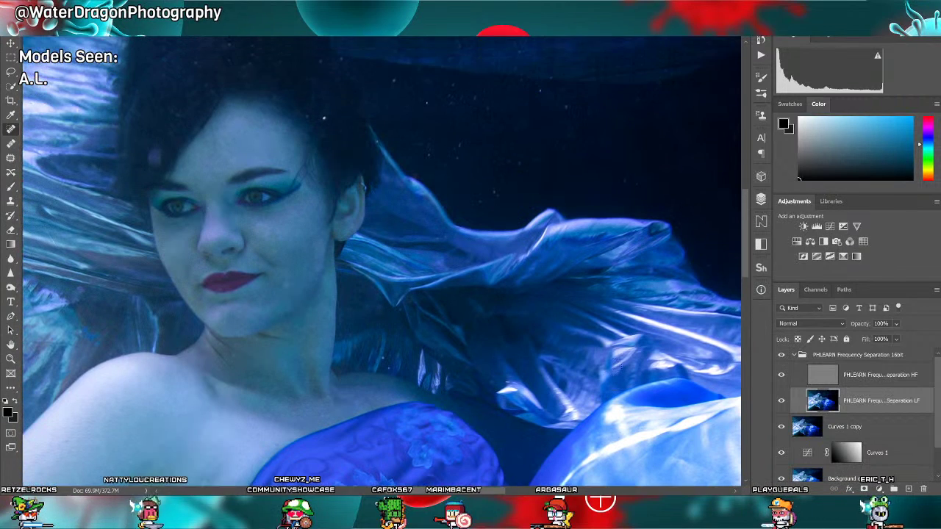
key("l")
scroll(485, 176, "left", 5)
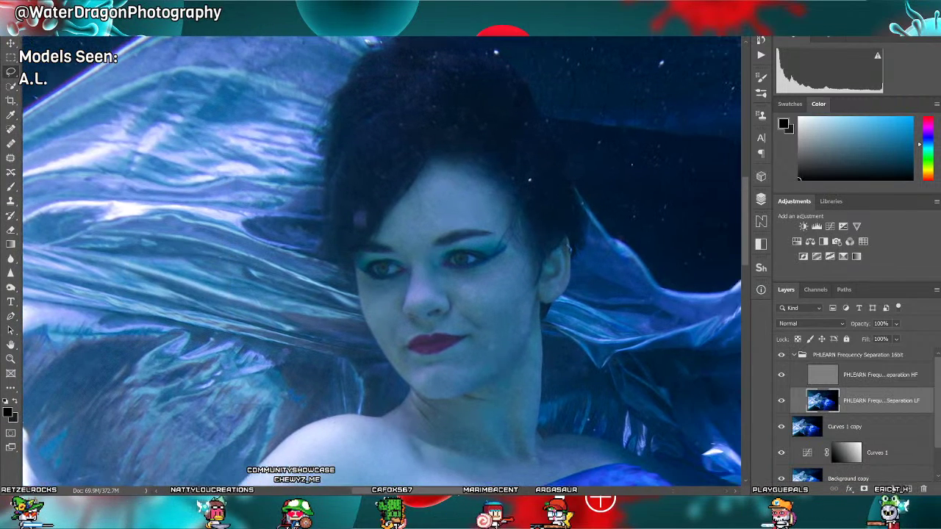
mouse_move(497, 185)
left_mouse_down()
mouse_move(467, 166)
mouse_move(430, 162)
mouse_move(380, 243)
mouse_move(419, 272)
mouse_move(427, 237)
mouse_move(505, 227)
mouse_move(504, 202)
left_mouse_up()
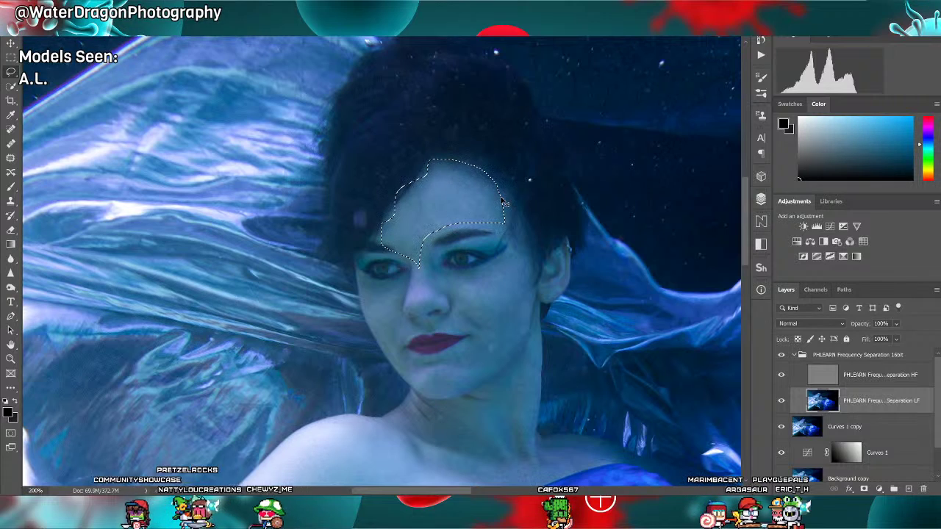
key("ctrl+alt+f")
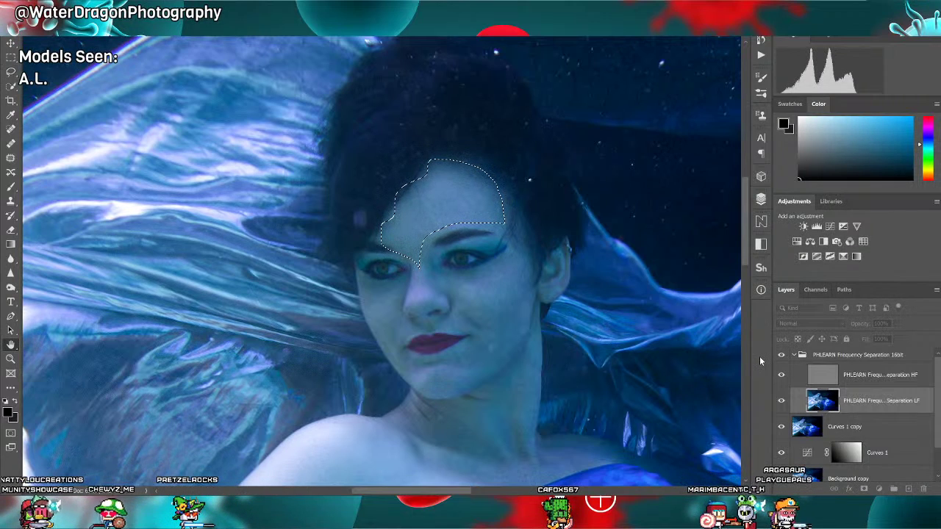
left_click(857, 226)
key("ctrl+d")
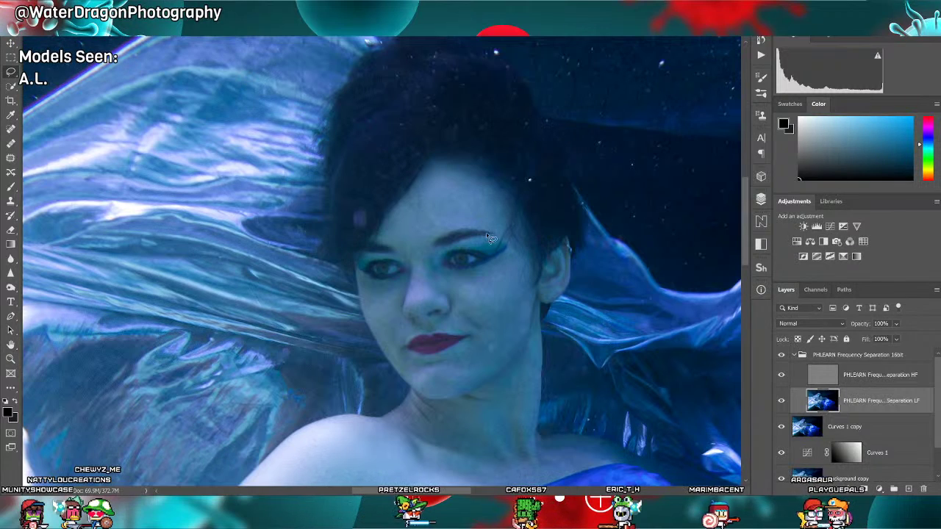
Select the forehead again with a slightly wider lasso outline, blur it once more and deselect.
mouse_move(504, 230)
left_mouse_down()
mouse_move(477, 167)
mouse_move(447, 154)
mouse_move(378, 233)
mouse_move(419, 263)
mouse_move(434, 245)
left_mouse_up()
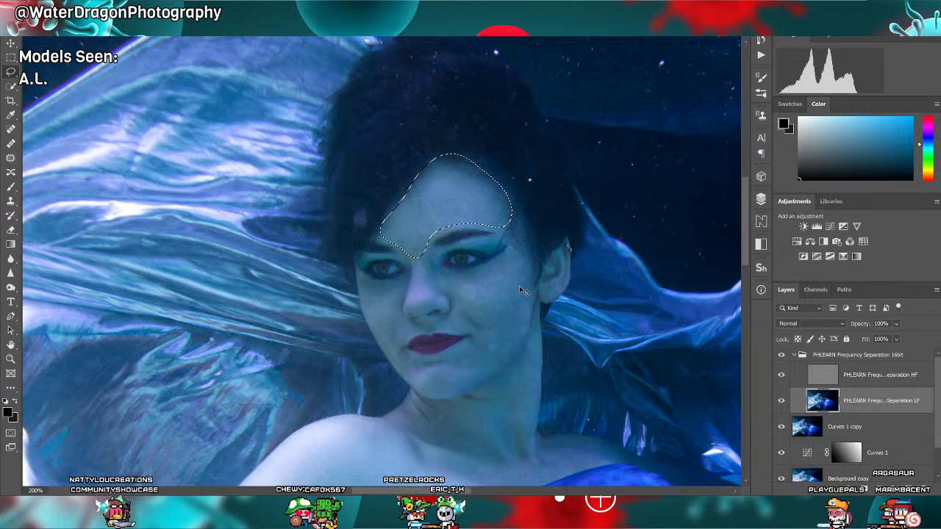
key("h")
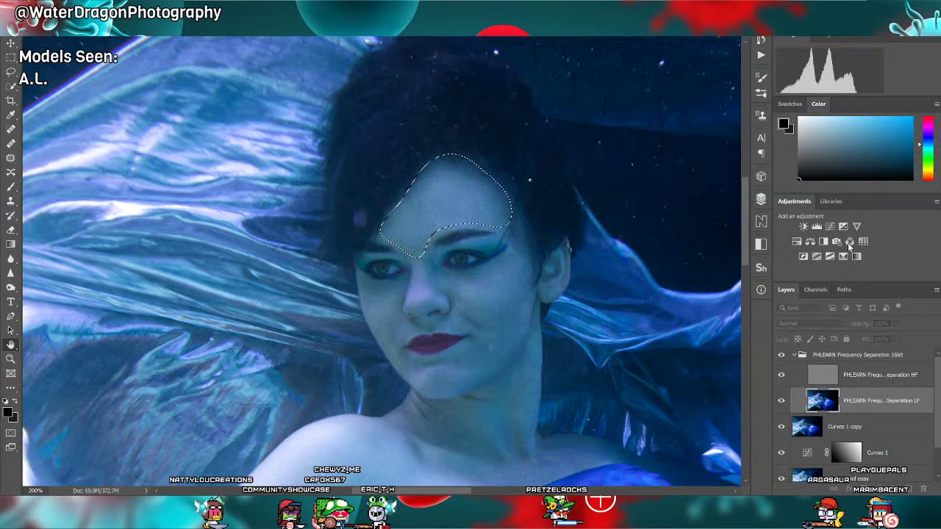
left_click(524, 222)
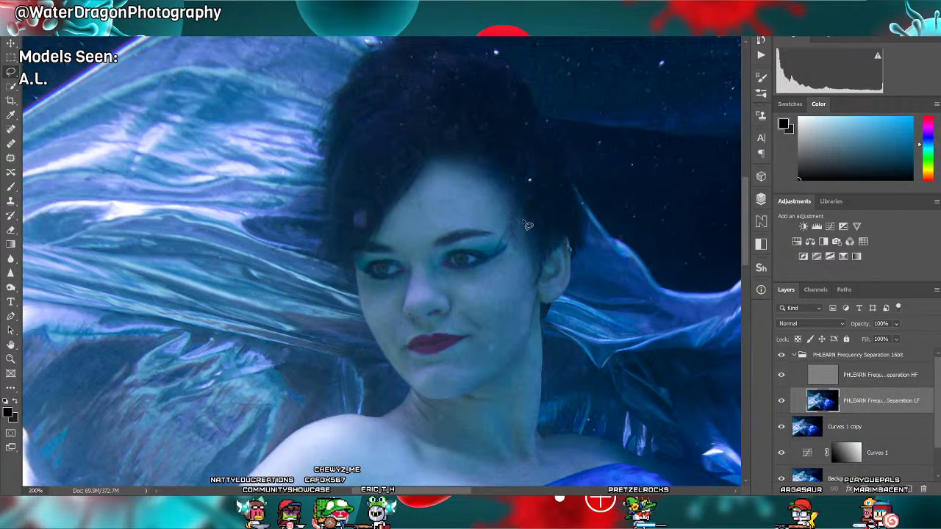
Lasso the cheek beside the visible ear, from under the eye to the jaw, blur it and deselect.
mouse_move(536, 271)
left_mouse_down()
mouse_move(530, 335)
mouse_move(499, 378)
mouse_move(479, 387)
mouse_move(455, 362)
mouse_move(495, 319)
mouse_move(472, 314)
mouse_move(438, 276)
mouse_move(494, 266)
mouse_move(517, 253)
mouse_move(513, 237)
mouse_move(550, 221)
left_mouse_up()
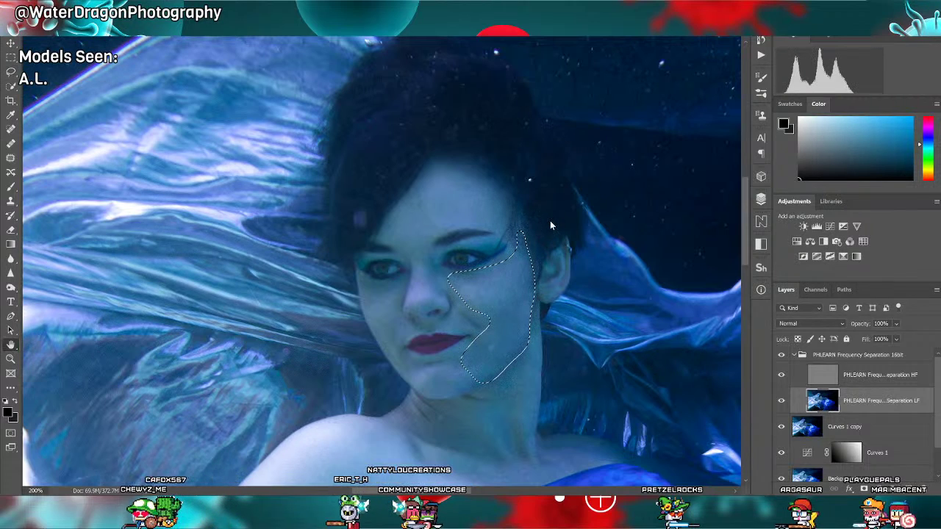
key("space")
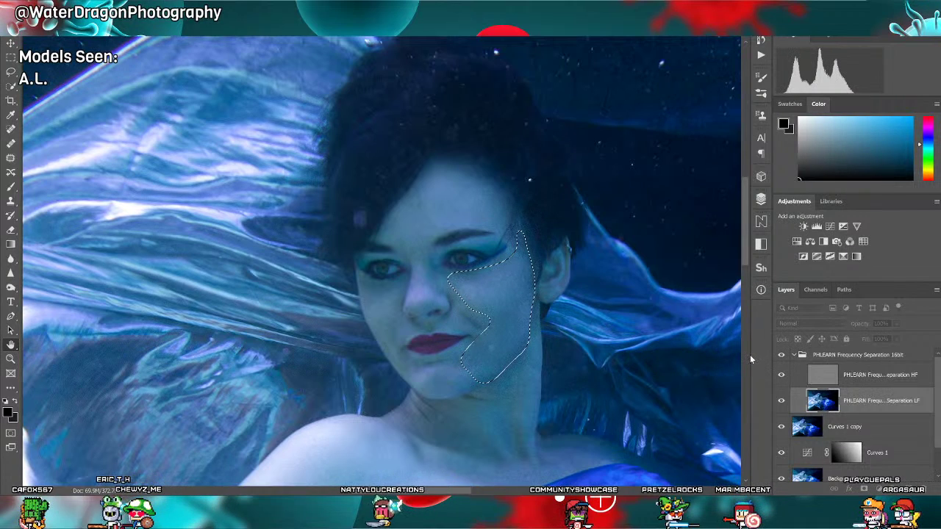
key("ctrl+d")
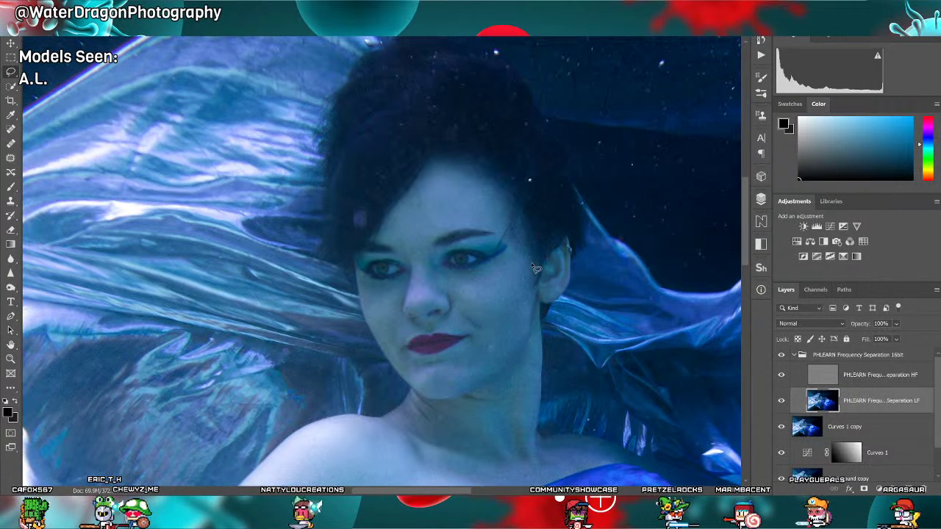
Lasso the cheek on the far side of the nose down to the chin, blur it and deselect.
mouse_move(415, 234)
left_mouse_down()
mouse_move(420, 278)
mouse_move(432, 290)
mouse_move(403, 304)
left_mouse_up()
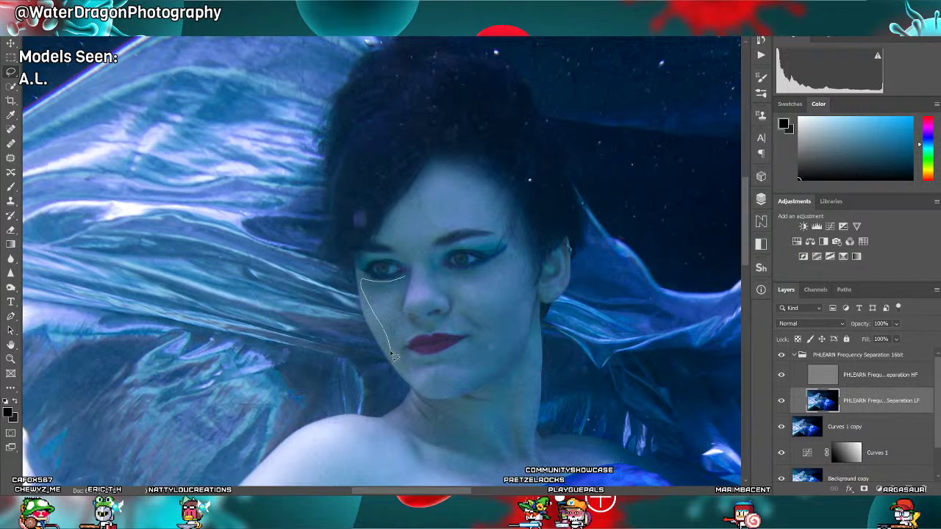
mouse_move(427, 395)
left_mouse_down()
mouse_move(433, 372)
mouse_move(402, 351)
left_mouse_up()
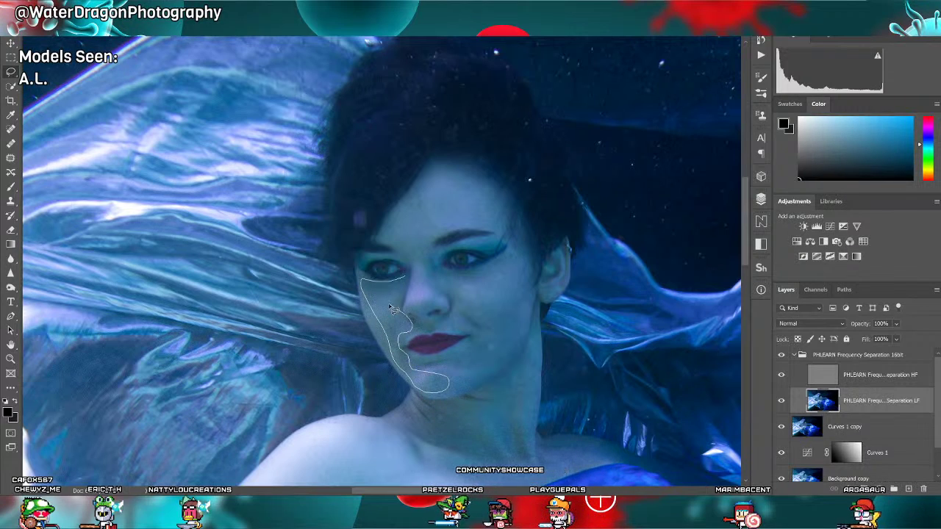
left_click_drag(393, 309, 403, 280)
key("space")
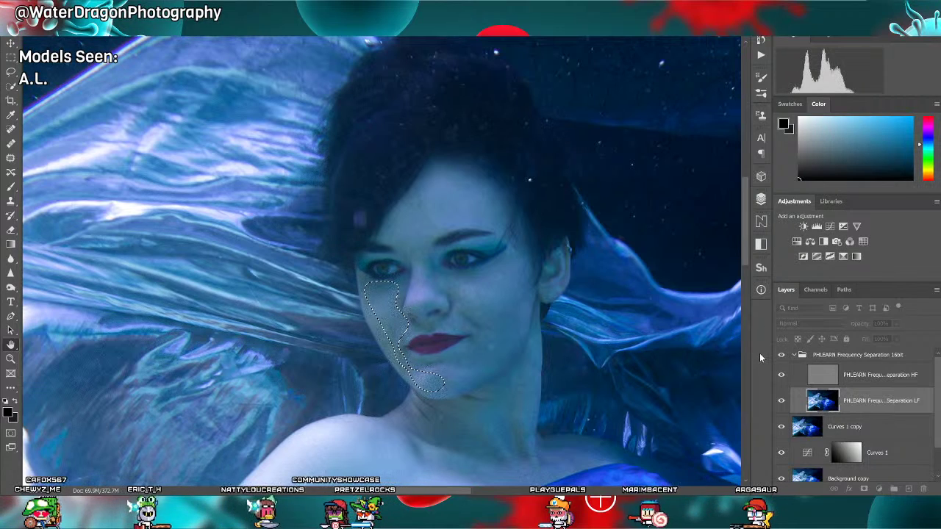
left_click(469, 340)
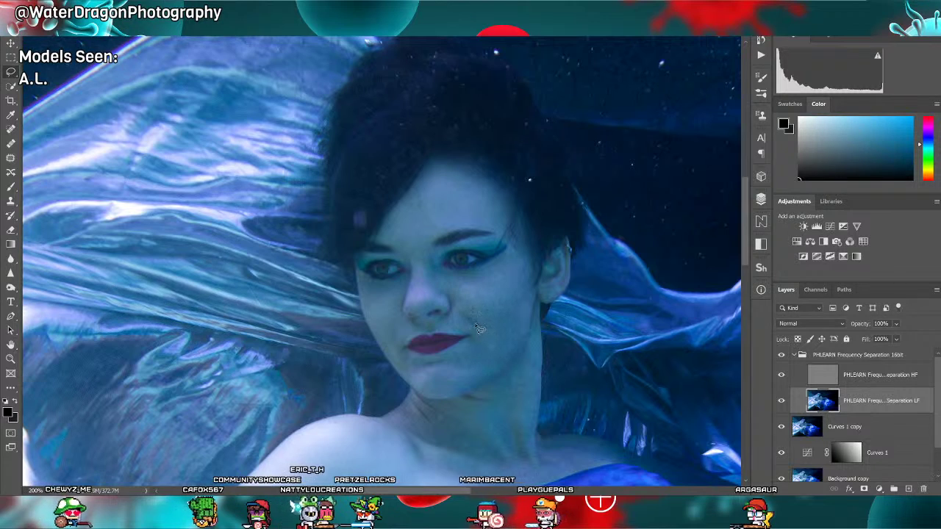
Lasso the chin below the lips on the LF layer, blur its tones and deselect.
mouse_move(472, 332)
left_mouse_down()
mouse_move(441, 359)
mouse_move(412, 360)
left_mouse_up()
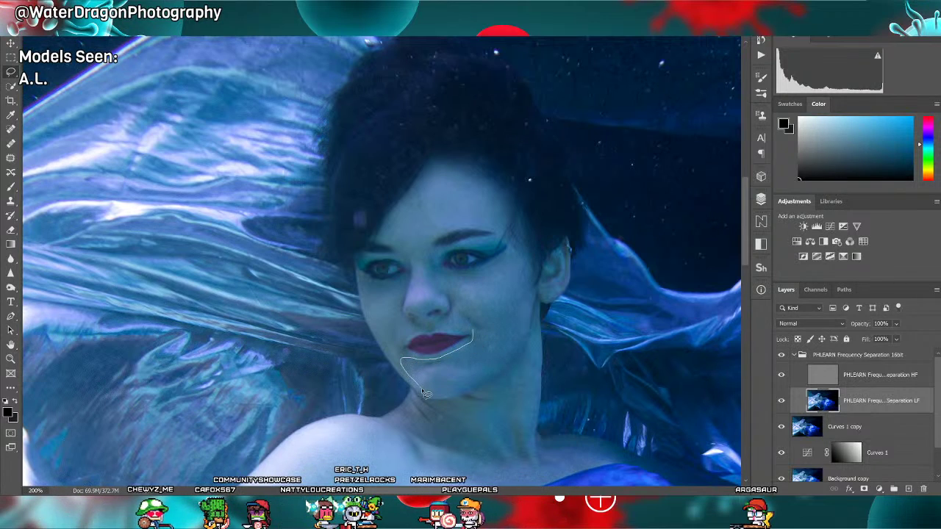
left_click_drag(487, 350, 486, 338)
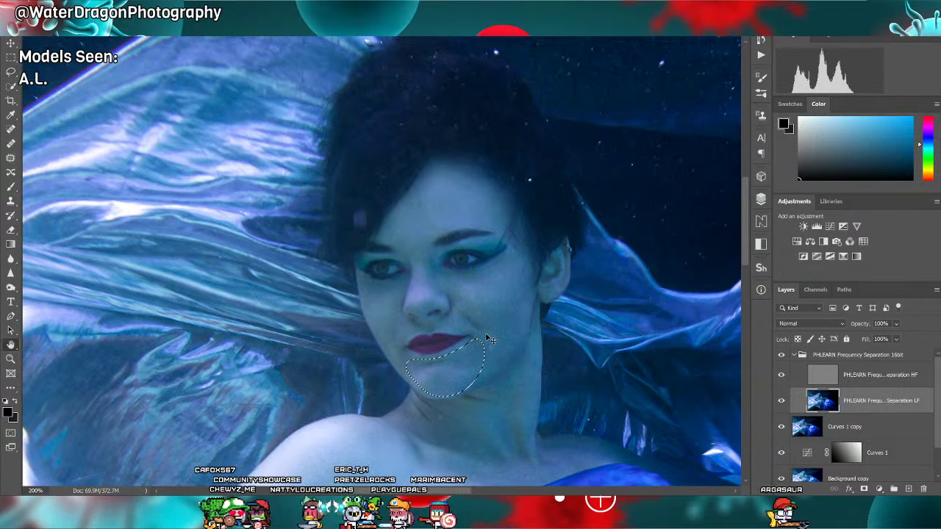
key("space")
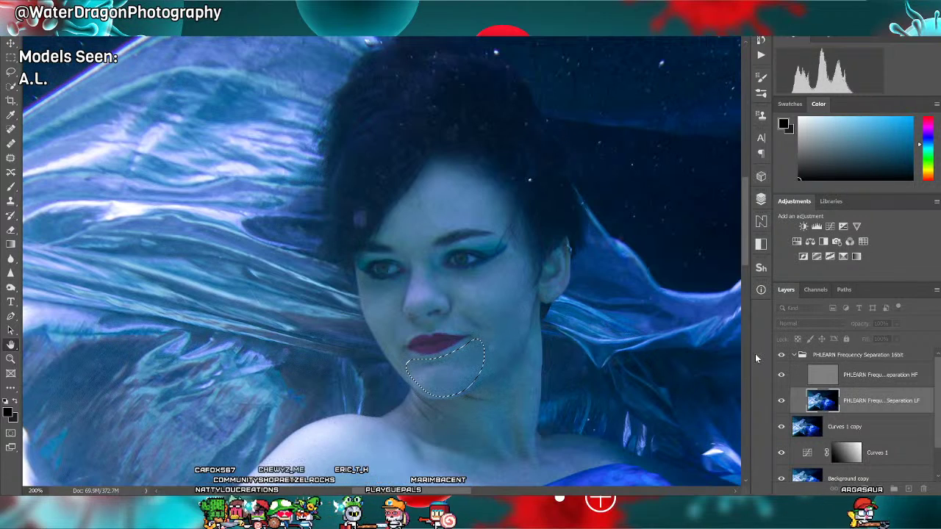
key("ctrl+d")
Lasso the neck from under the jaw to the collarbone, blur the area and deselect.
scroll(518, 397, "down", 5)
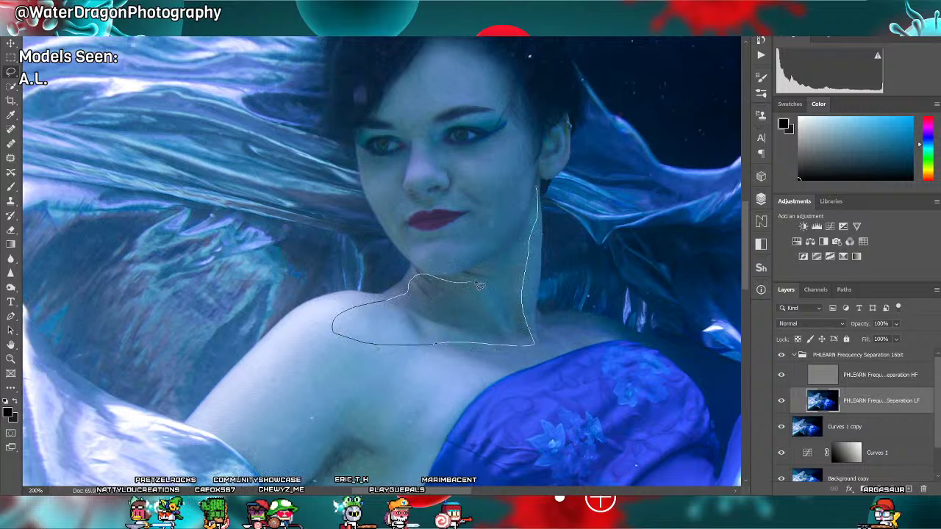
left_click_drag(540, 205, 536, 199)
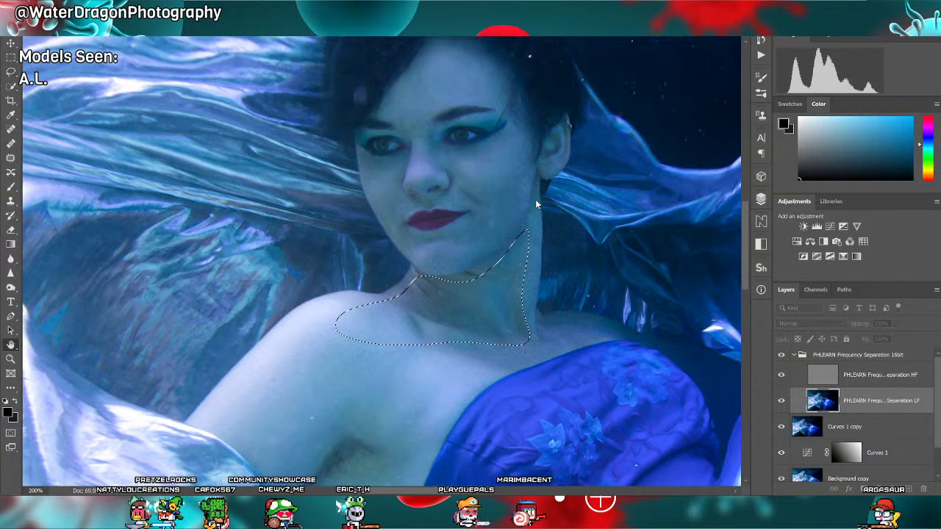
key("space")
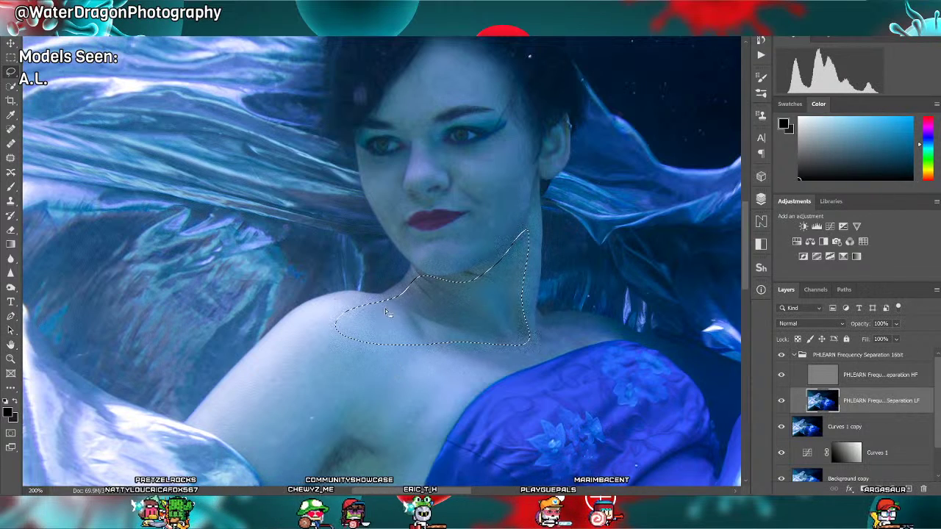
key("ctrl+d")
Lasso the chest, shoulder and upper arm above the dress neckline, blur the skin tones and deselect.
mouse_move(409, 288)
left_mouse_down()
mouse_move(329, 309)
mouse_move(243, 374)
mouse_move(215, 427)
mouse_move(284, 474)
mouse_move(368, 425)
mouse_move(383, 490)
mouse_move(482, 382)
mouse_move(601, 336)
mouse_move(603, 317)
mouse_move(553, 330)
mouse_move(443, 308)
mouse_move(411, 289)
left_mouse_up()
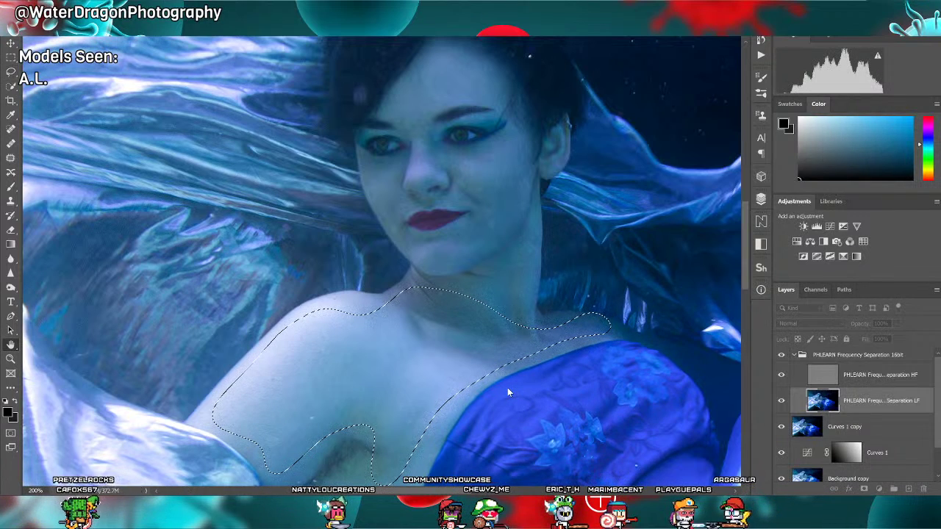
left_click(864, 206)
key("ctrl+d")
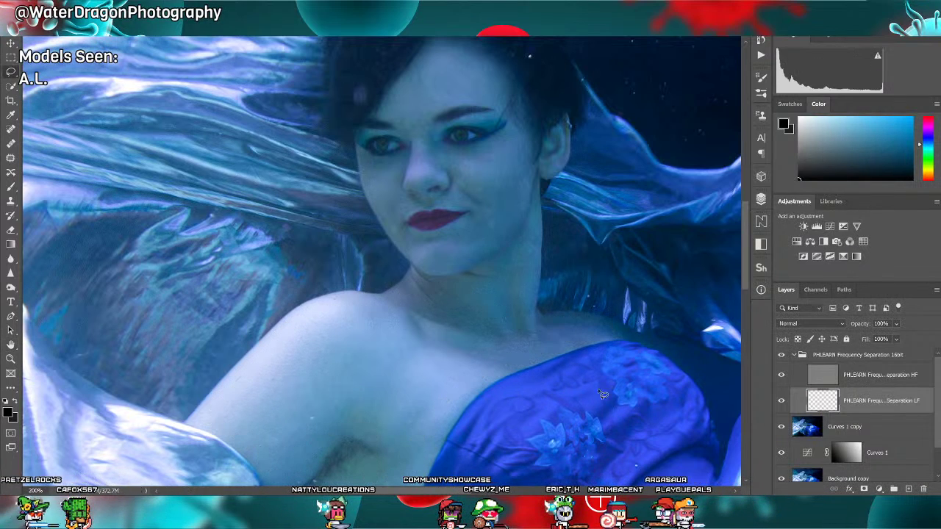
scroll(599, 420, "down", 3)
scroll(599, 419, "up", 5)
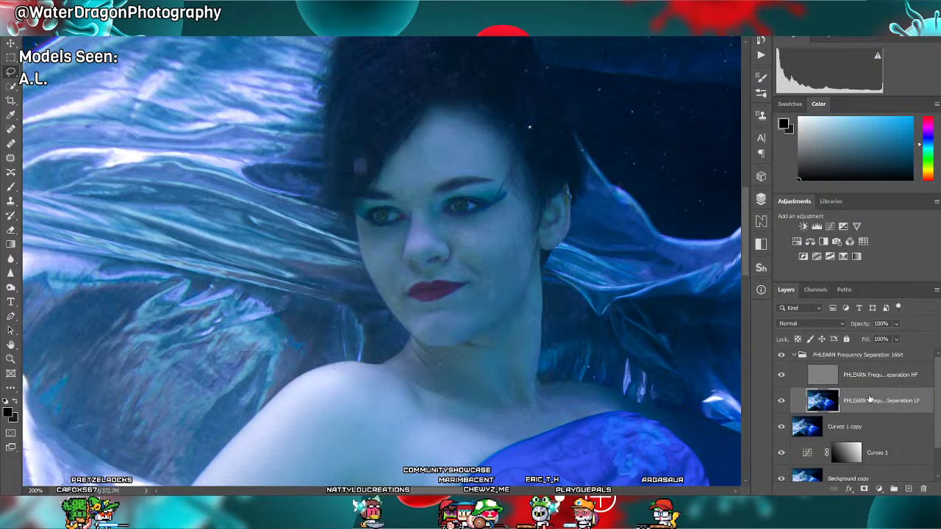
key("alt+bracketright")
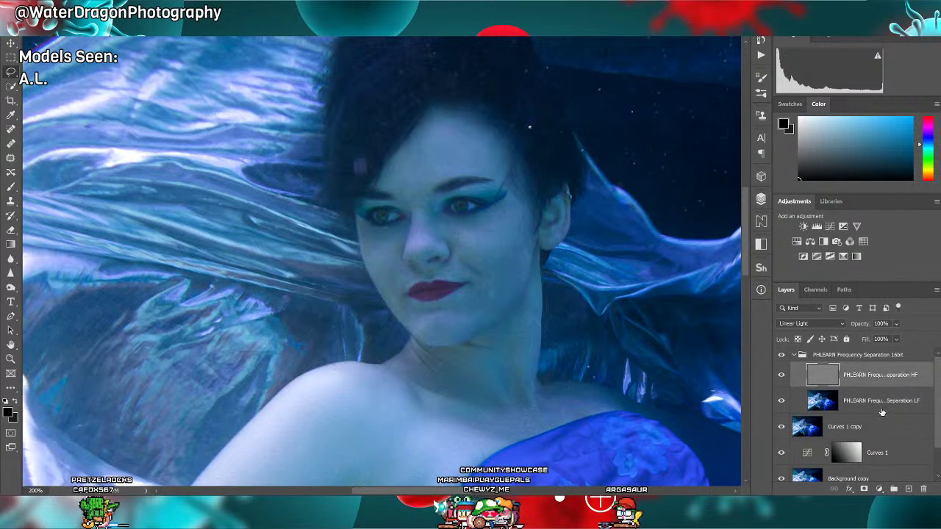
left_click(910, 489, "ctrl")
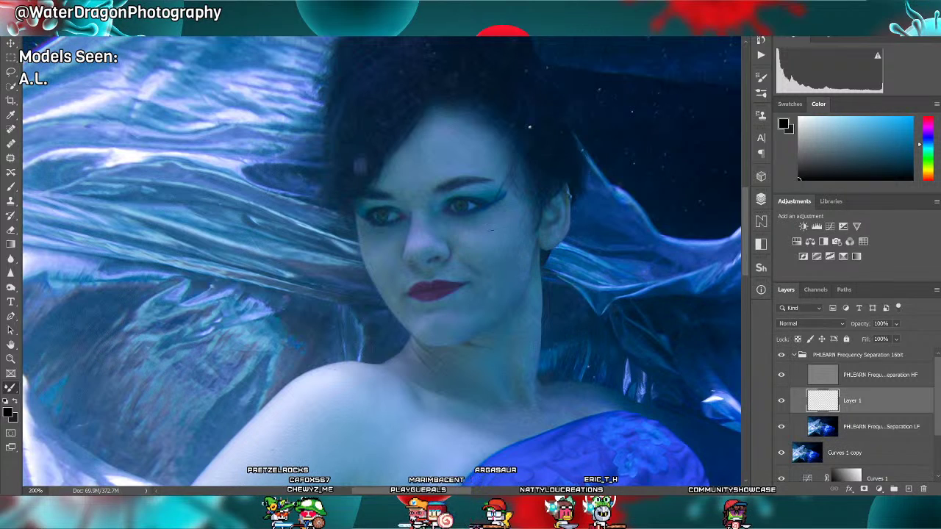
scroll(492, 231, "up", 2)
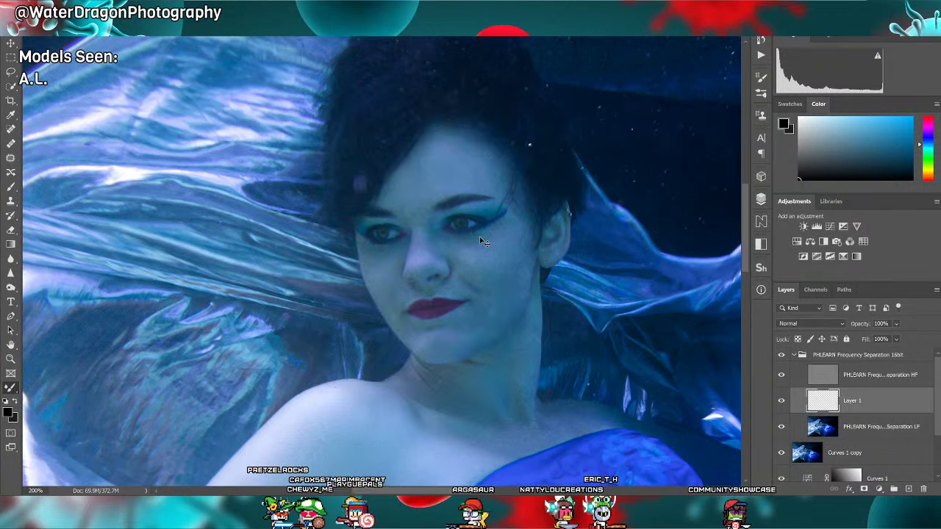
key("ctrl+plus")
scroll(479, 237, "up", 1)
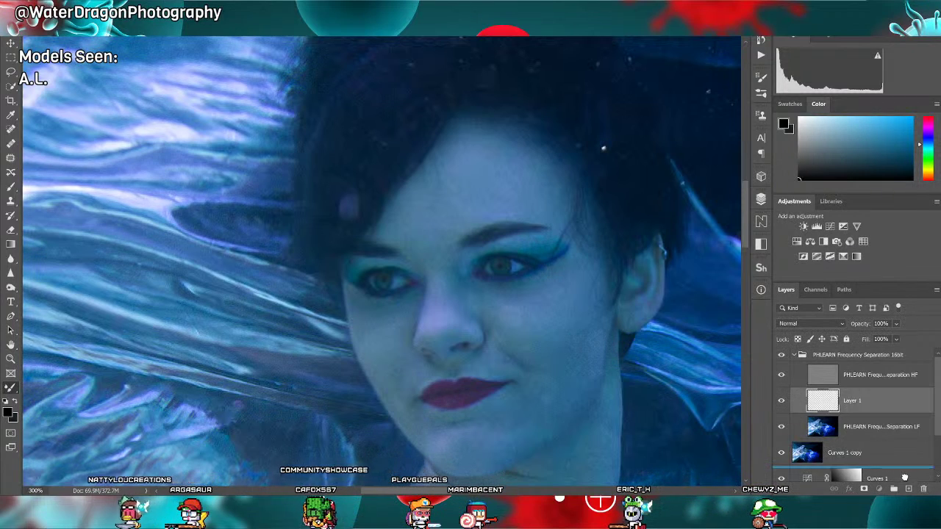
key("Delete")
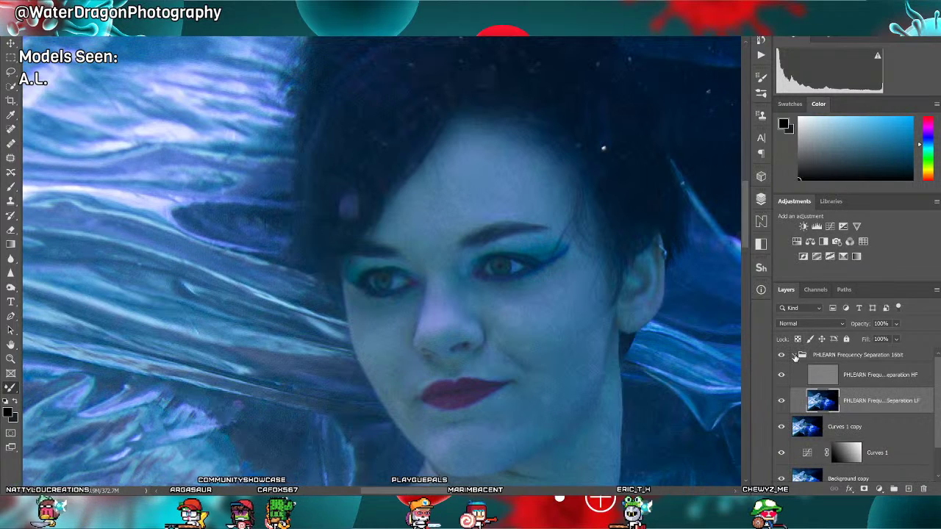
Collapse the frequency separation group and add Selective Color and Curves adjustment layers above it.
left_click(794, 356)
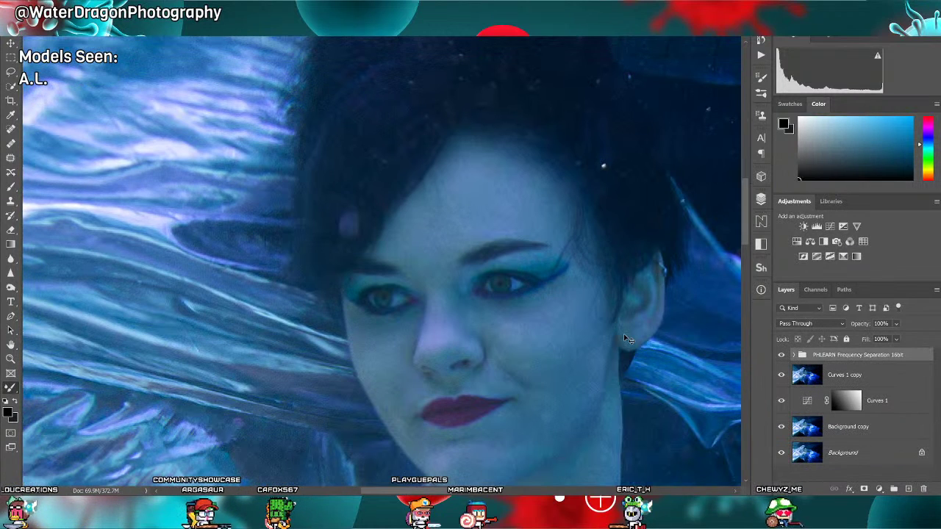
key("ctrl+0")
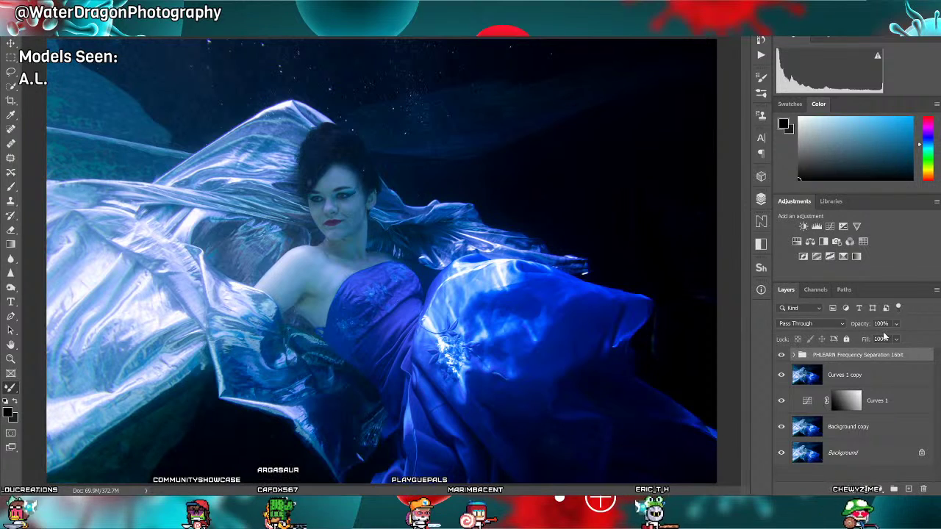
left_click(843, 257)
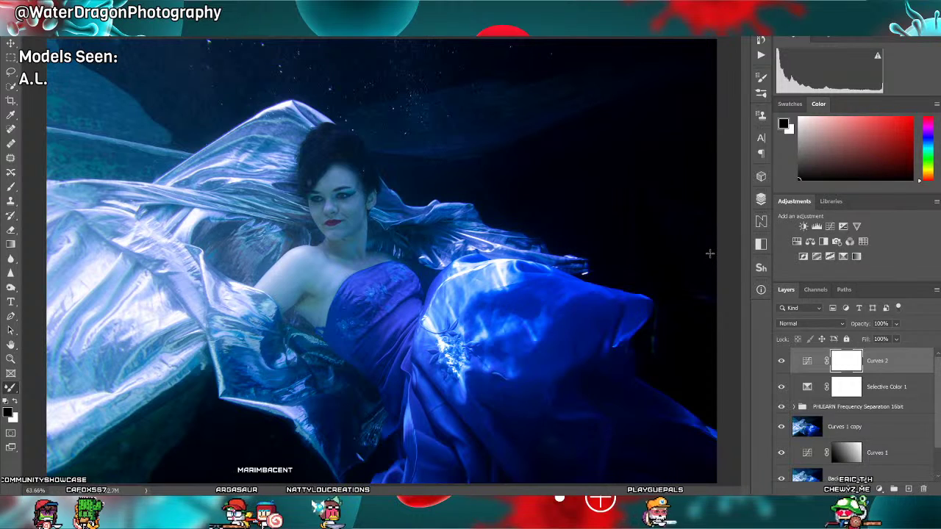
Adjust the color channels of the Curves 2 layer to counter the blue cast and warm the skin tones.
left_click_drag(710, 254, 703, 249)
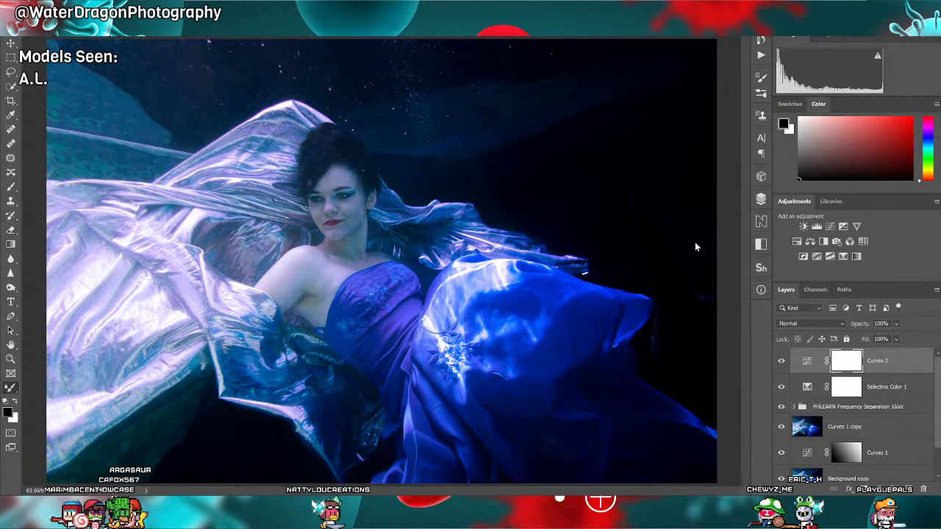
key("ctrl+z")
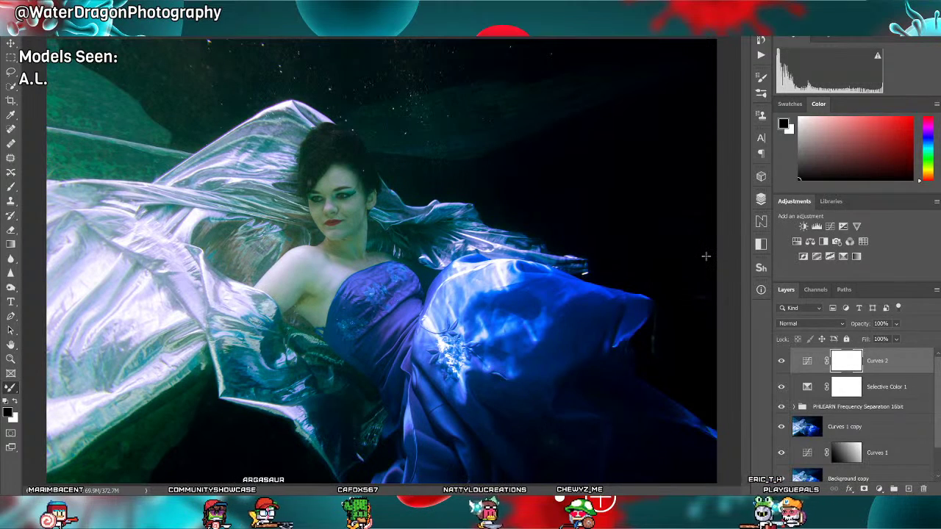
key("ctrl+z")
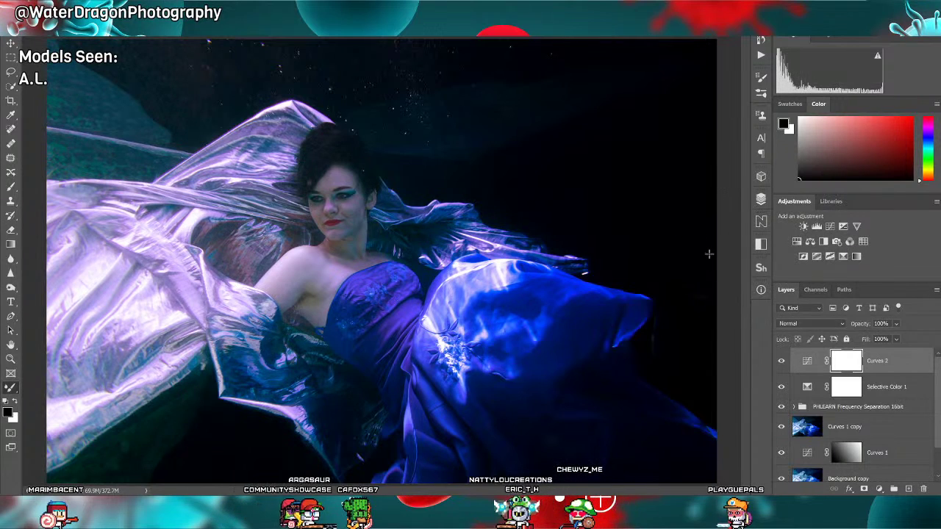
key("ctrl+shift+z")
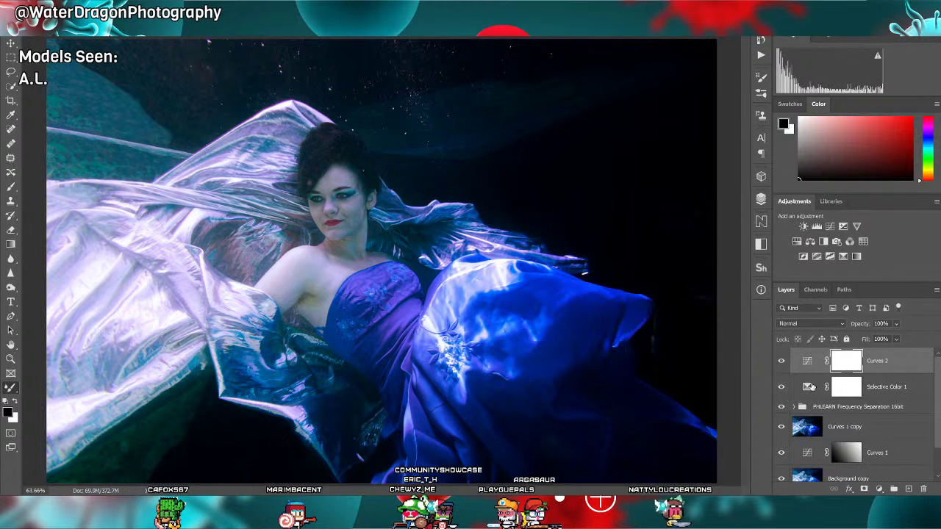
Invert the Curves 2 mask to black and paint the correction back in over the face, neck, chest and arm.
key("ctrl+i")
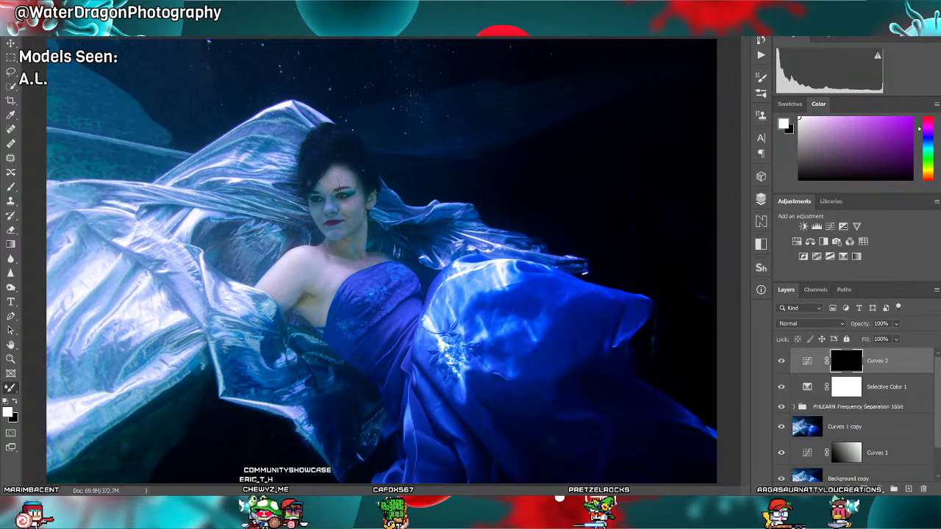
left_click_drag(327, 222, 340, 222)
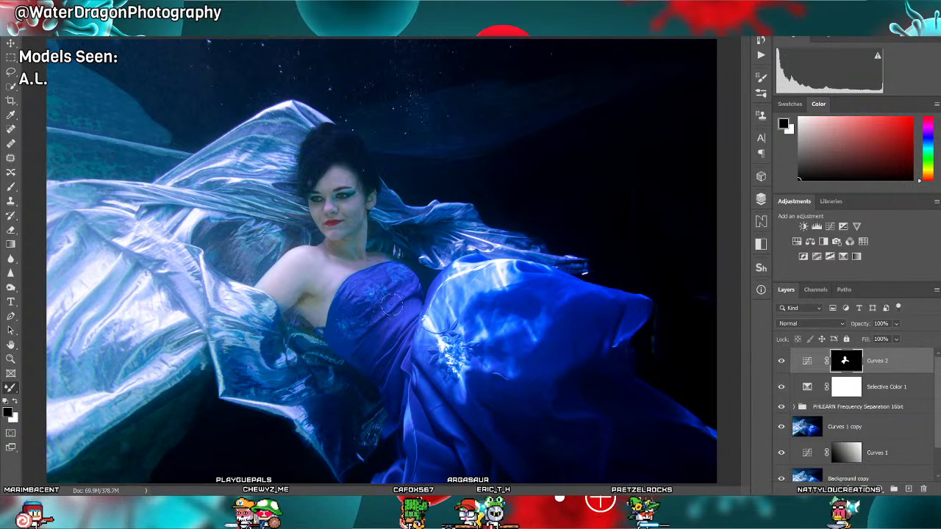
key("x")
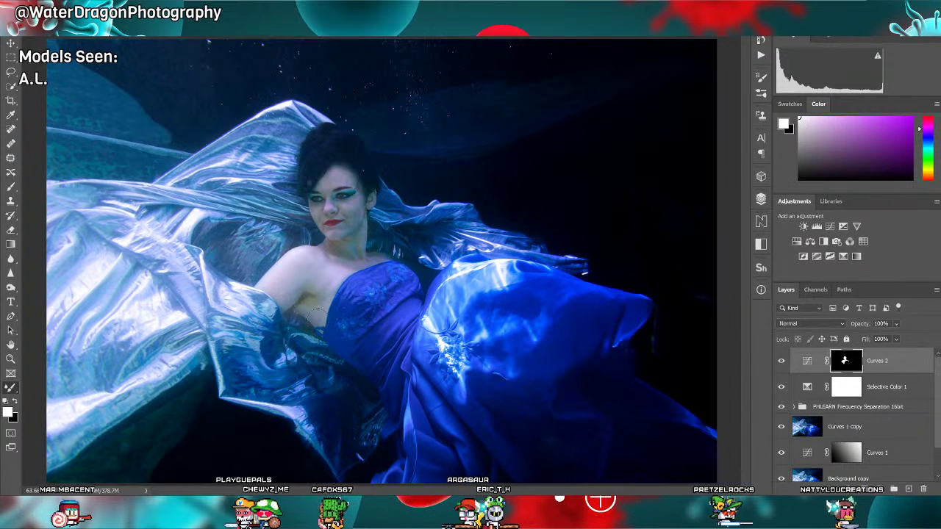
key("x")
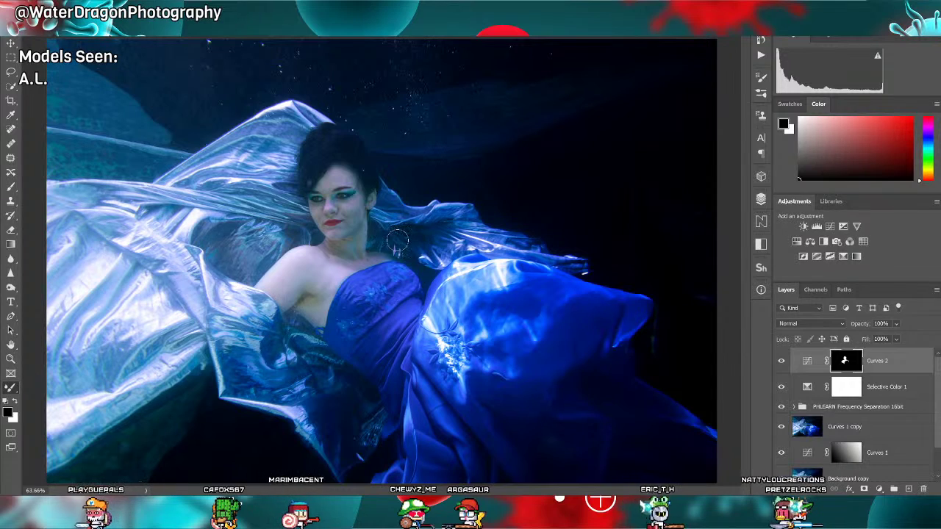
key("x")
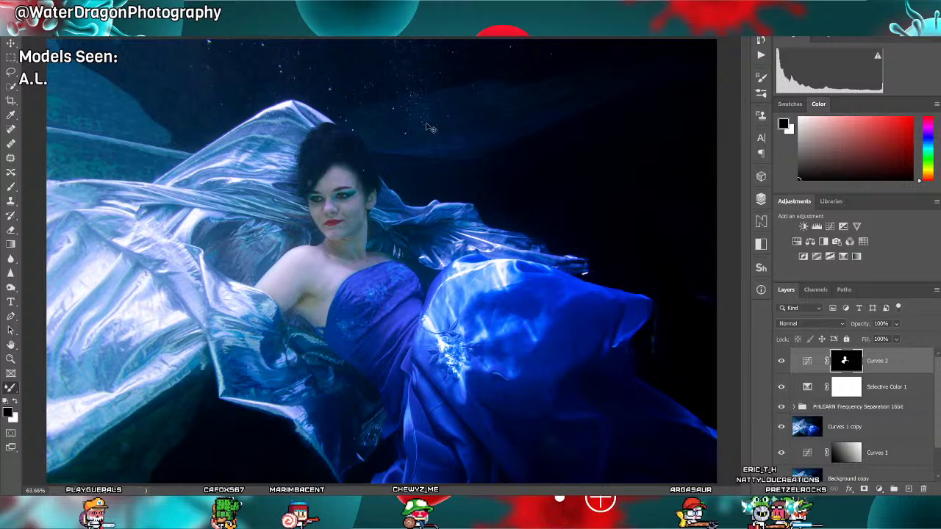
Compare the skin with and without Curves 2 and try the Color, Dissolve and Linear Dodge (Add) blend modes on it.
key("ctrl+1")
scroll(426, 123, "up", 2)
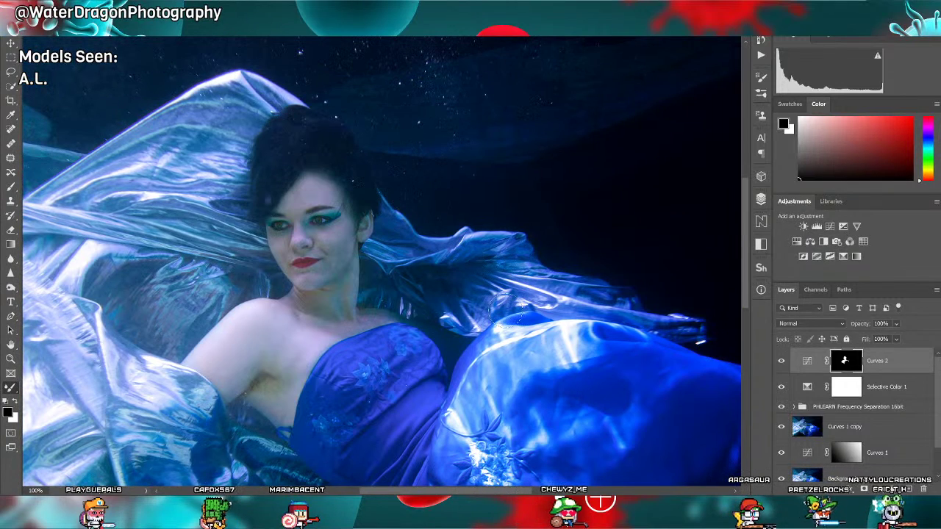
left_click(781, 361)
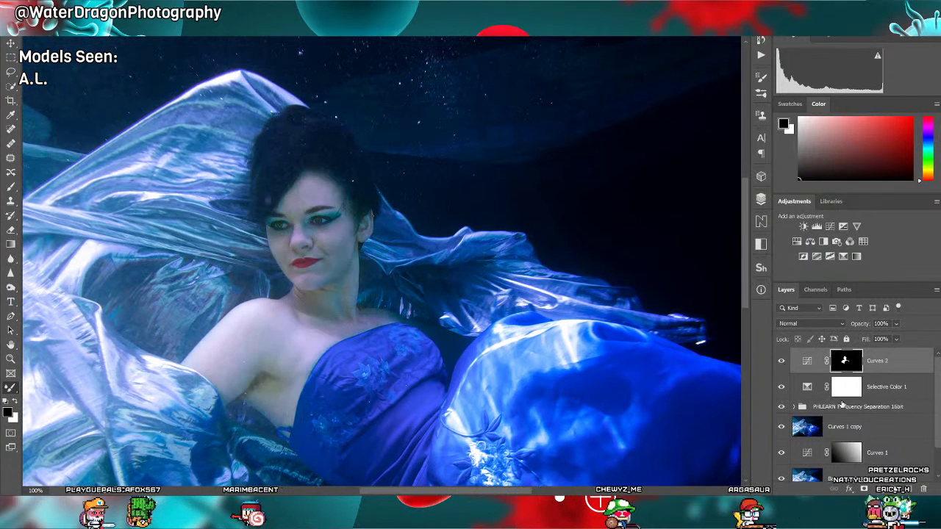
left_click(781, 361)
left_click(825, 324)
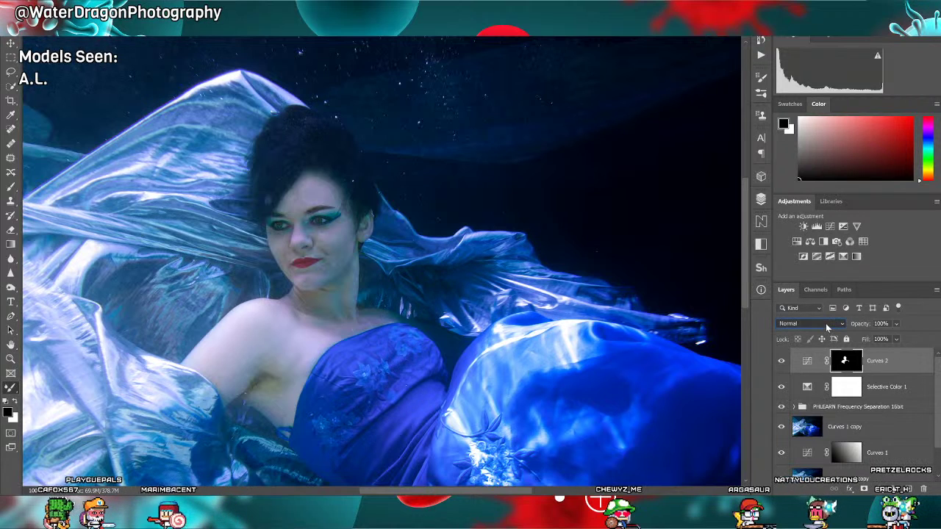
scroll(825, 324, "down", 20)
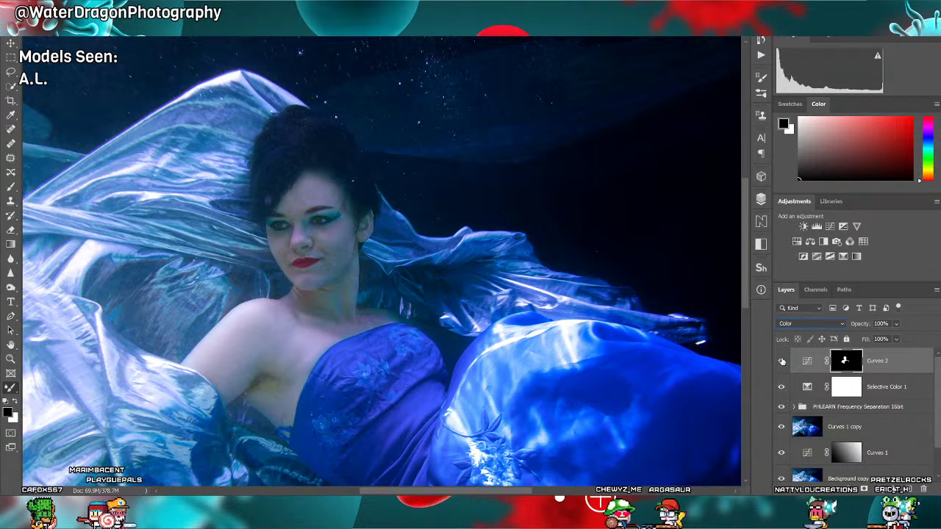
scroll(805, 325, "up", 20)
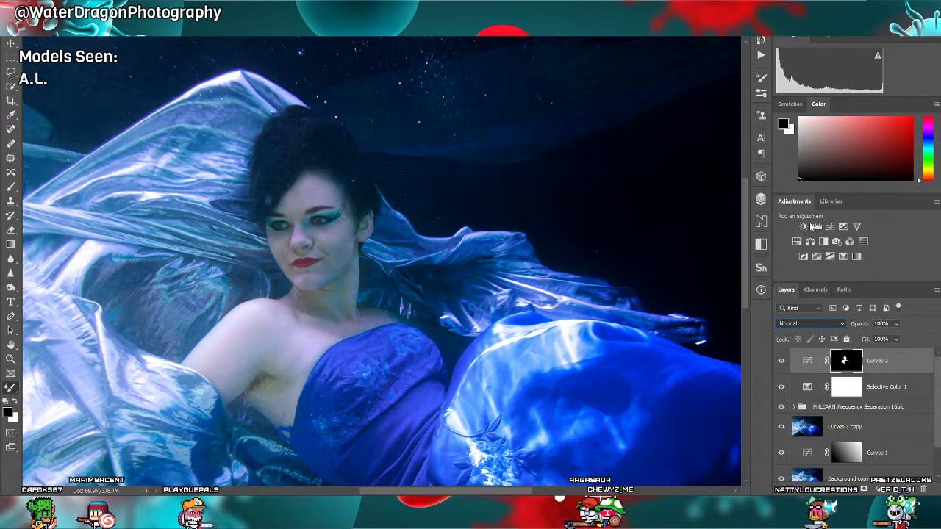
key("Down")
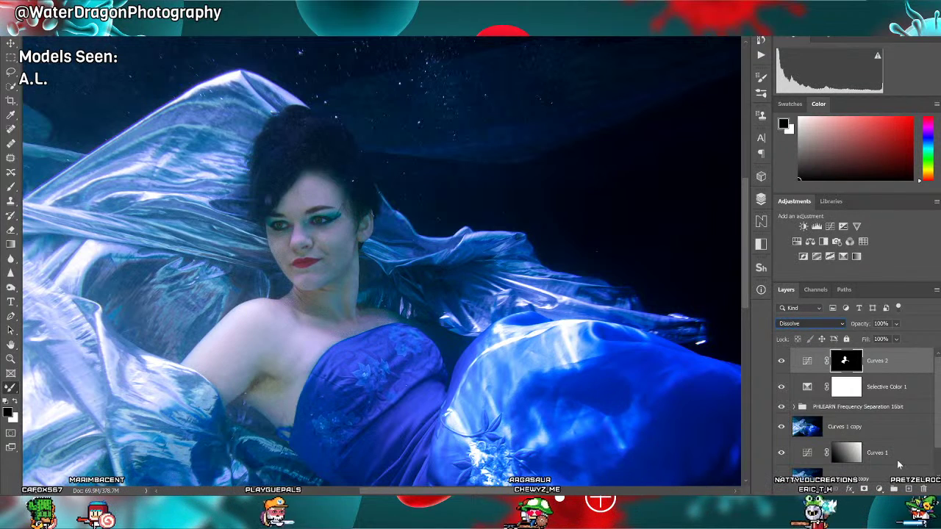
left_click(815, 323)
left_click(815, 303)
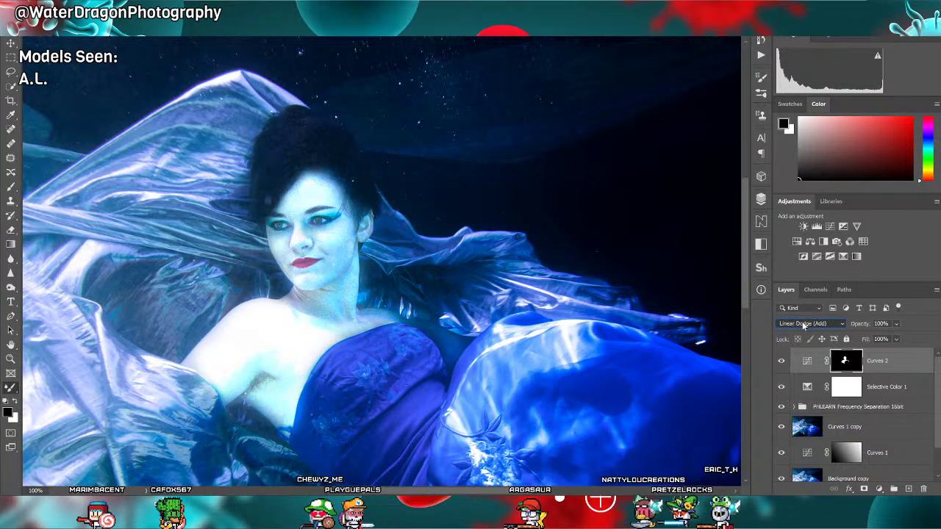
left_click(785, 228)
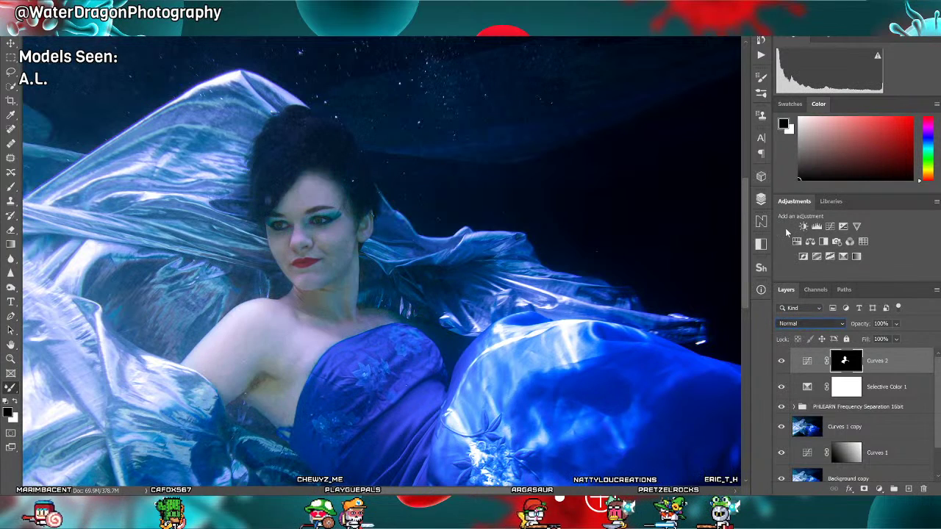
Add a second Selective Color layer directly above Selective Color 1 and adjust its color balance.
left_click(851, 391)
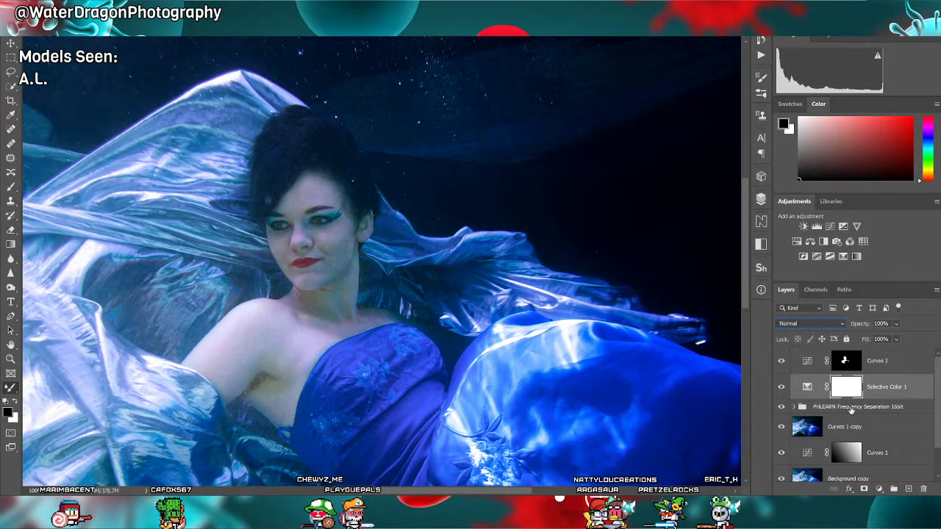
left_click(843, 258)
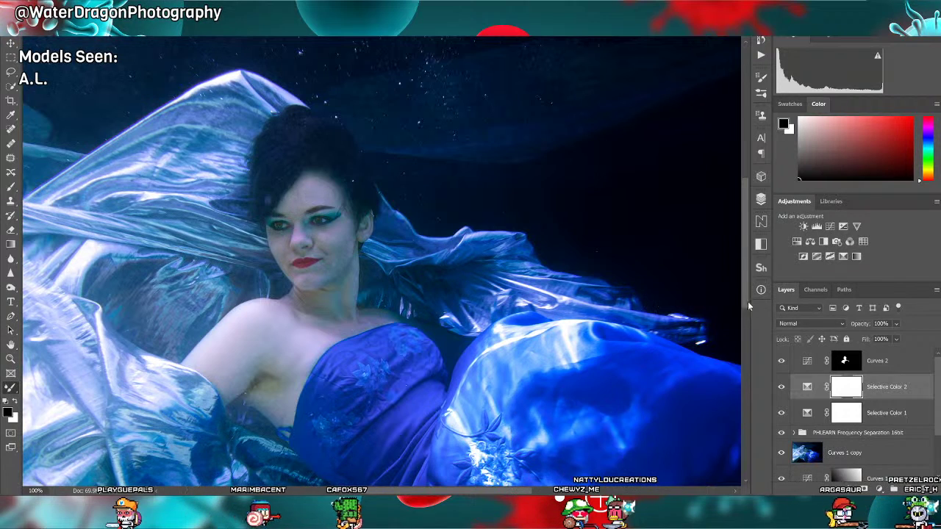
mouse_move(673, 287)
left_mouse_down()
mouse_move(657, 286)
mouse_move(722, 258)
left_mouse_up()
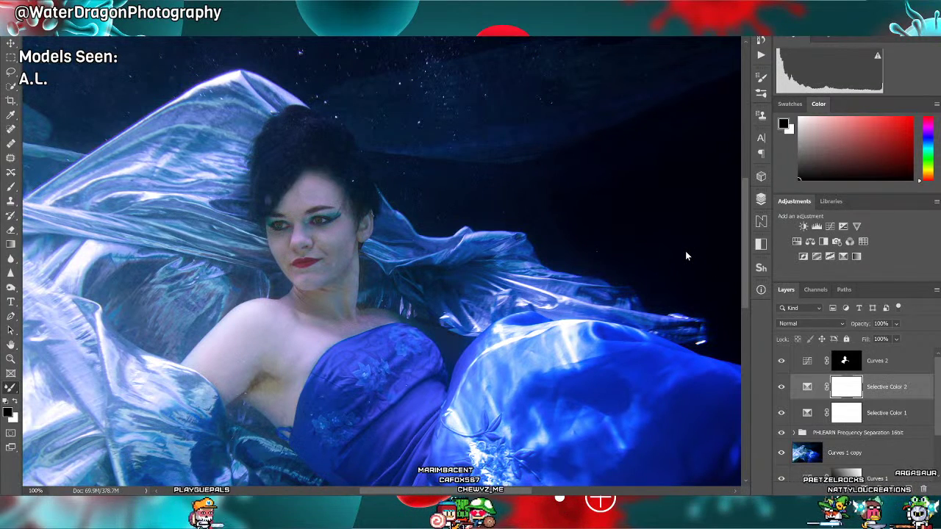
left_click(685, 251)
left_click_drag(710, 253, 691, 252)
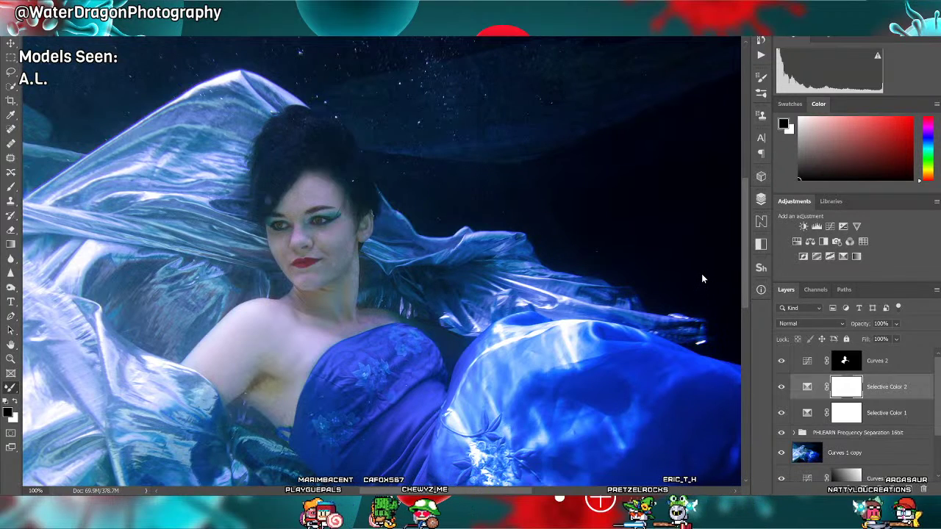
Refine the Selective Color 2 adjustment with Curves 2 temporarily hidden, and delete the Selective Color 1 layer.
left_click(781, 360)
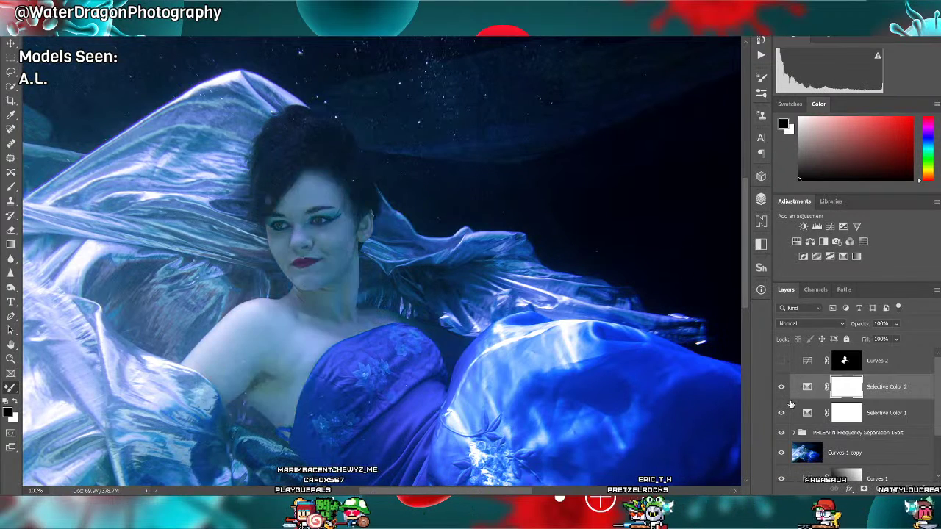
left_click(807, 390)
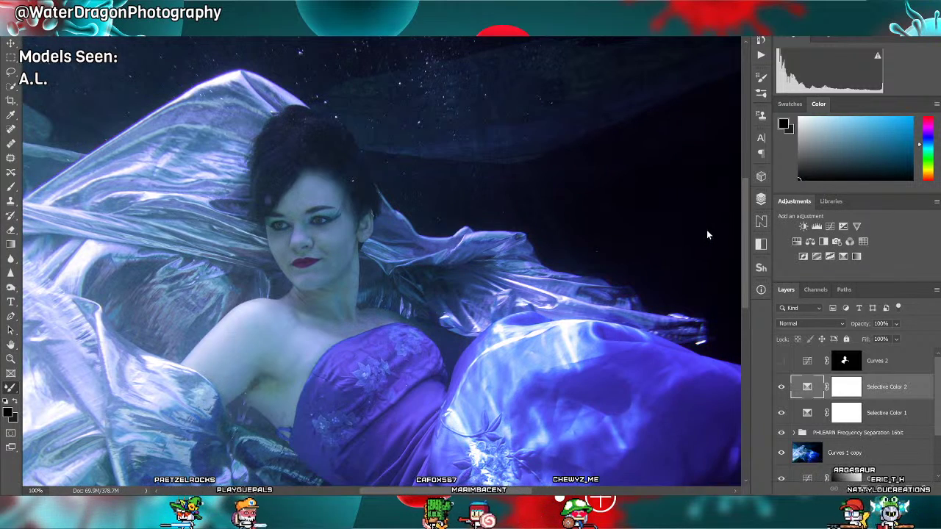
left_click(781, 360)
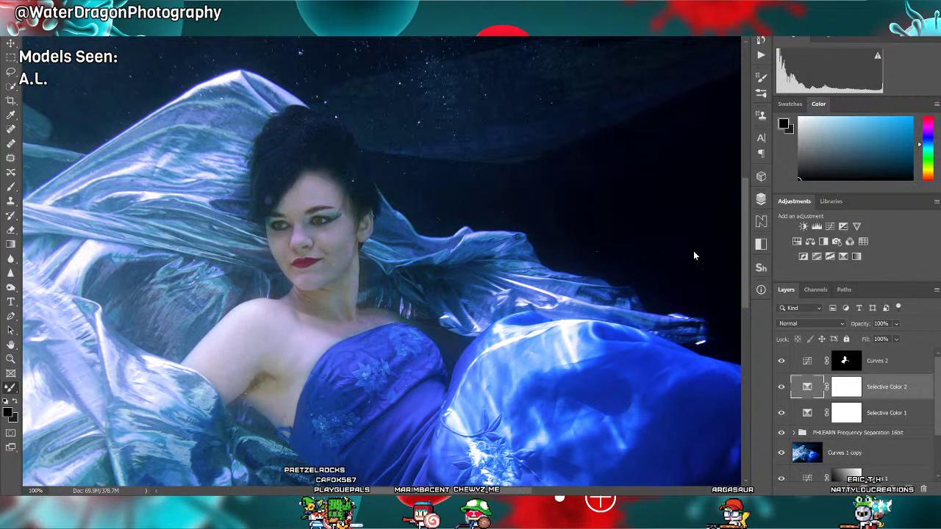
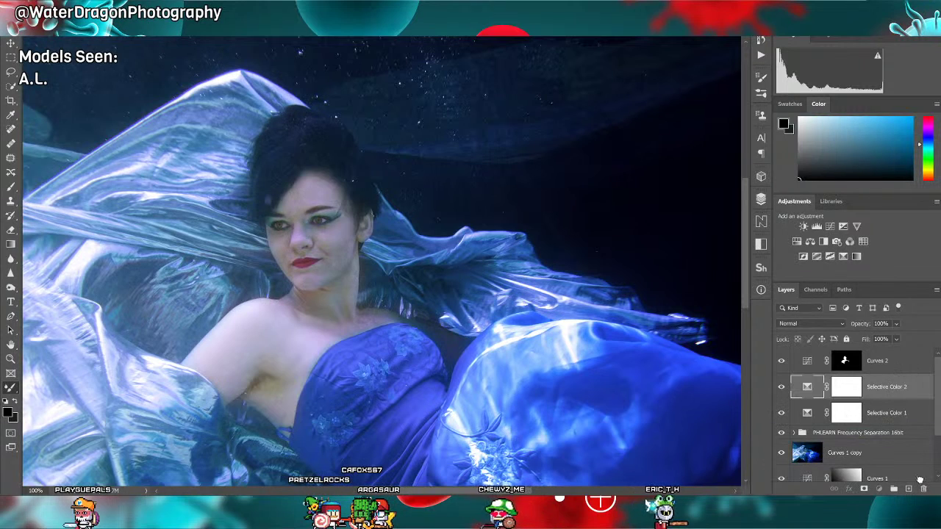
left_click_drag(920, 479, 923, 488)
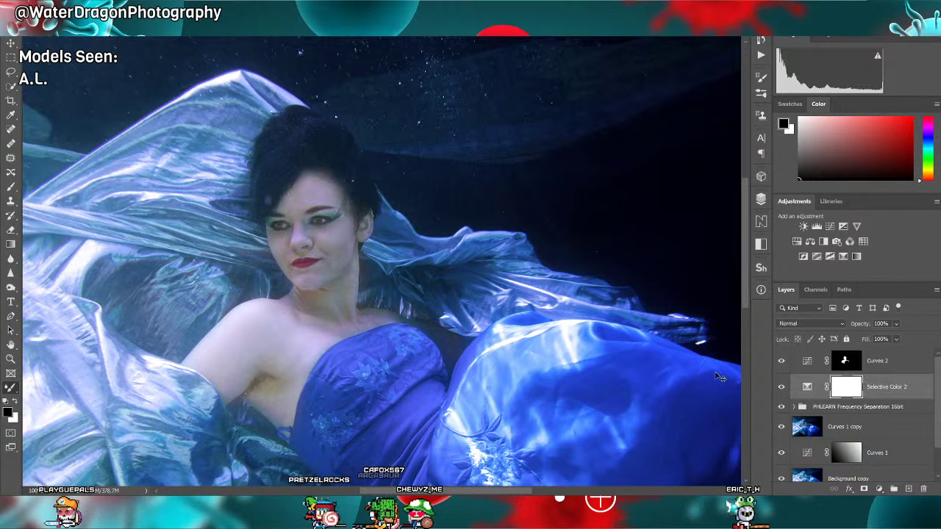
Invert the Selective Color 2 mask to black and paint it white over the face, neck, chest and arm.
key("ctrl+i")
key("x")
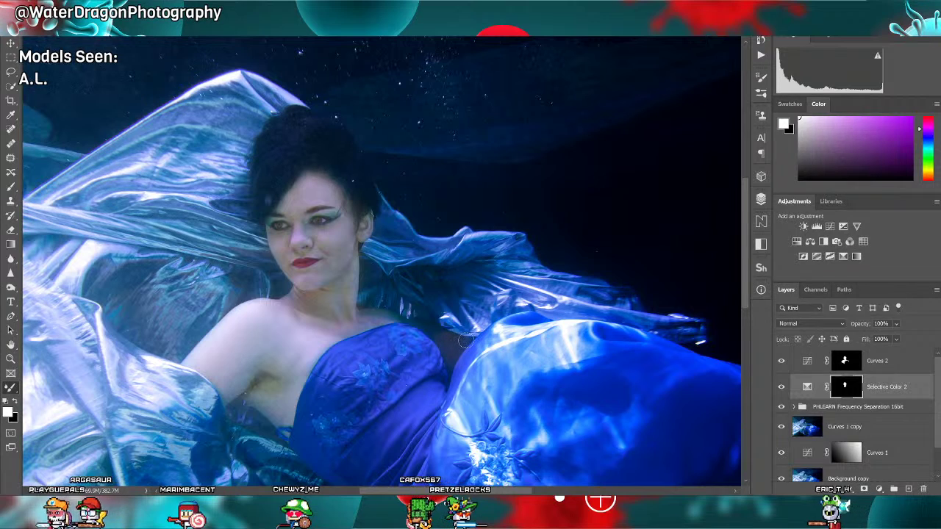
mouse_move(401, 318)
left_mouse_down()
mouse_move(347, 325)
mouse_move(297, 376)
left_mouse_up()
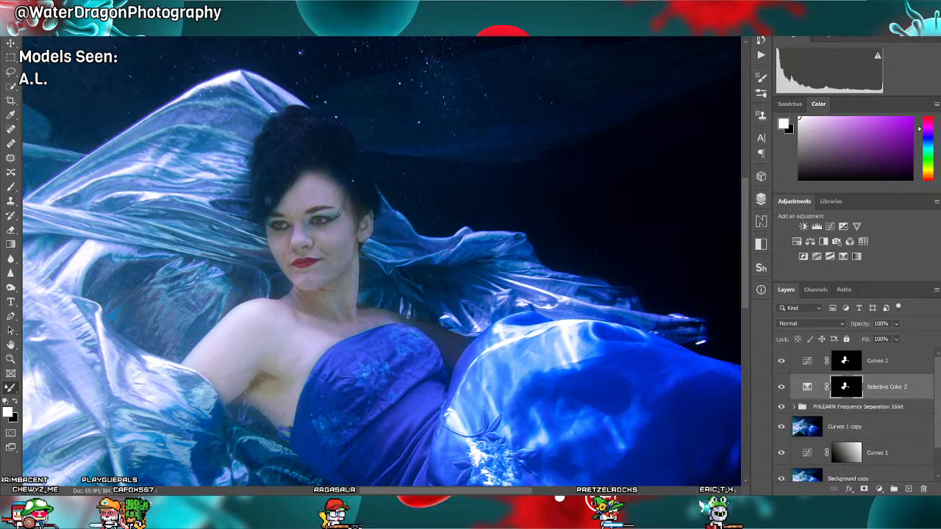
key("x")
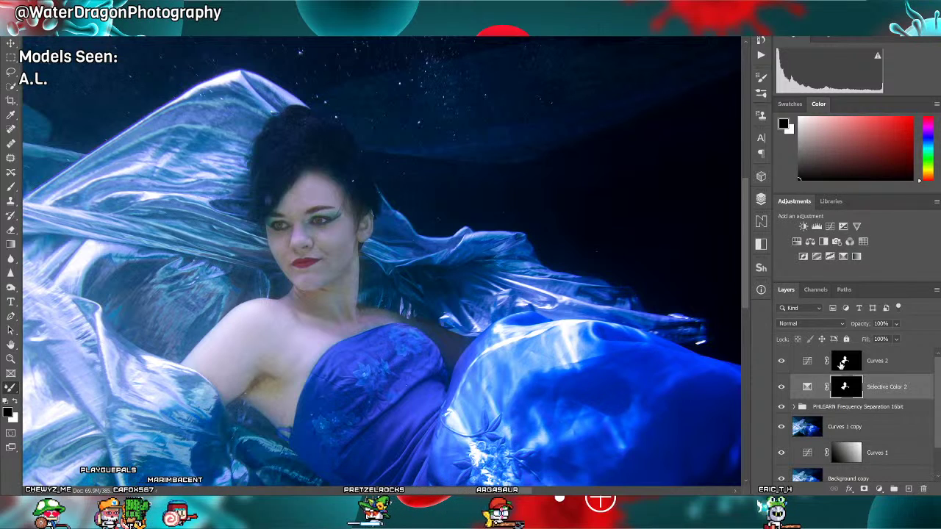
Refine the Curves 2 mask around the skin edges and dress neckline with white and black paint.
key("alt+bracketright")
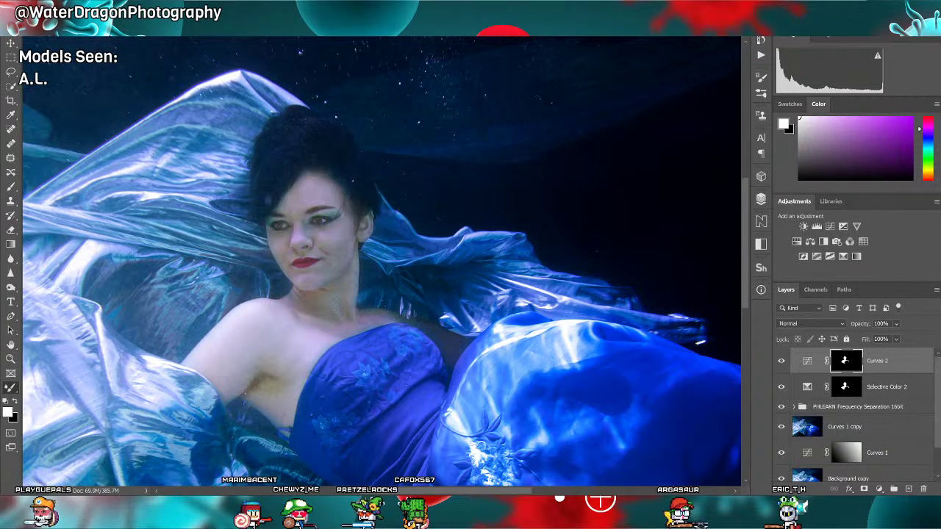
key("x")
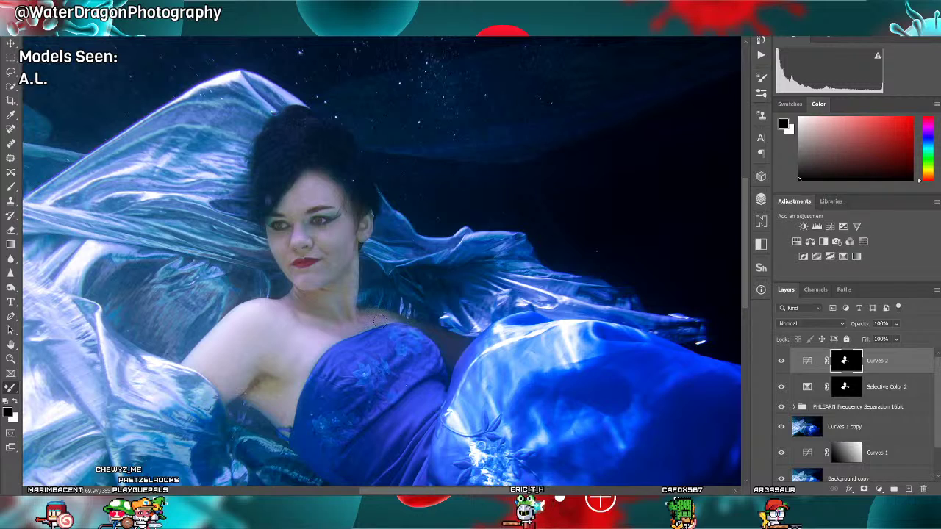
scroll(380, 321, "up", 1)
scroll(380, 322, "down", 2)
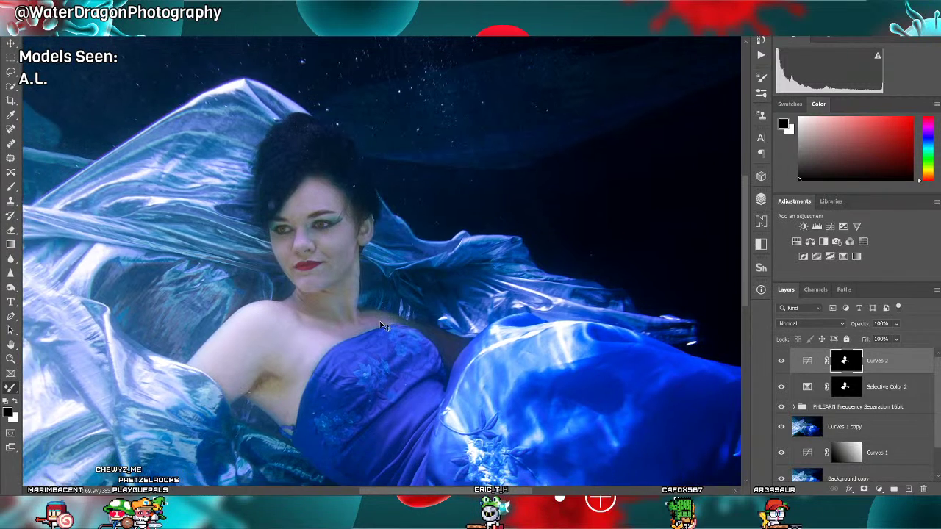
Group the Curves 2 and Selective Color 2 layers and name the group "Skin".
left_click(902, 396, "shift")
key("ctrl+g")
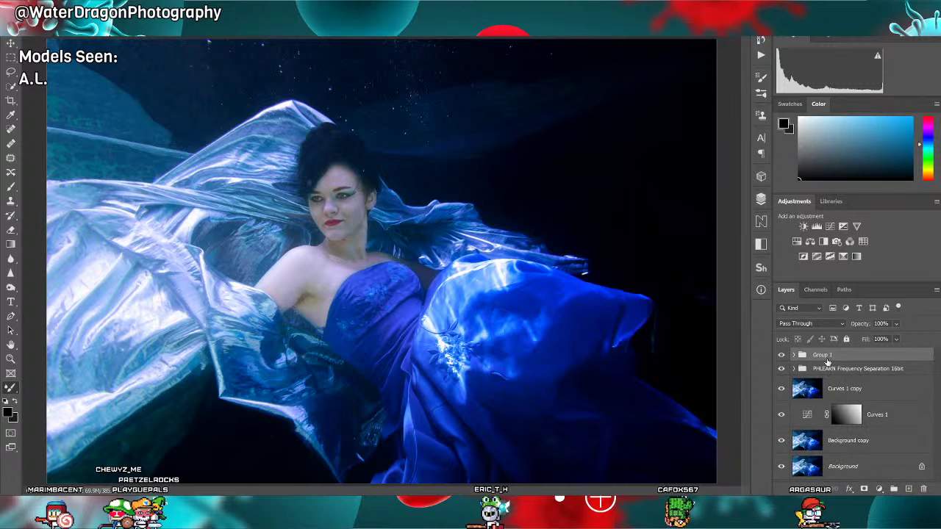
type("Skin")
key("Return")
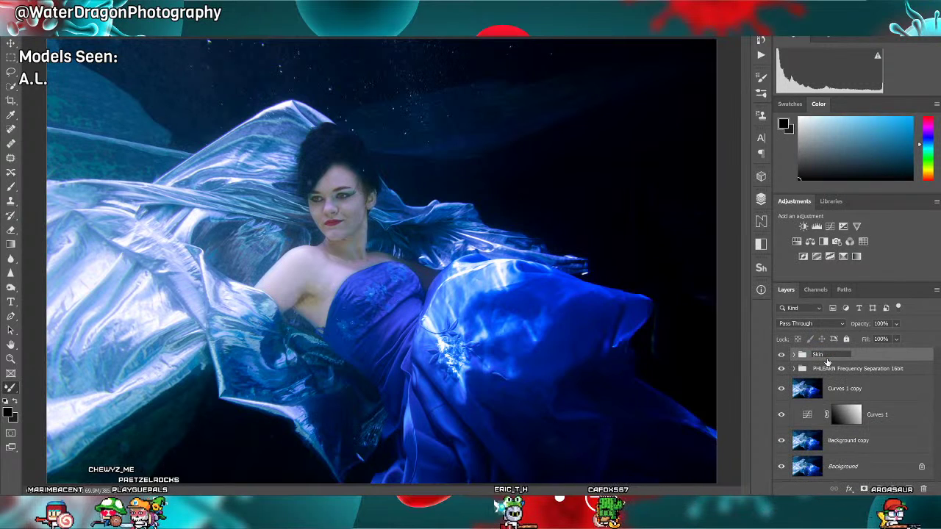
Reduce the Skin group's opacity to 62%, comparing the image with the group hidden and shown.
left_click(782, 355)
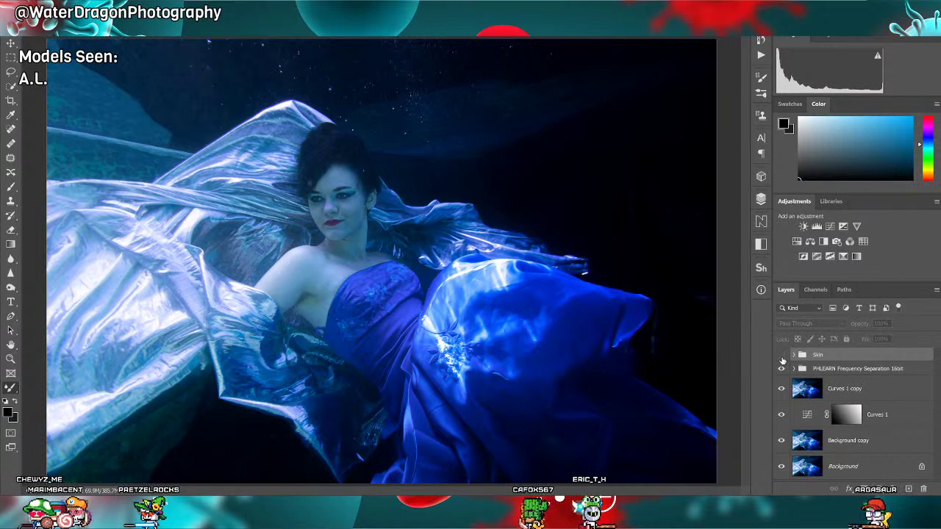
left_click(782, 356)
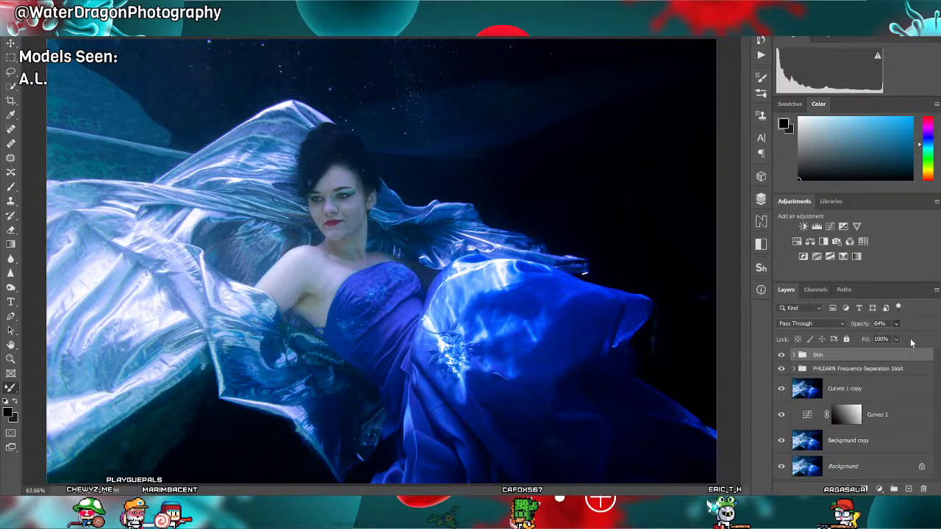
left_click(781, 355)
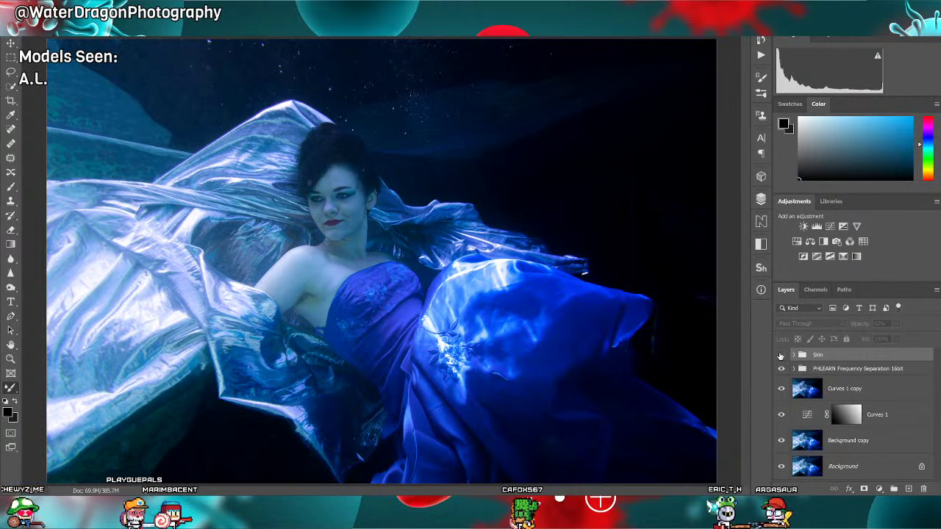
left_click(781, 354)
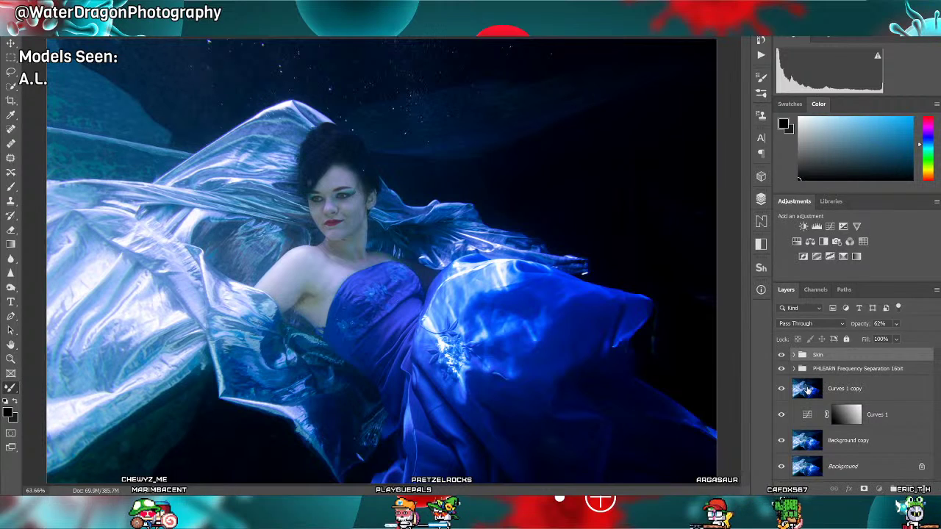
Try to fill the lassoed dark green gap below the silver fabric's lower edge on the Curves 1 copy layer.
left_click(845, 389)
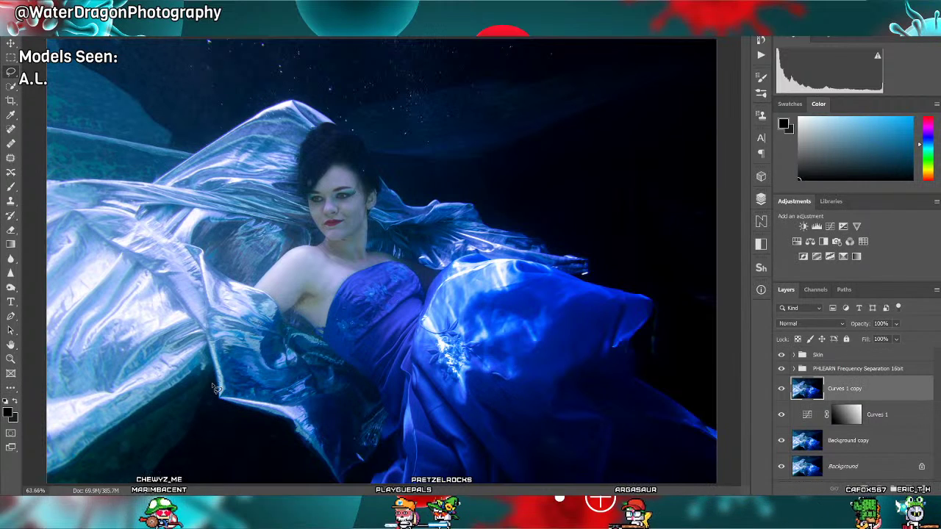
mouse_move(211, 382)
left_mouse_down()
mouse_move(190, 382)
mouse_move(48, 480)
left_mouse_up()
left_click_drag(208, 435, 216, 397)
key("i")
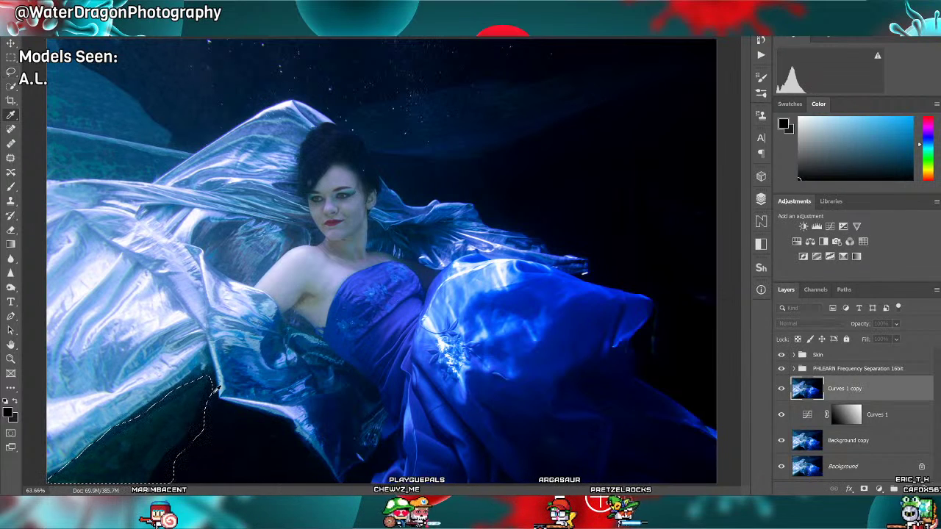
key("l")
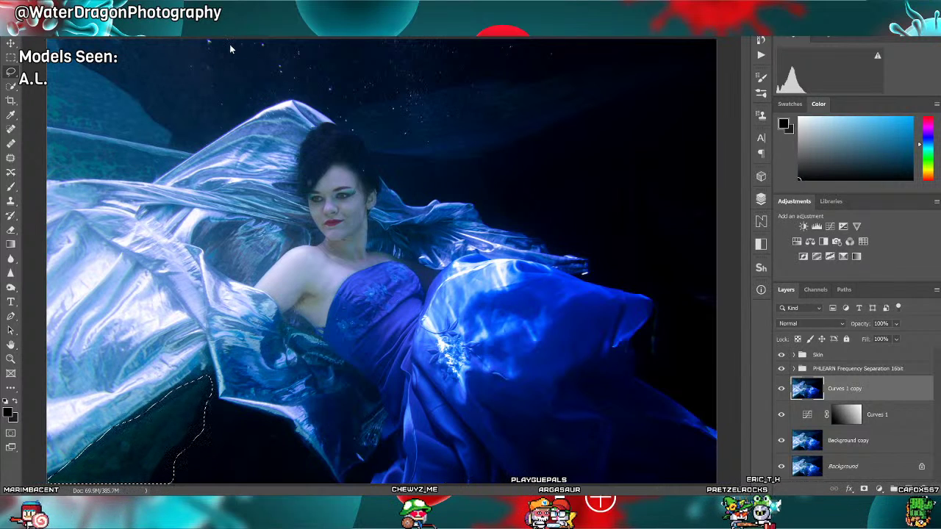
left_click(211, 391)
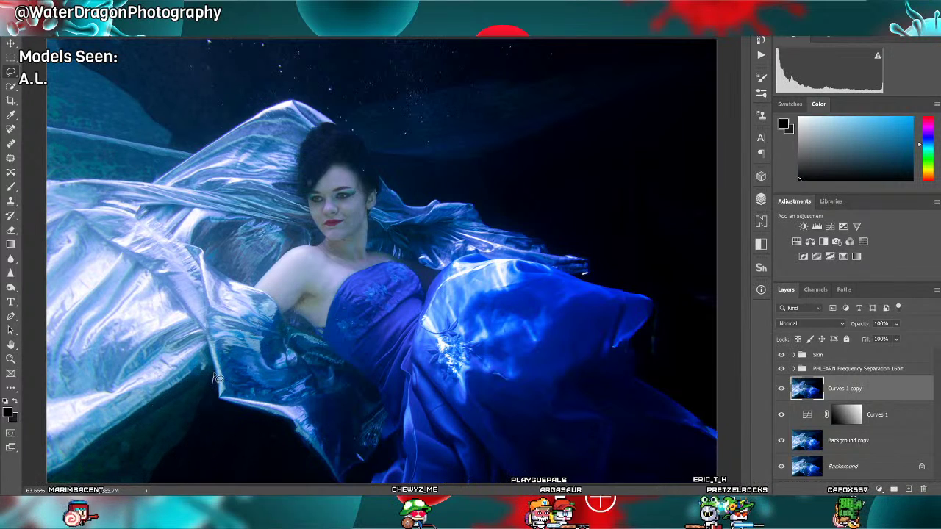
left_click_drag(128, 427, 87, 457)
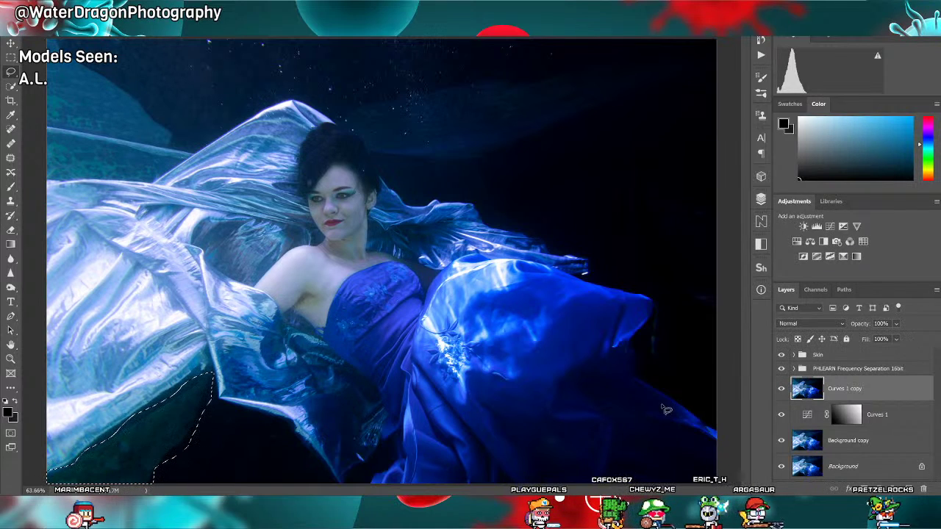
left_click(242, 430)
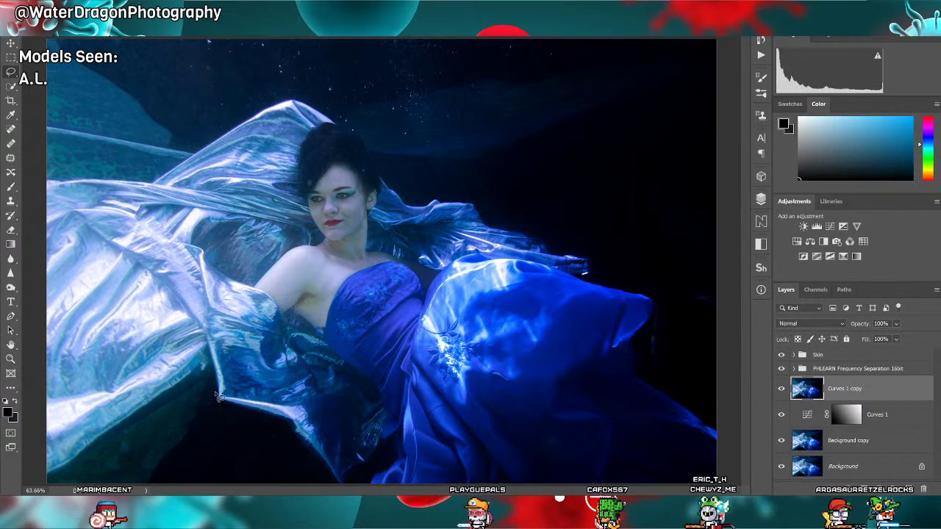
mouse_move(210, 375)
left_mouse_down()
mouse_move(28, 487)
mouse_move(179, 464)
mouse_move(199, 440)
mouse_move(215, 388)
left_mouse_up()
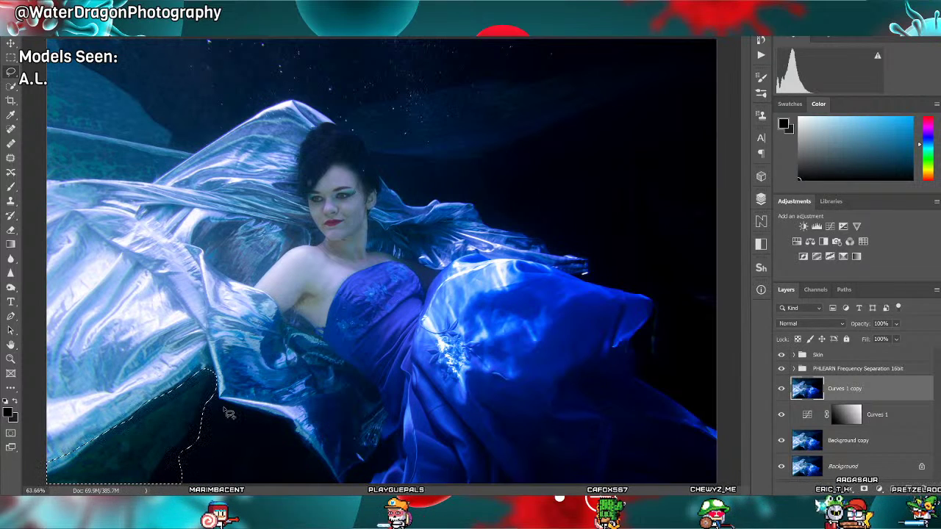
key("i")
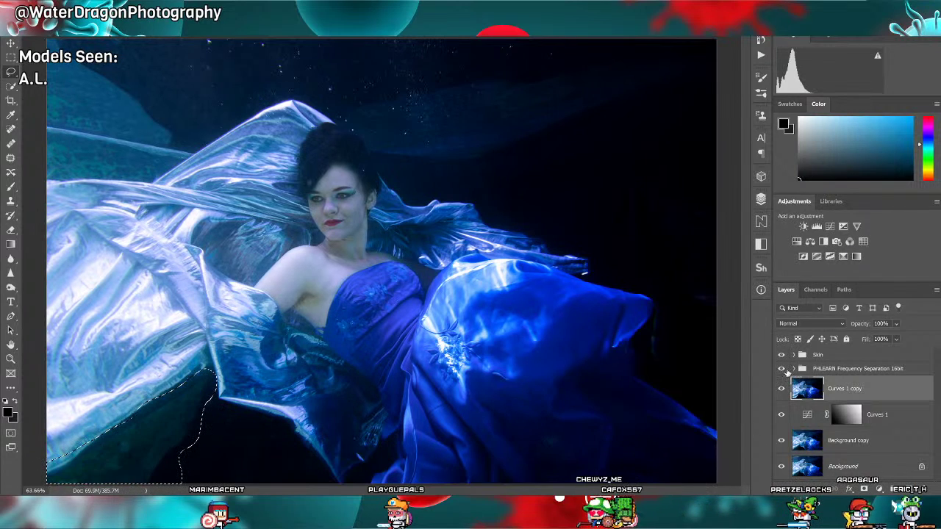
Check the fabric fill with the frequency separation group hidden and shown, and undo the fill and its selection.
left_click(782, 369)
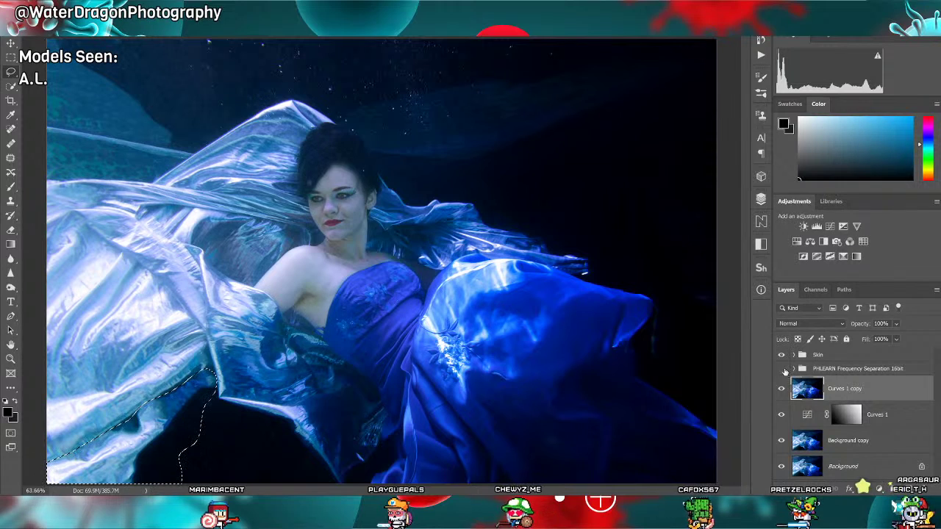
left_click(793, 369)
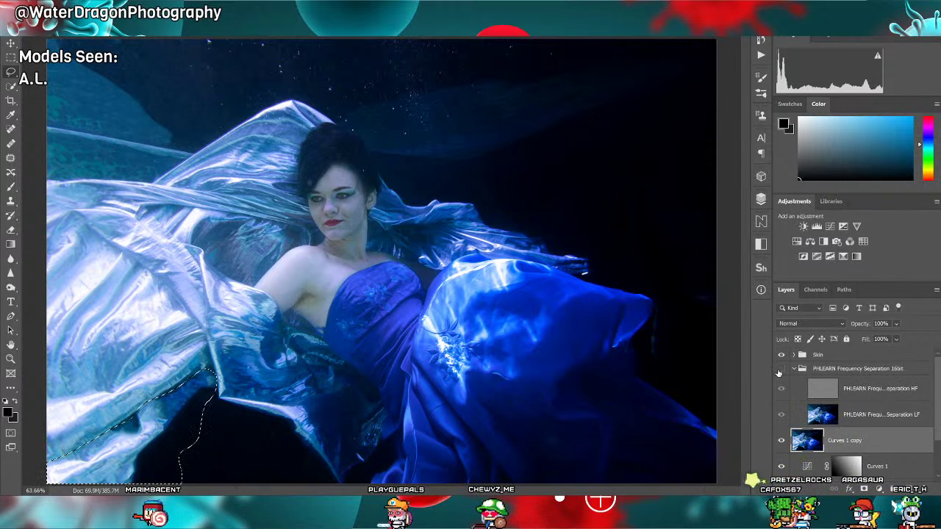
left_click(781, 369)
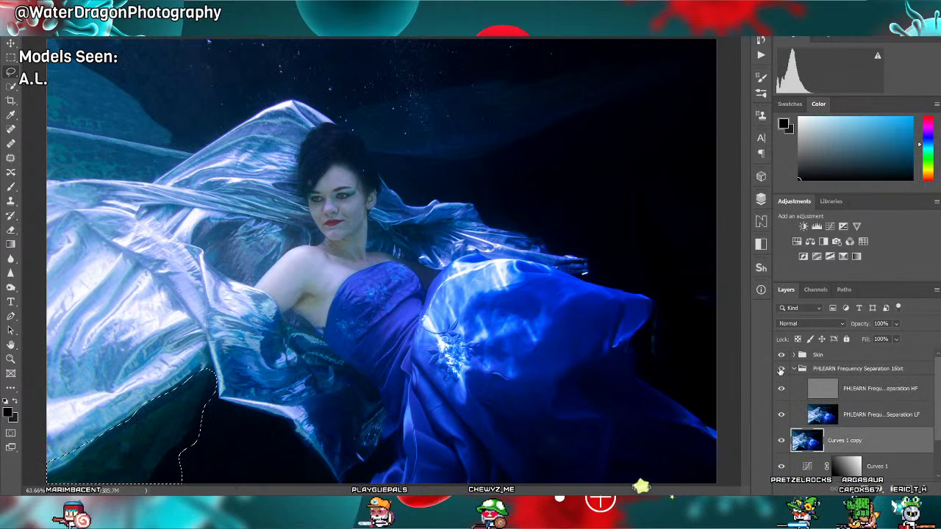
left_click(782, 369)
left_click(783, 369)
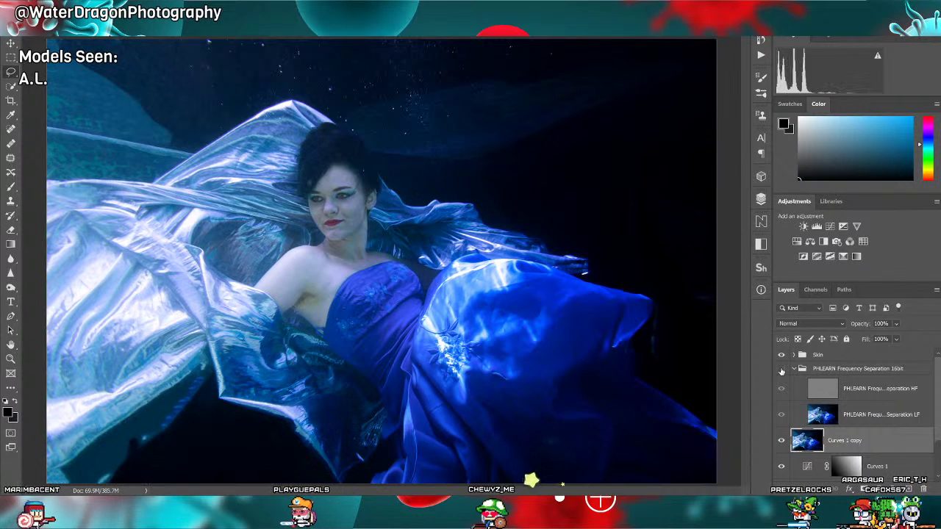
left_click(782, 369)
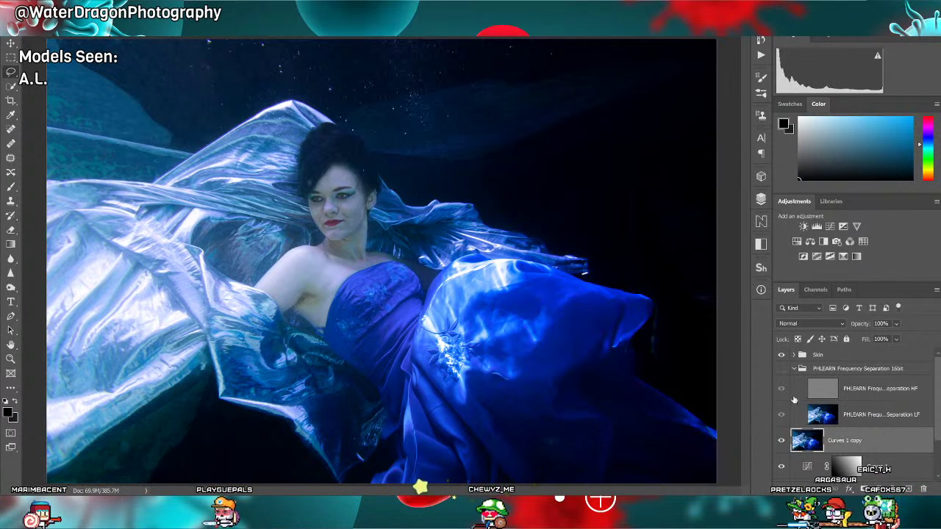
left_click(794, 368)
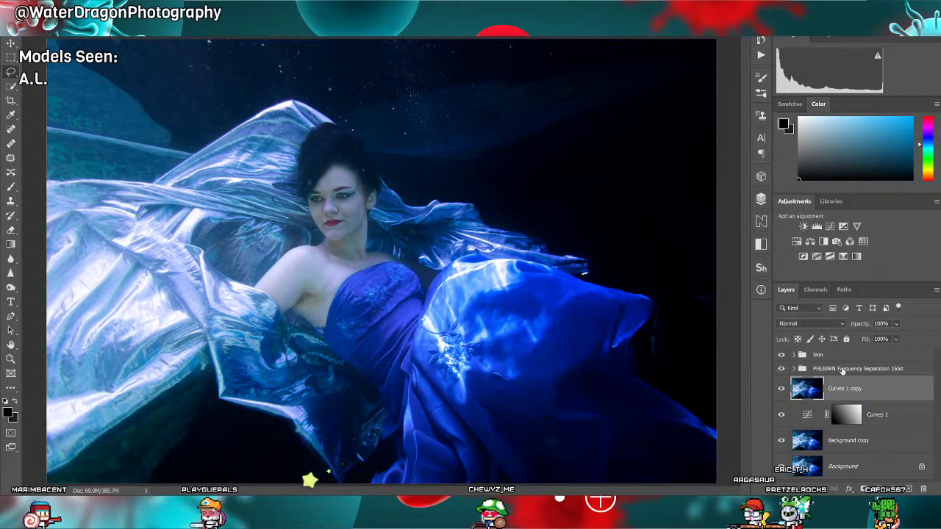
Duplicate the PHLEARN Frequency Separation 16bit group, merge the copy into a single layer, and compare it hidden and shown.
left_click_drag(868, 395, 919, 489)
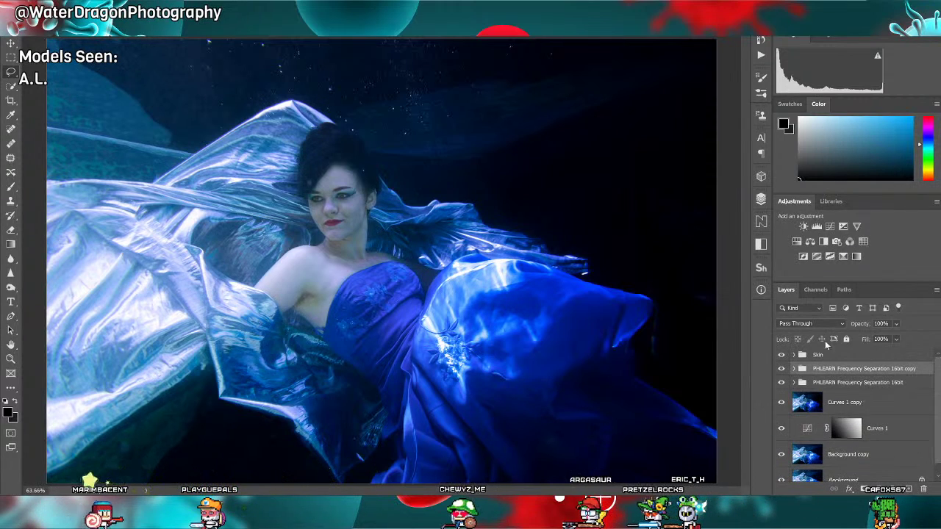
key("ctrl+r")
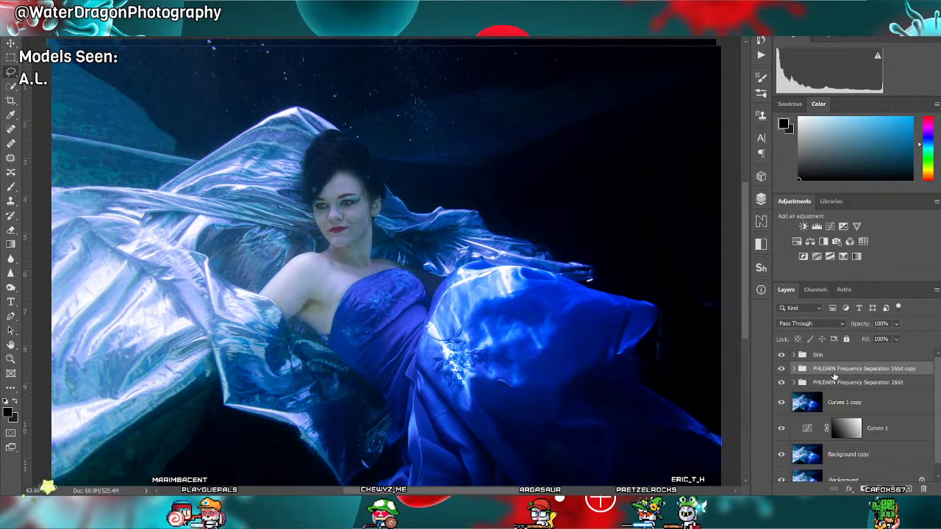
key("ctrl+e")
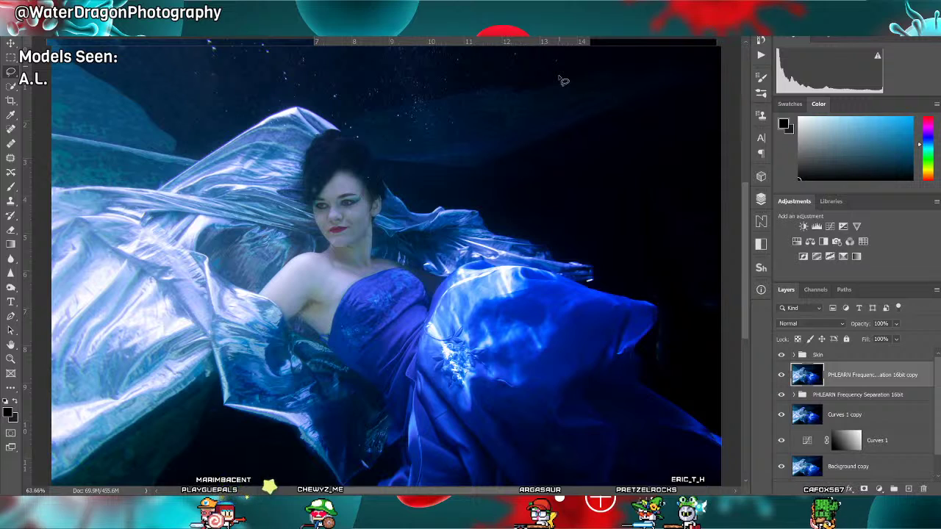
key("ctrl+r")
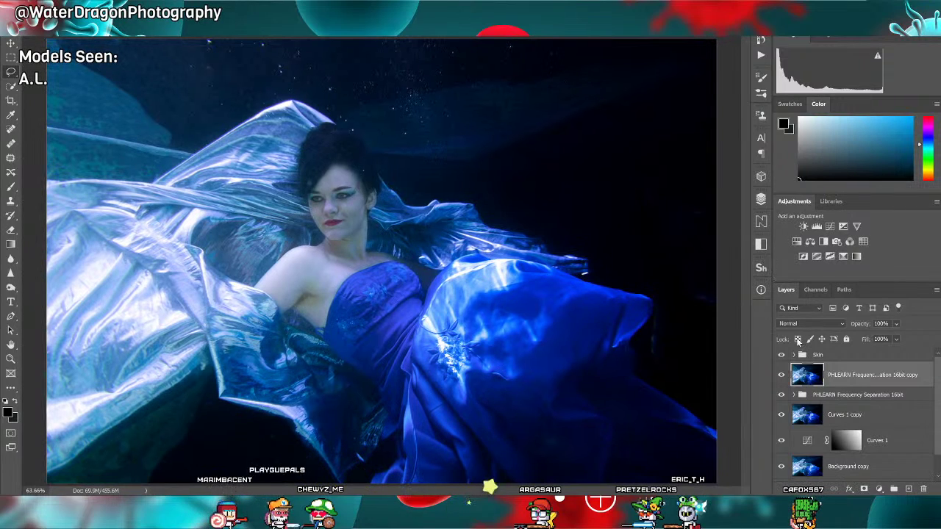
left_click(781, 376)
left_click(781, 377)
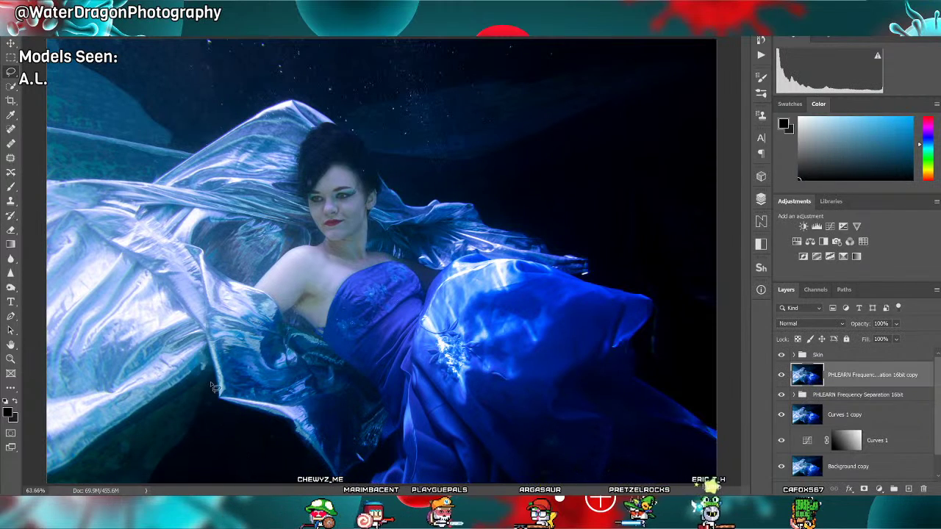
Lasso the dark gap below the silver fabric on the merged frequency separation copy, fill it with extended fabric, and deselect.
mouse_move(211, 378)
left_mouse_down()
mouse_move(143, 403)
mouse_move(48, 459)
mouse_move(163, 493)
mouse_move(199, 431)
mouse_move(213, 376)
left_mouse_up()
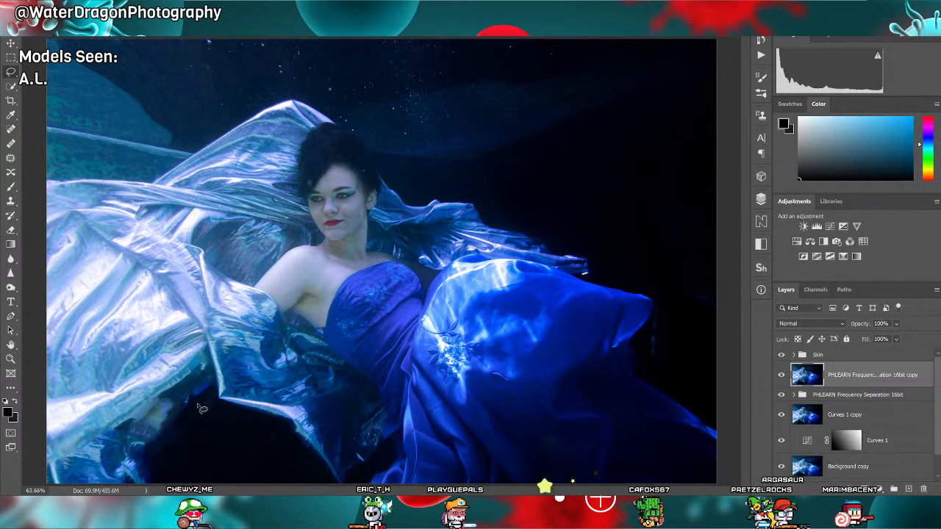
mouse_move(212, 375)
left_mouse_down()
mouse_move(146, 403)
mouse_move(138, 421)
mouse_move(76, 442)
mouse_move(44, 469)
mouse_move(146, 490)
mouse_move(201, 402)
left_mouse_up()
key("Return")
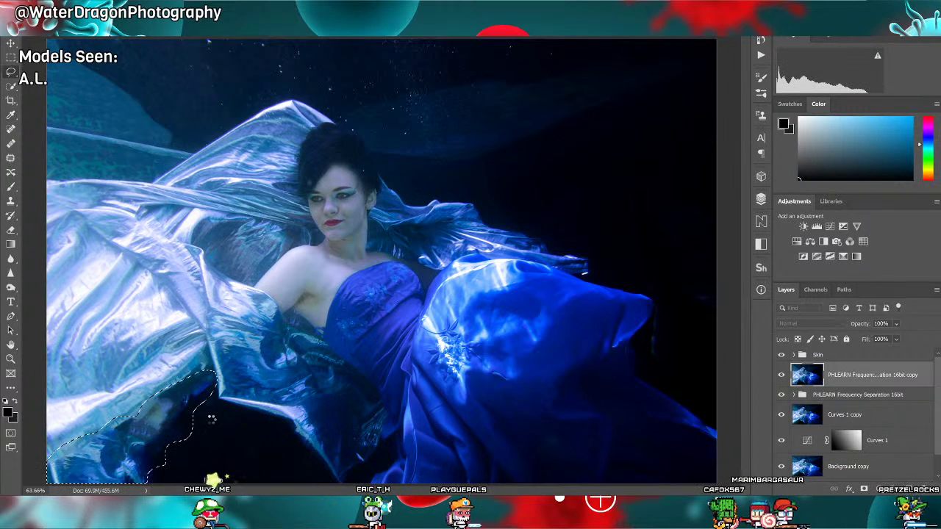
key("ctrl+d")
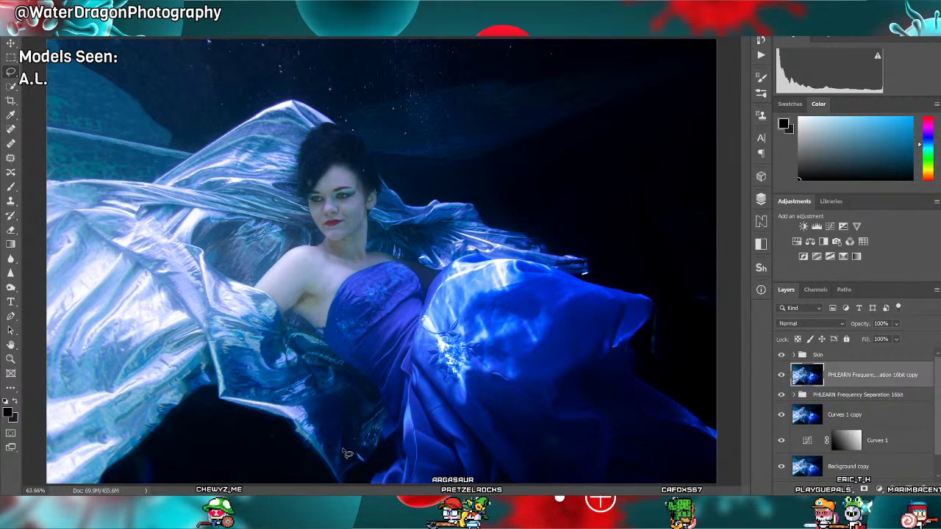
Add a Selective Color adjustment clipped to Curves 2 in the Skin group, adjust the skin tones, and compare before and after.
left_click(809, 355)
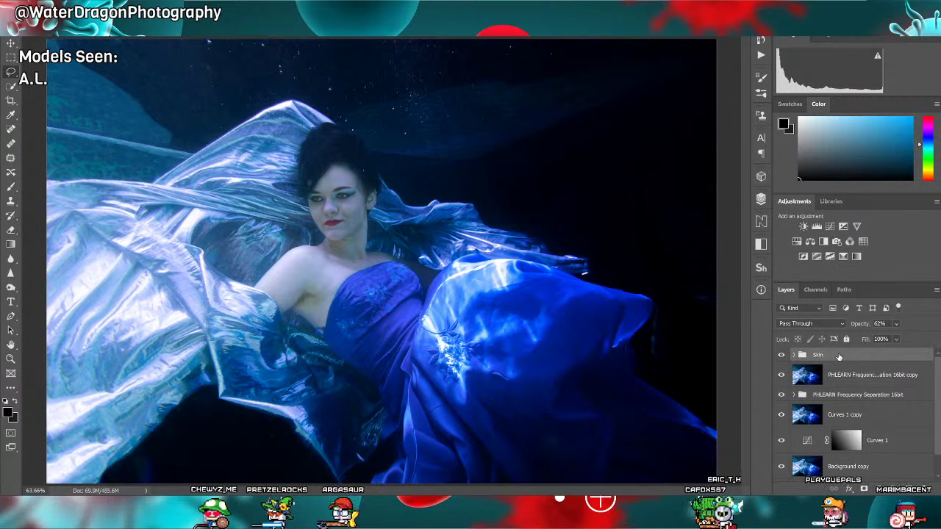
left_click(793, 355)
left_click(805, 374)
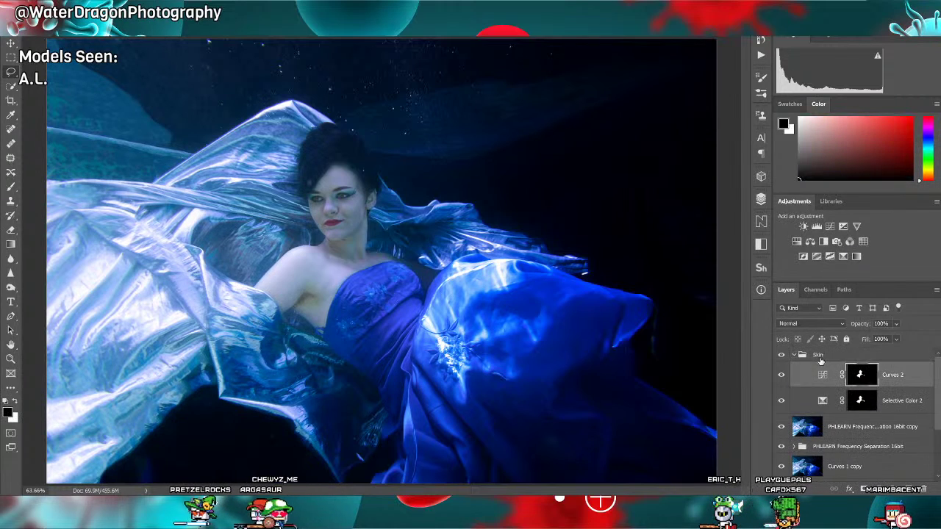
left_click(843, 257)
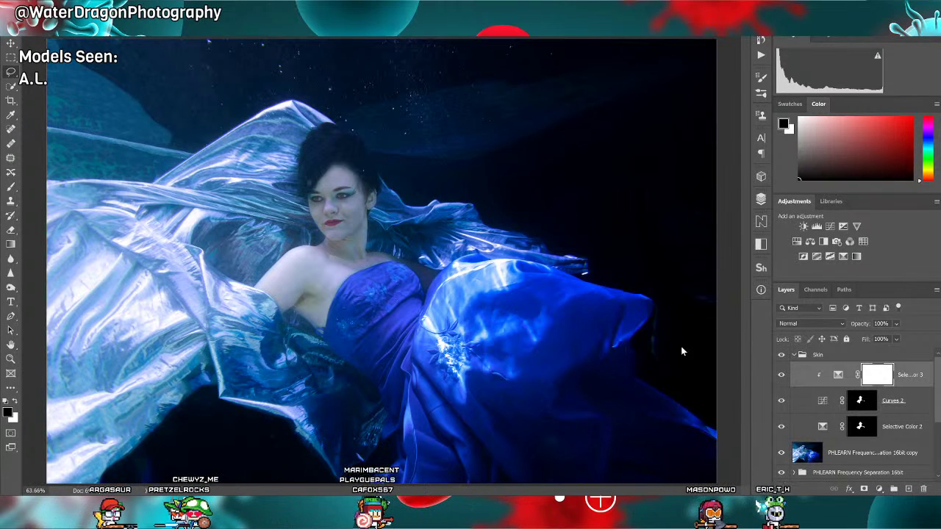
left_click(781, 375)
left_click(781, 375)
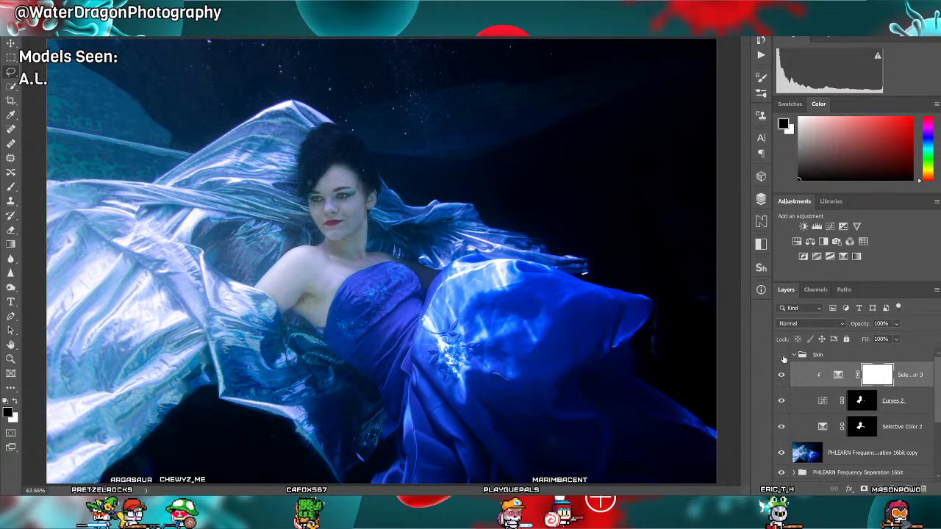
left_click(781, 355)
left_click(781, 356)
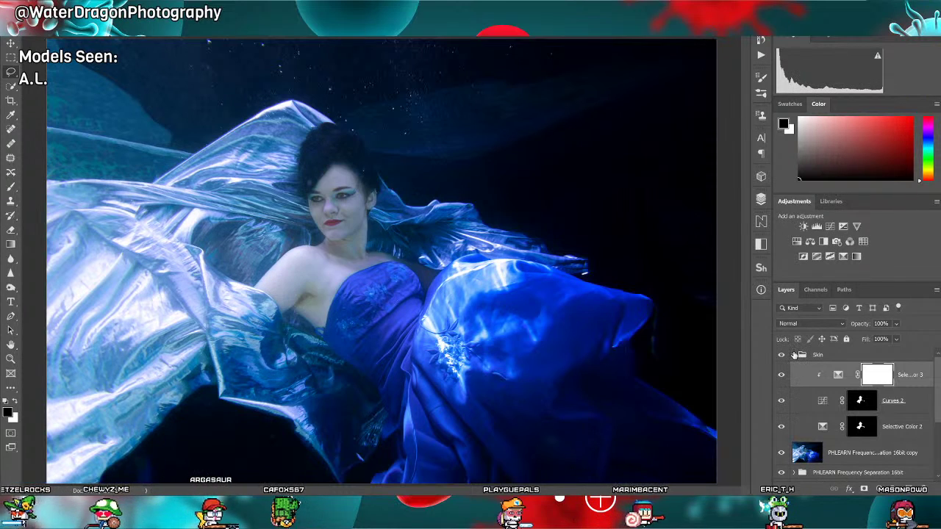
Collapse the Skin group and add a new blank layer above it.
left_click(794, 356)
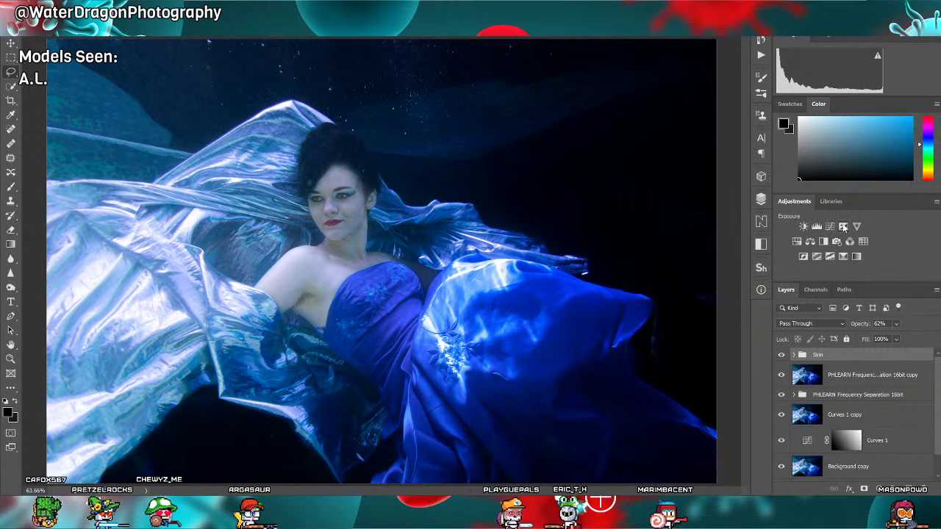
key("ctrl+shift+alt+n")
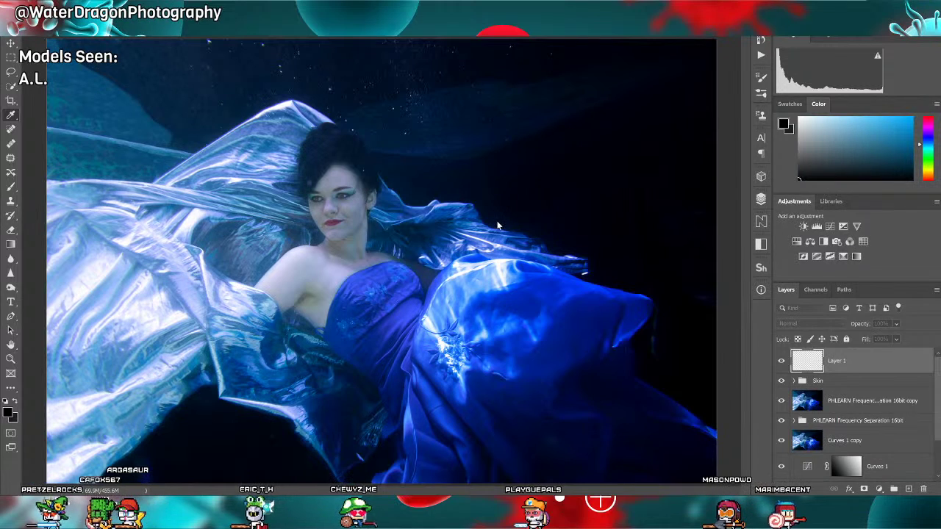
Fill Layer 1 with neutral middle gray and set its blend mode to Overlay.
key("Return")
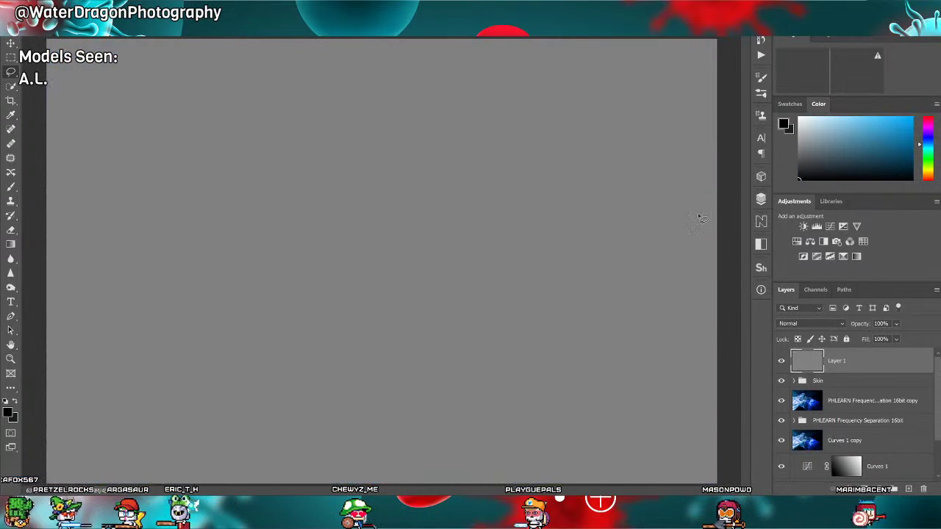
left_click(824, 324)
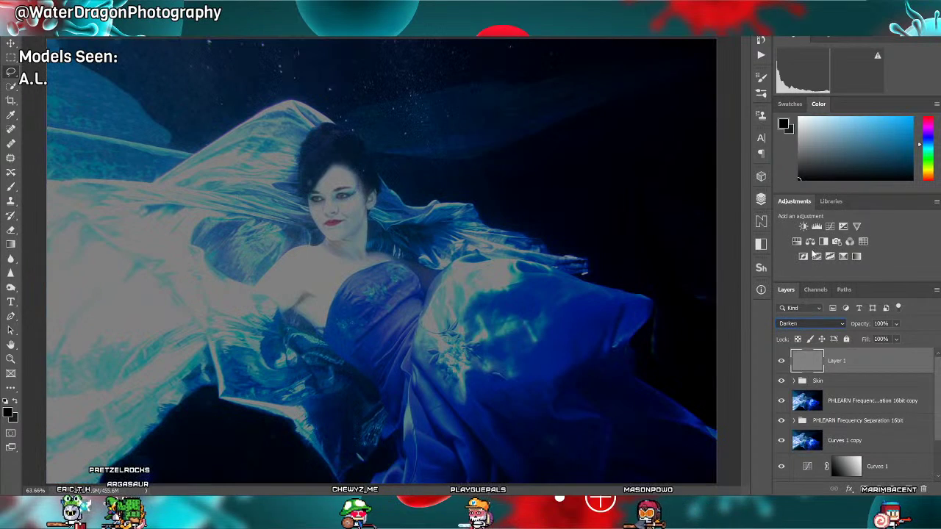
left_click(812, 235)
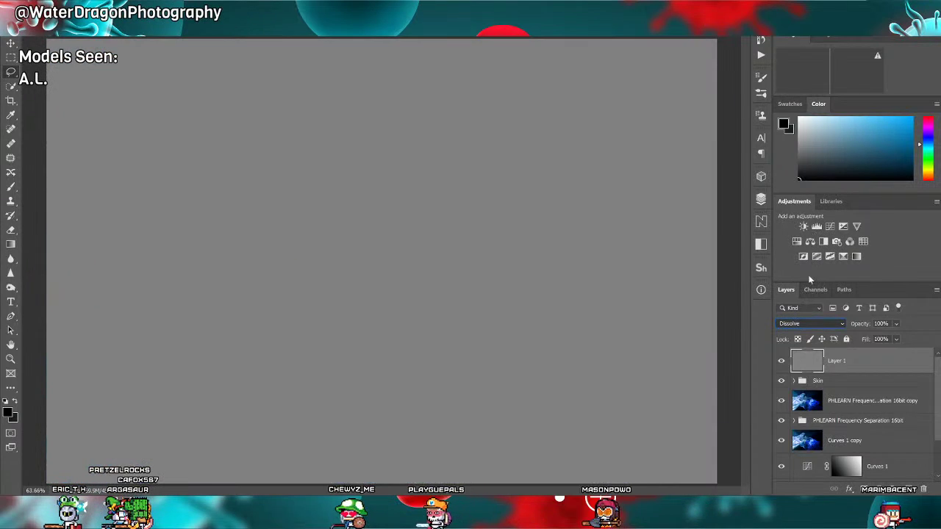
key("Down")
key("Down")
key("Down")
key("Down")
key("Down")
key("Down")
key("Down")
key("Down")
key("Down")
key("Down")
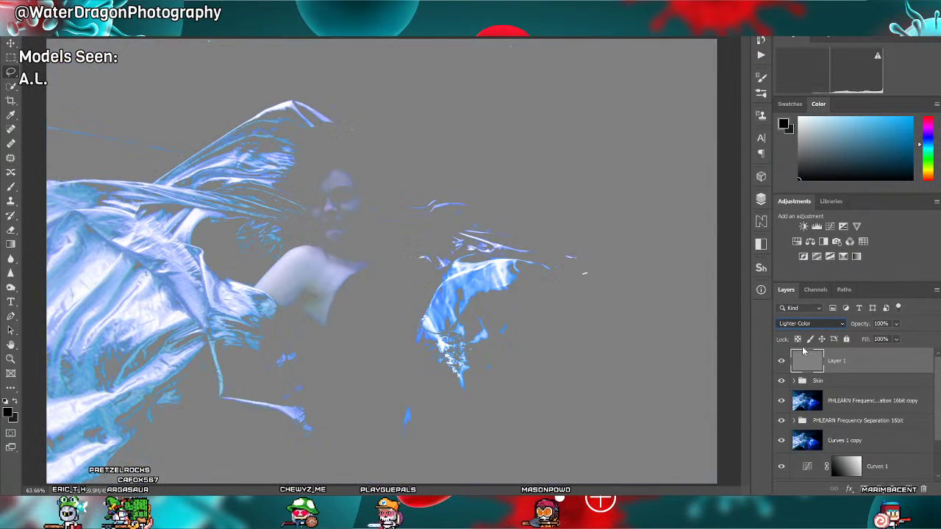
key("Down")
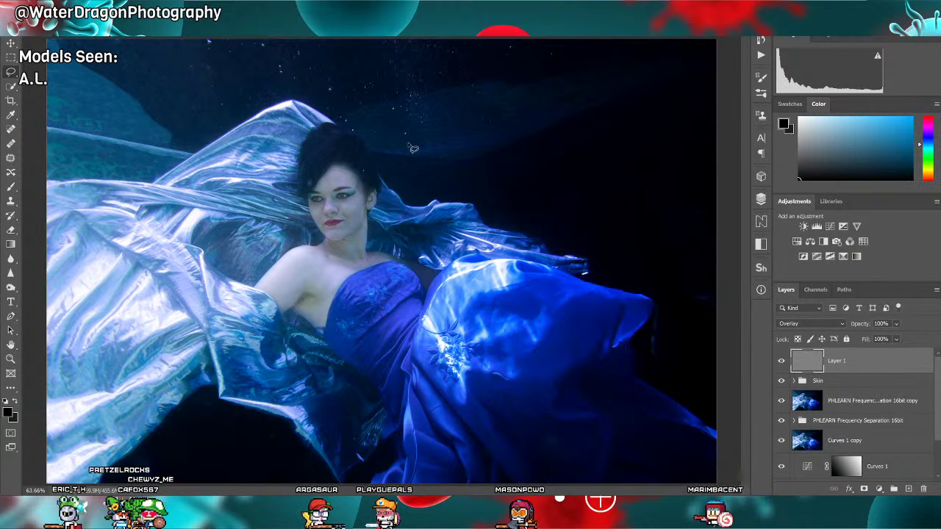
Examine the woman's face, neck and shoulder up close with the Overlay gray layer active.
key("ctrl+plus")
key("ctrl+plus")
key("ctrl+plus")
scroll(411, 147, "up", 4)
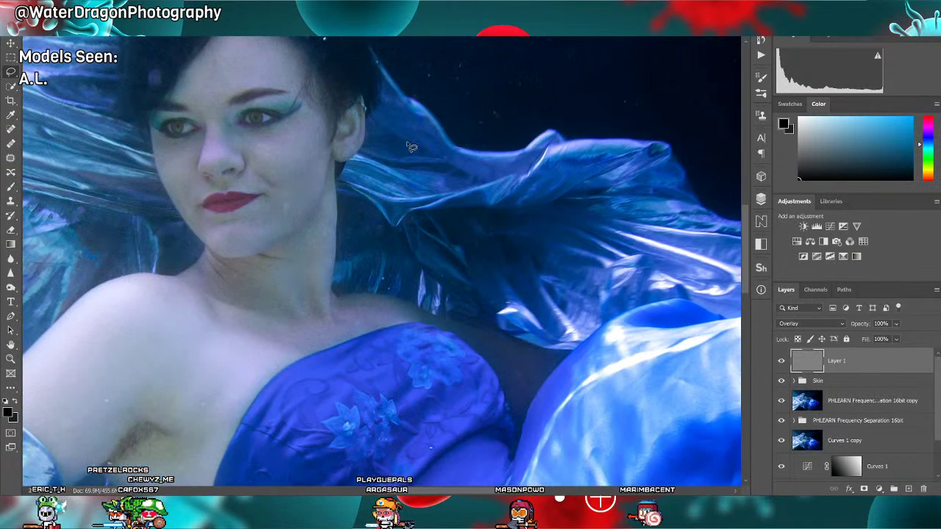
left_click_drag(253, 386, 439, 429)
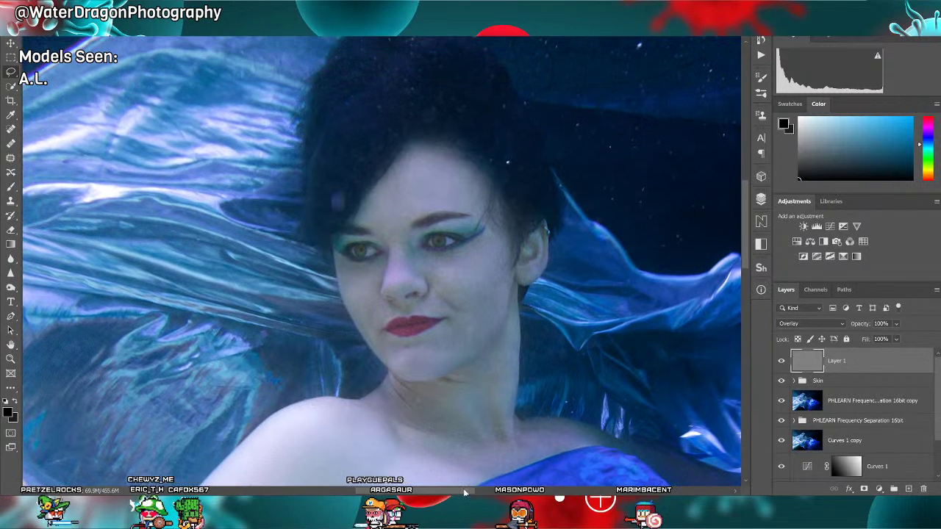
left_click_drag(465, 493, 489, 447)
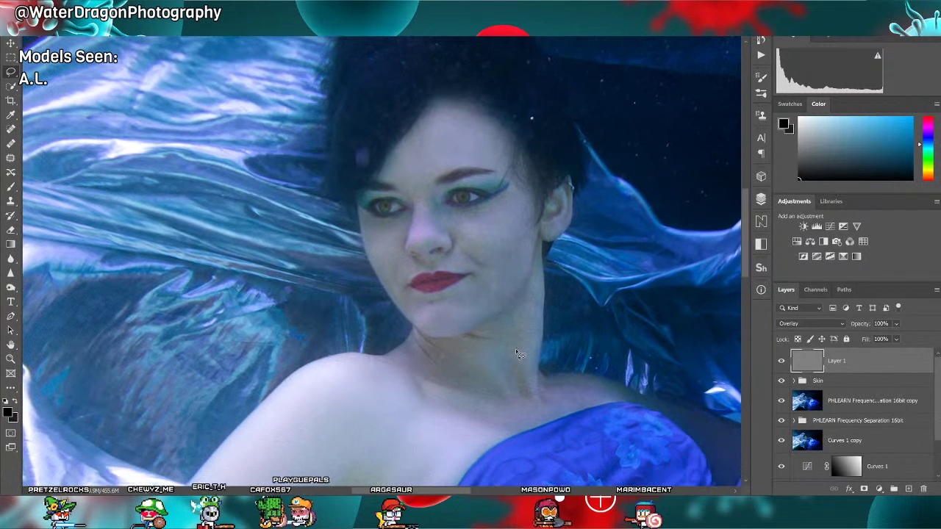
scroll(579, 311, "up", 2)
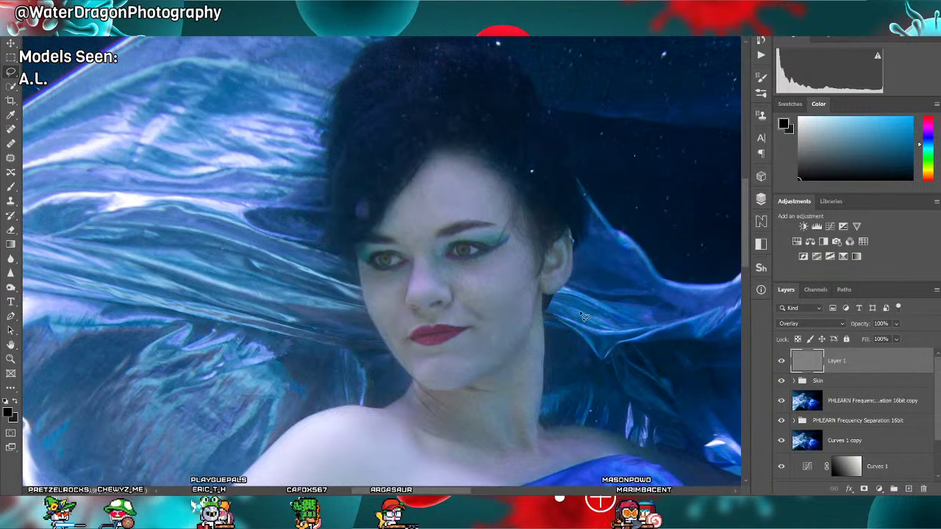
scroll(581, 314, "up", 1)
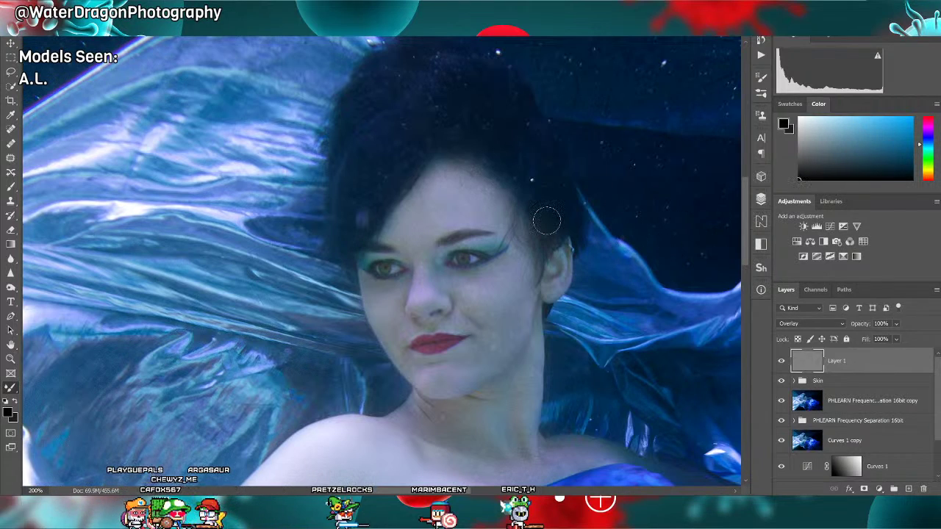
left_click_drag(440, 157, 494, 170)
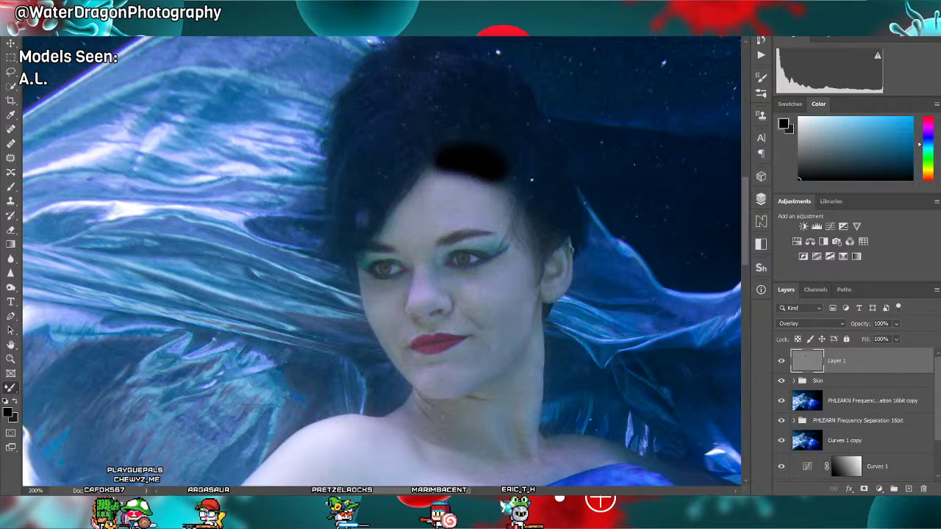
key("ctrl+z")
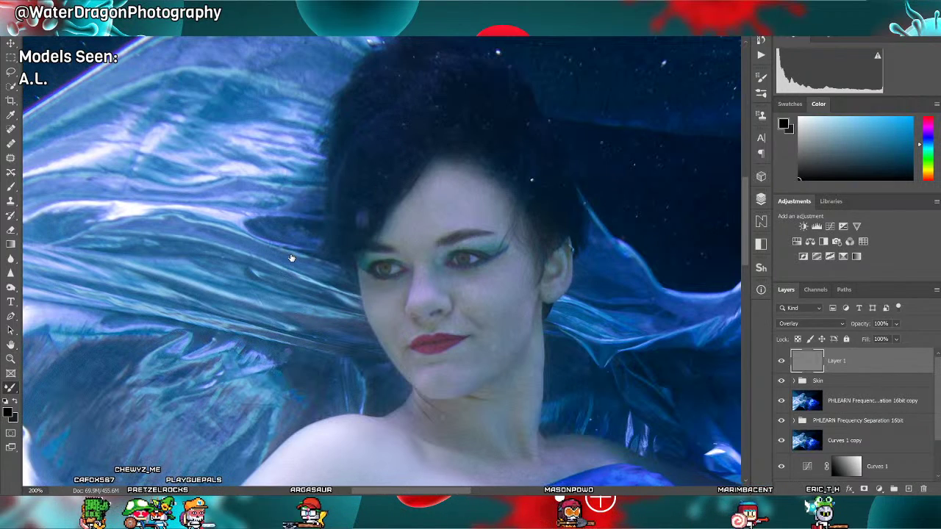
scroll(398, 152, "up", 1)
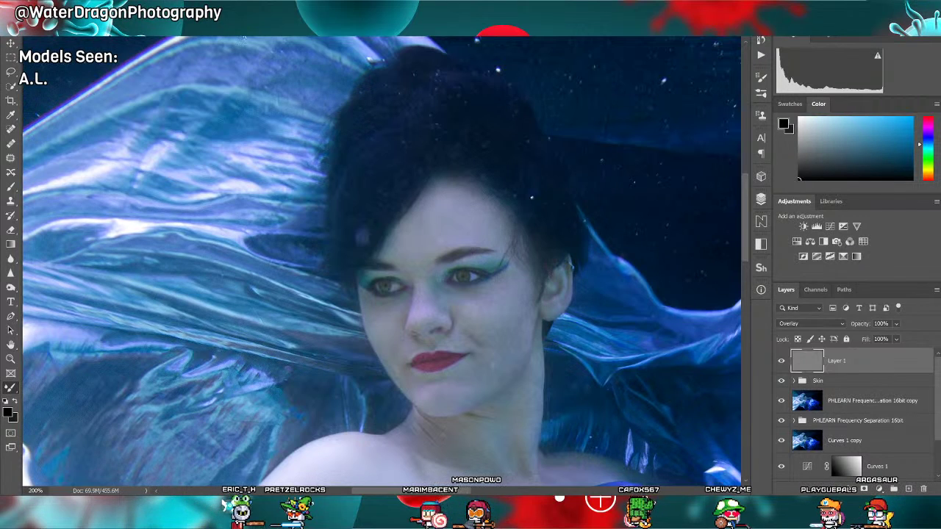
mouse_move(488, 237)
left_mouse_down()
mouse_move(446, 237)
mouse_move(430, 215)
left_mouse_up()
key("ctrl+z")
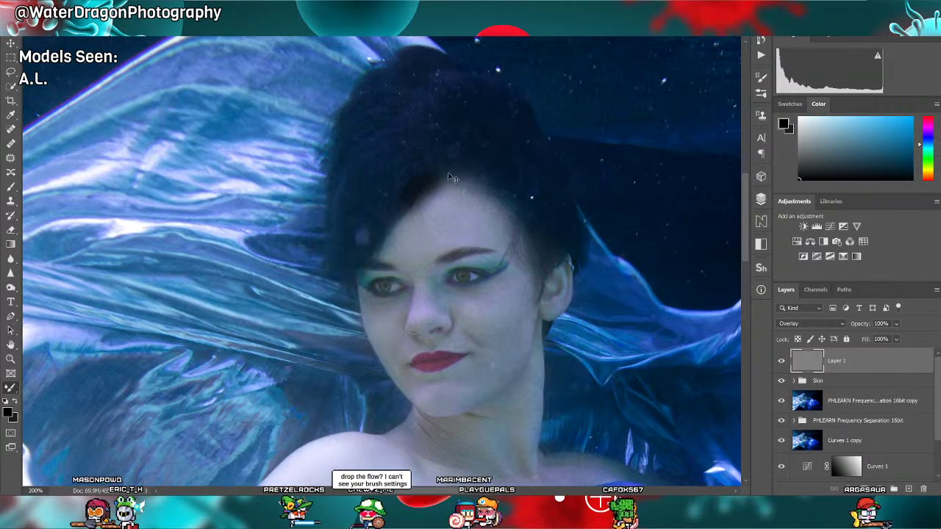
Burn in the shadows along the hairline, face and neck with a soft black brush on the Overlay-mode Layer 1.
key("l")
key("b")
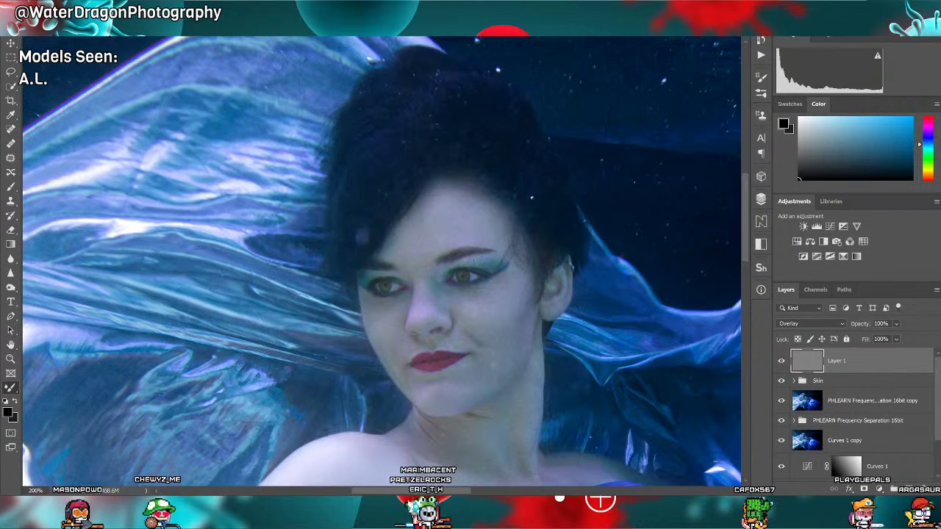
scroll(482, 320, "down", 5)
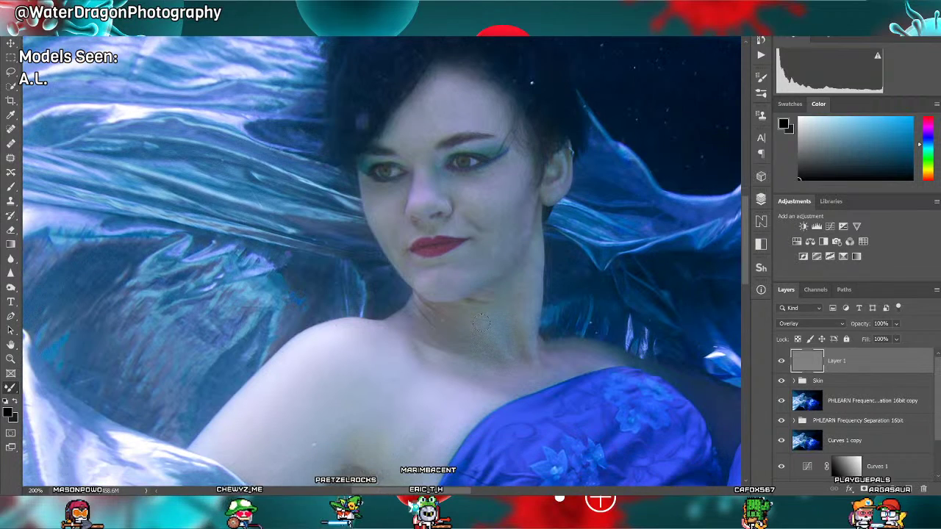
scroll(481, 321, "down", 1)
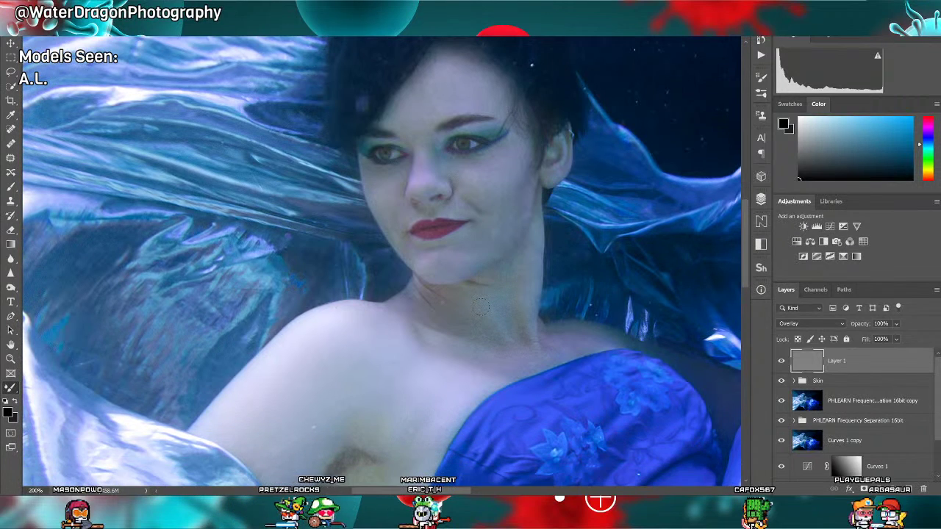
scroll(480, 309, "up", 1)
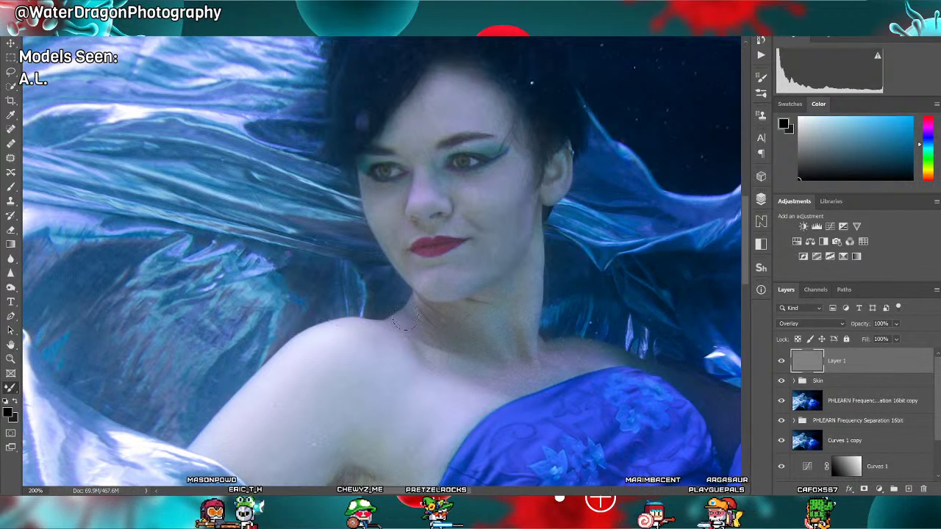
scroll(454, 321, "up", 3)
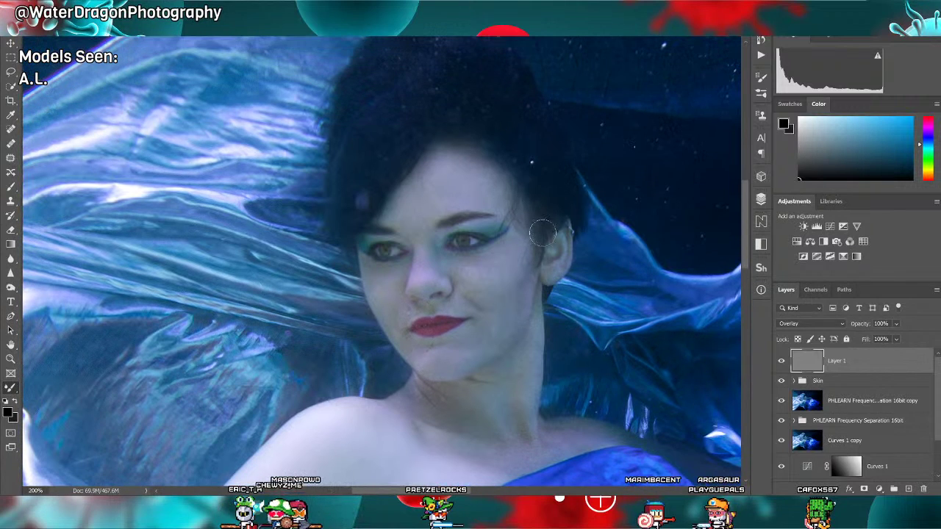
scroll(526, 167, "up", 3)
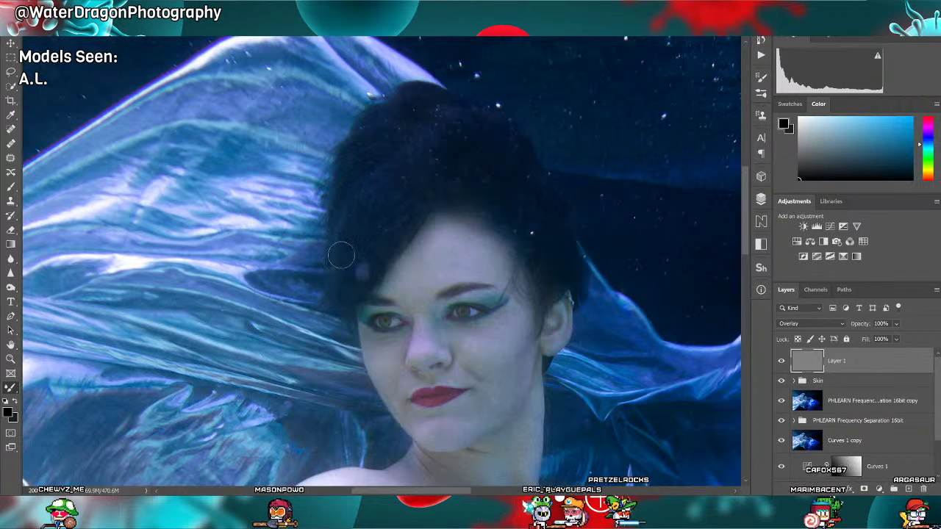
scroll(489, 226, "down", 2)
scroll(489, 226, "down", 2)
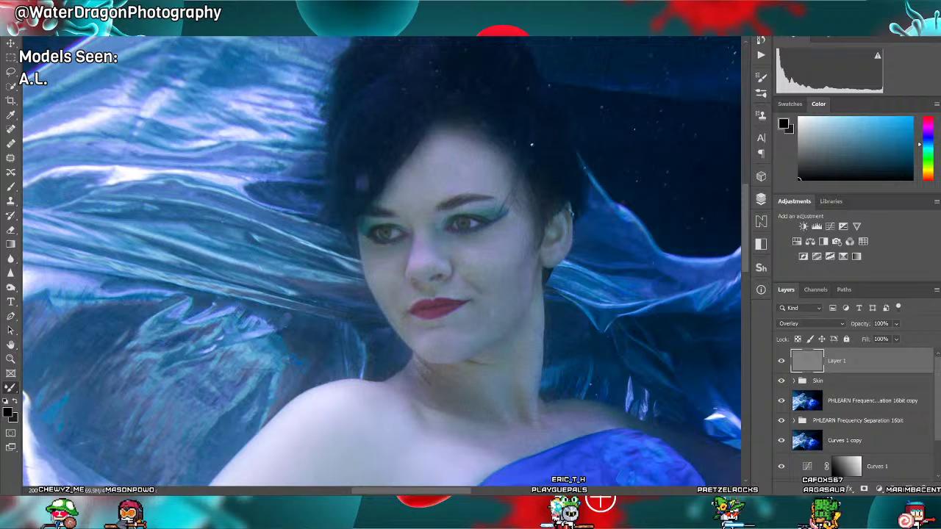
scroll(393, 277, "down", 6)
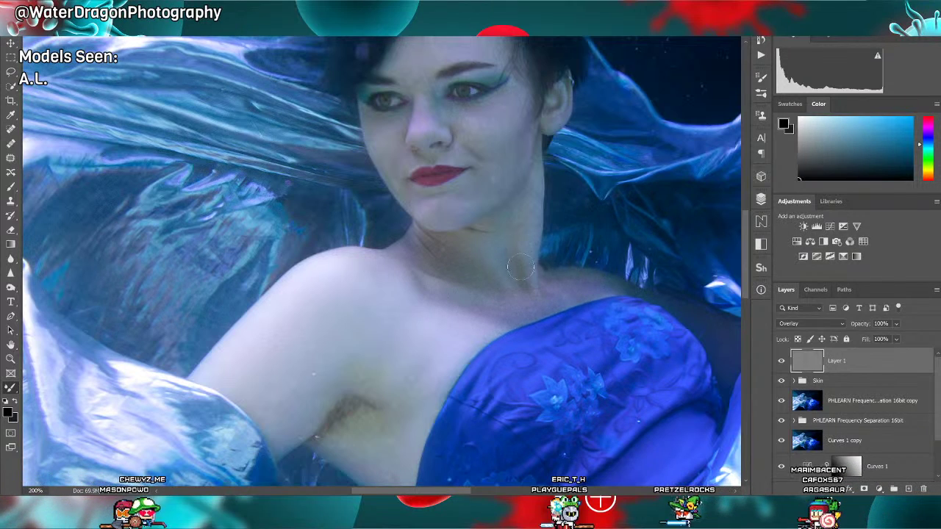
scroll(520, 272, "up", 4)
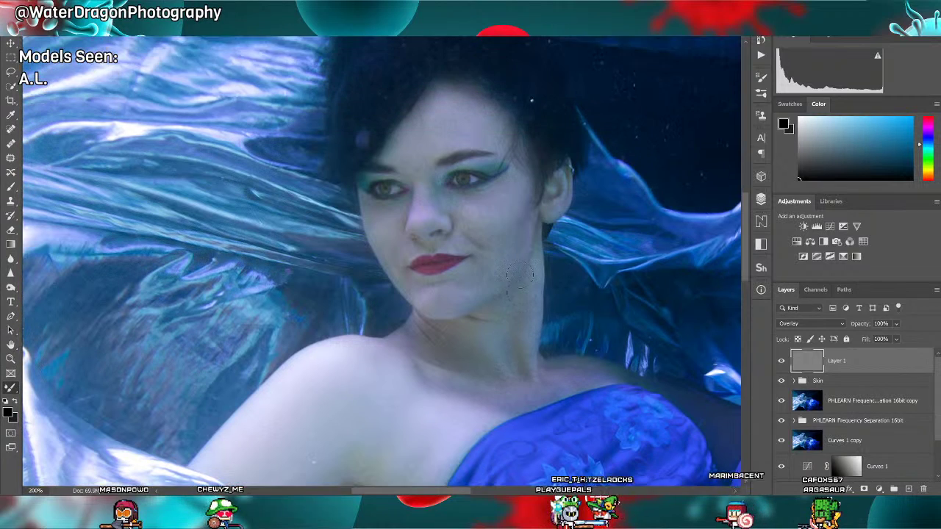
scroll(520, 274, "up", 4)
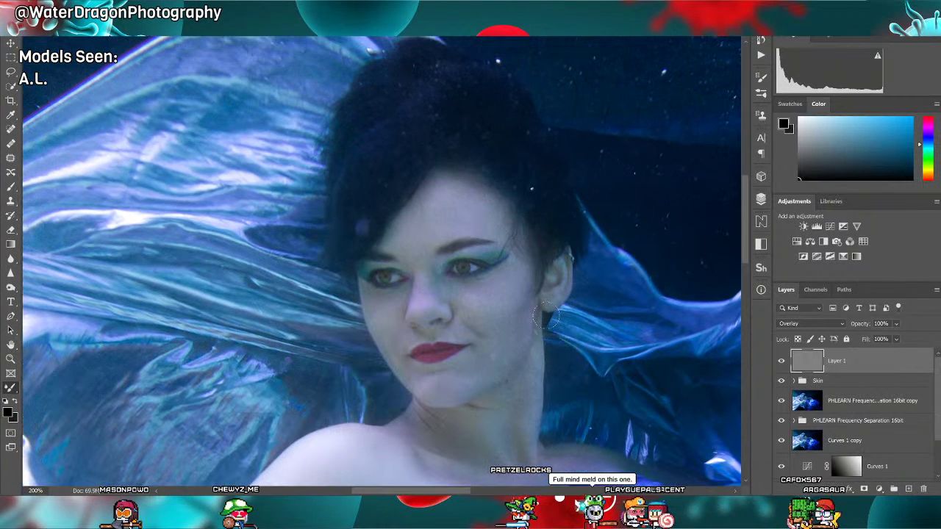
scroll(546, 318, "up", 1)
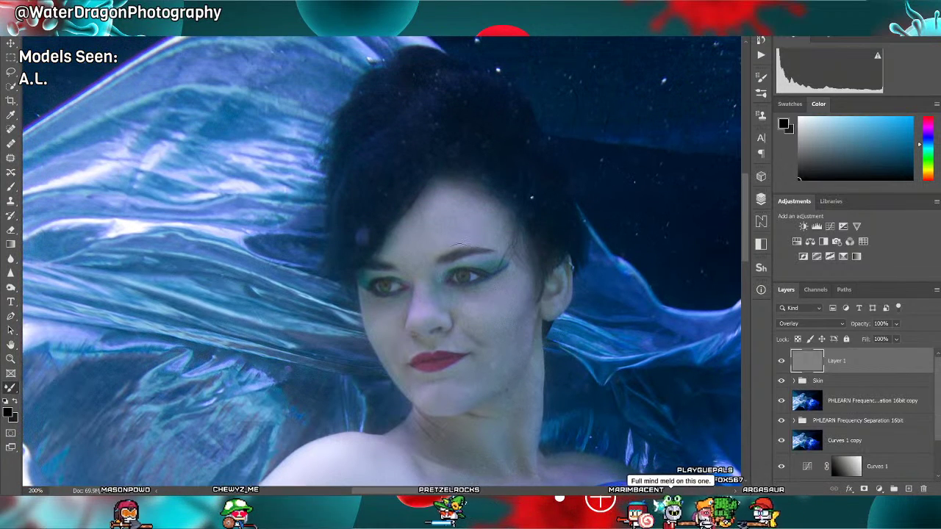
scroll(441, 247, "up", 1)
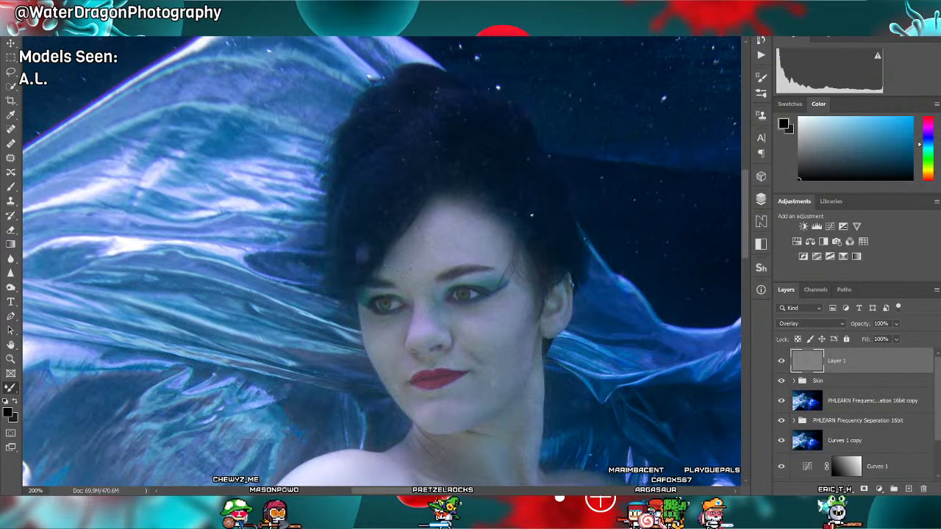
scroll(423, 328, "down", 2)
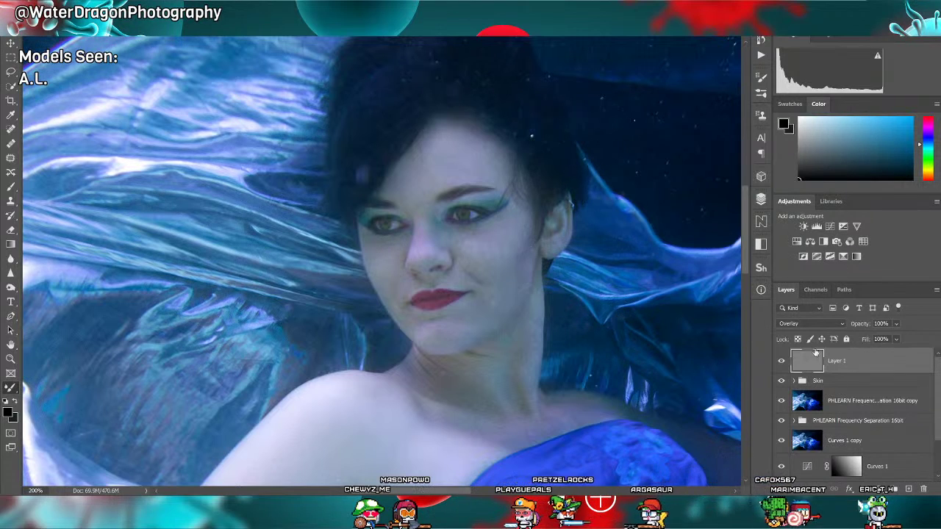
Fit the whole photo in view and compare it with and without Layer 1.
key("ctrl+0")
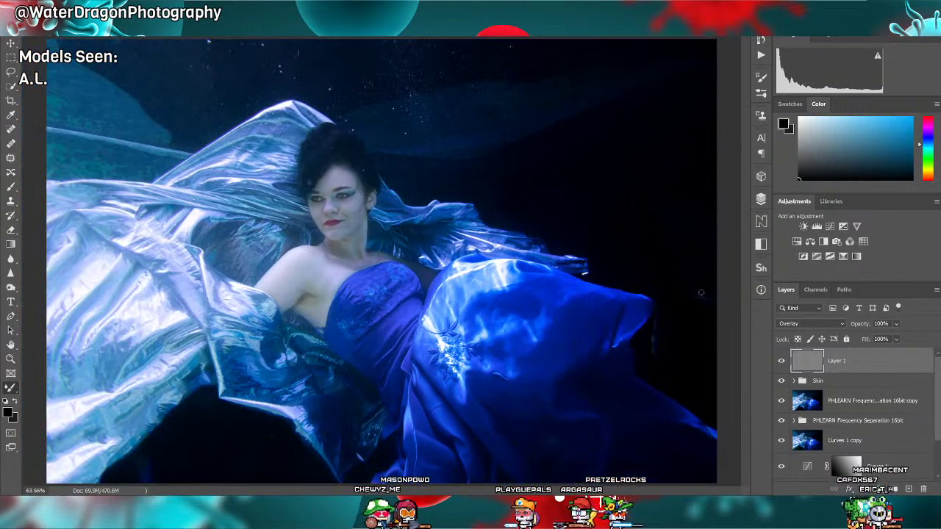
left_click(782, 361)
left_click(782, 361)
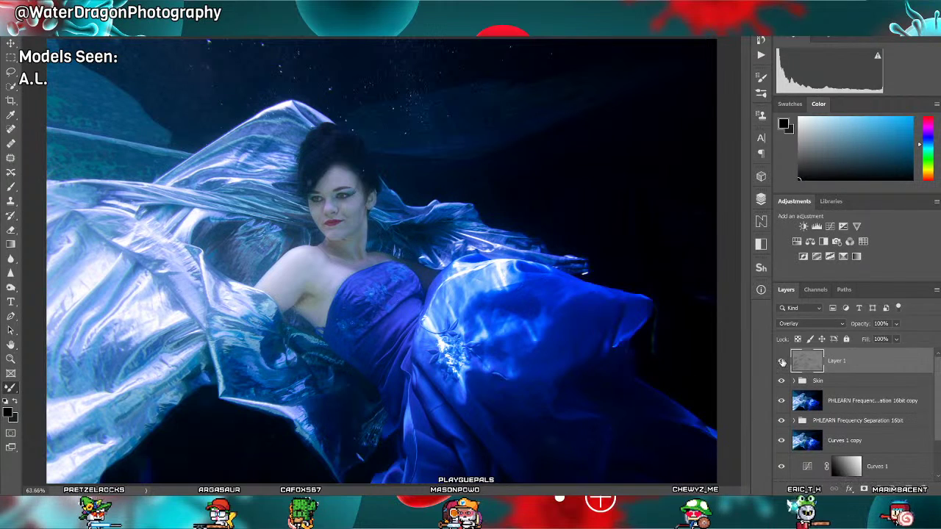
left_click(782, 361)
left_click(783, 362)
left_click(782, 363)
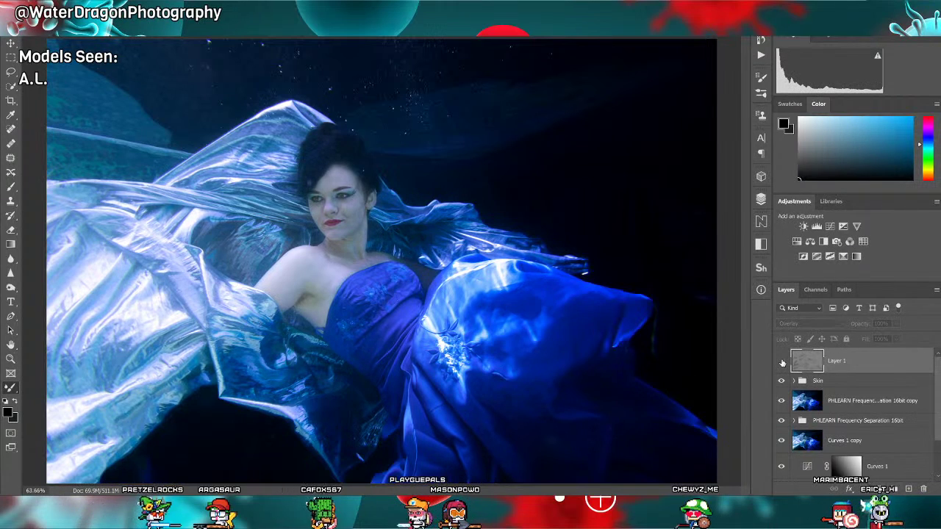
left_click(782, 362)
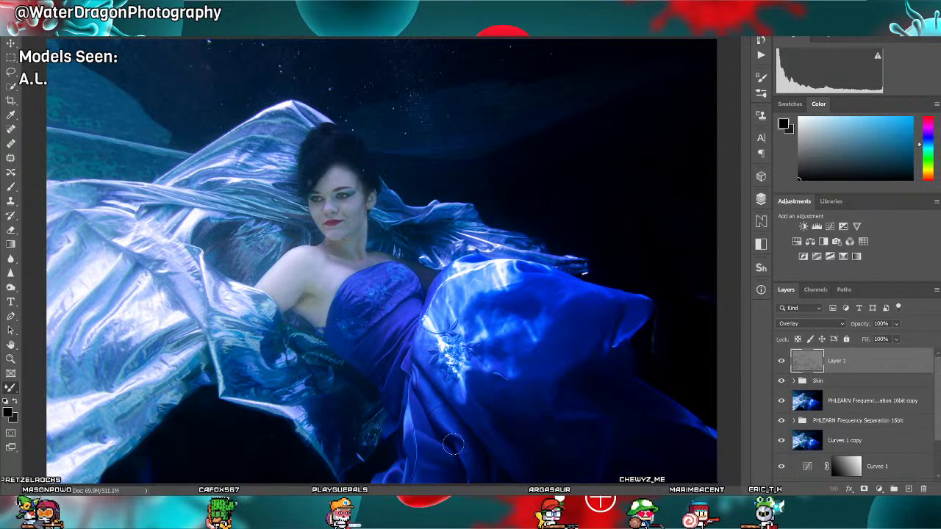
On the PHLEARN frequency separation copy layer, remove the blue loop at the bodice's side edge and its remnant by filling lasso selections.
key("ctrl+plus")
key("ctrl+plus")
key("ctrl+plus")
scroll(453, 443, "down", 5)
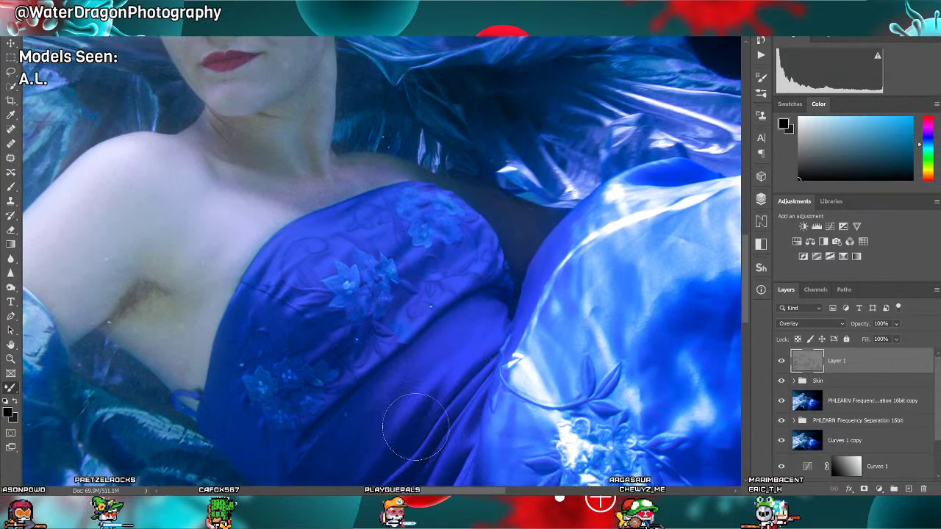
key("alt+bracketleft")
key("alt+bracketleft")
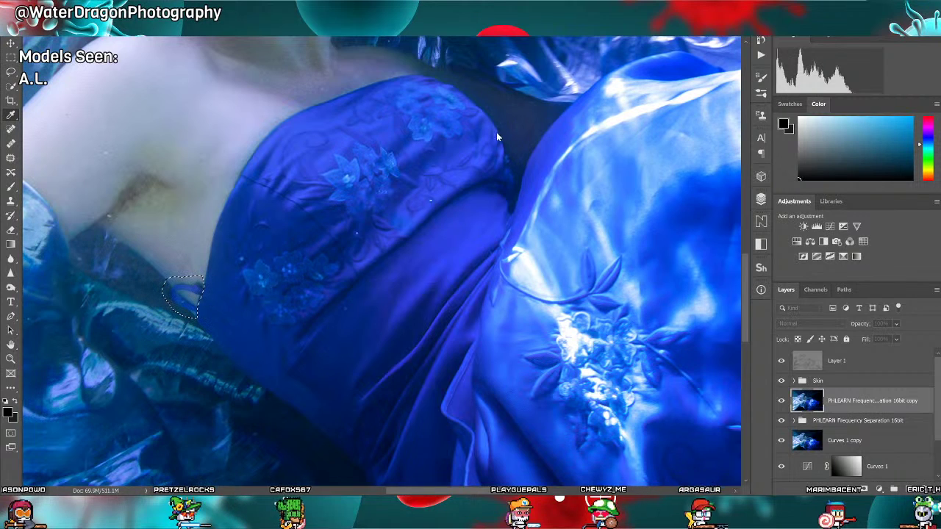
left_click(559, 123)
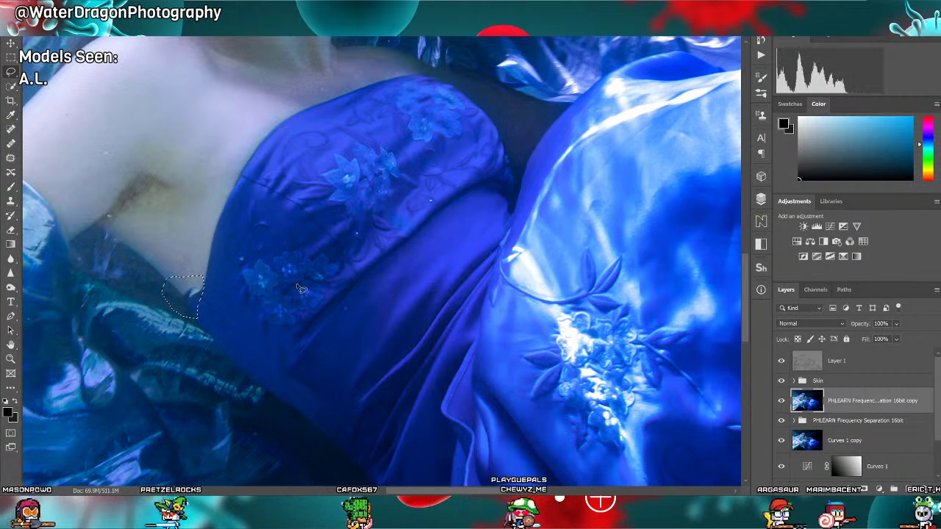
key("ctrl+d")
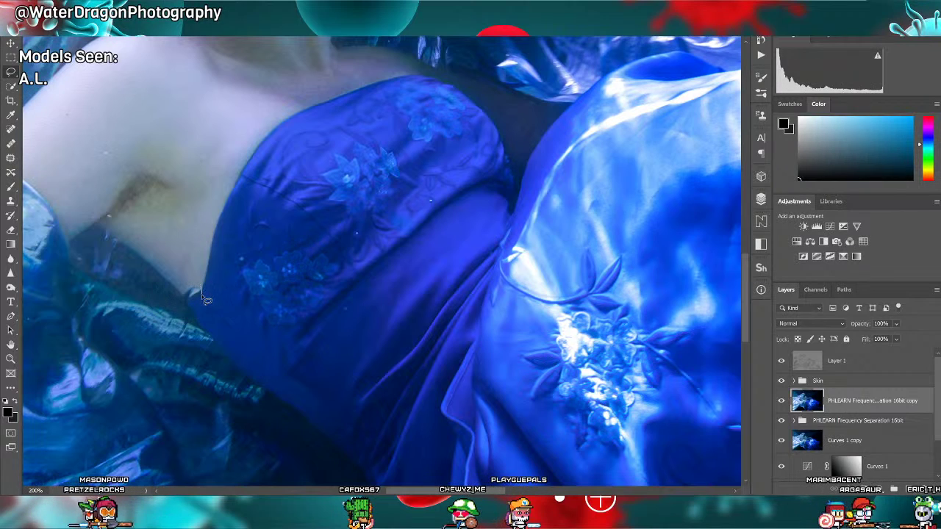
mouse_move(202, 286)
left_mouse_down()
mouse_move(184, 302)
mouse_move(203, 282)
left_mouse_up()
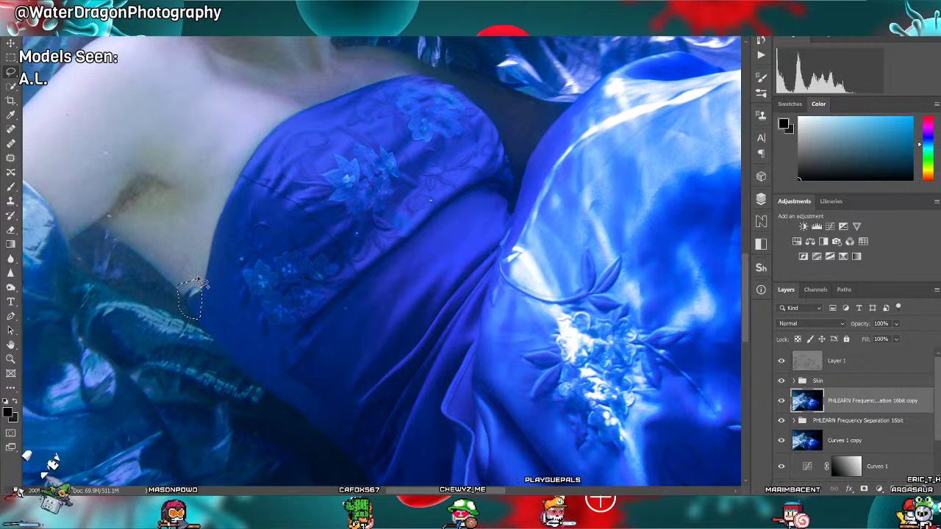
key("ctrl+d")
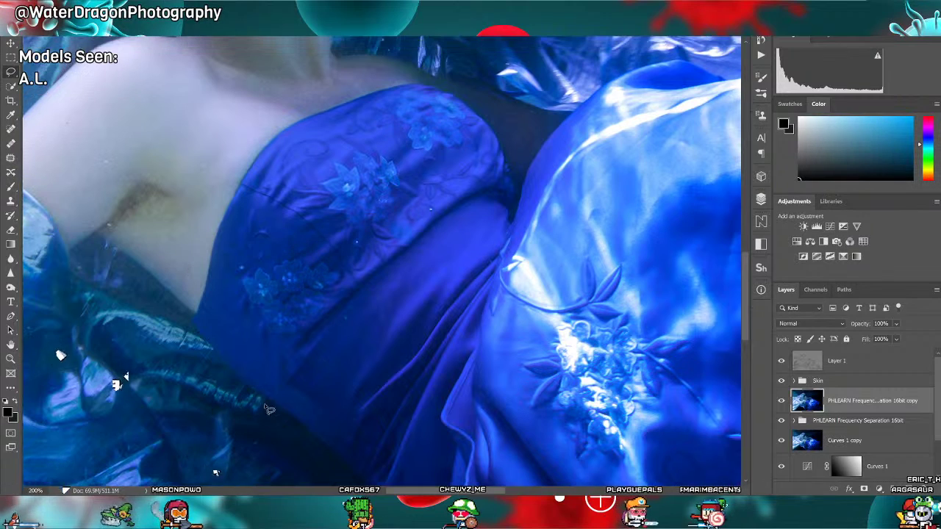
Remove the dark seam line across the bodice below the flower appliqué with a lassoed fill, and heal its outer end.
scroll(342, 240, "up", 3)
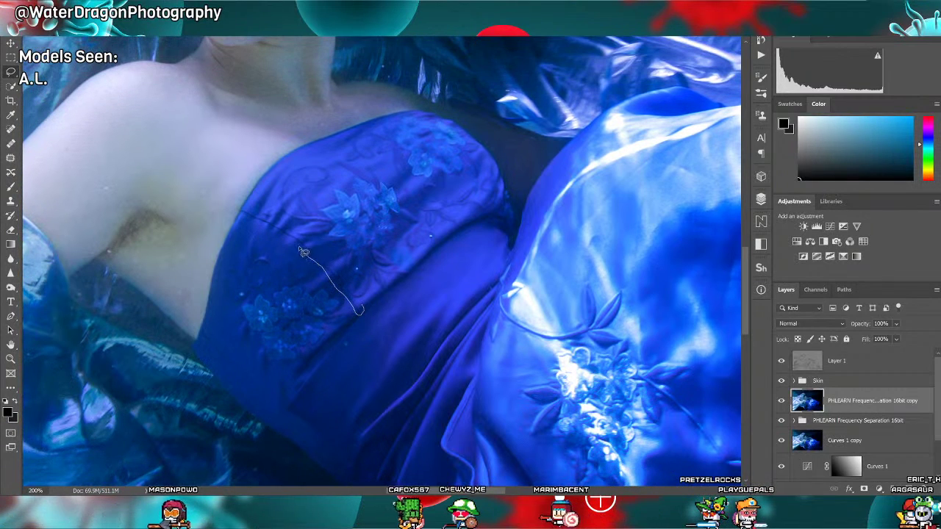
mouse_move(304, 252)
left_mouse_down()
mouse_move(242, 213)
mouse_move(316, 248)
mouse_move(362, 312)
left_mouse_up()
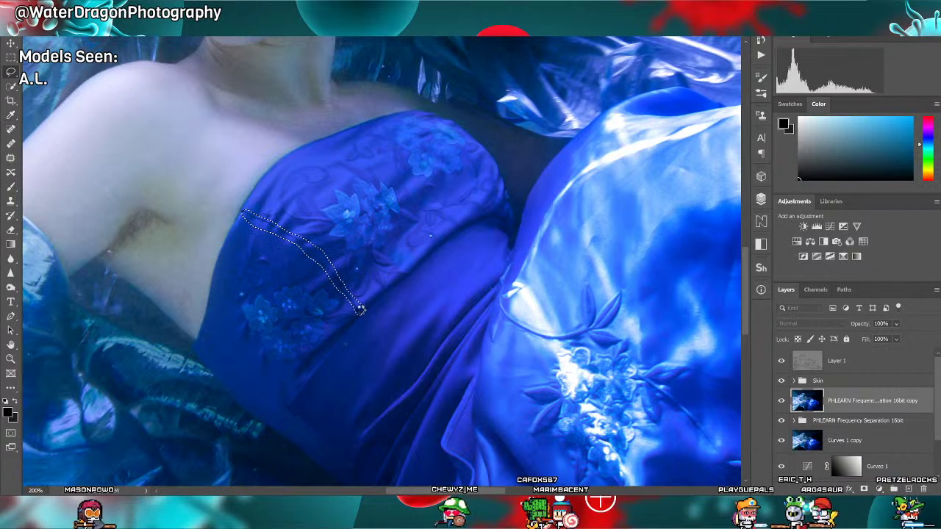
key("ctrl+d")
scroll(367, 309, "down", 3)
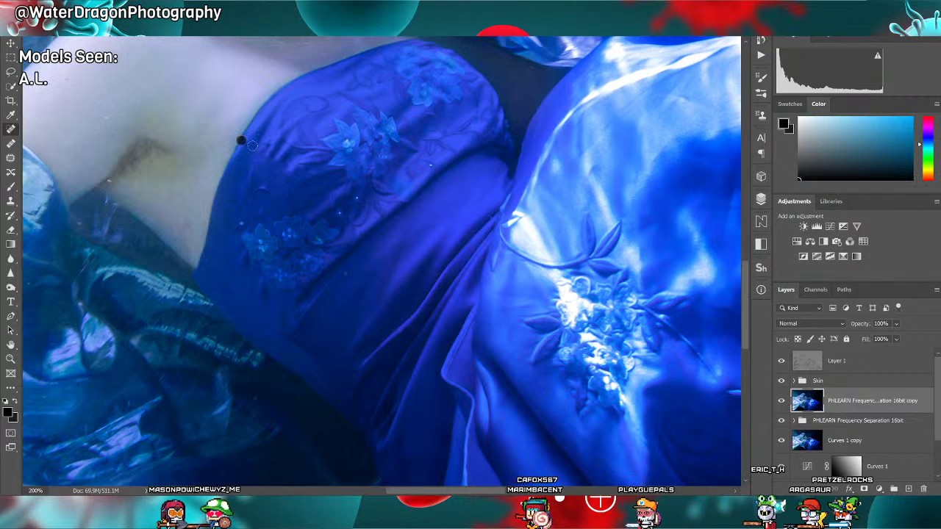
scroll(281, 221, "down", 3)
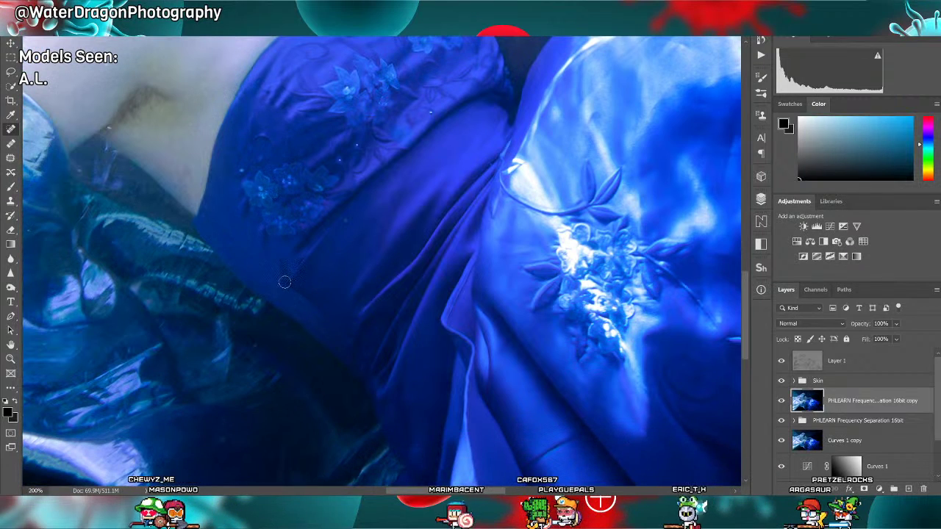
Lasso and fill the narrow strip along the dress's lower waist edge to clean it up, and clear the selection.
key("l")
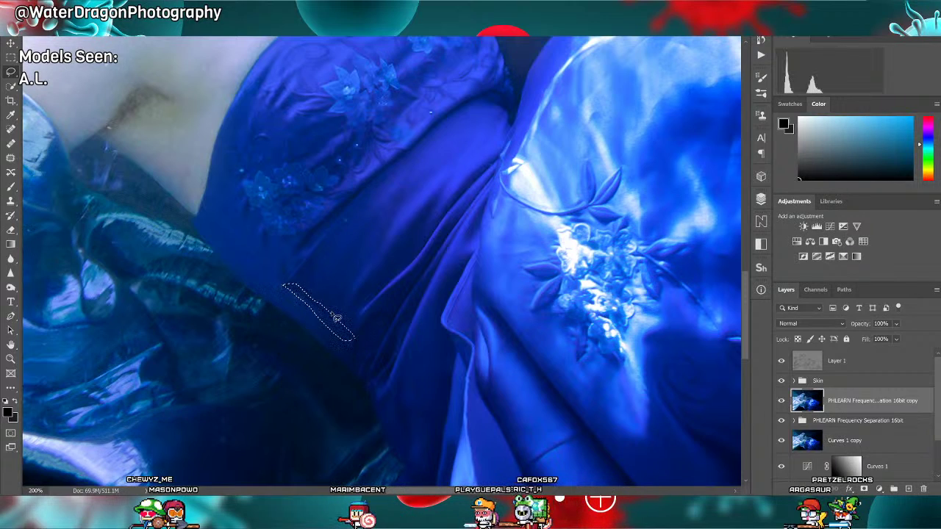
key("ctrl+d")
scroll(294, 287, "up", 2)
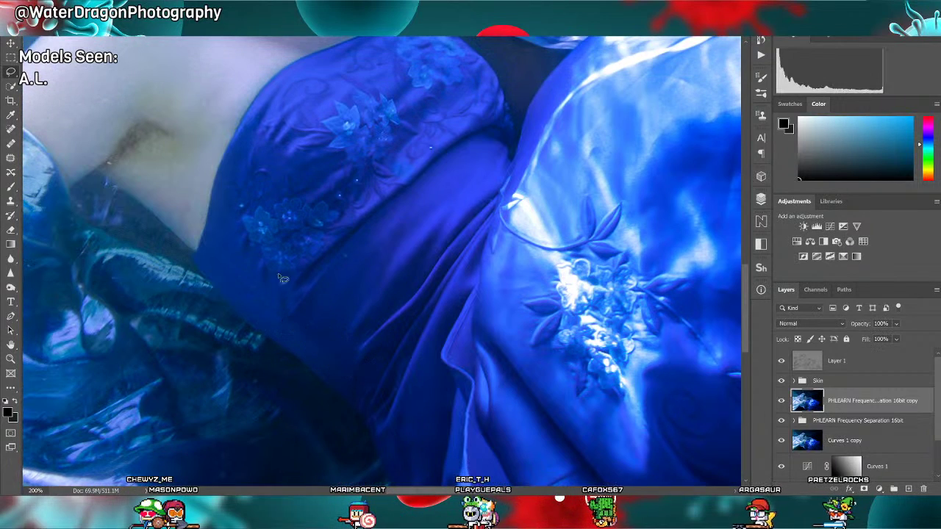
Lasso the narrow strip along the dress's lower side edge to clean it up, and clear the selection.
left_click_drag(288, 312, 283, 323)
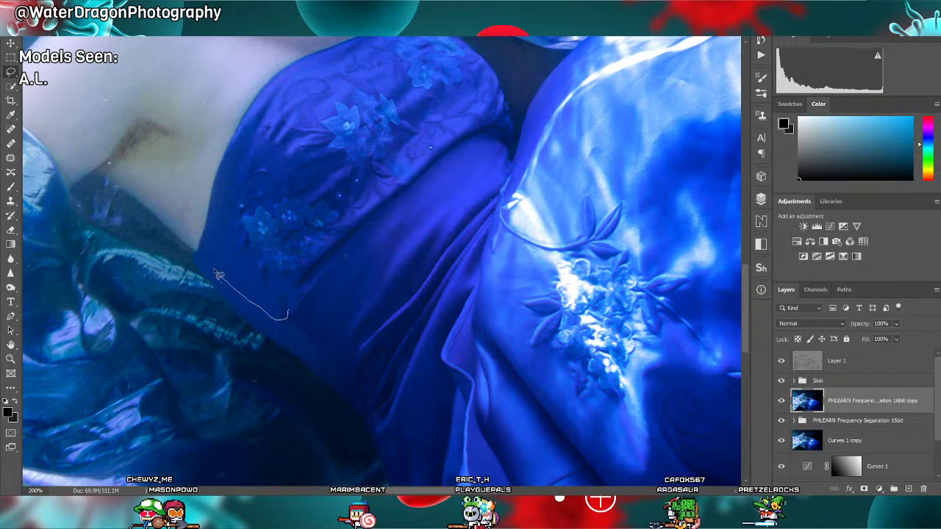
left_click_drag(219, 275, 211, 250)
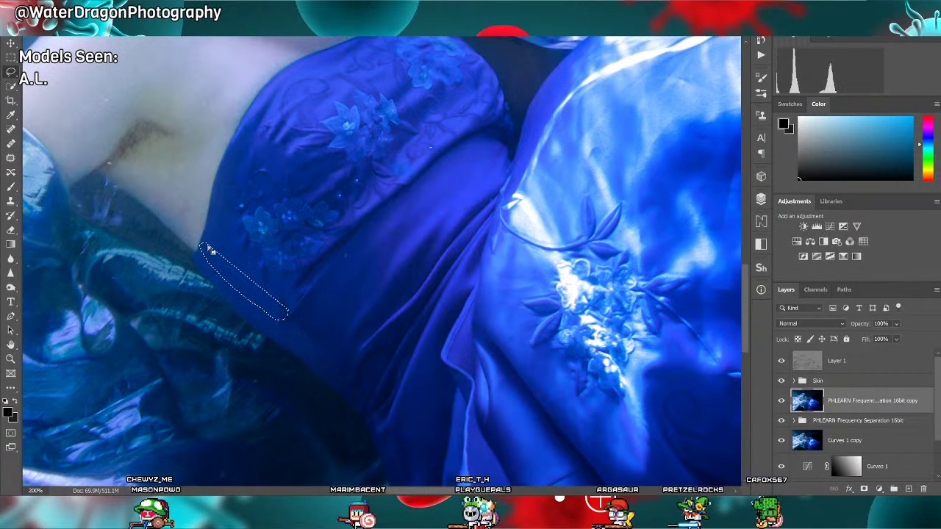
key("ctrl+d")
Heal the small creases and blemishes on the upper bodice fabric beside the central flower appliqué.
scroll(401, 382, "up", 4)
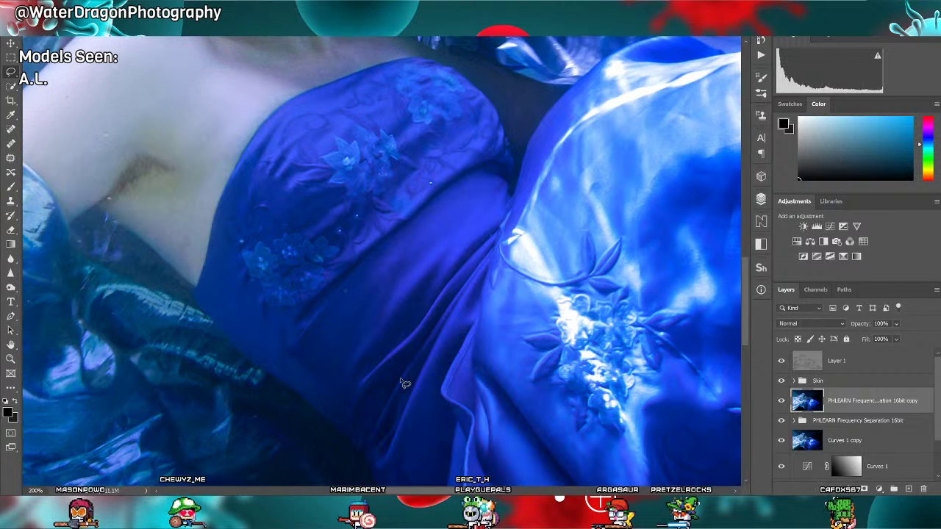
scroll(401, 382, "up", 1)
scroll(374, 319, "down", 3)
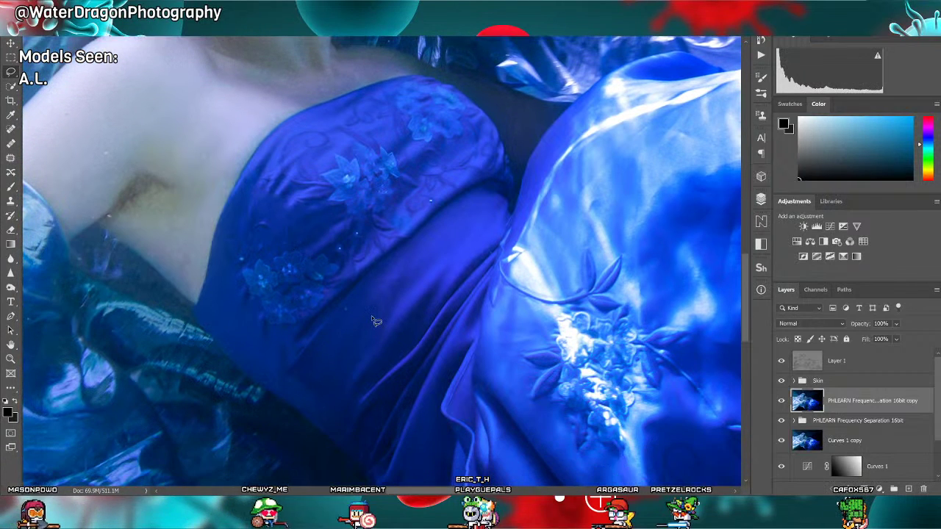
key("j")
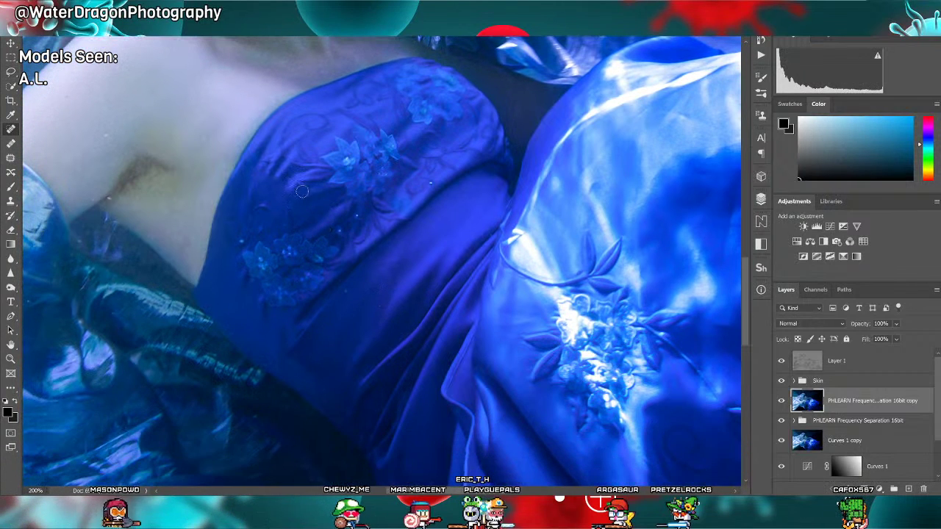
left_click_drag(297, 187, 303, 190)
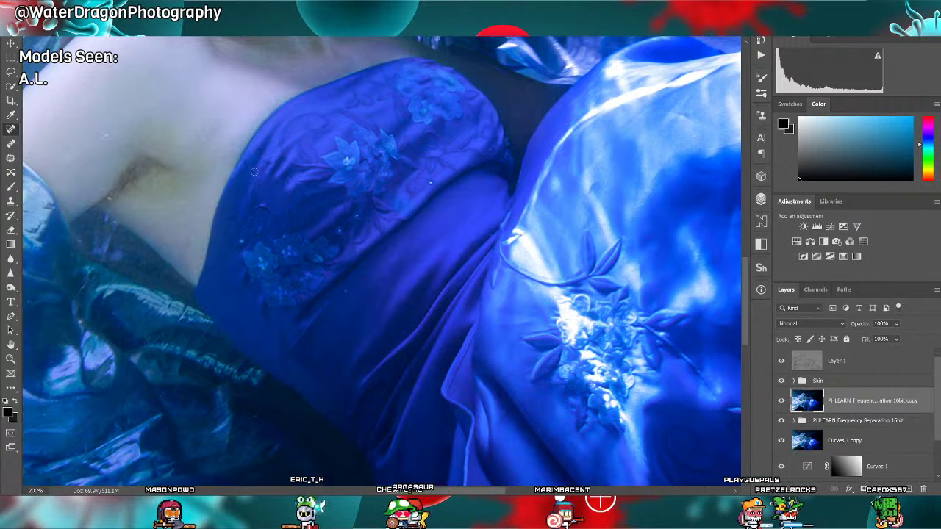
scroll(451, 270, "up", 3)
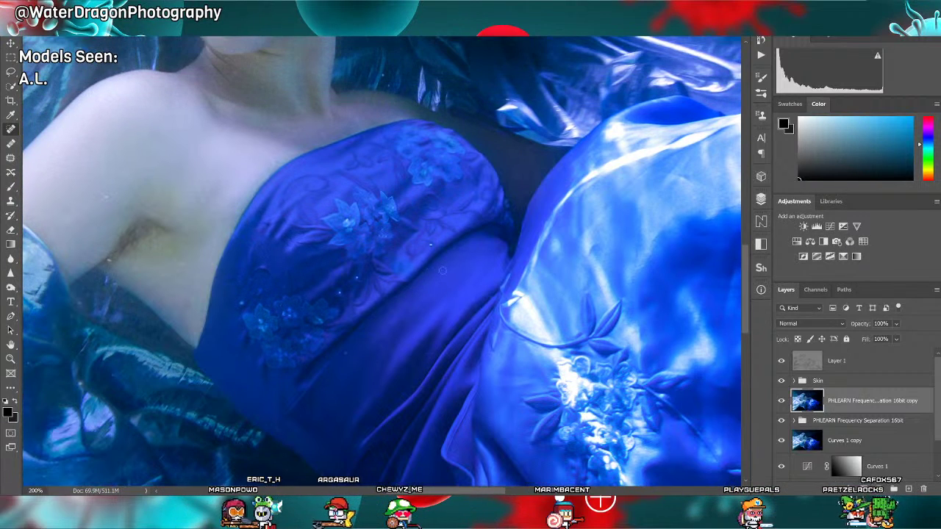
scroll(450, 269, "up", 3)
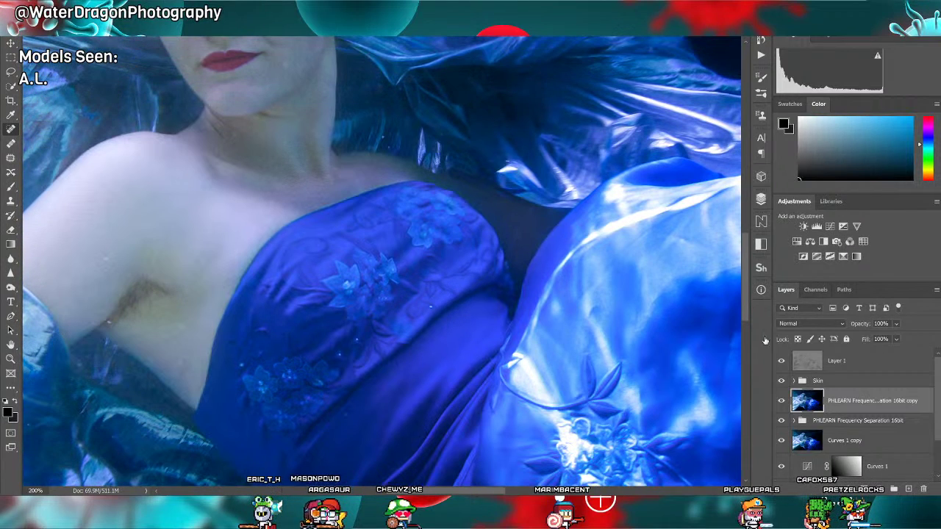
On the Overlay-mode Layer 1, dodge and burn the model's face with black and white brush strokes.
left_click(836, 360)
scroll(455, 214, "up", 9)
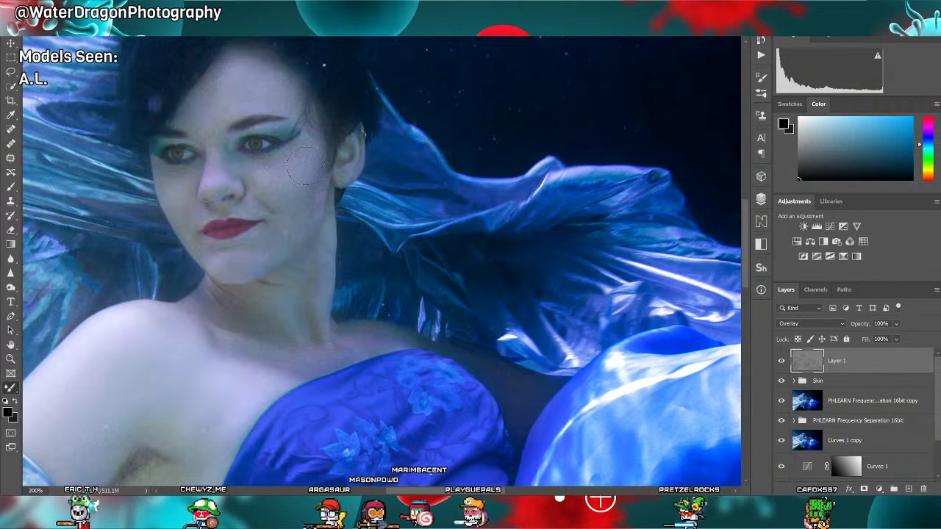
scroll(279, 172, "up", 3)
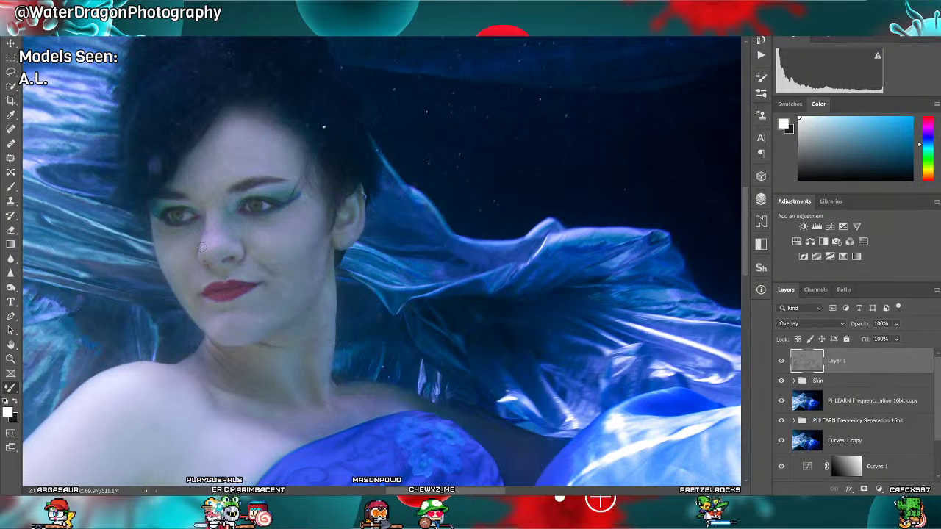
scroll(316, 268, "up", 1)
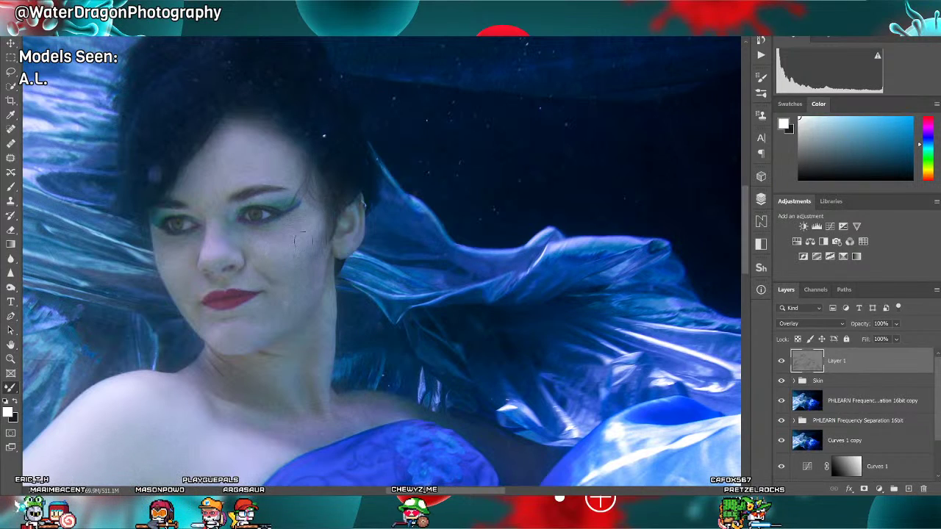
scroll(269, 292, "down", 2)
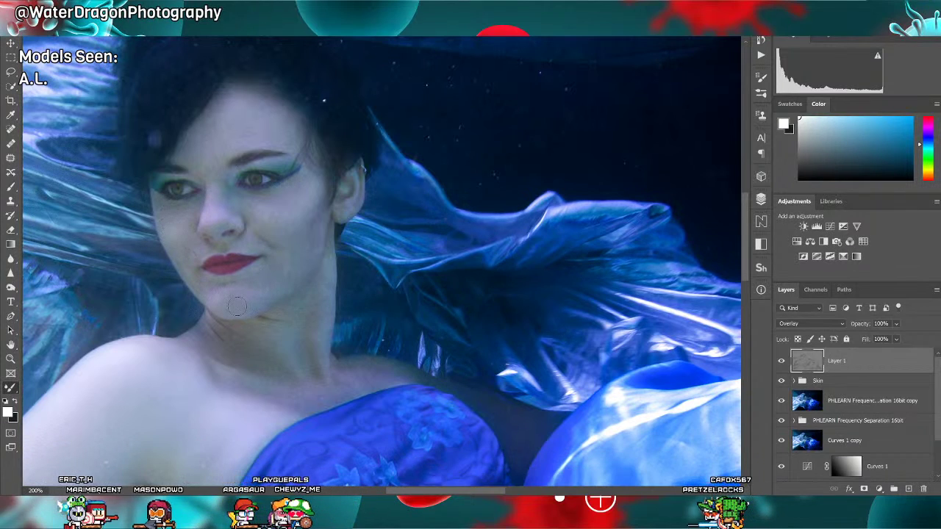
scroll(239, 308, "down", 2)
scroll(236, 367, "down", 2)
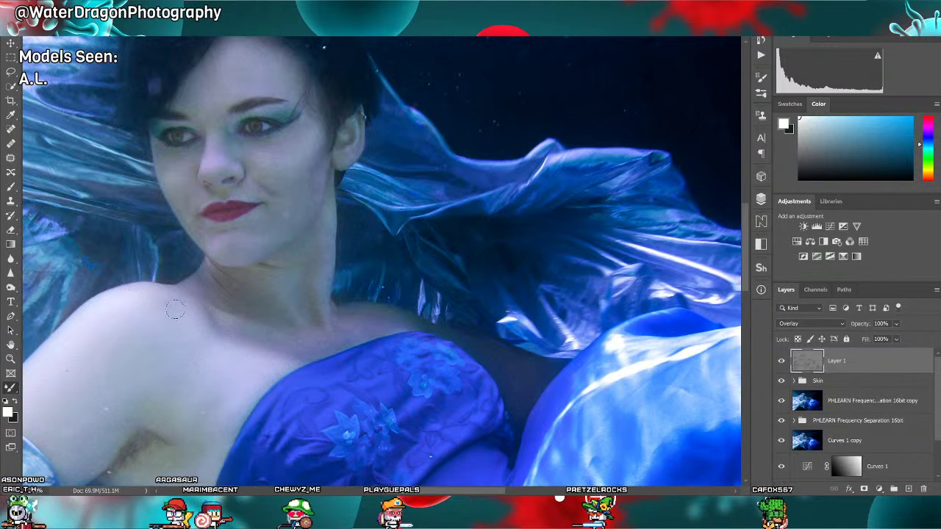
Dodge the flower appliqués and fabric folds on the blue bodice with soft white strokes on Layer 1.
scroll(211, 351, "down", 10)
scroll(241, 441, "down", 2)
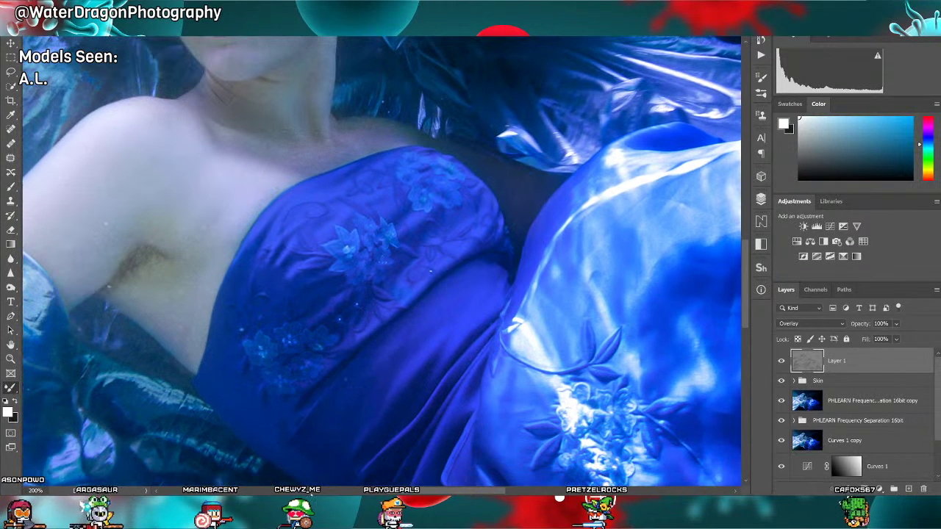
scroll(335, 395, "up", 5)
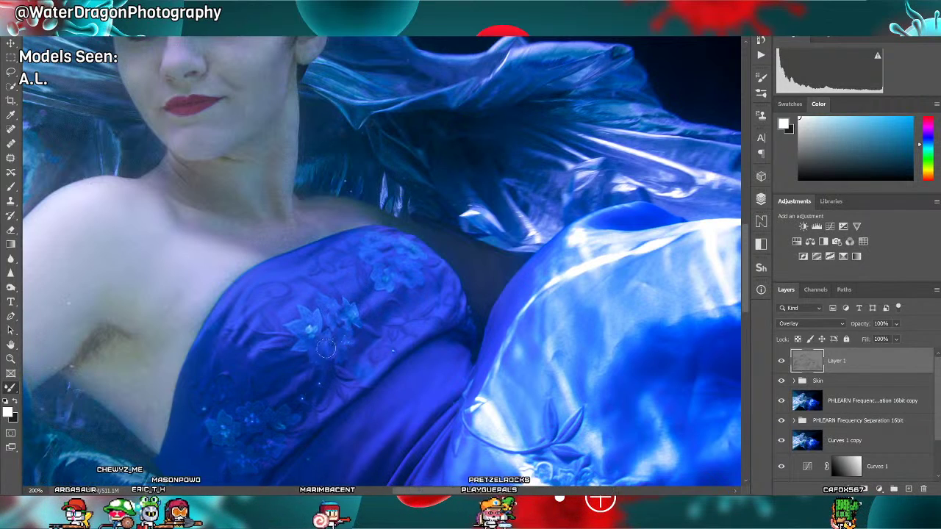
scroll(375, 383, "up", 2)
scroll(375, 383, "up", 2)
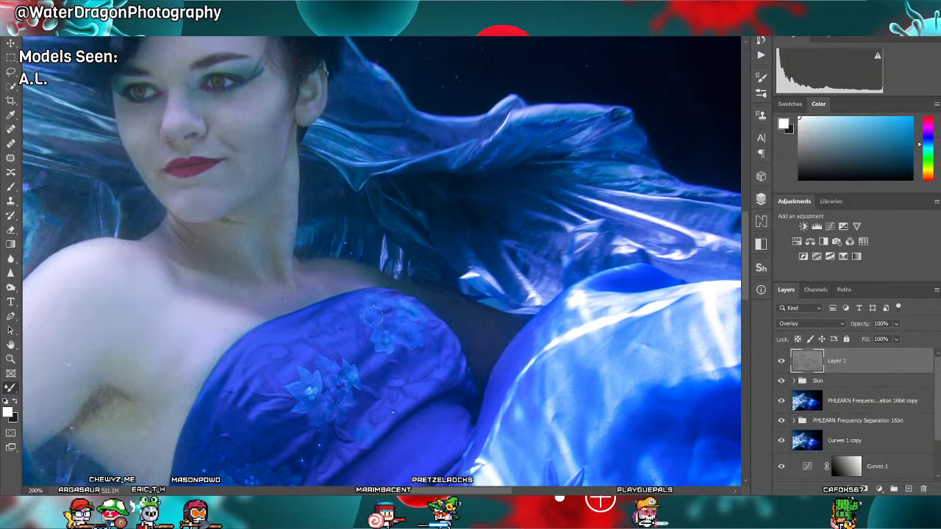
scroll(386, 335, "down", 6)
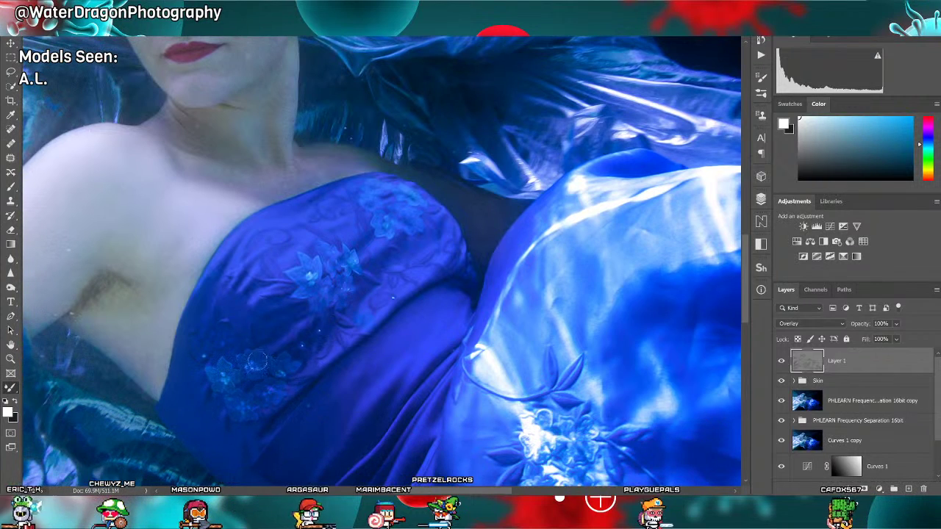
scroll(314, 412, "down", 2)
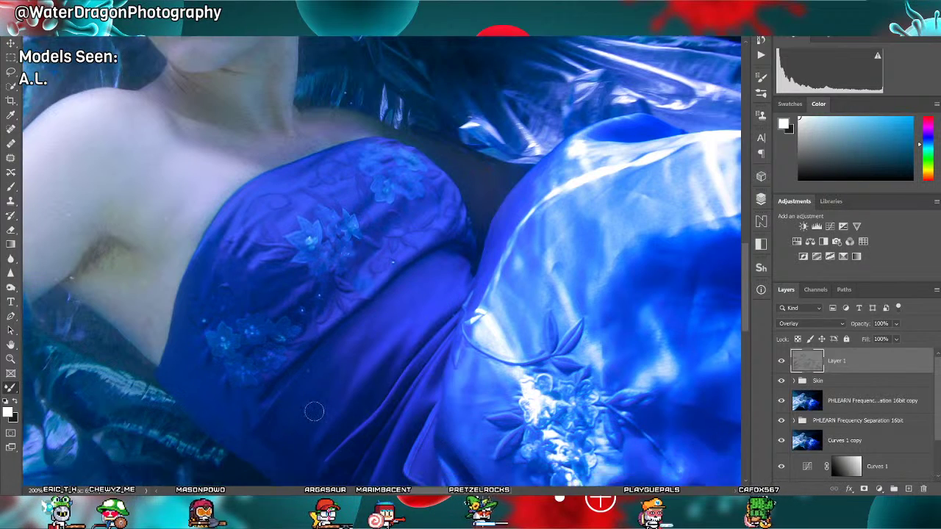
Dodge the skirt's floral appliqué, its leaves and the neighbouring fabric folds with white on Layer 1.
scroll(314, 412, "down", 5)
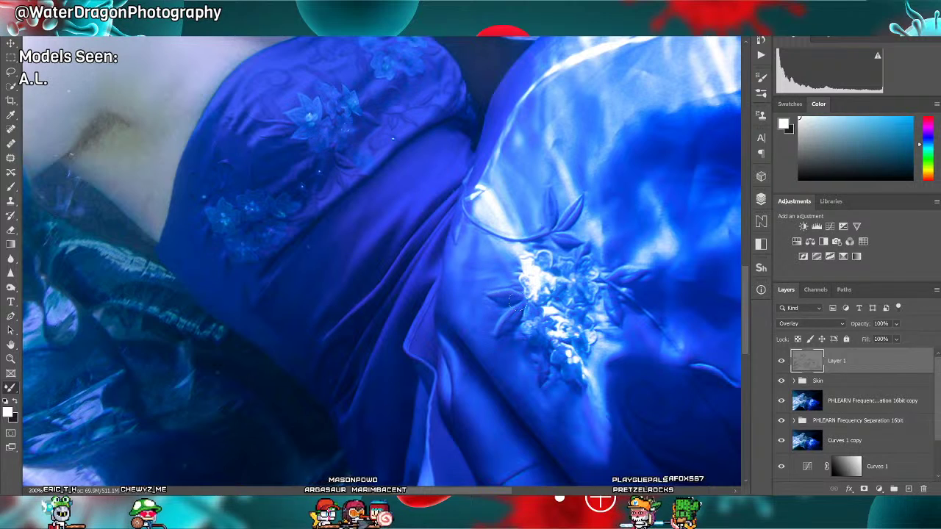
left_click_drag(413, 490, 501, 493)
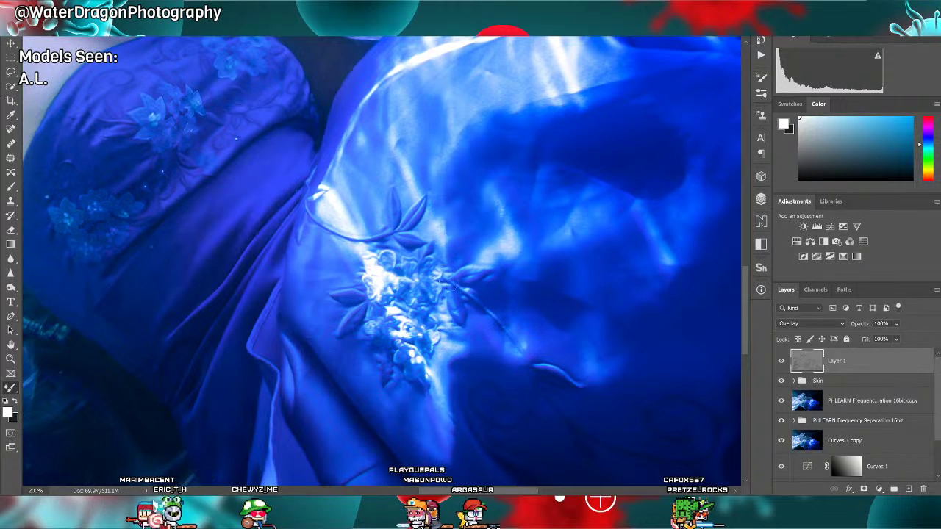
scroll(443, 350, "down", 1)
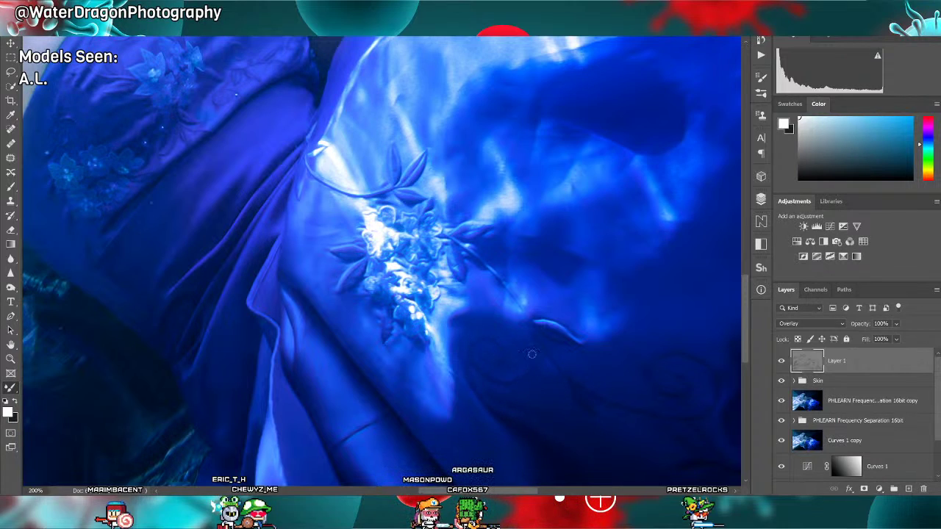
scroll(544, 403, "down", 1)
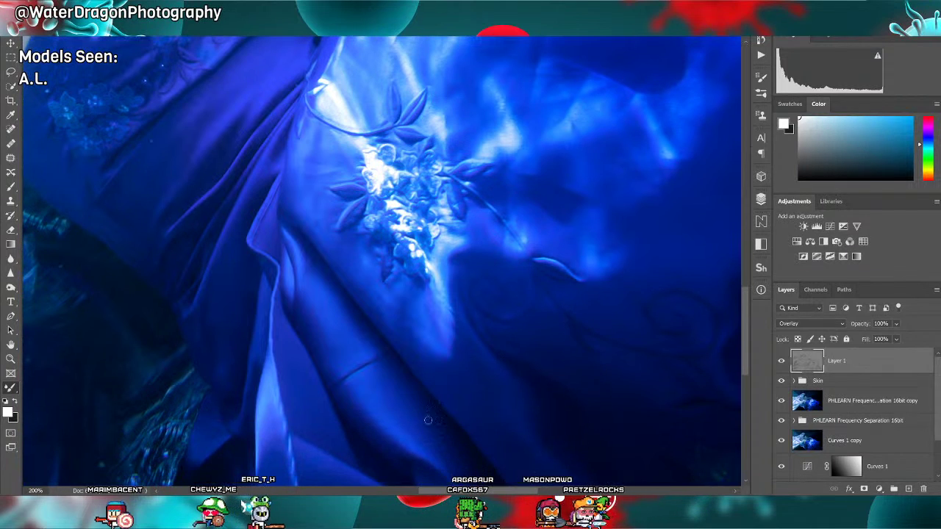
Dodge the swirling embroidery and fold edges in the shadowed part of the skirt with small white strokes.
scroll(399, 353, "right", 5)
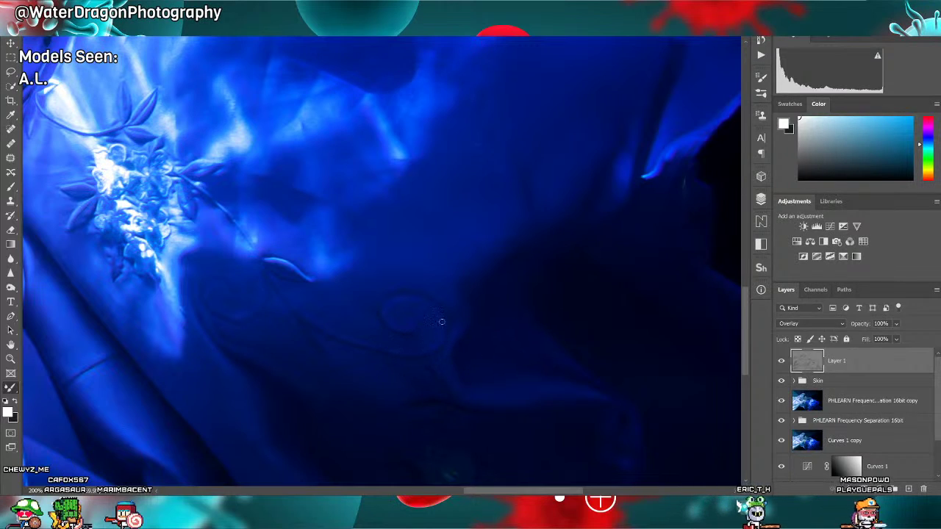
scroll(391, 419, "down", 2)
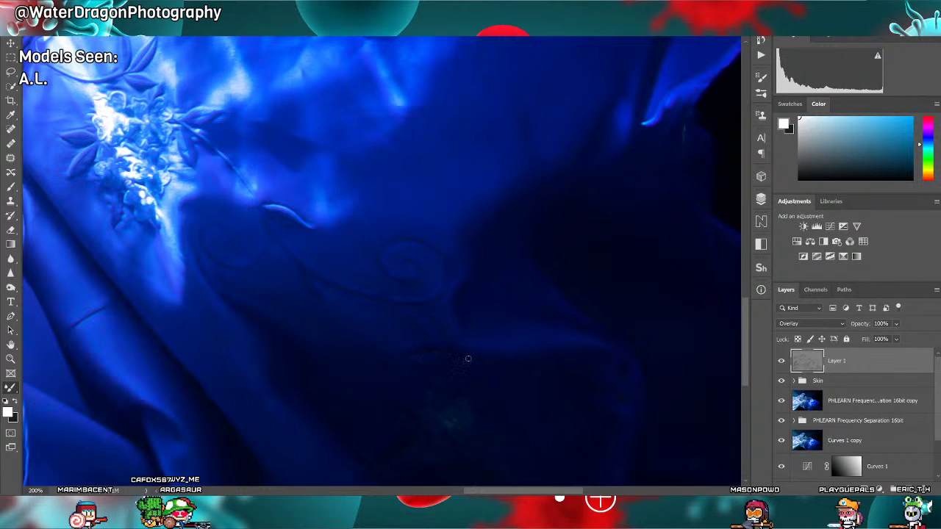
scroll(380, 410, "down", 2)
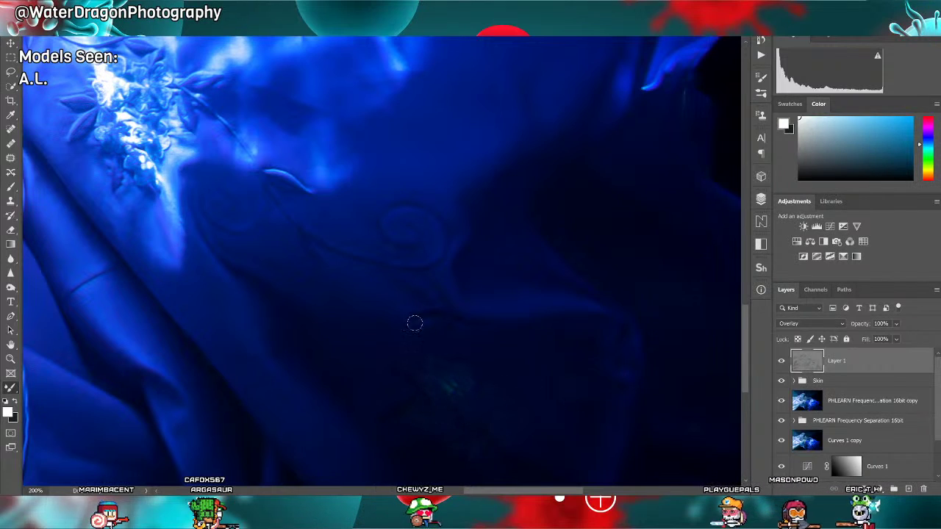
scroll(416, 318, "up", 7)
scroll(416, 318, "up", 2)
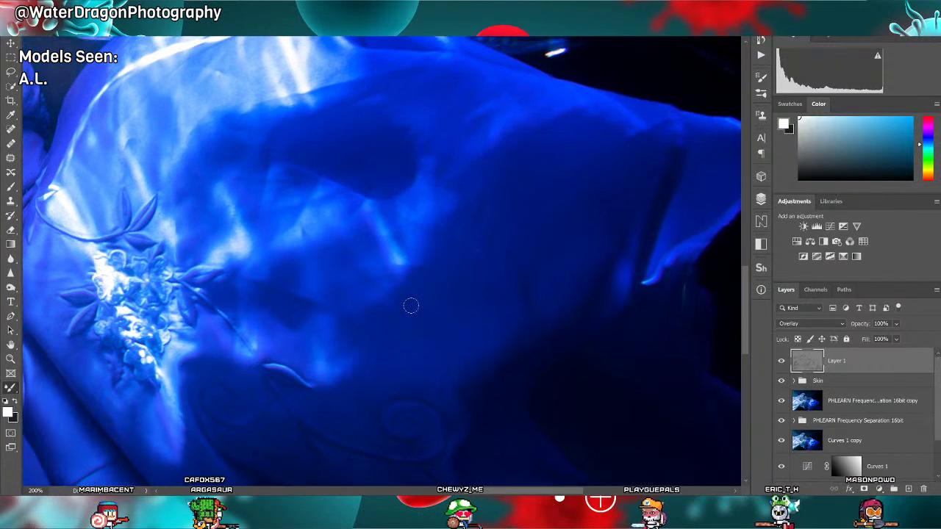
Fit the whole photo in view and compare it with and without the Layer 1 dodging and burning.
key("ctrl+0")
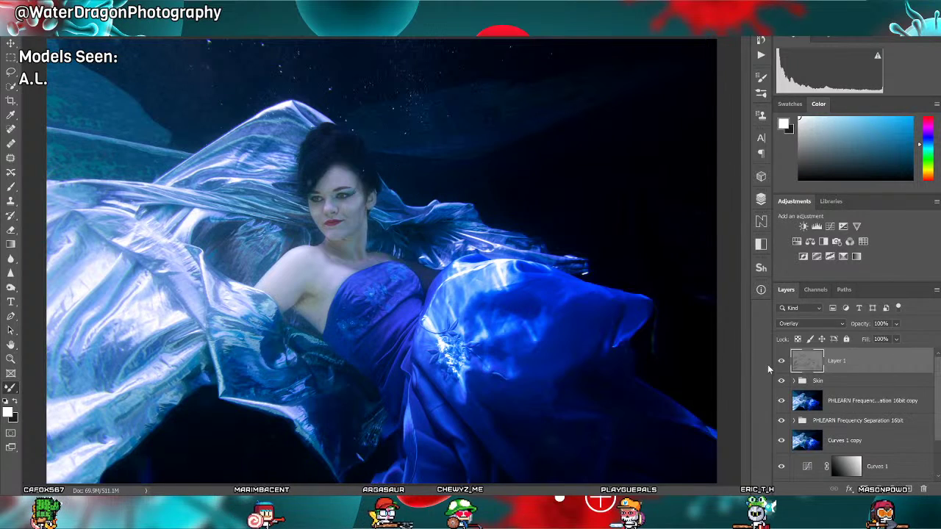
left_click(781, 363)
left_click(781, 362)
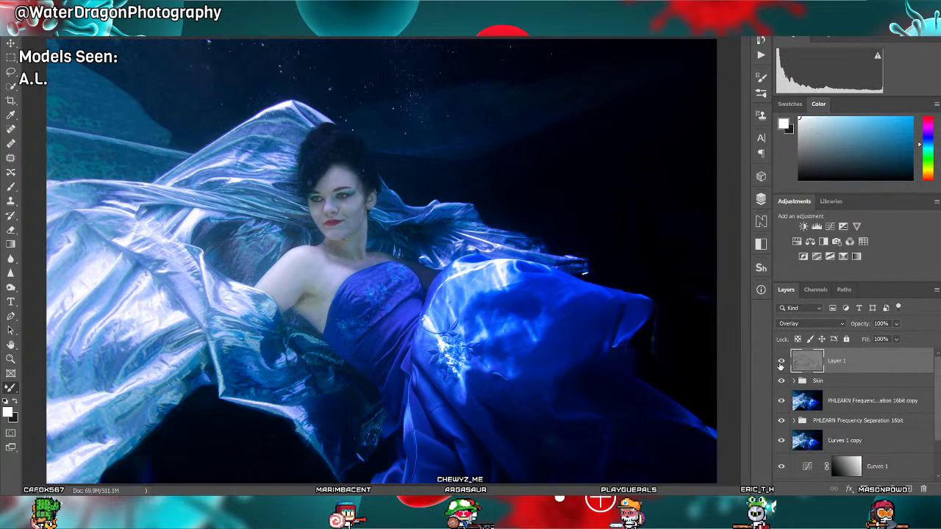
left_click(780, 363)
left_click(781, 363)
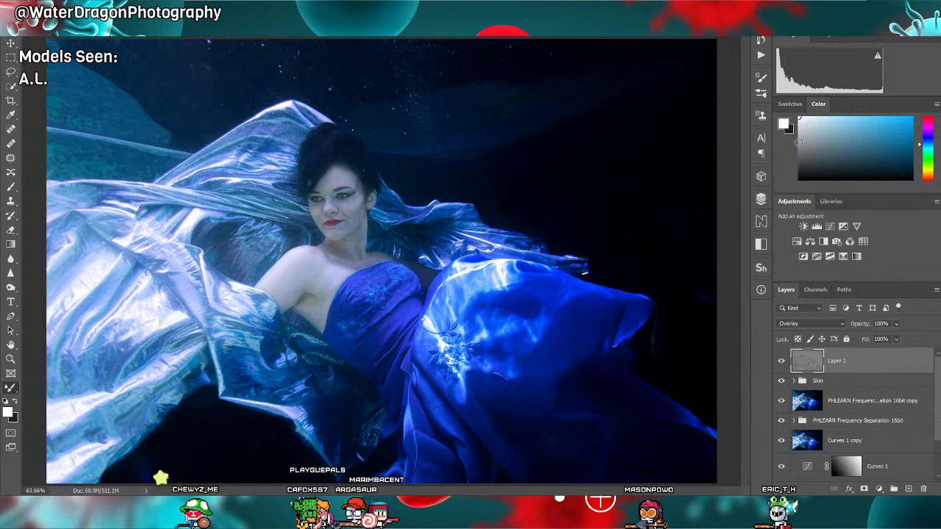
Burn the shadow areas of the flowing fabric with black on Layer 1, enlarging the brush for broader strokes.
key("x")
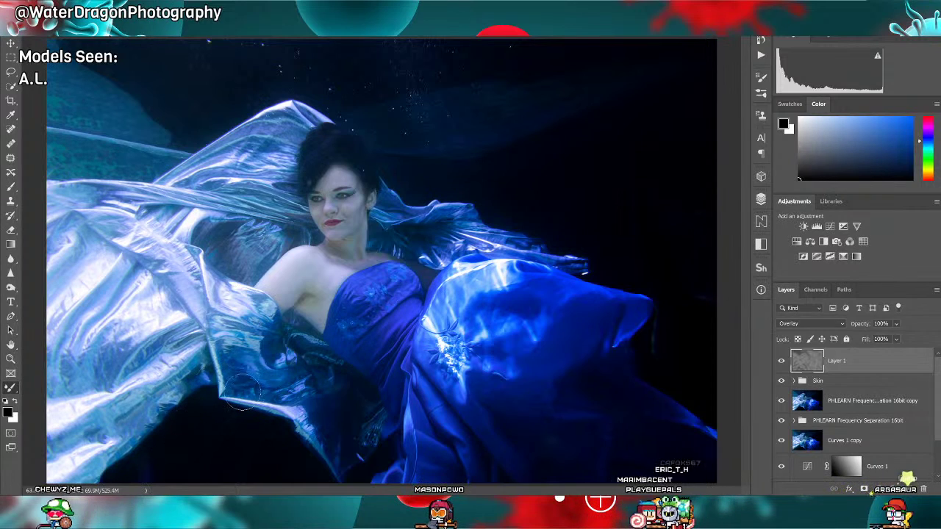
key("bracketright")
key("bracketright")
key("bracketright")
Dodge the photo's larger light areas with white on Layer 1, enlarging the brush for broad areas and reducing it for detail.
key("x")
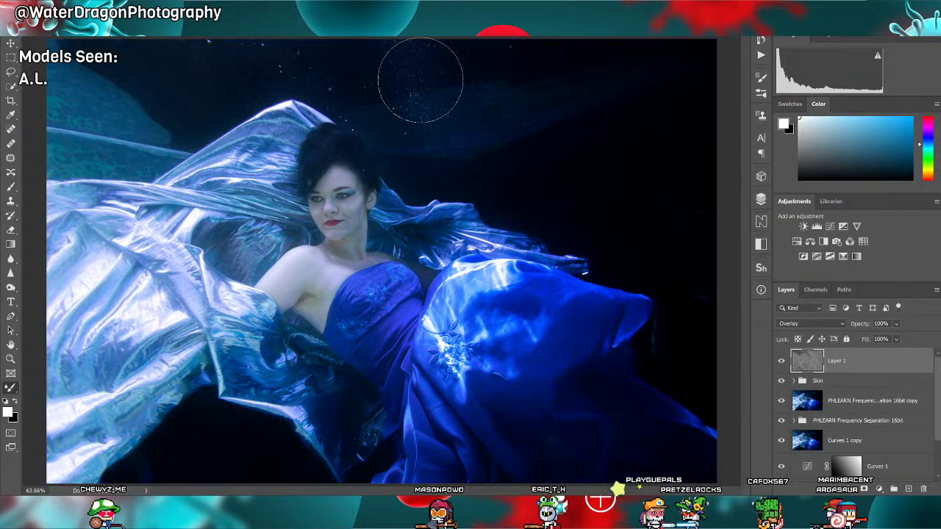
key("bracketright")
key("bracketright")
key("bracketleft")
key("bracketleft")
key("bracketleft")
key("bracketleft")
key("bracketleft")
key("bracketleft")
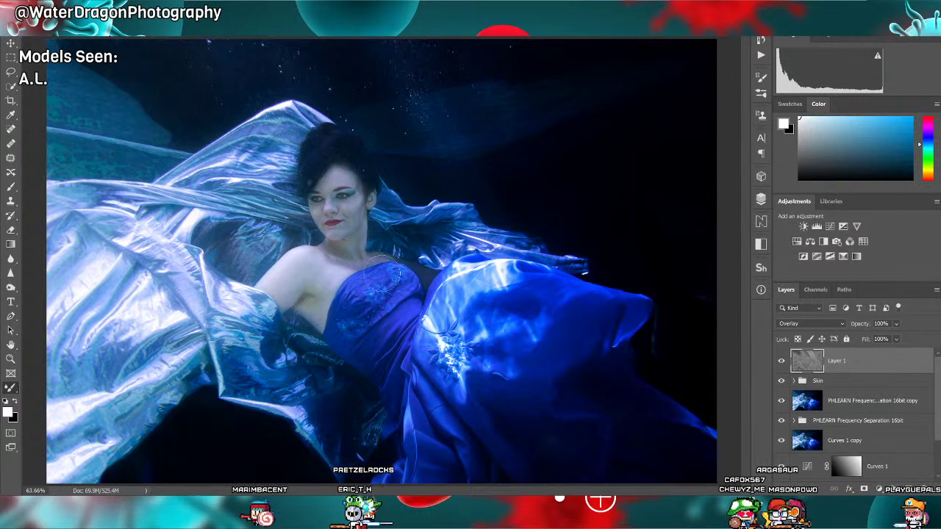
Compare the whole photo with the Layer 1 dodging and burning hidden and shown.
left_click(782, 365)
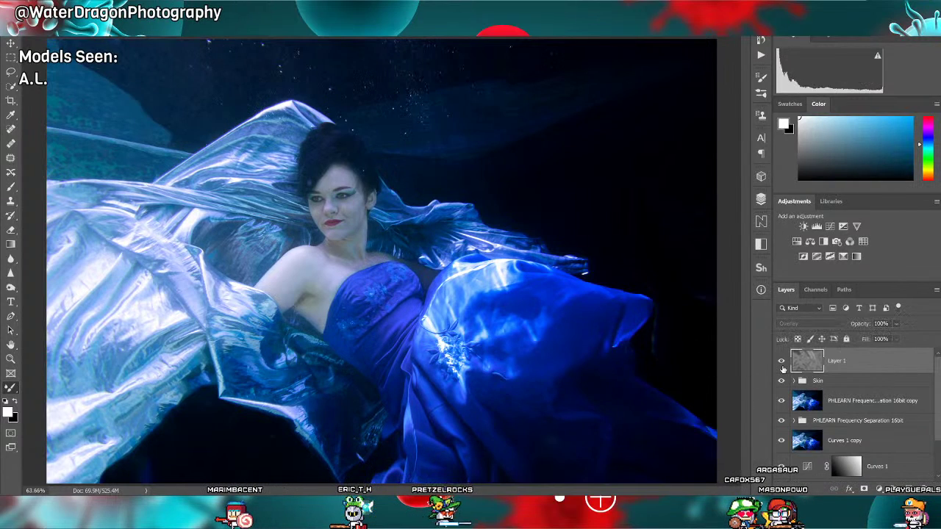
left_click(782, 366)
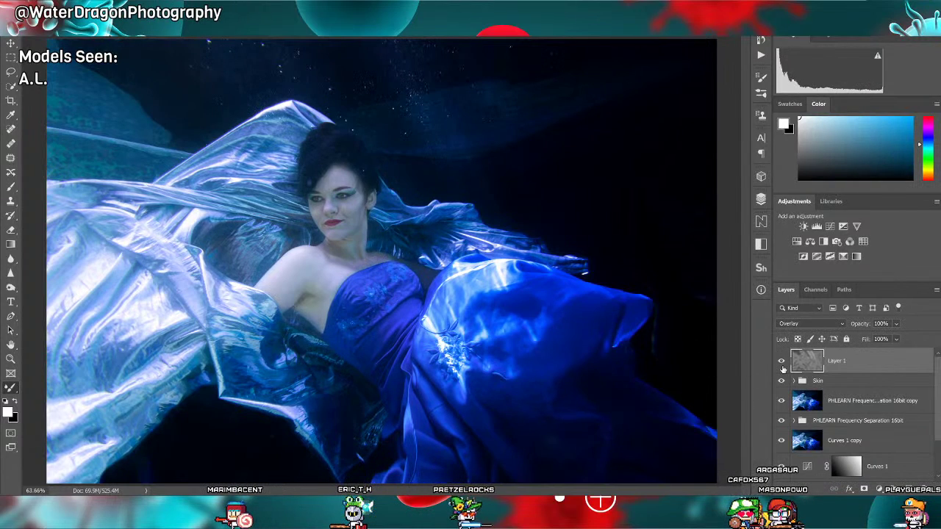
double_click(837, 361)
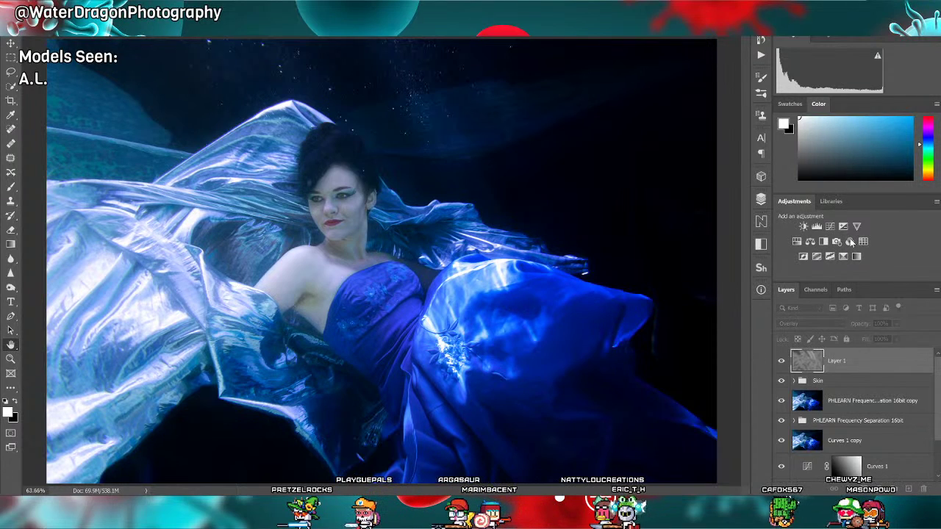
left_click(873, 202)
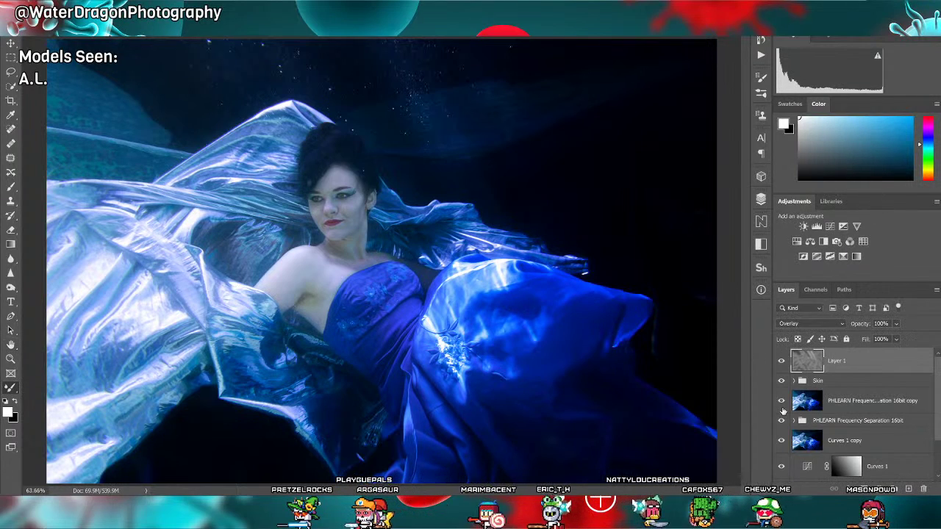
left_click(781, 361)
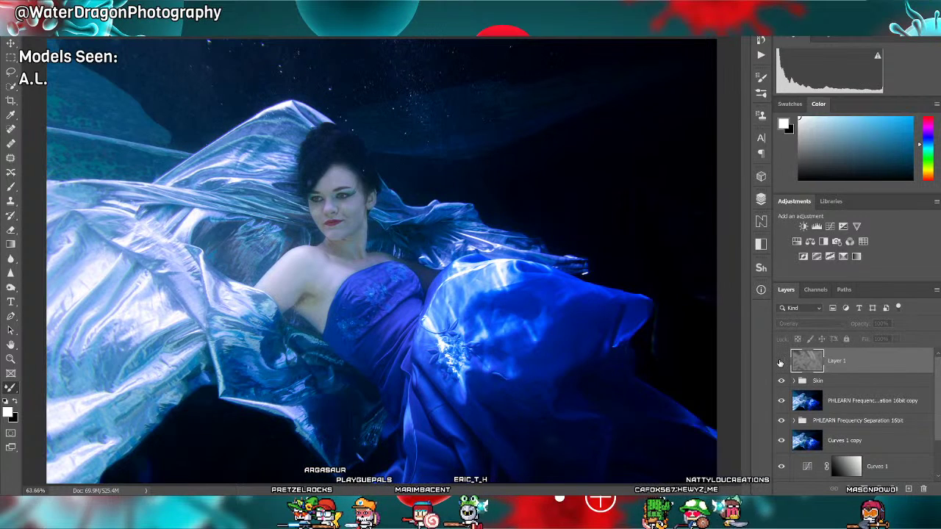
left_click(780, 361)
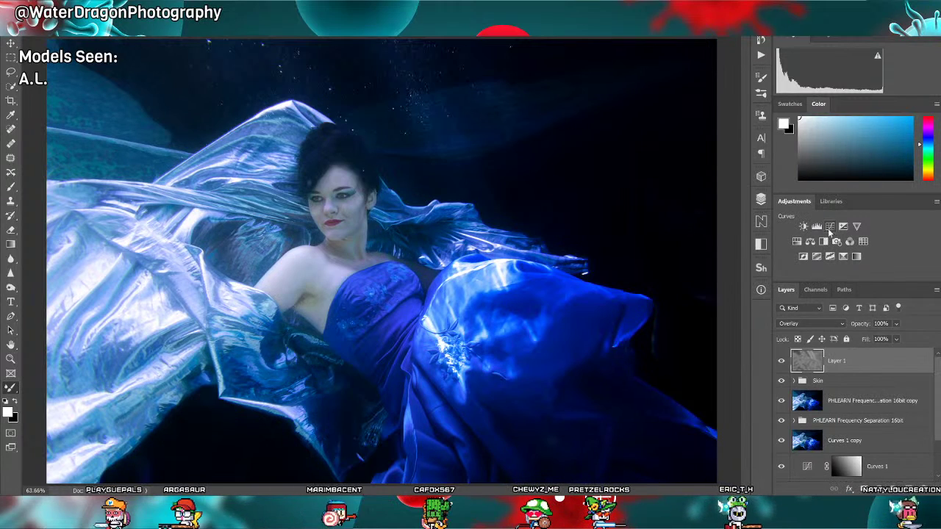
Add a Curves adjustment layer above Layer 1 and fine-tune its curve to strengthen the photo's contrast.
left_click_drag(726, 242, 725, 239)
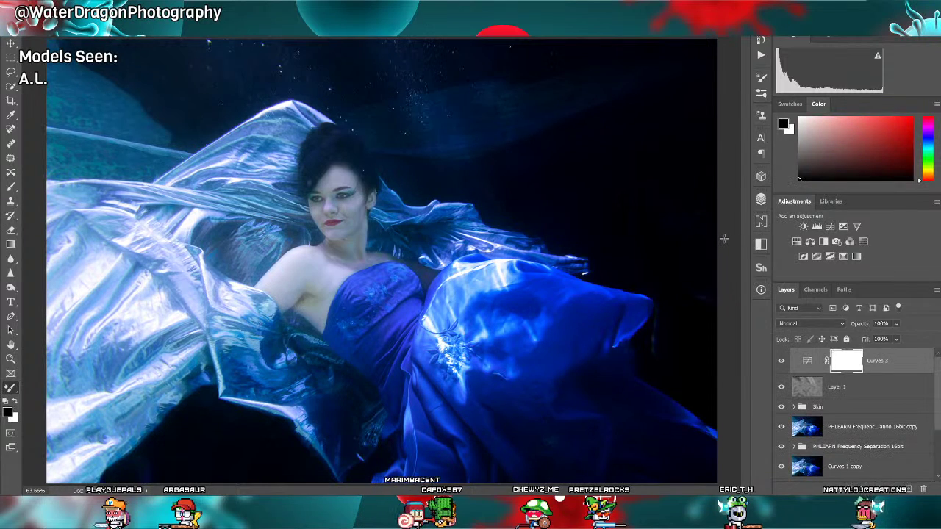
left_click_drag(700, 272, 697, 269)
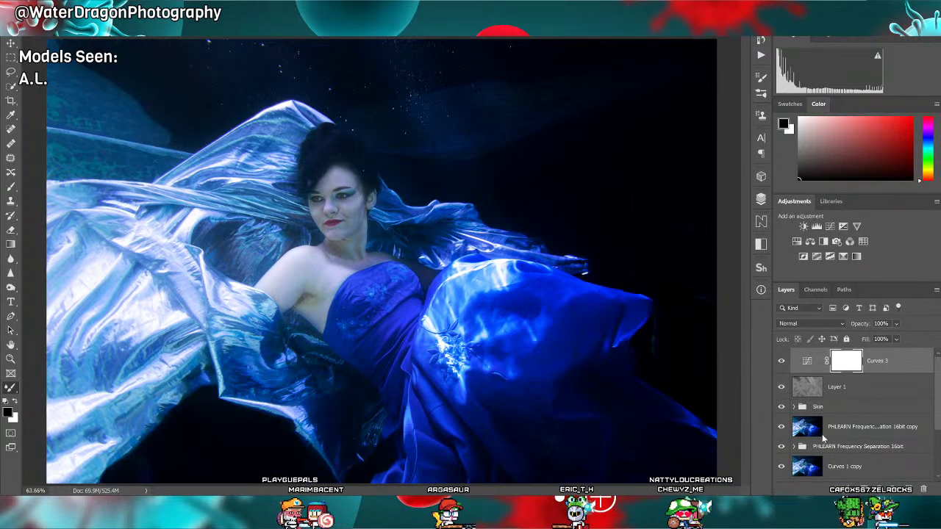
key("x")
Select all layers down to Background, duplicate them and merge the copies into a single layer on top.
scroll(864, 412, "down", 3)
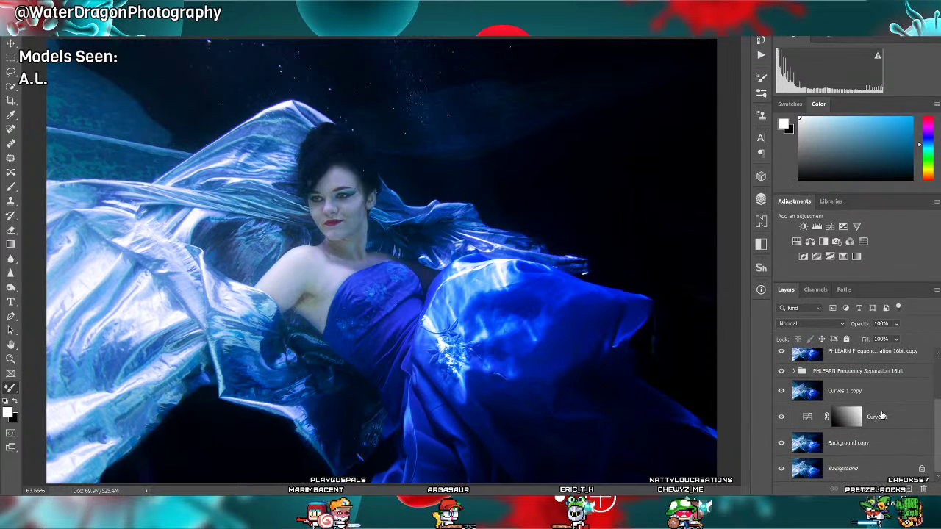
left_click(864, 469)
key("alt+period")
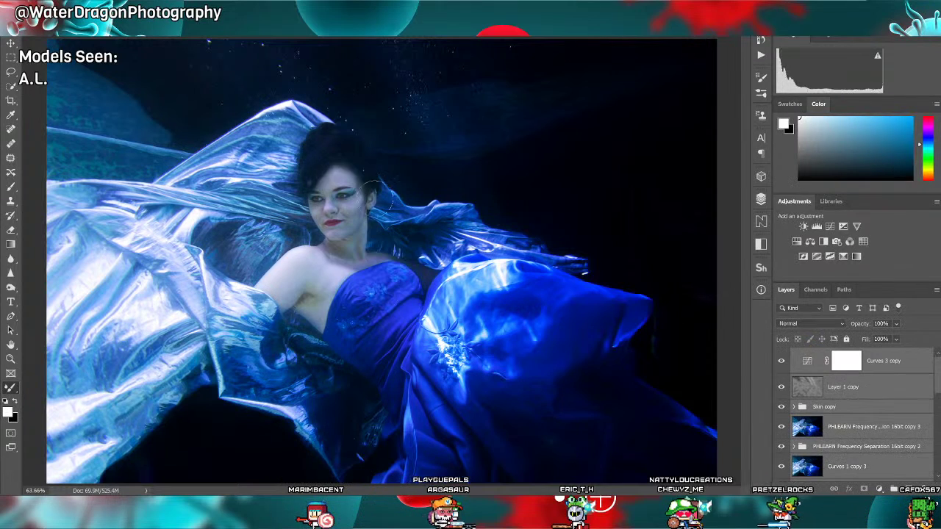
key("ctrl+e")
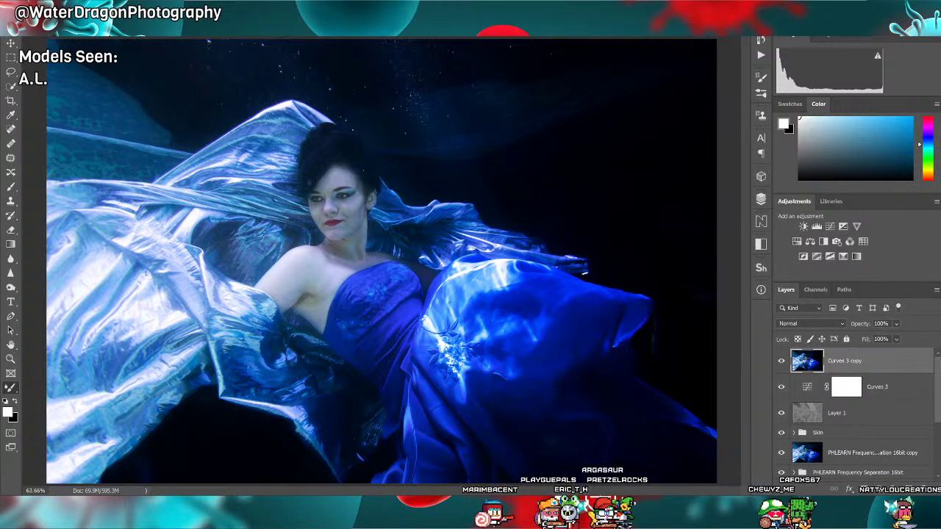
Lasso the model's eye area, copy it from the merged layer to its own layer and set that layer to Overlay.
key("l")
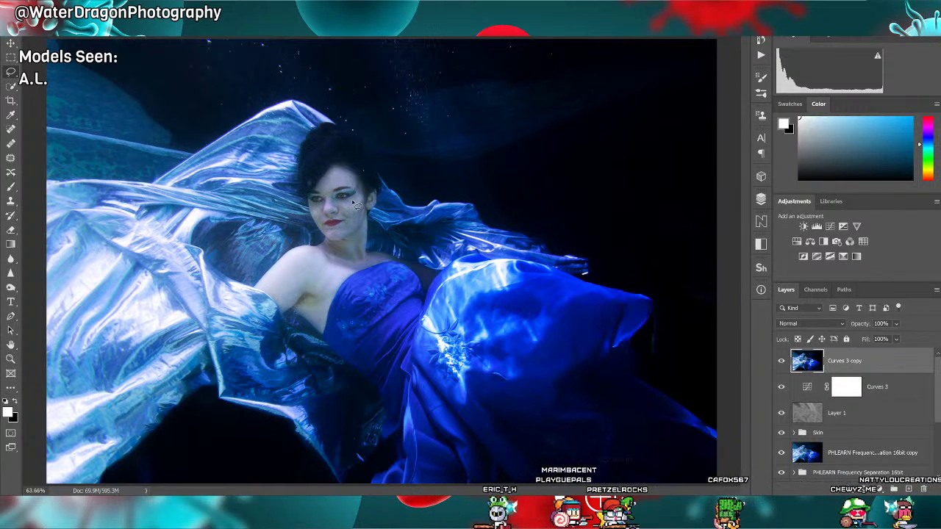
mouse_move(328, 190)
left_mouse_down()
mouse_move(309, 192)
mouse_move(327, 208)
mouse_move(357, 199)
left_mouse_up()
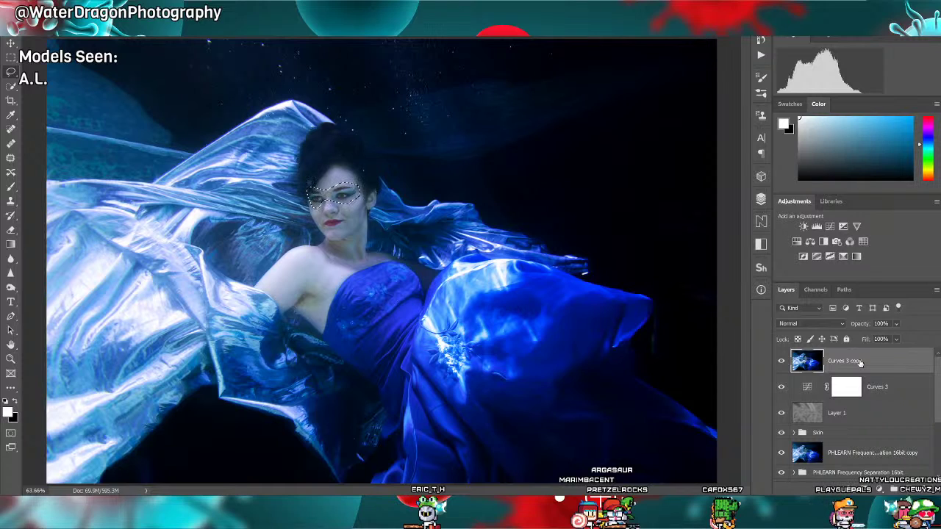
key("ctrl+j")
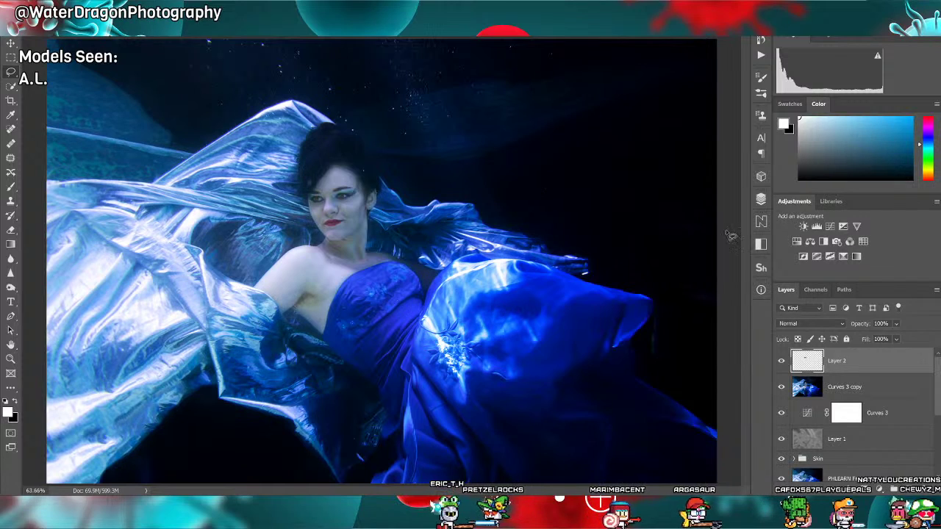
scroll(812, 323, "down", 8)
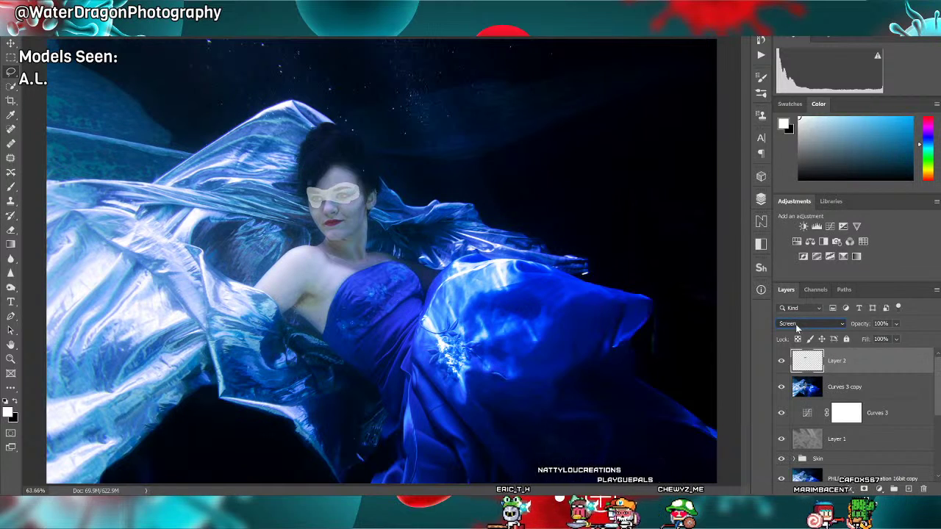
scroll(797, 329, "down", 4)
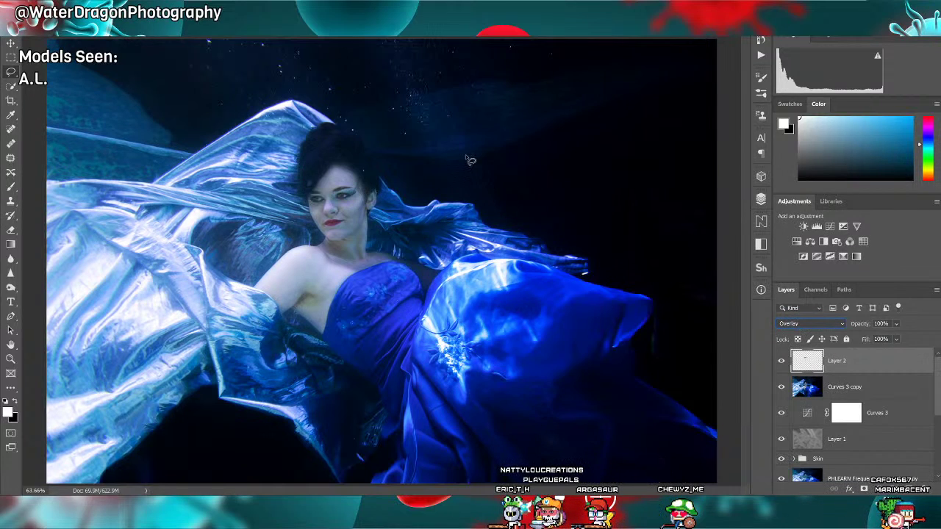
Add a layer mask to the Overlay eye layer and paint black on it over the skin around the eyes.
key("ctrl+plus")
key("ctrl+plus")
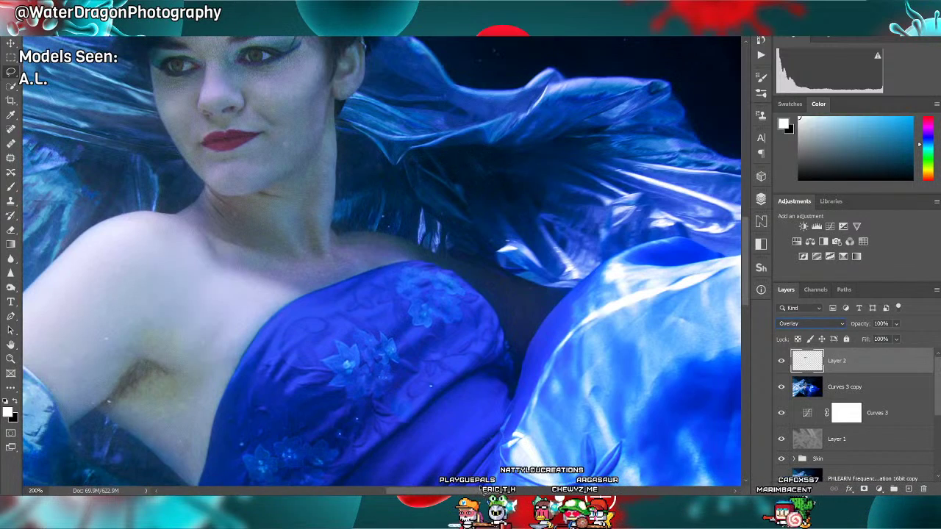
scroll(466, 289, "left", 3)
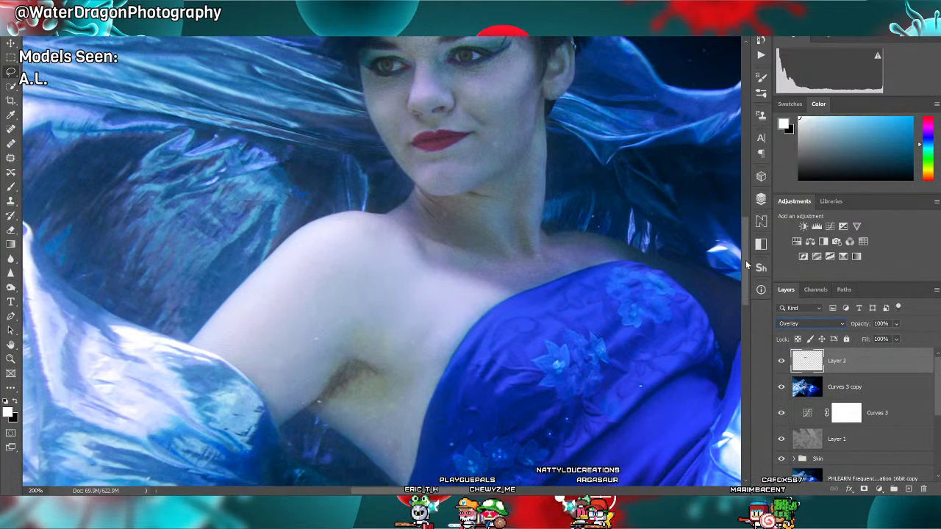
scroll(461, 288, "up", 3)
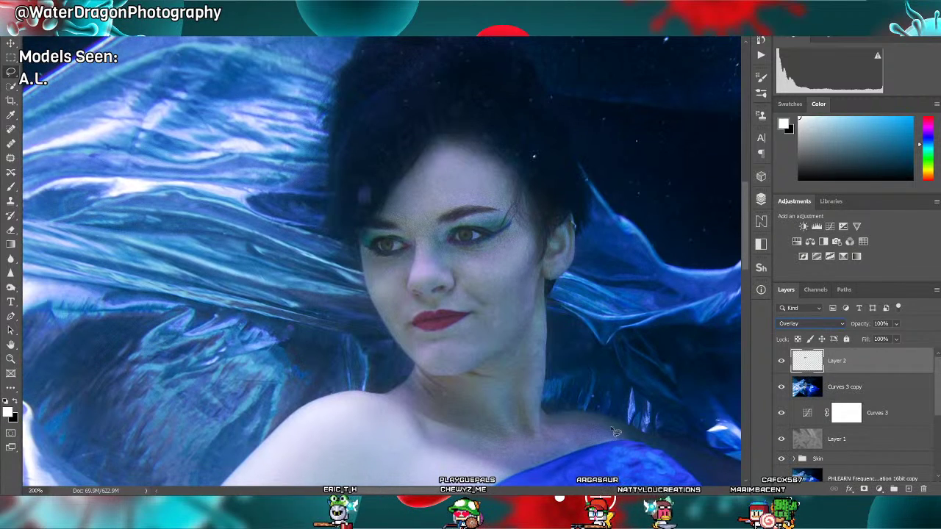
left_click(865, 491)
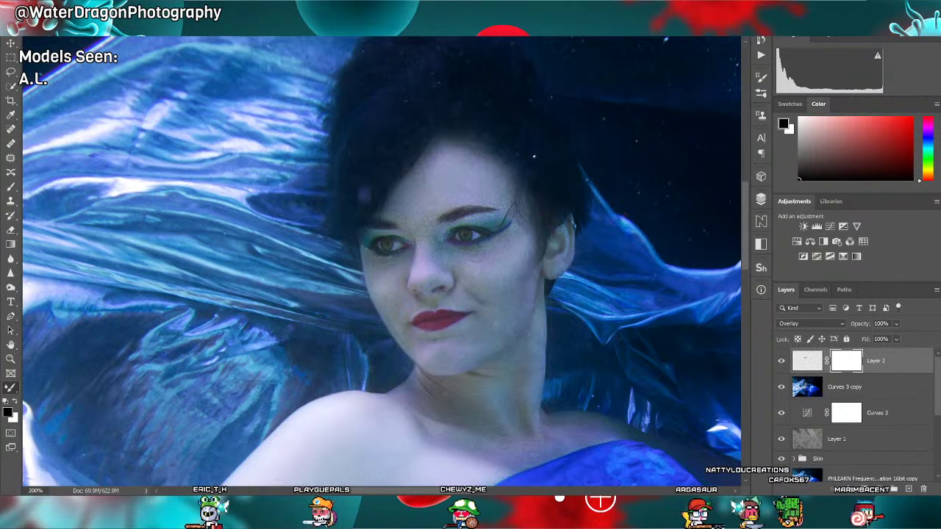
key("x")
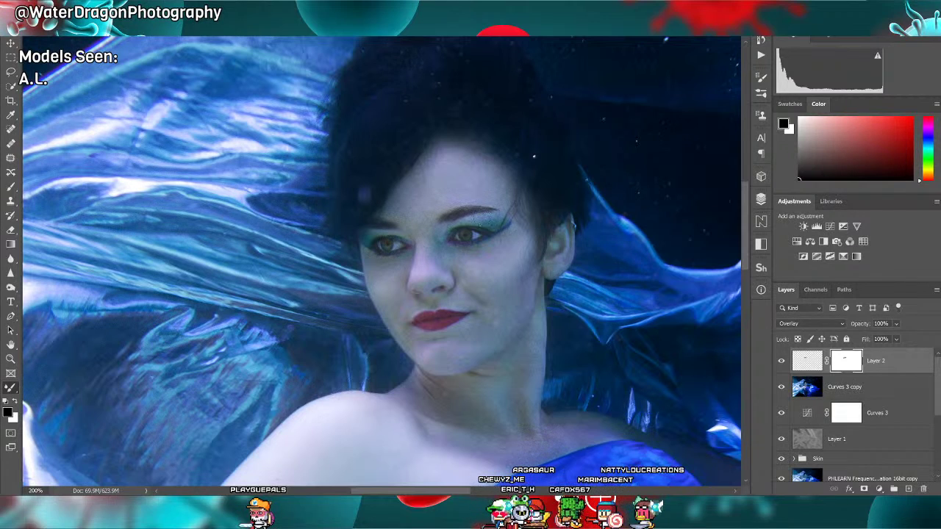
left_click(507, 258)
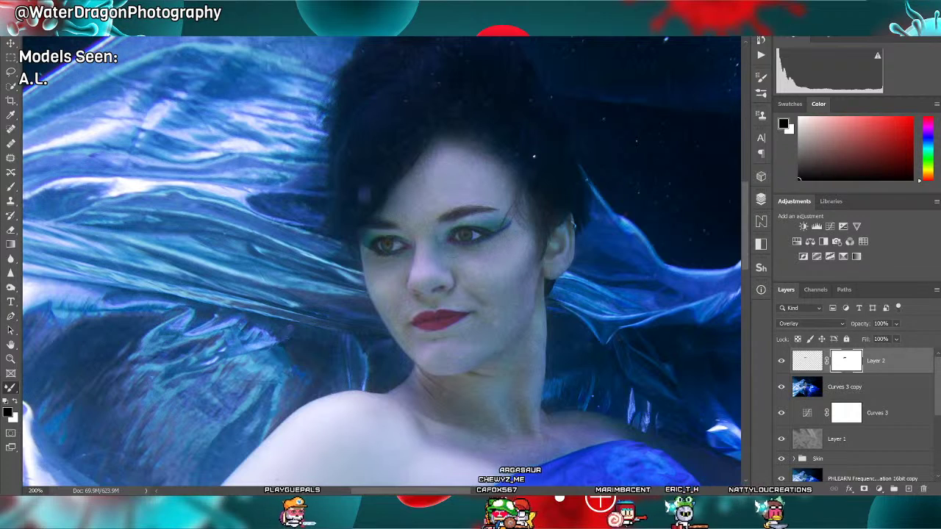
Check the eye enhancement on and off, and merge Layer 2 with the Curves 3 copy layer.
left_click(781, 362)
left_click(782, 363)
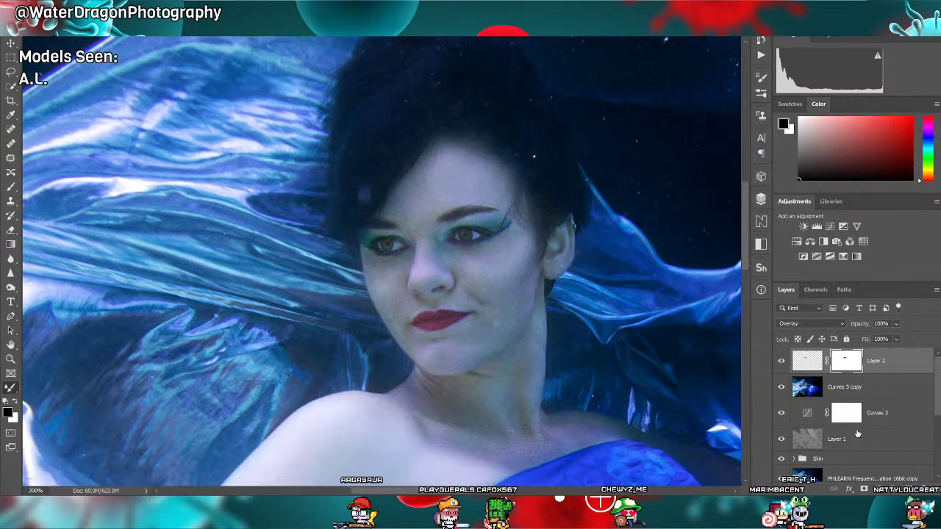
left_click(885, 391)
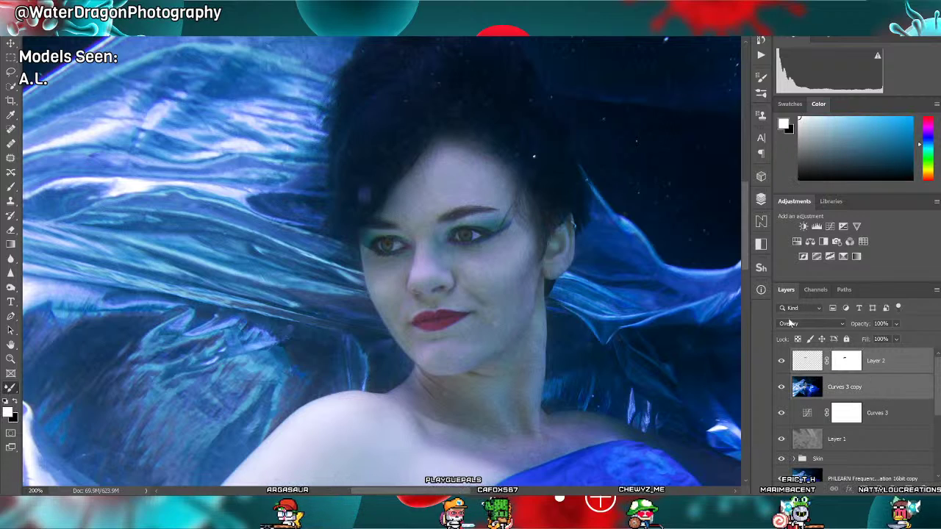
key("ctrl+e")
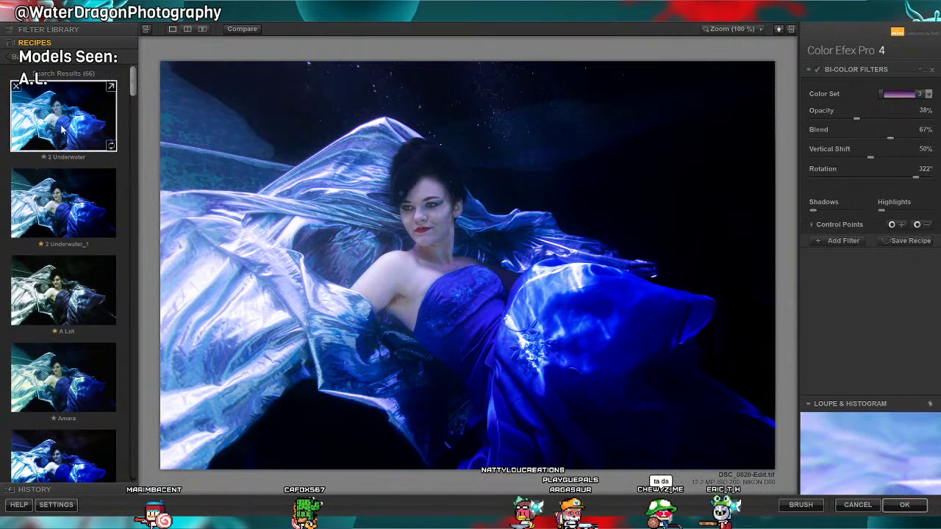
Try the 2 Underwater and A Lot recipes on the photo in Color Efex Pro 4.
left_click(118, 111)
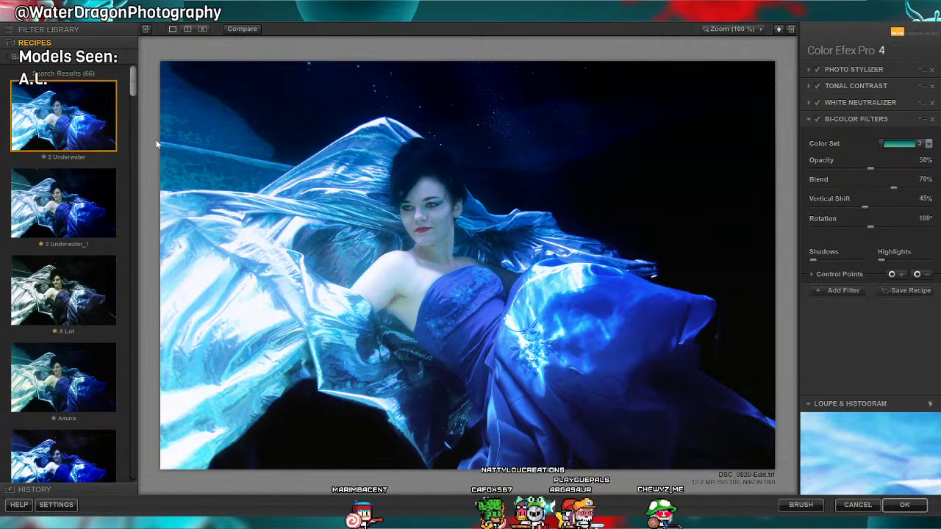
left_click(94, 321)
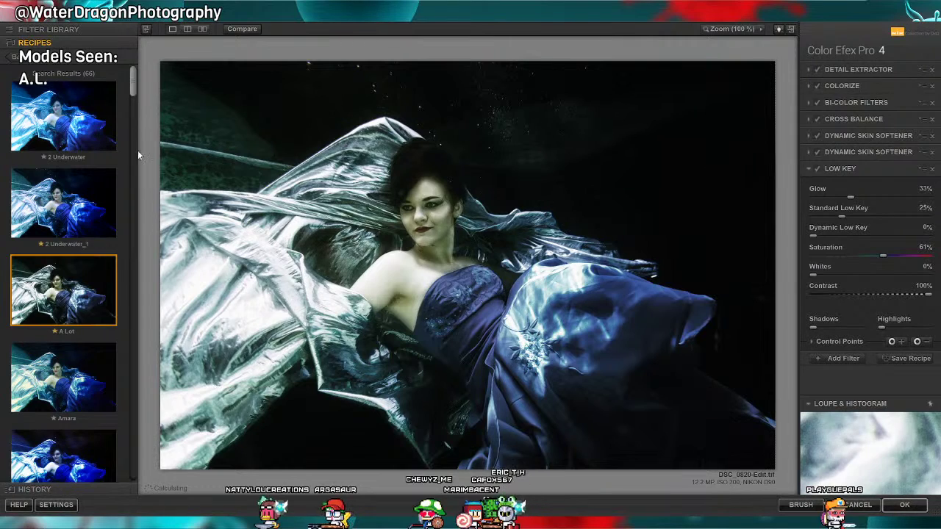
Browse the saved recipes and apply Underwater_3 to the photo.
left_click_drag(130, 99, 139, 475)
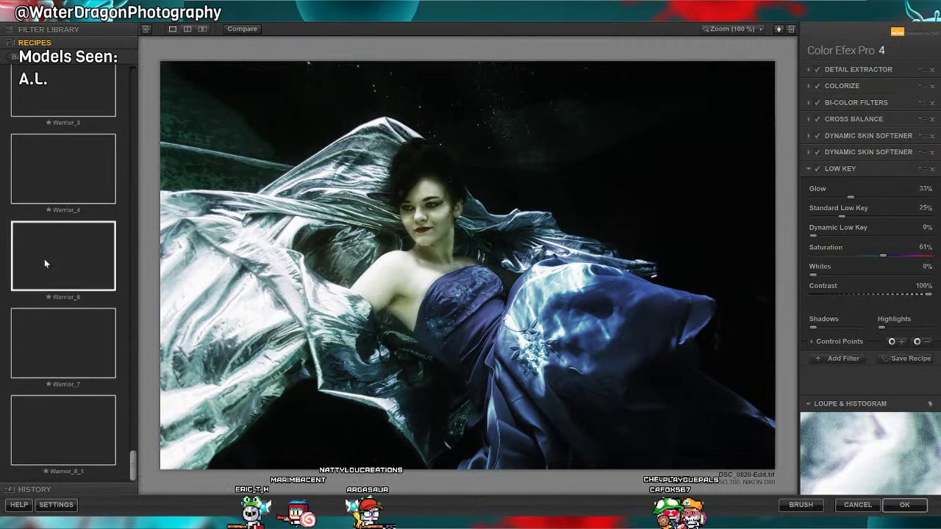
scroll(102, 235, "up", 1)
scroll(110, 235, "up", 5)
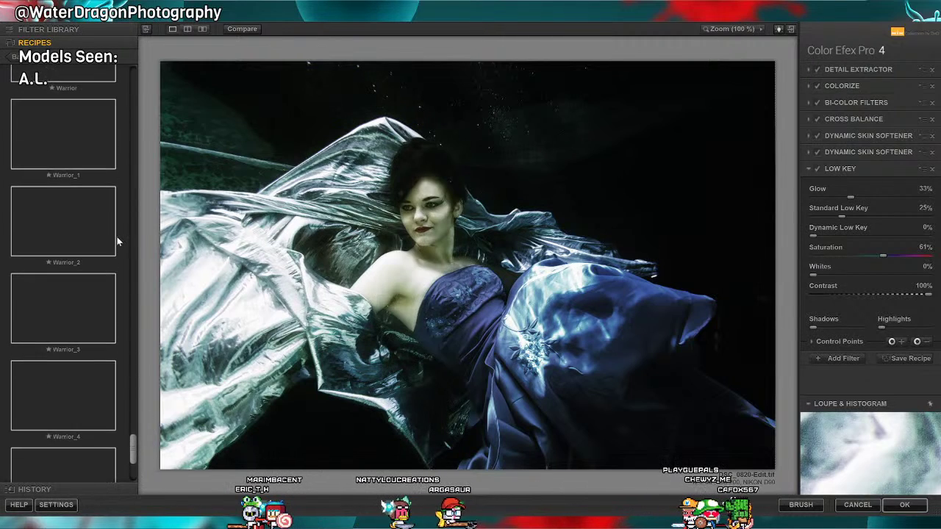
scroll(78, 202, "up", 1)
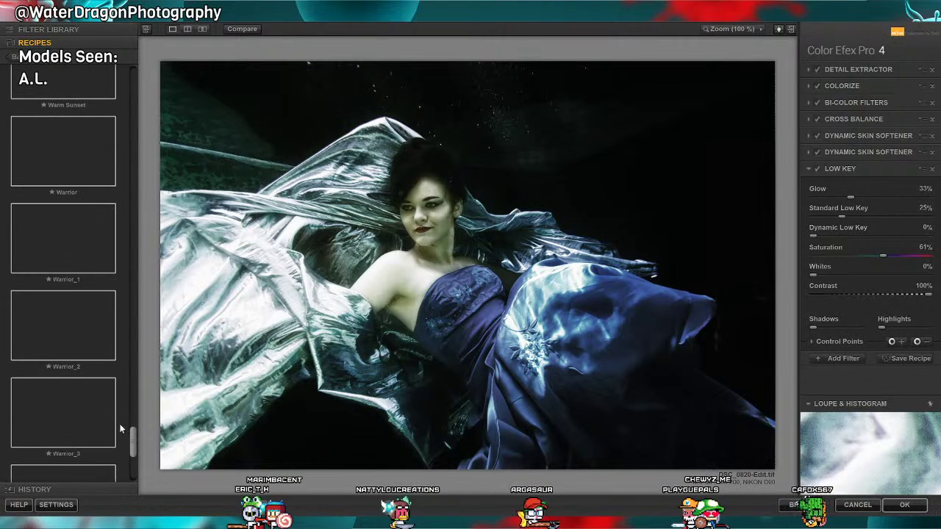
left_click_drag(134, 435, 151, 402)
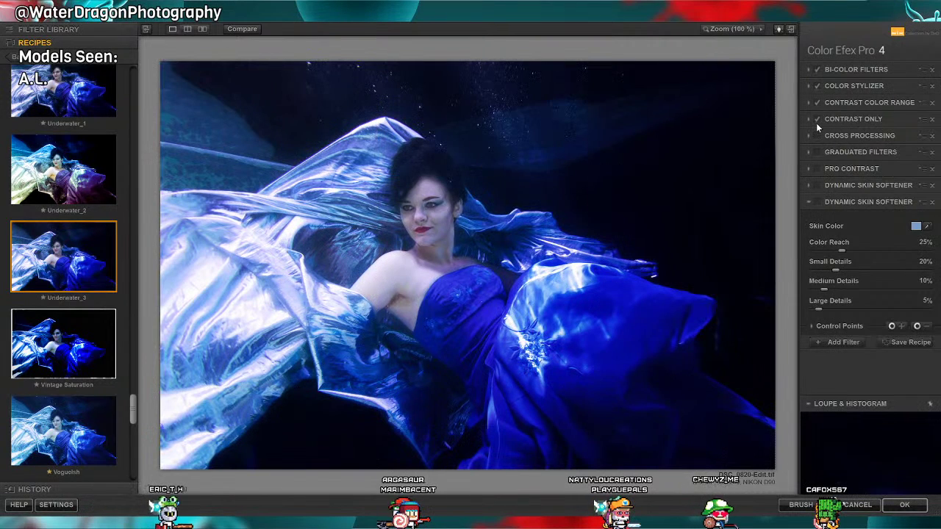
Keep only Bi-Color Filters enabled in the recipe and set its color set to Cool/Warm 2.
left_click(845, 68)
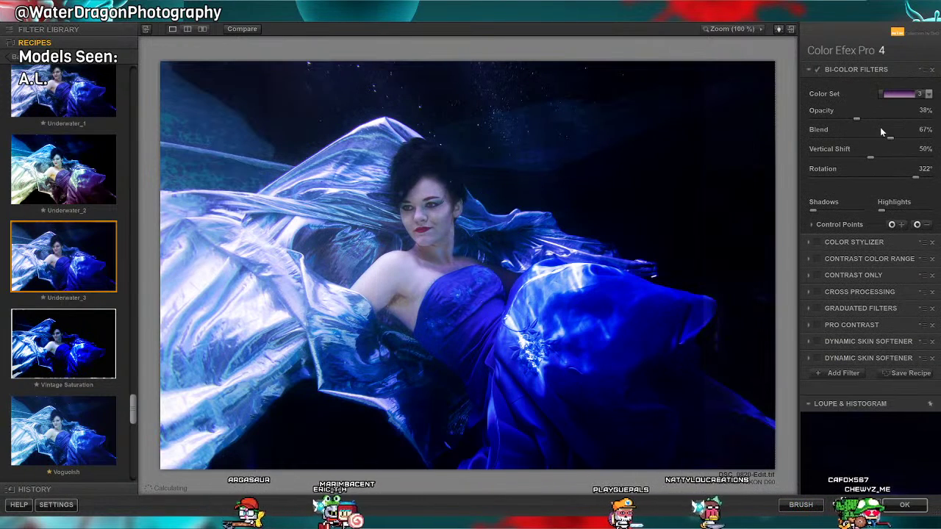
left_click(912, 95)
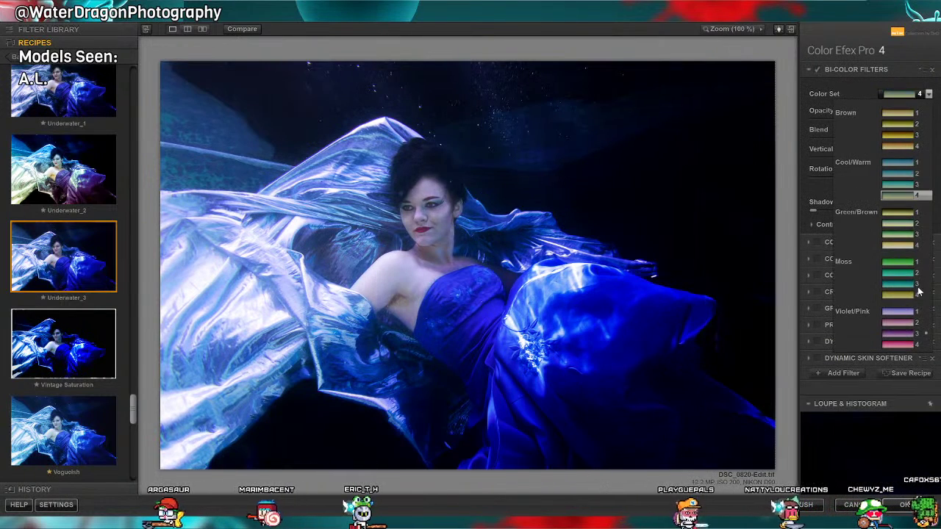
left_click(898, 261)
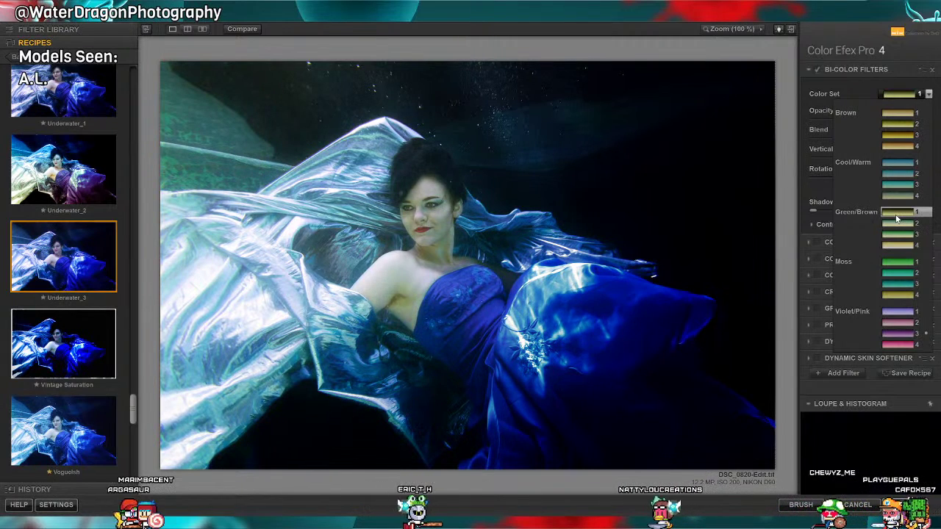
left_click(903, 176)
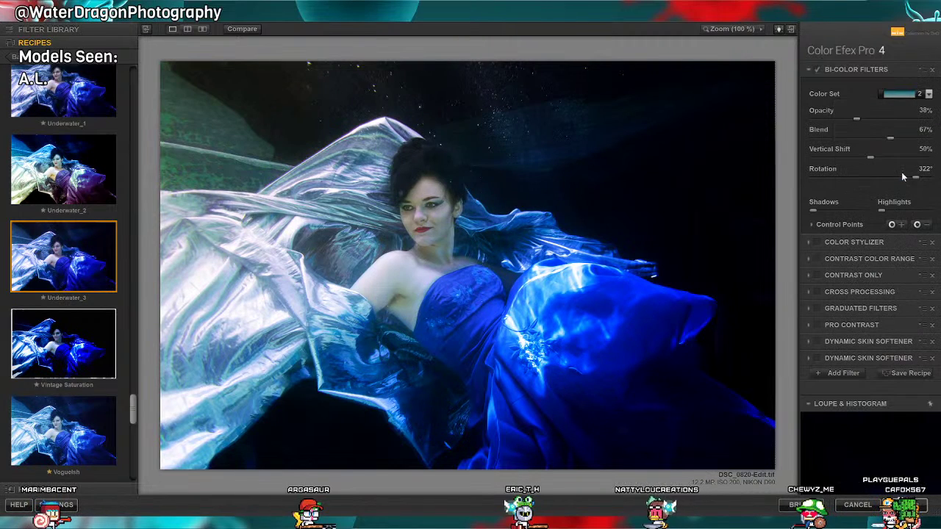
Set the Bi-Color Filters opacity to 26%, blend to 51% and vertical shift to 50%, and compare the filter off and on.
left_click(818, 68)
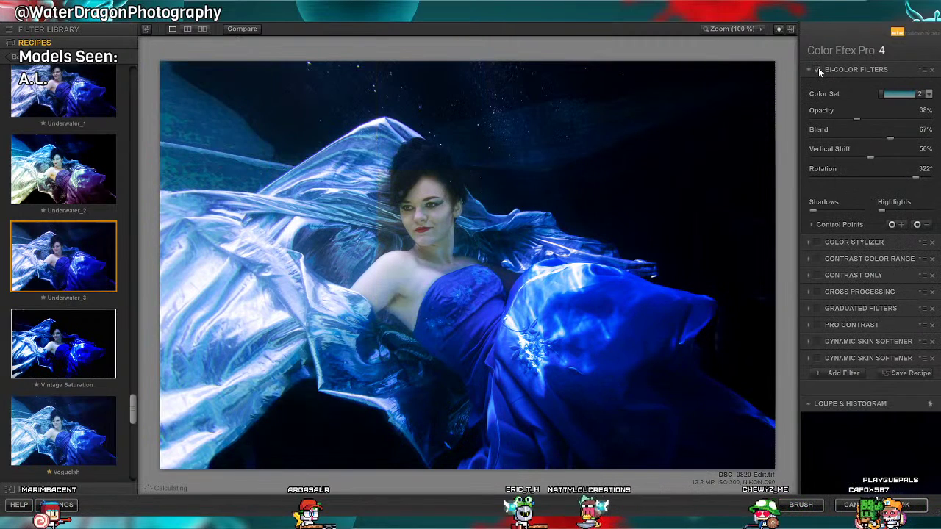
left_click(819, 68)
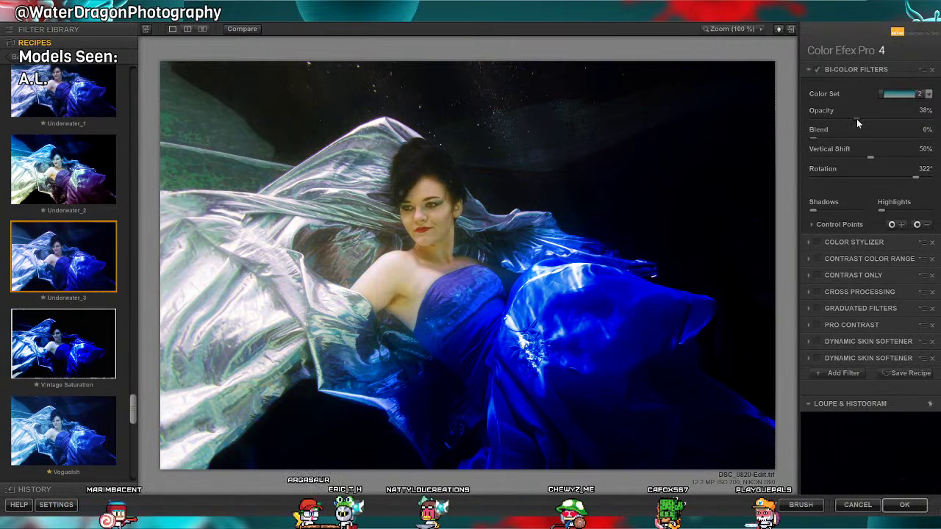
mouse_move(856, 118)
left_mouse_down()
mouse_move(865, 119)
mouse_move(842, 121)
left_mouse_up()
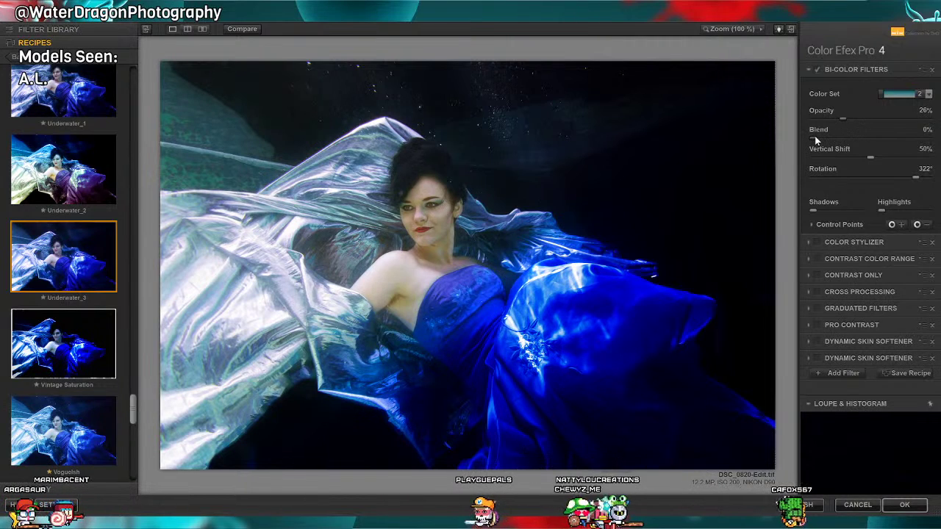
mouse_move(871, 158)
left_mouse_down()
mouse_move(850, 157)
mouse_move(885, 157)
mouse_move(873, 158)
left_mouse_up()
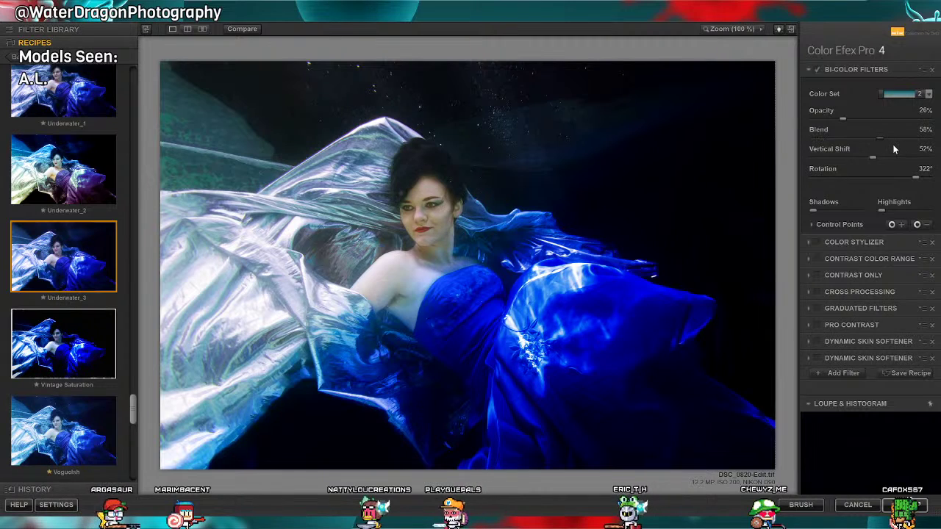
left_click_drag(893, 144, 876, 156)
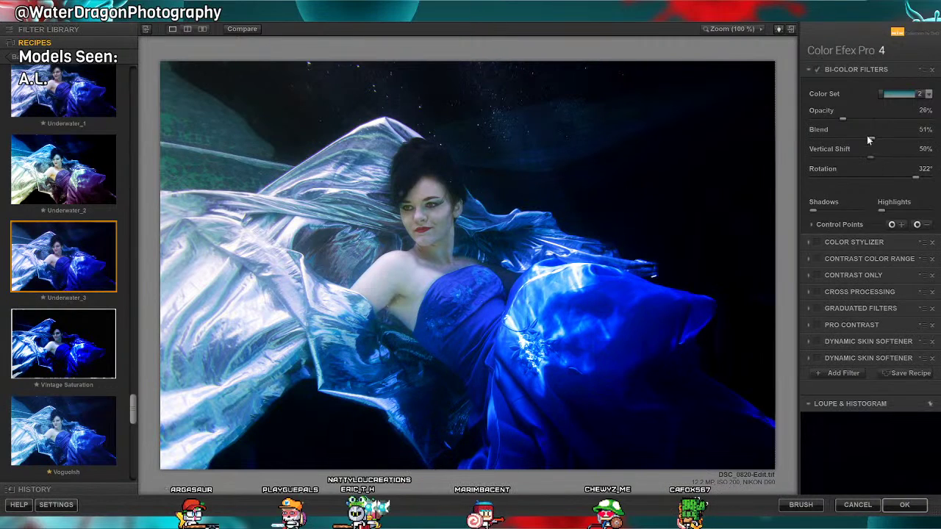
left_click(817, 69)
left_click(817, 69)
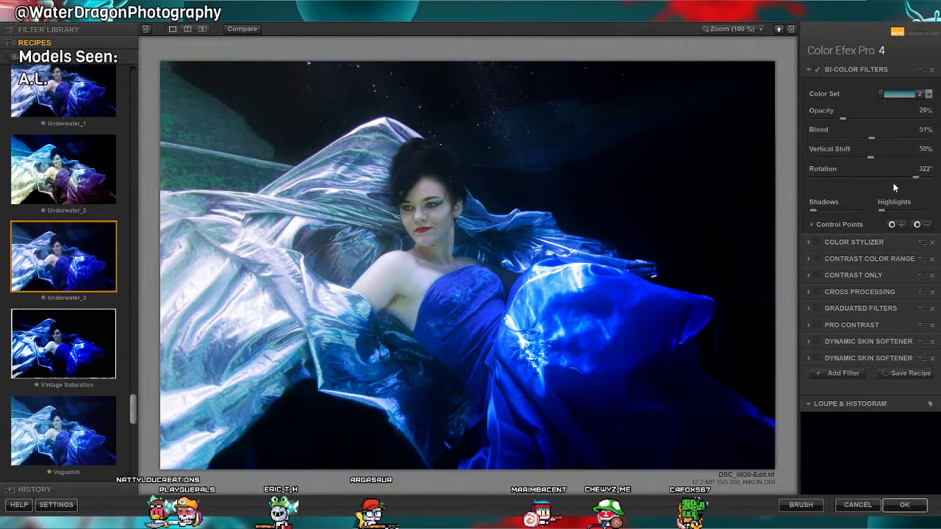
Enable Color Stylizer, sample its color as purple from the Underwater_2 recipe thumbnail, and set the filter's opacity to 23%.
left_click(882, 244)
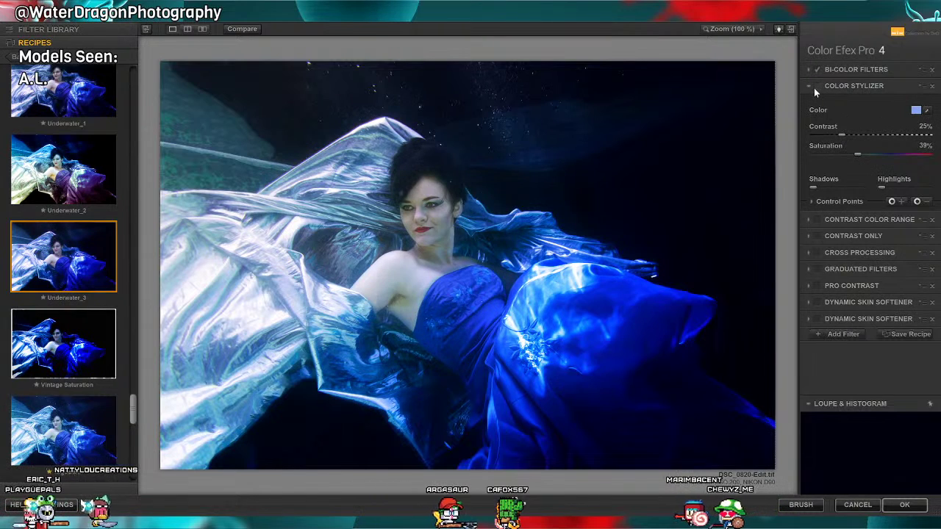
left_click(927, 111)
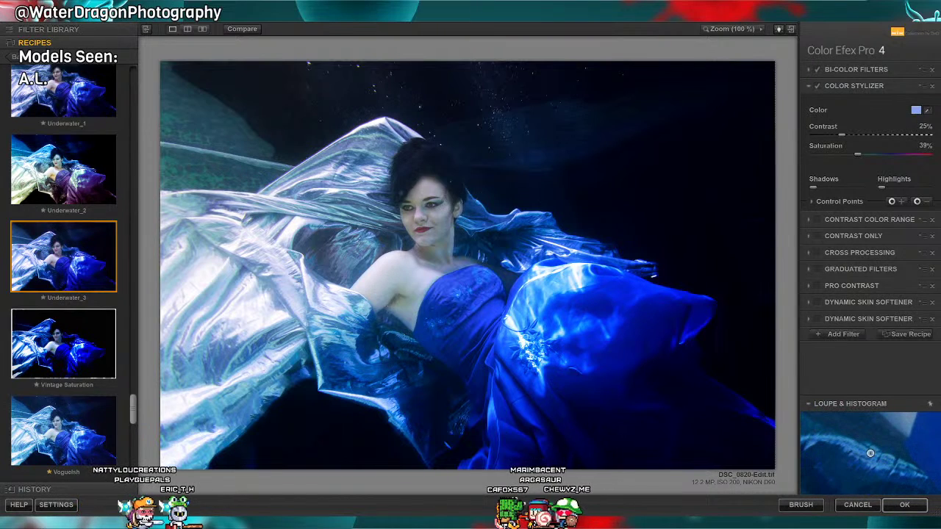
left_click(463, 310)
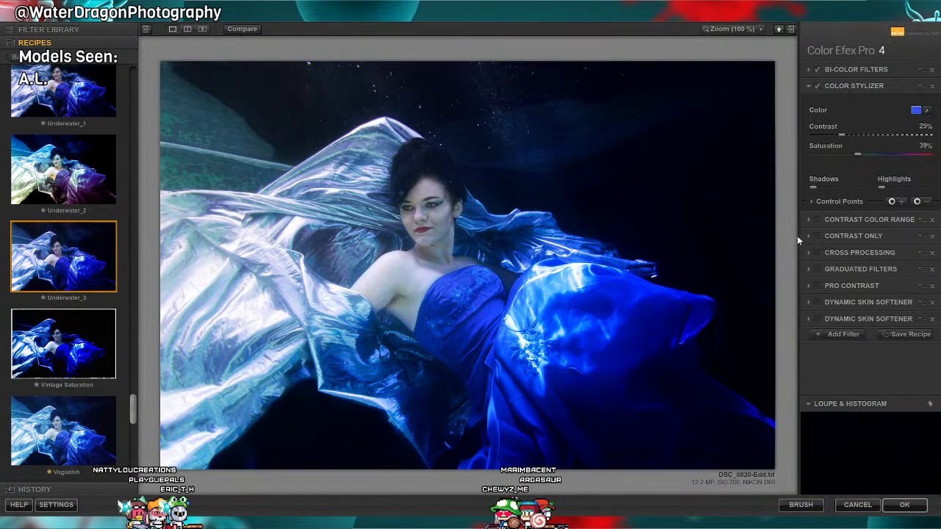
left_click(812, 201)
left_click(882, 227)
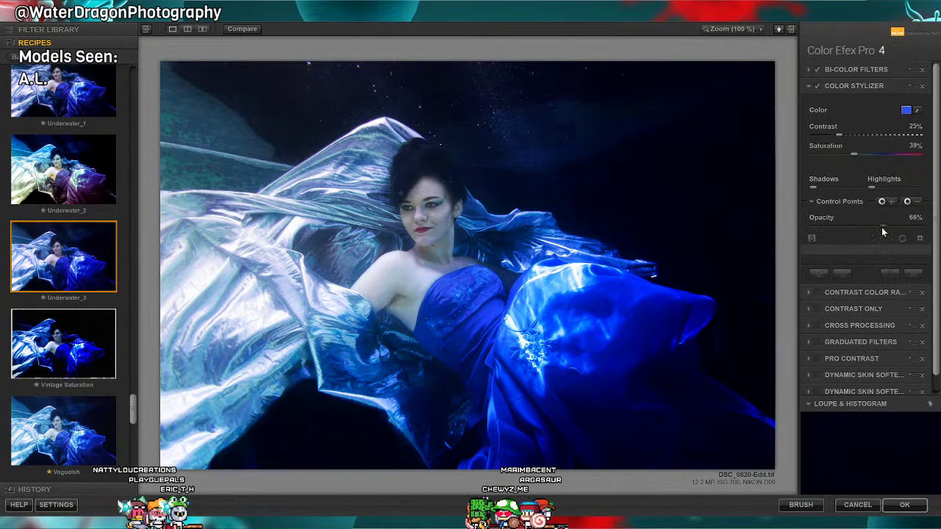
left_click(882, 227)
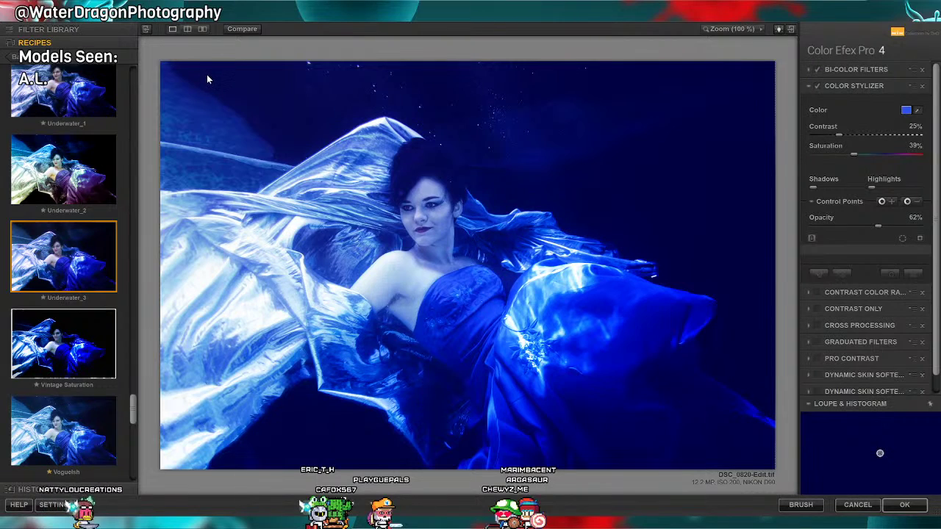
left_click(31, 194)
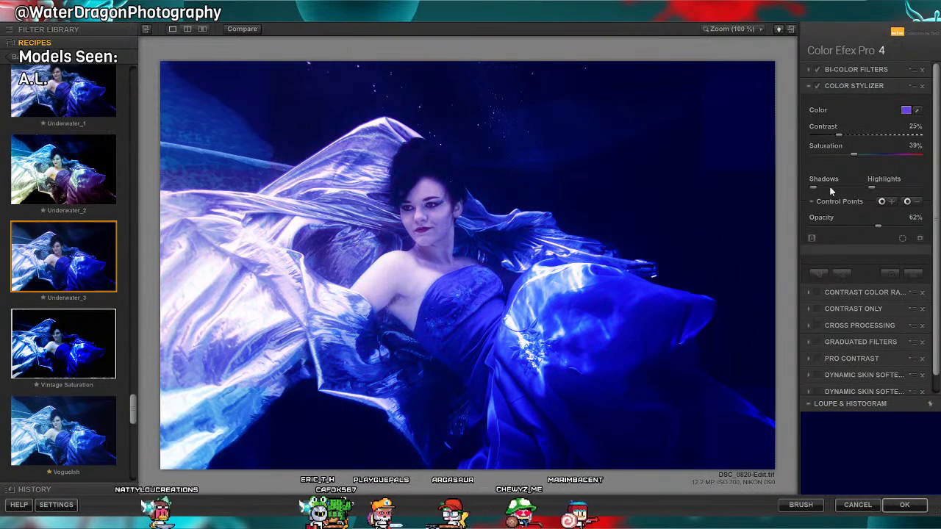
left_click_drag(878, 226, 836, 227)
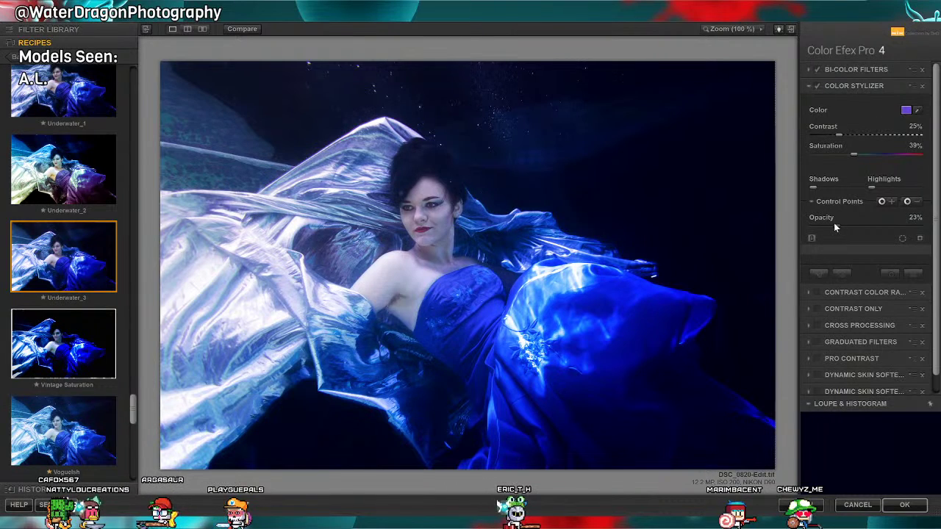
Add two subtractive Color Stylizer control points, on the dark background and beside the blue dress, and lower the opacity to 14%.
left_click(906, 201)
left_click(694, 179)
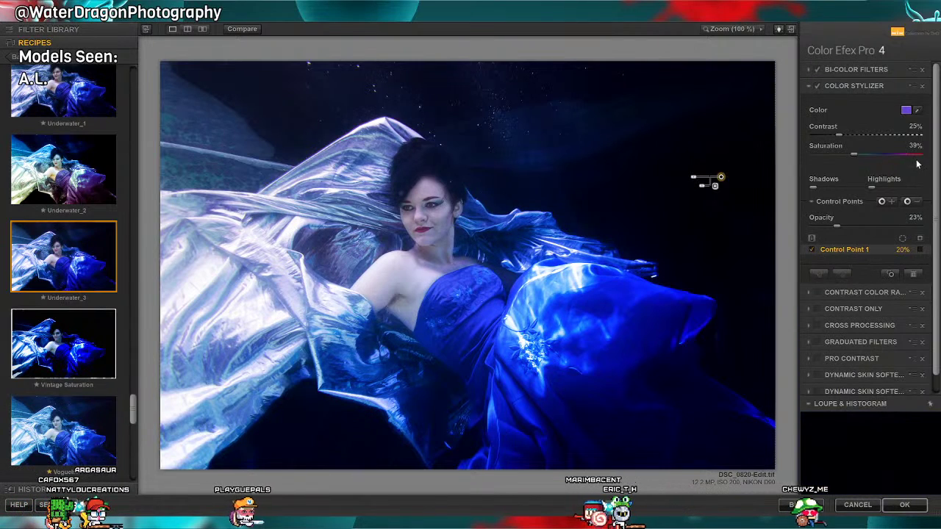
left_click(625, 331)
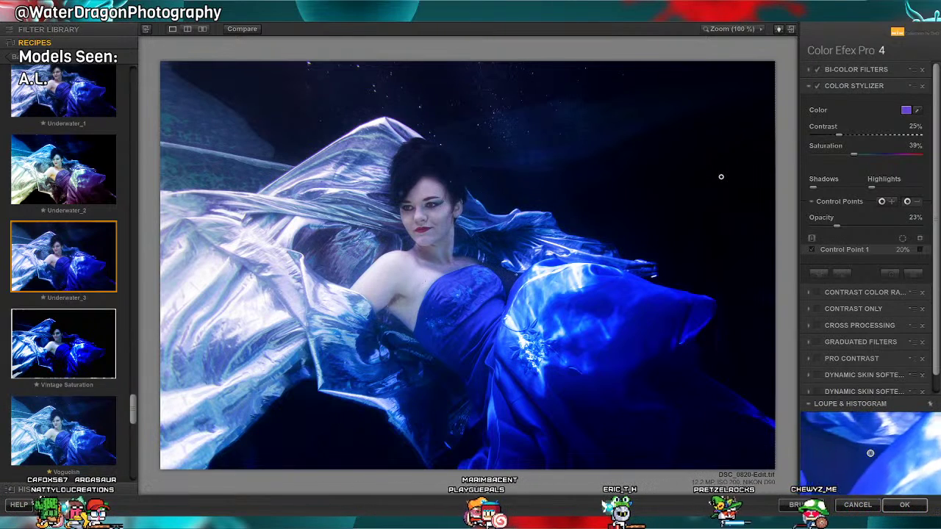
left_click(516, 279)
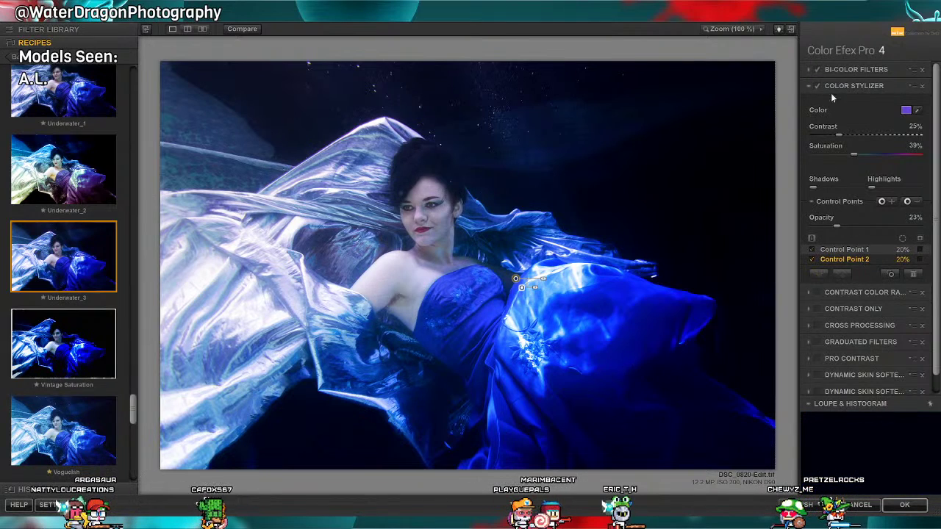
left_click_drag(829, 227, 826, 227)
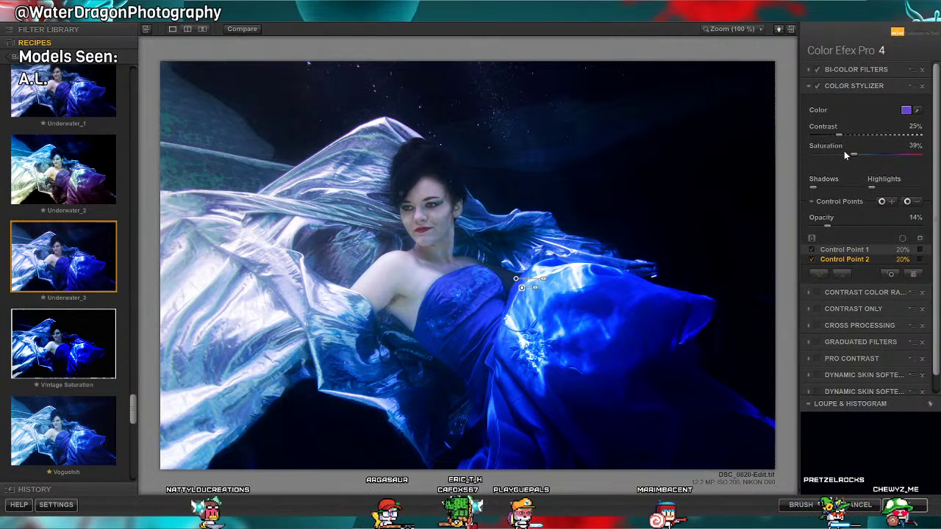
Enable Contrast Color Range with color contrast 0%, brightness -13%, contrast 7% and opacity 36%.
left_click(859, 291)
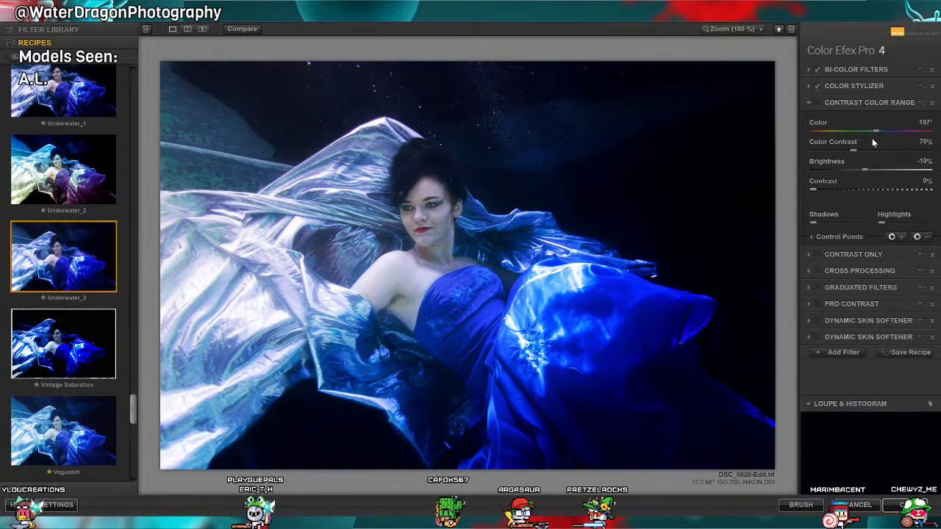
left_click(812, 237)
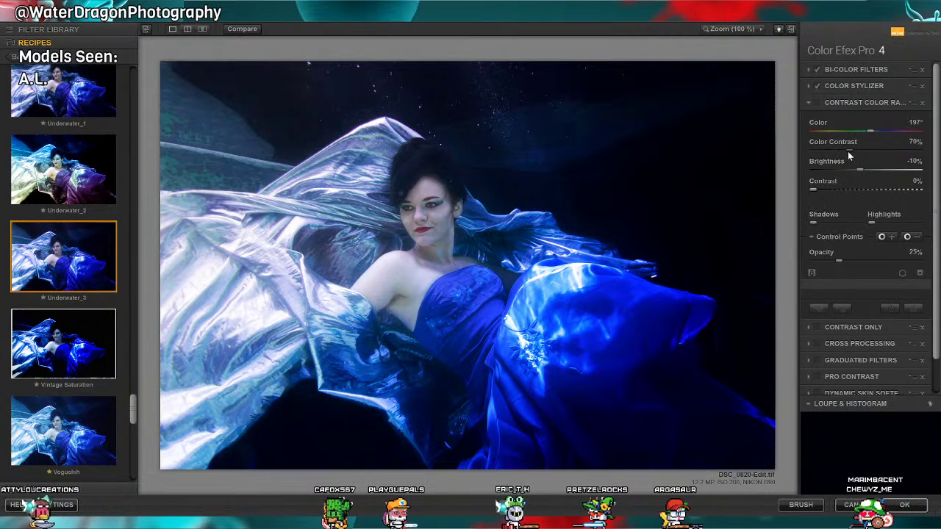
mouse_move(848, 151)
left_mouse_down()
mouse_move(836, 157)
mouse_move(851, 158)
left_mouse_up()
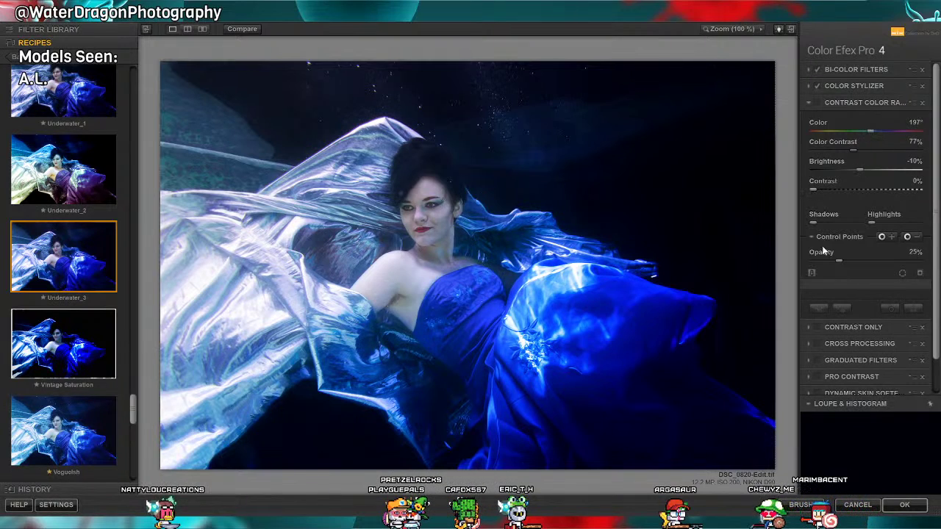
left_click_drag(839, 261, 833, 261)
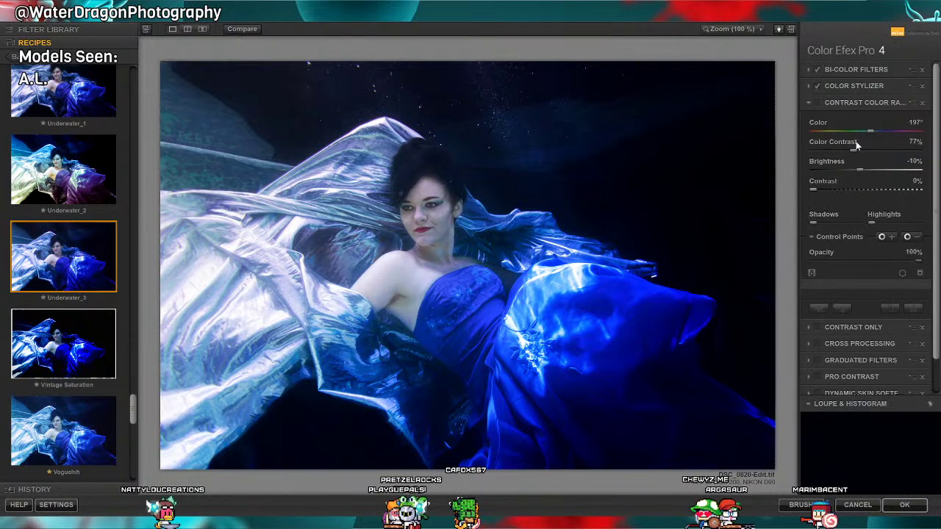
mouse_move(855, 150)
left_mouse_down()
mouse_move(904, 151)
mouse_move(822, 150)
mouse_move(880, 152)
mouse_move(808, 112)
mouse_move(886, 149)
mouse_move(847, 150)
left_mouse_up()
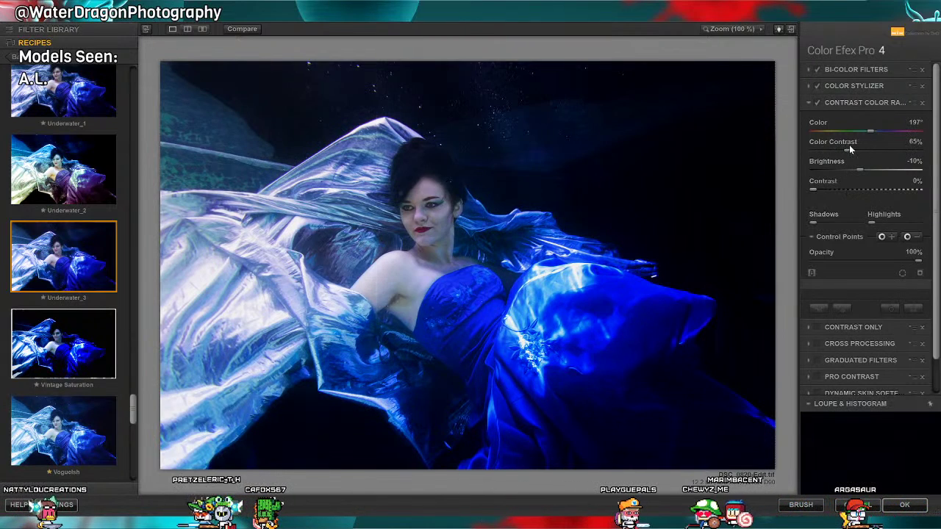
left_click_drag(848, 150, 803, 154)
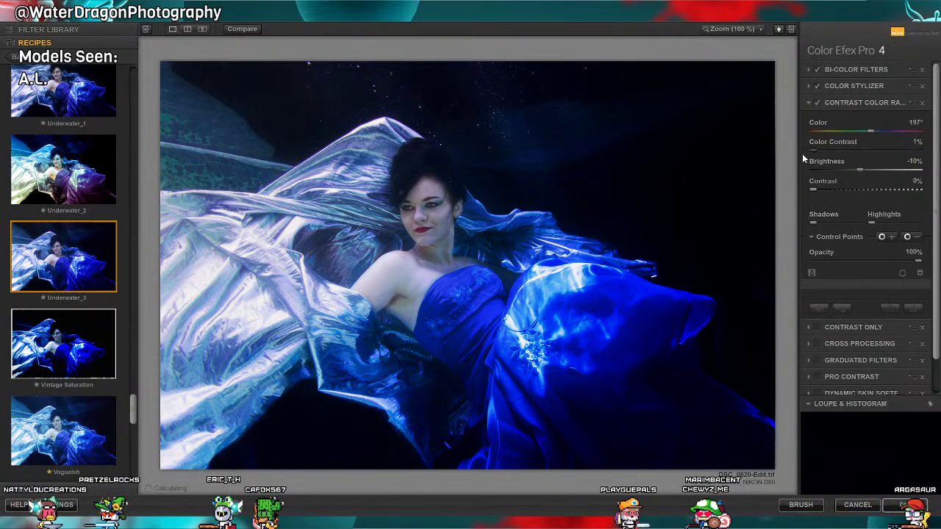
left_click_drag(860, 169, 817, 190)
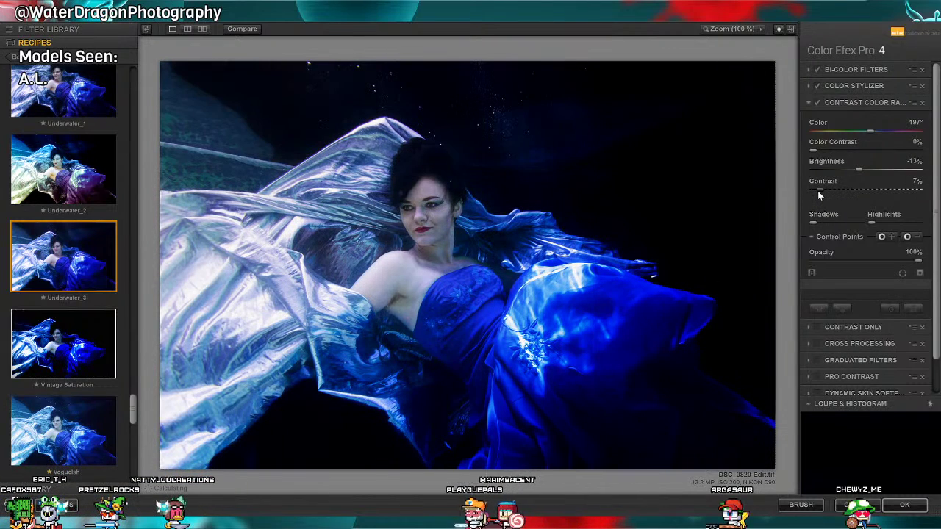
left_click(846, 262)
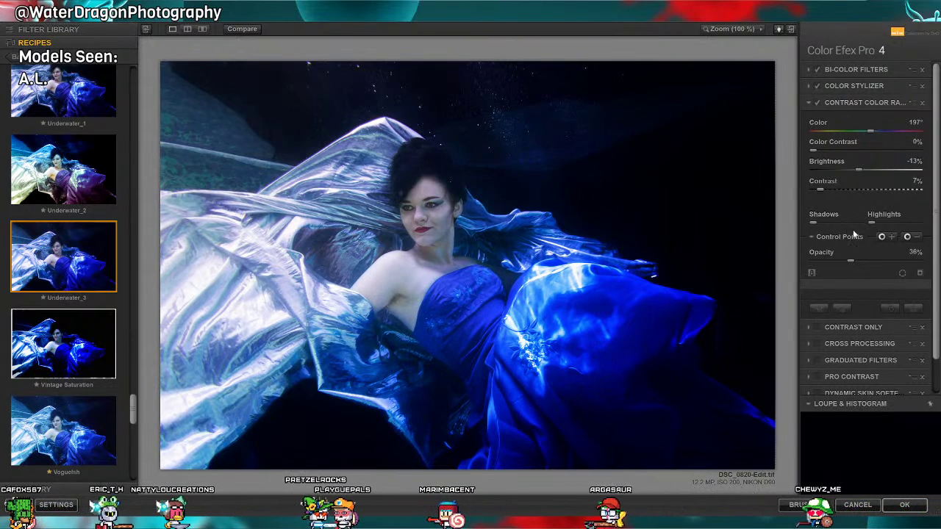
Enable Contrast Only with brightness 11%, contrast 8%, Contrast Only 9%, soft contrast 36% and opacity 100%.
left_click(866, 325)
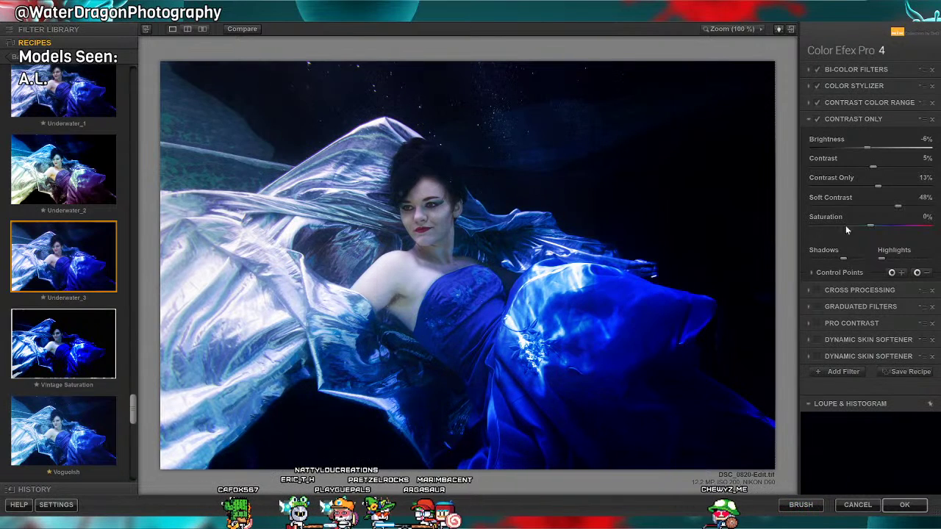
left_click(811, 273)
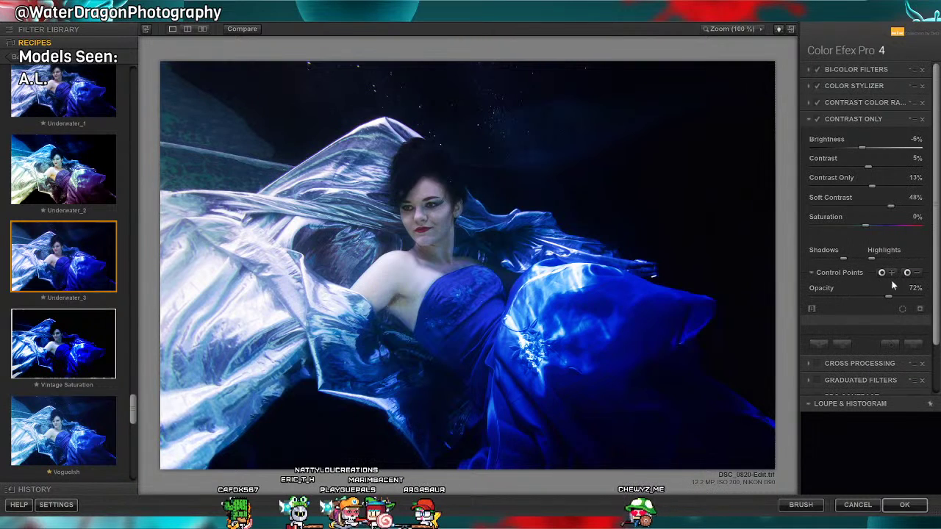
double_click(893, 297)
left_click_drag(859, 148, 867, 169)
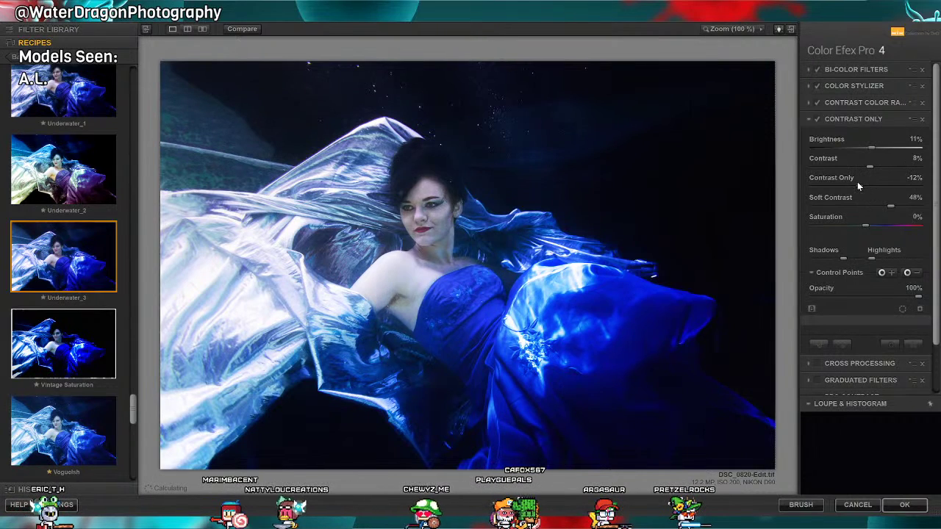
left_click_drag(871, 182, 868, 175)
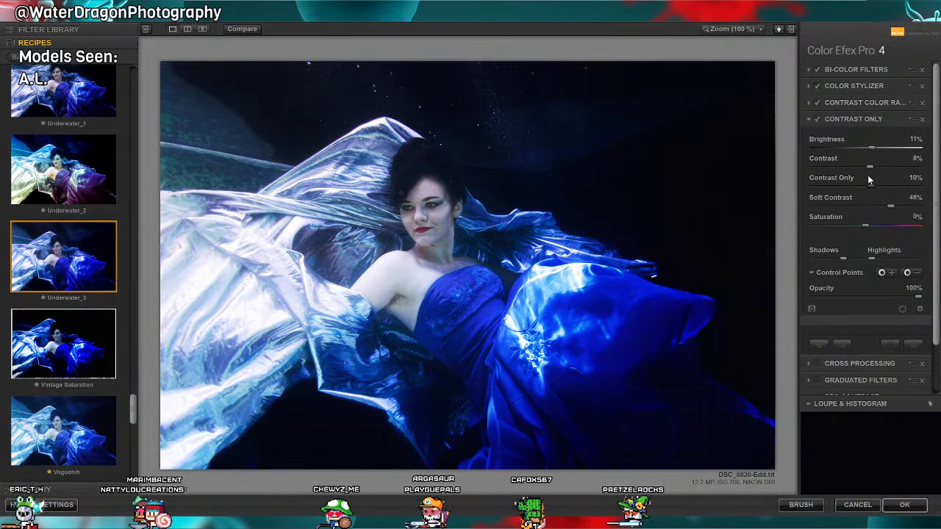
mouse_move(890, 205)
left_mouse_down()
mouse_move(857, 209)
mouse_move(887, 211)
left_mouse_up()
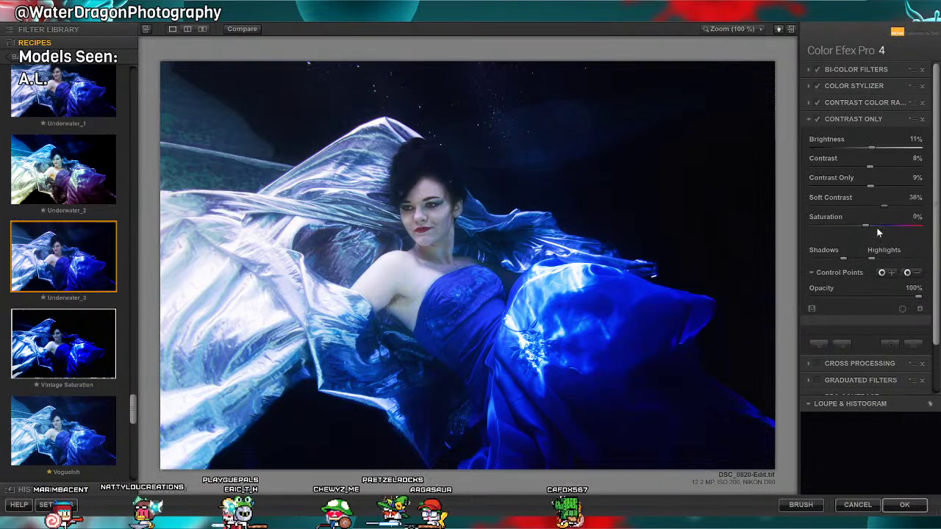
Compare the Contrast Only effect at 54% and 100% opacity, and with the filter switched off and on.
left_click_drag(836, 297, 860, 294)
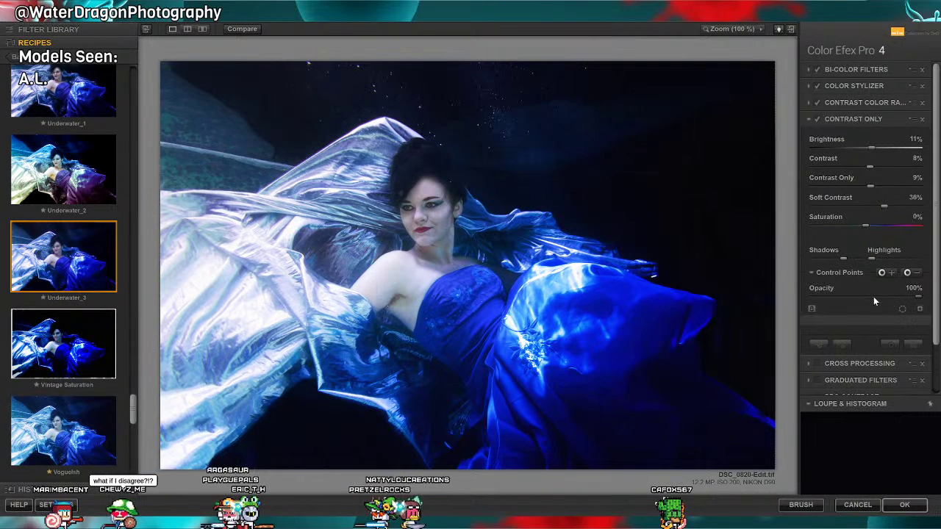
left_click(872, 297)
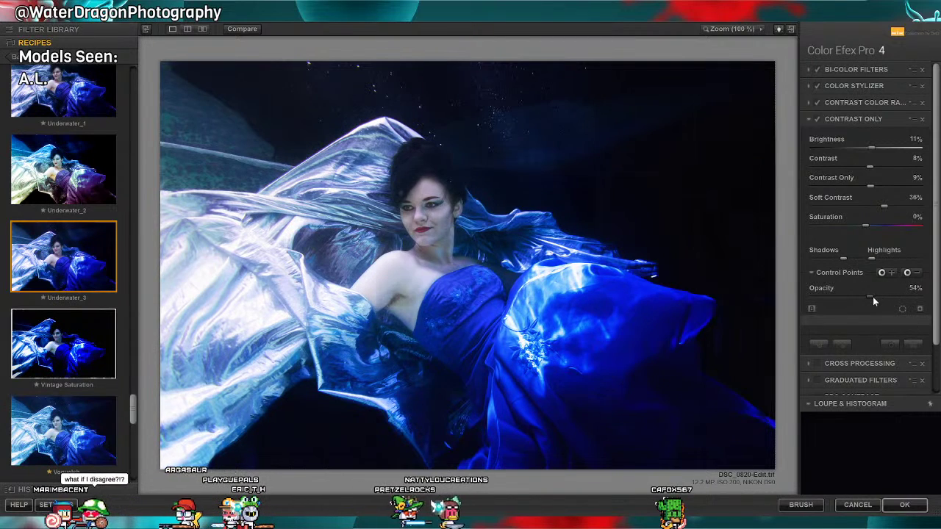
left_click(817, 119)
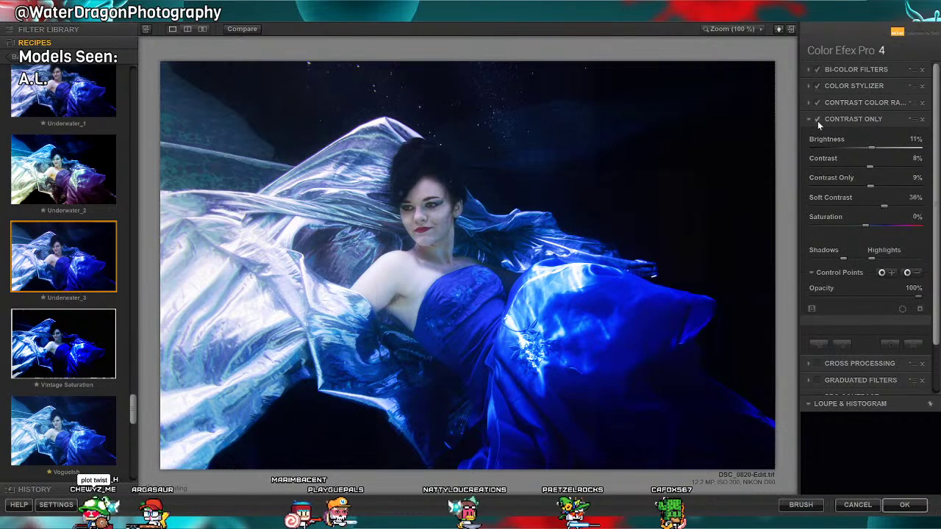
left_click(817, 119)
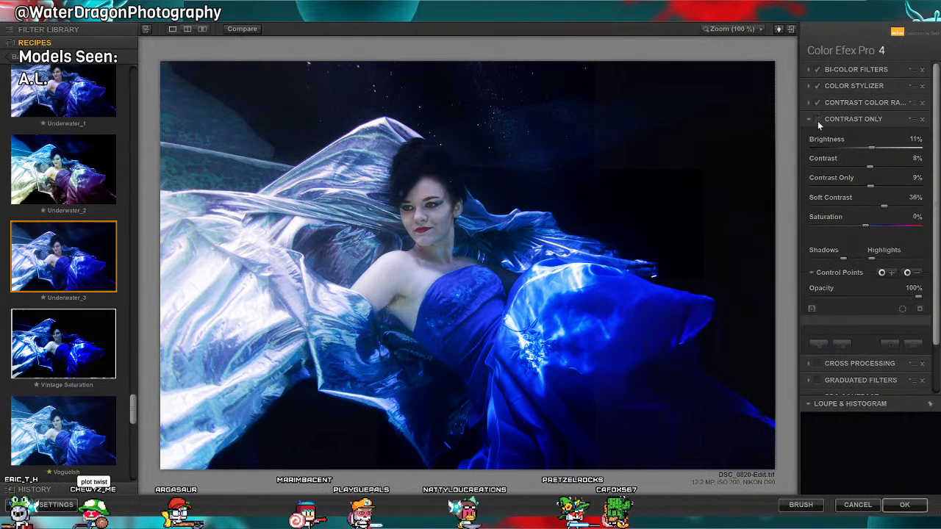
left_click(818, 120)
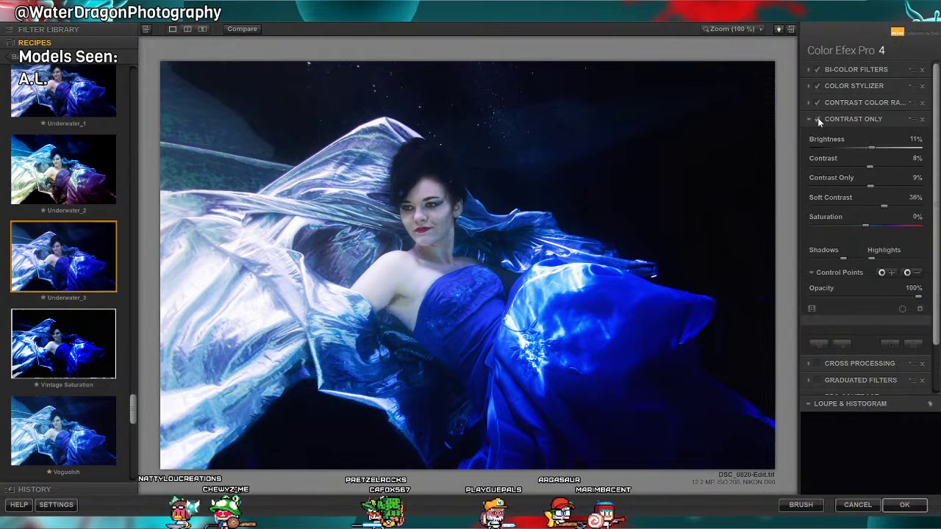
Check the overall contrast by repeatedly viewing the portrait with and without the Contrast Only filter.
left_click(817, 118)
left_click(818, 118)
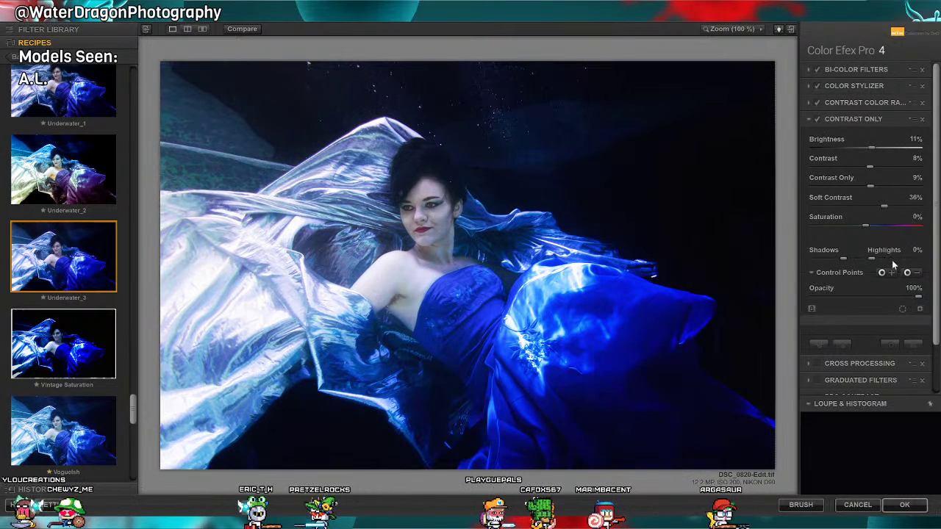
left_click(817, 119)
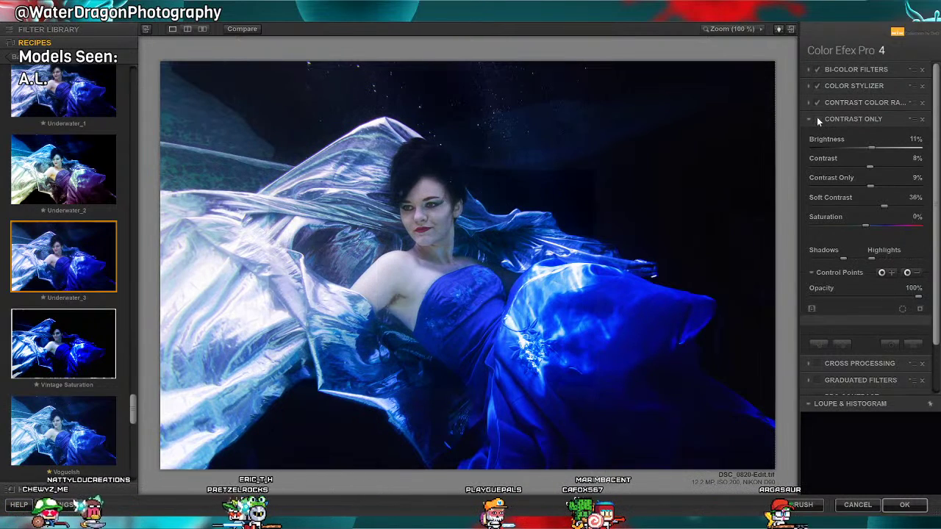
left_click(817, 119)
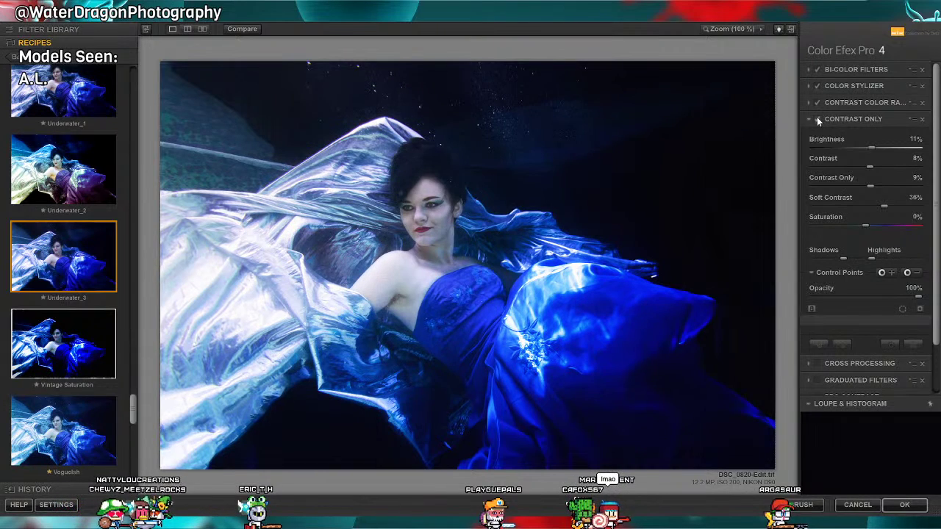
left_click(817, 118)
left_click(818, 119)
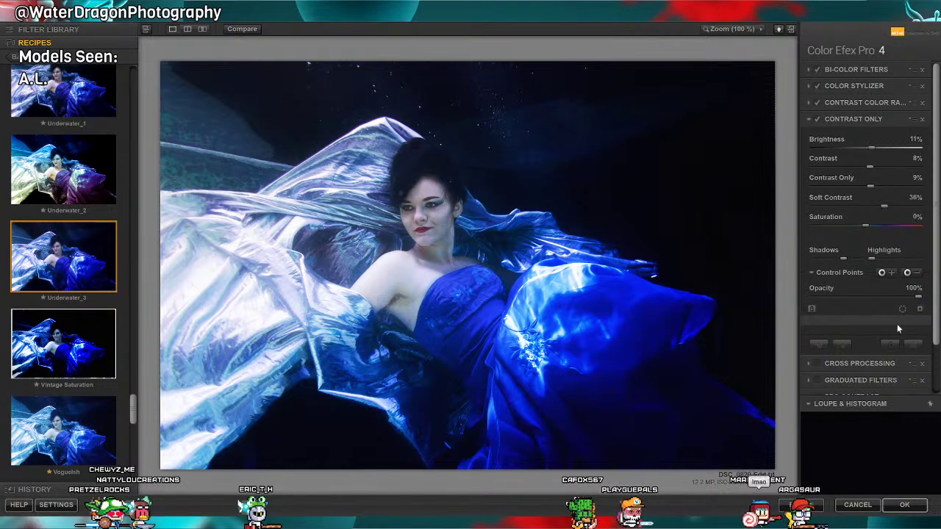
Add a subtractive Contrast Only control point sized 39% on the dark lower dress and an additive one sized 32% on the bright blue skirt.
left_click(907, 272)
left_click(637, 383)
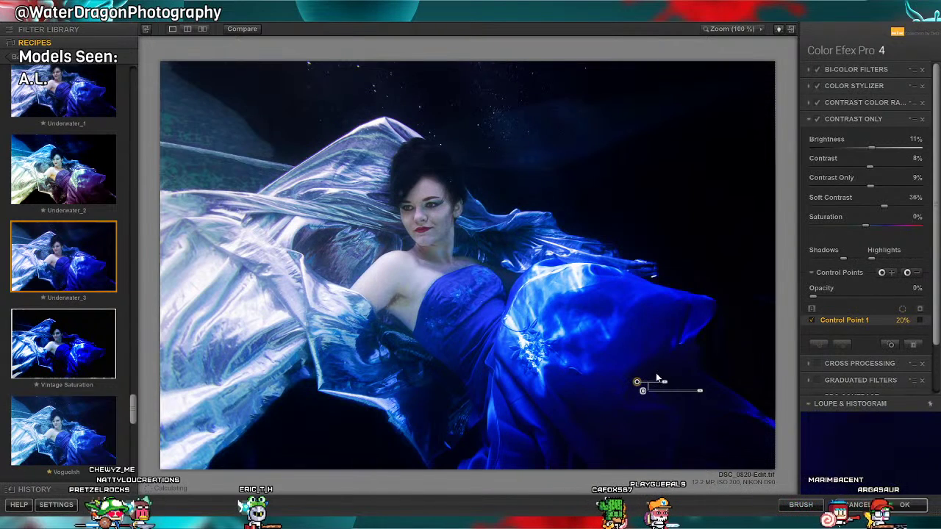
left_click(881, 272)
left_click(597, 316)
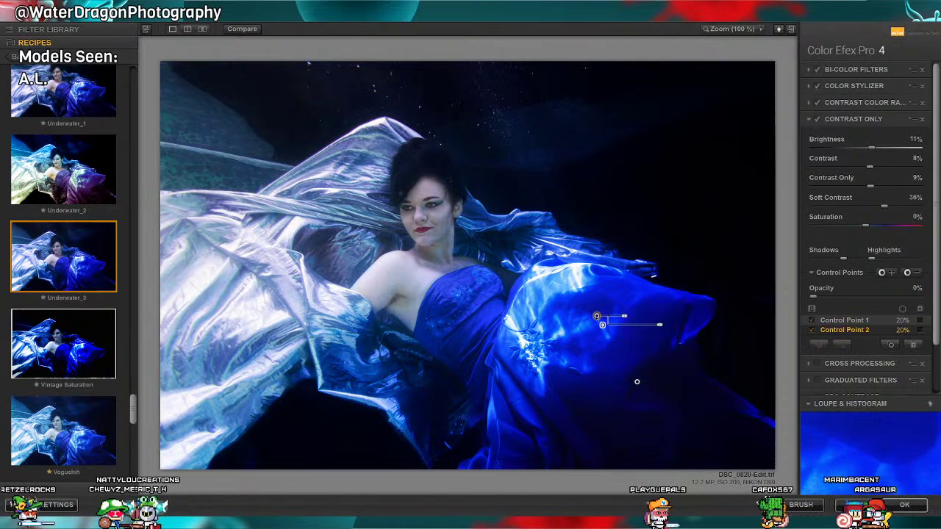
left_click_drag(624, 316, 630, 318)
left_click(637, 383)
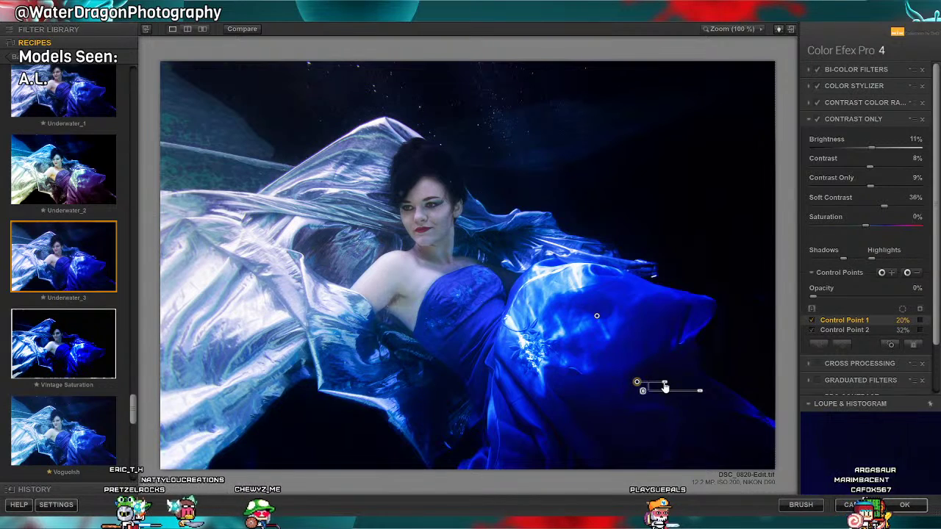
mouse_move(664, 388)
left_mouse_down()
mouse_move(672, 383)
mouse_move(665, 402)
left_mouse_up()
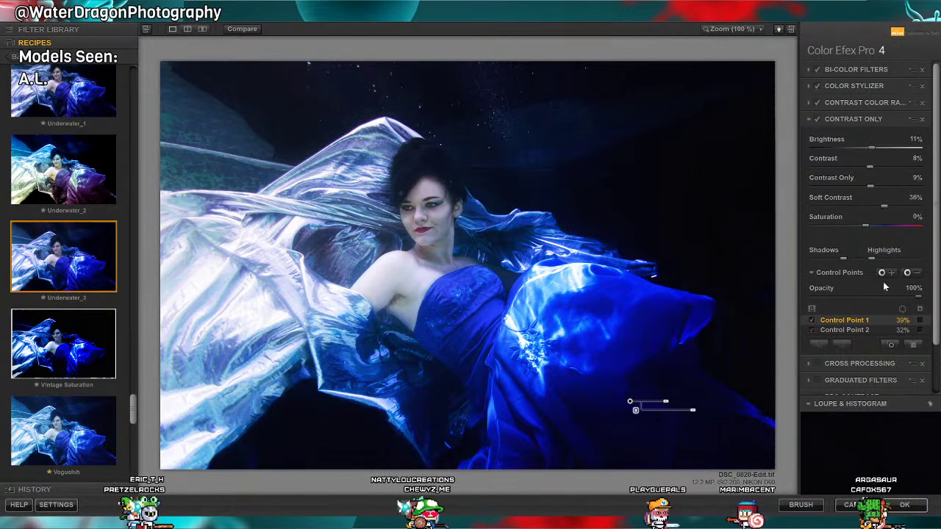
Set the selected control point's opacity to 99%, compare the filter on and off, and leave Contrast Only disabled.
left_click(818, 118)
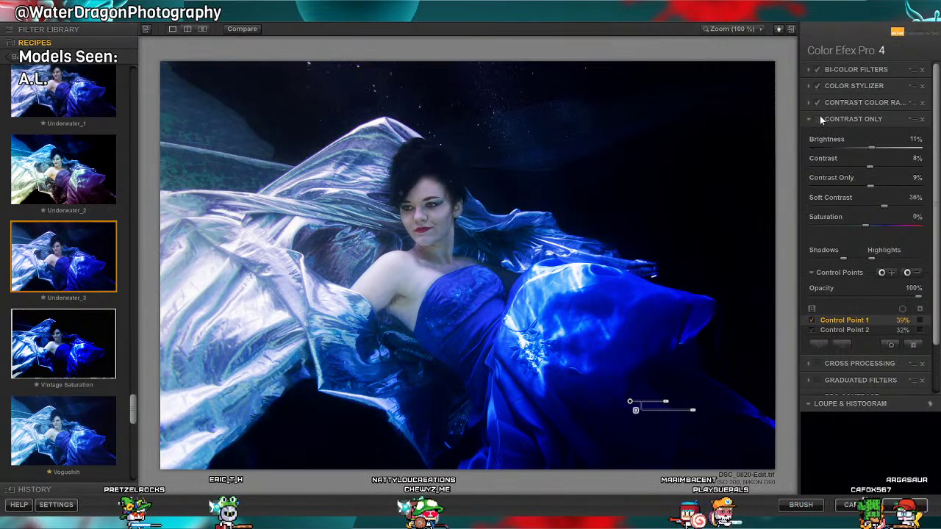
left_click(819, 119)
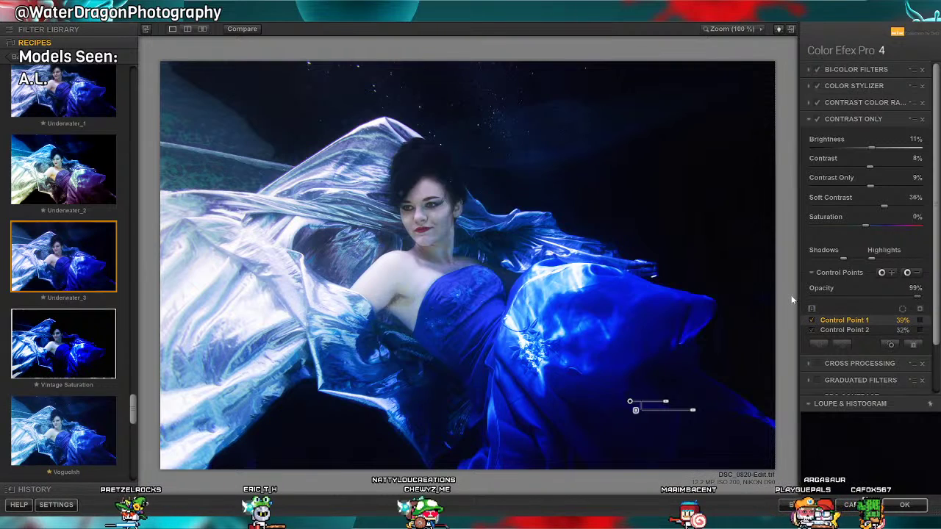
left_click(818, 119)
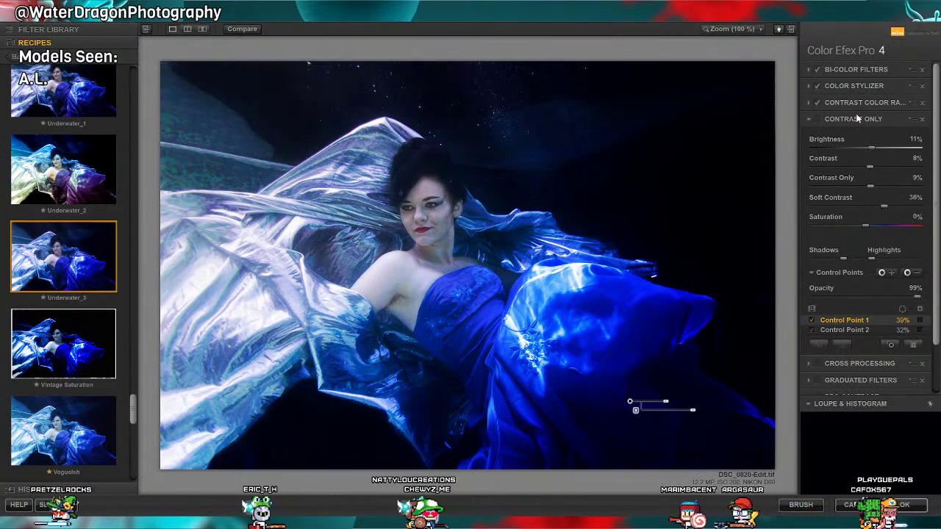
Try the Cross Processing filter with method T01 and compare the image with and without it.
left_click(844, 363)
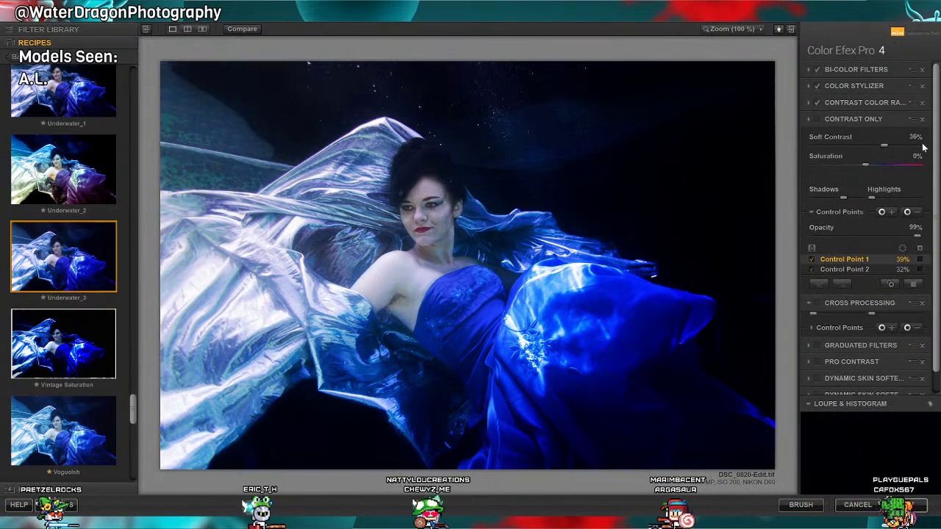
left_click(818, 135)
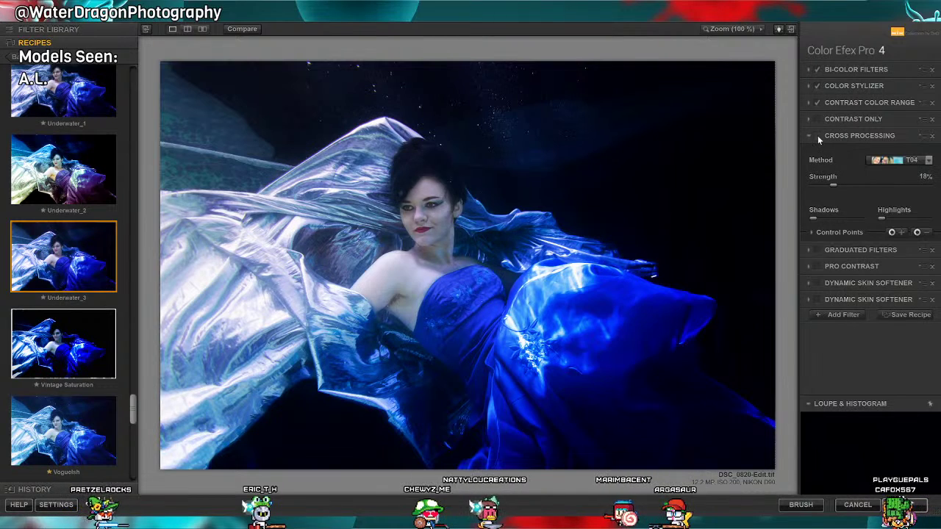
left_click(906, 160)
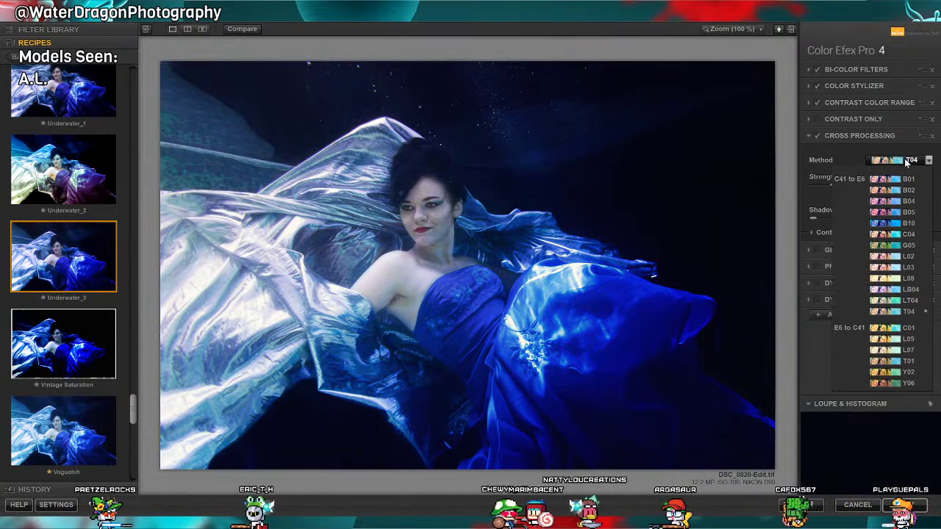
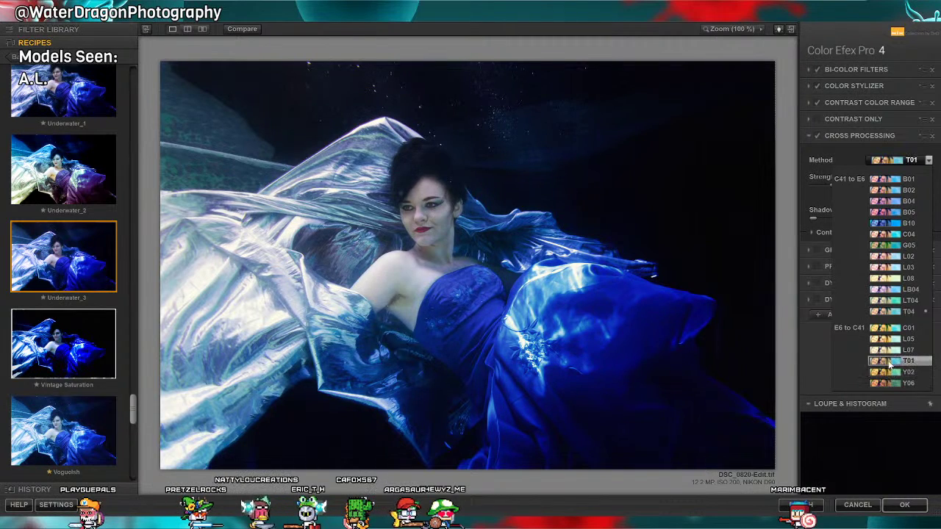
left_click(890, 361)
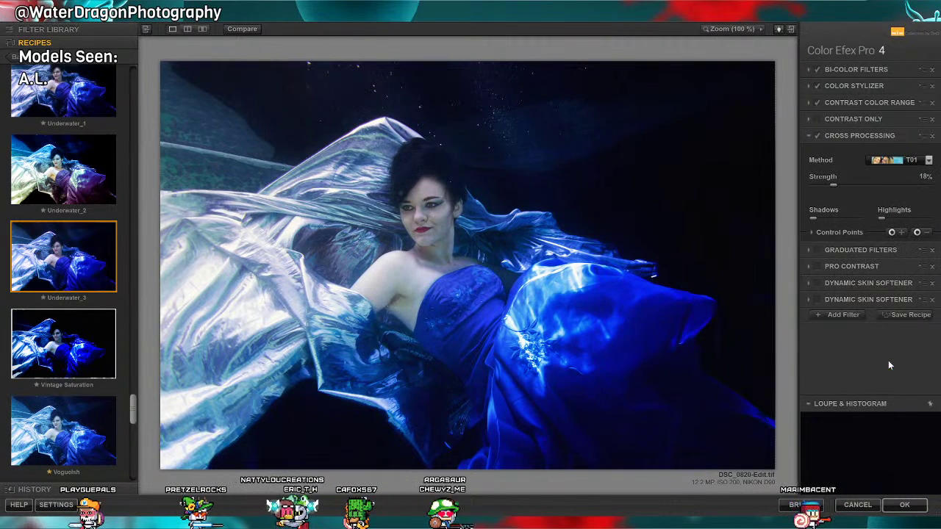
left_click(817, 135)
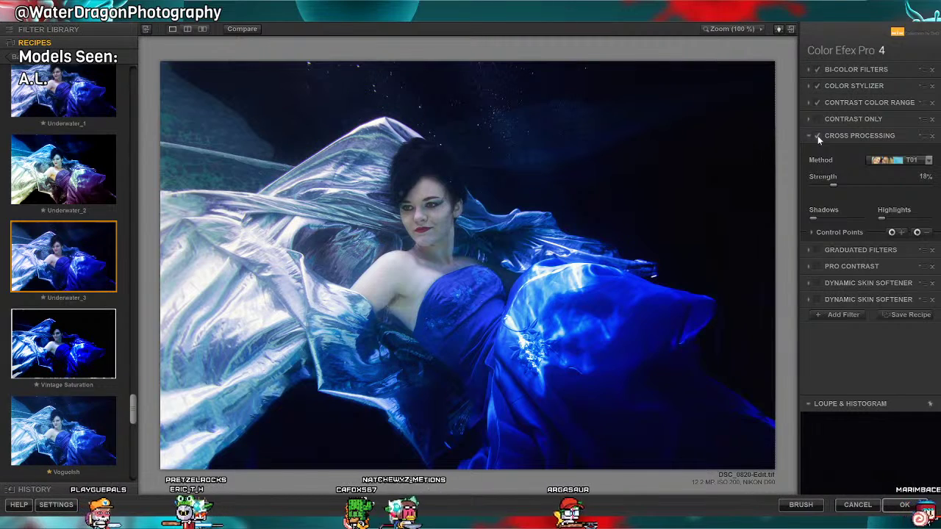
Try Cross Processing methods B05 and C04, compare the results, and leave the filter disabled.
left_click(886, 159)
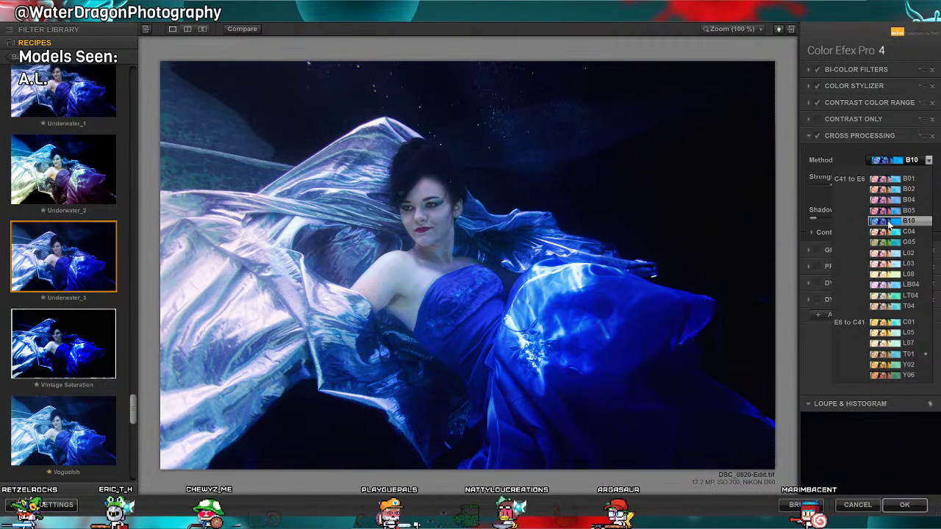
left_click(891, 210)
left_click(818, 135)
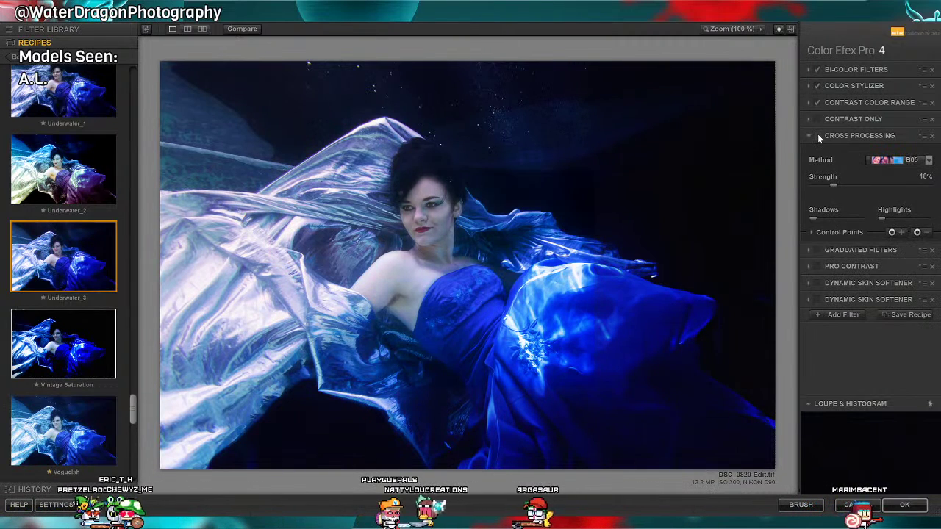
left_click(897, 161)
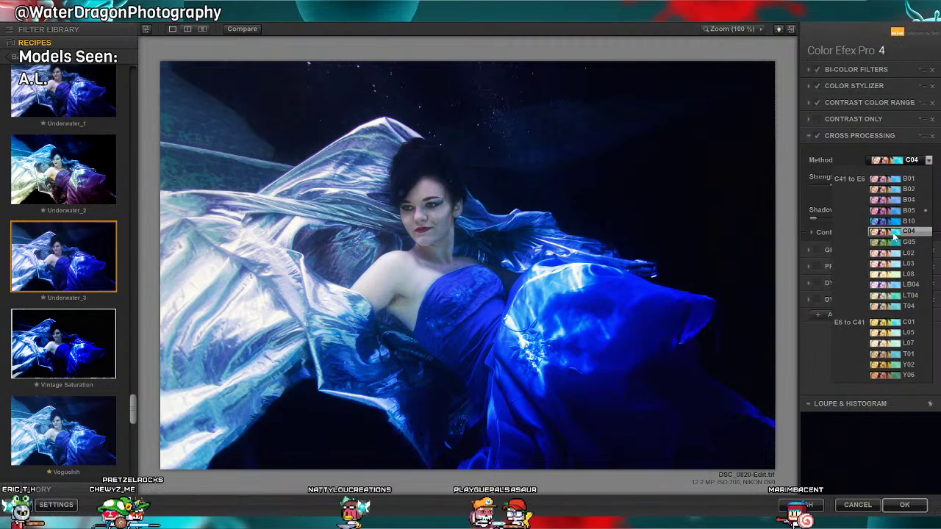
left_click(895, 234)
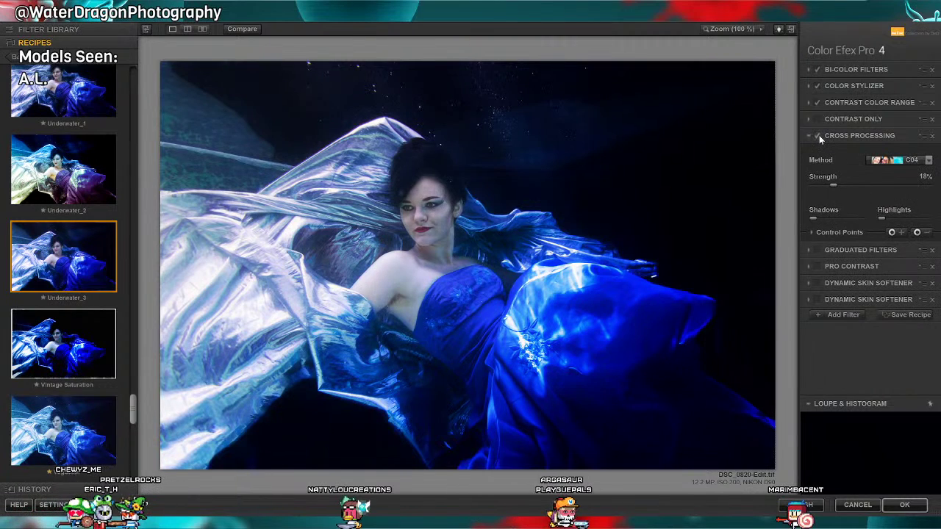
Try Graduated Filters with color sets Orange 1 and Orange 2, comparing the image with the filter on and off.
left_click(852, 250)
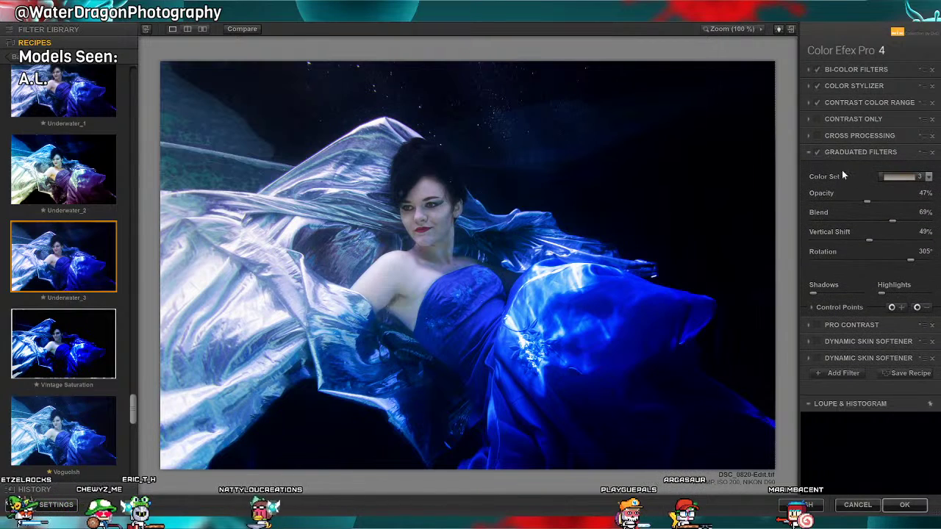
left_click(916, 178)
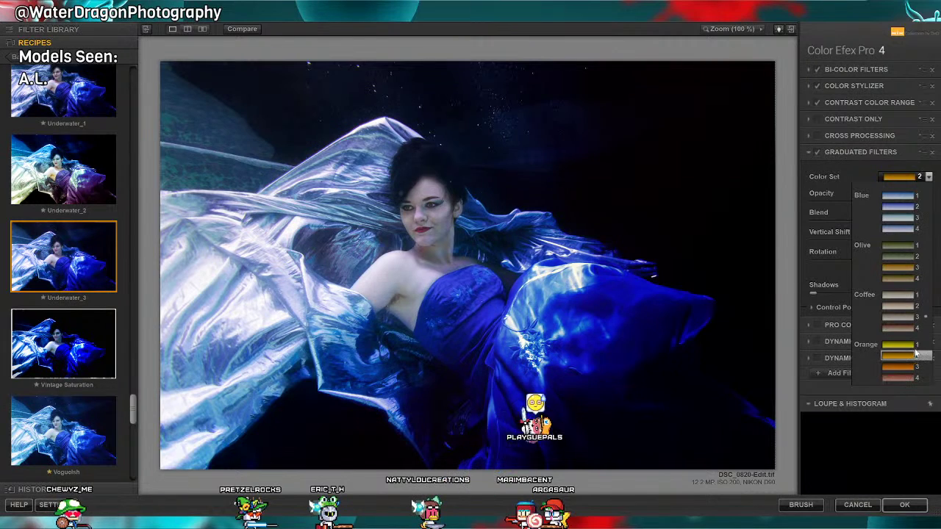
left_click(912, 345)
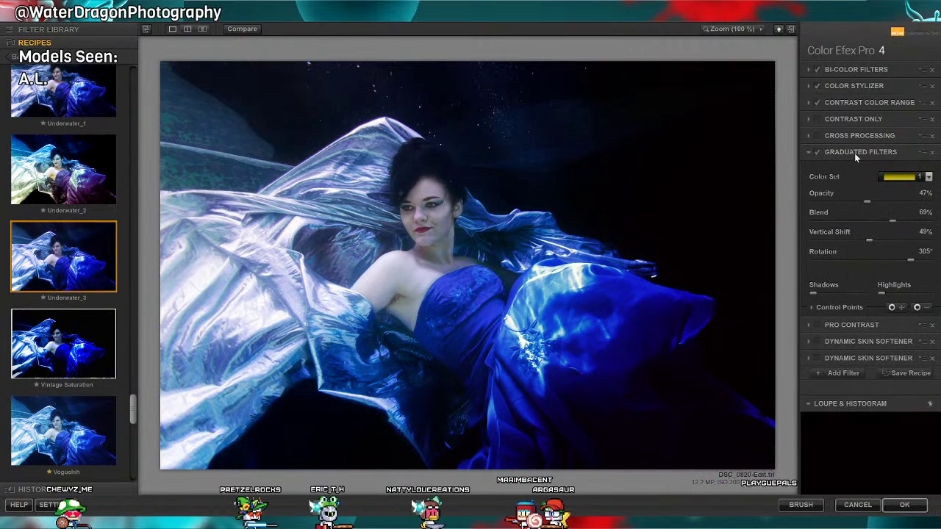
left_click(905, 178)
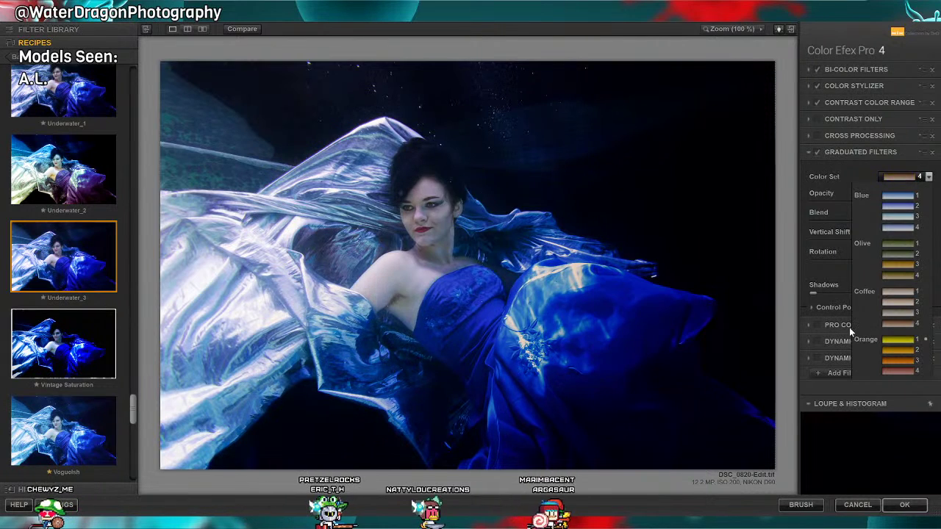
left_click(897, 349)
left_click(817, 152)
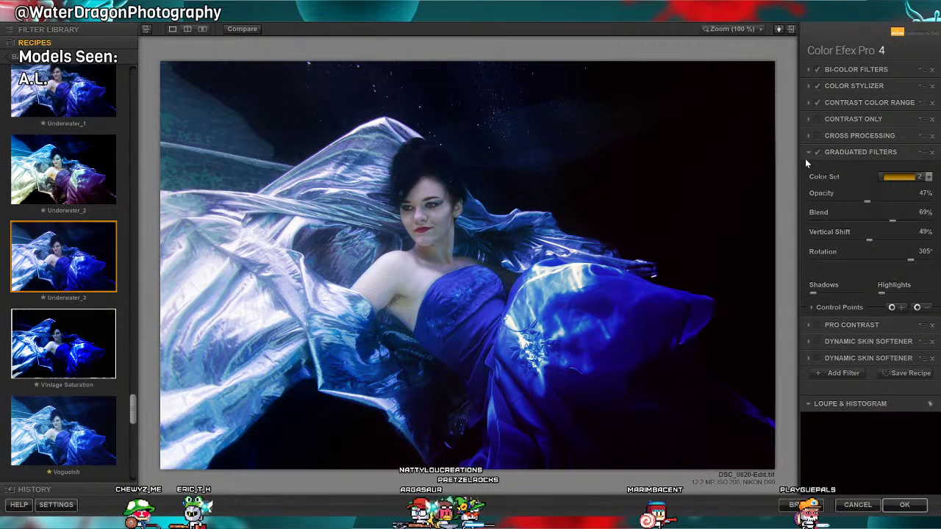
left_click(818, 152)
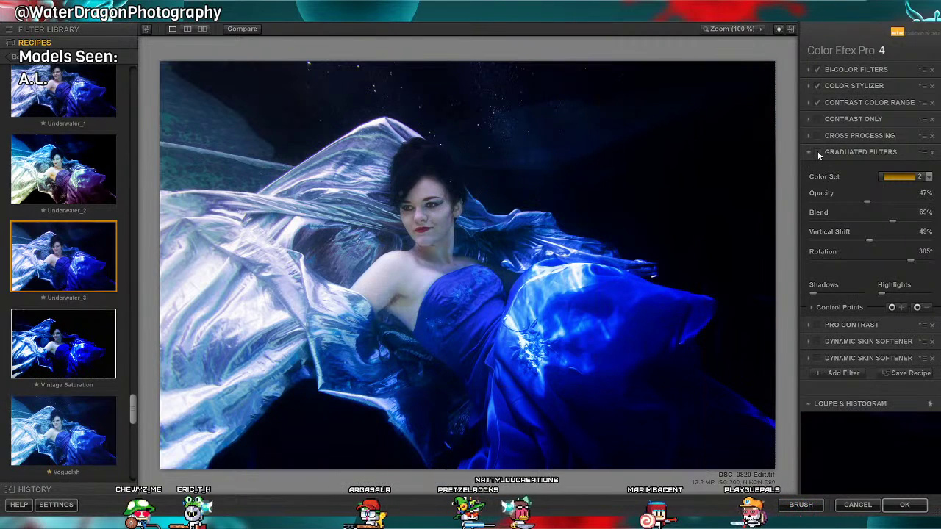
left_click(818, 152)
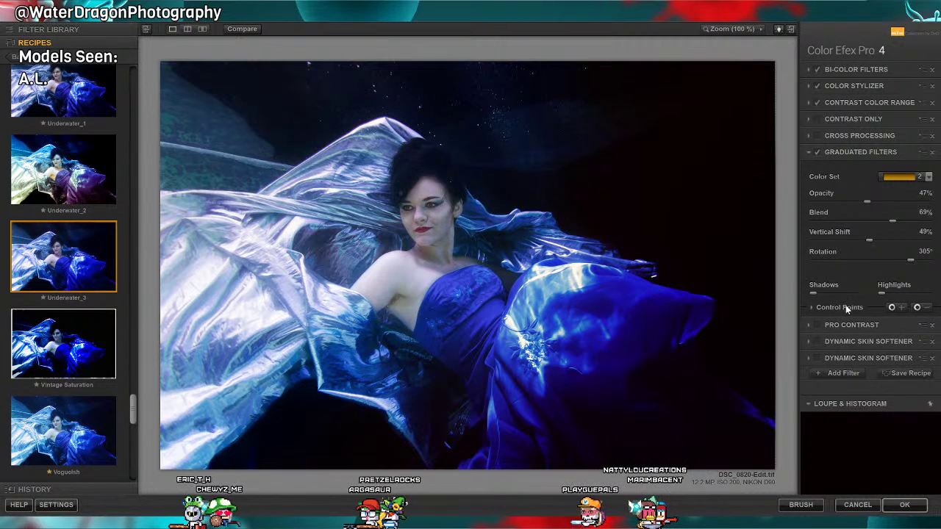
Try lowering the Graduated Filters control point opacity to 27%, compare the effect, and switch the filter off.
left_click(811, 308)
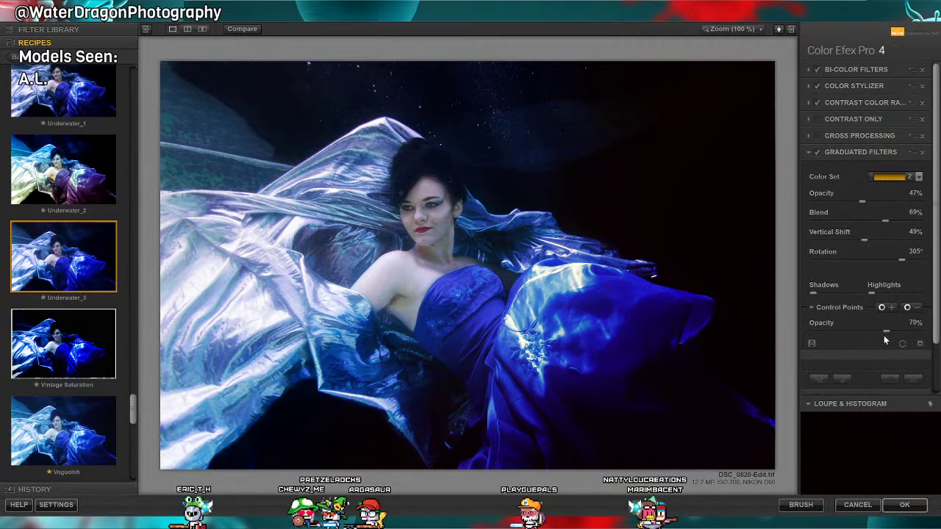
left_click_drag(886, 331, 851, 333)
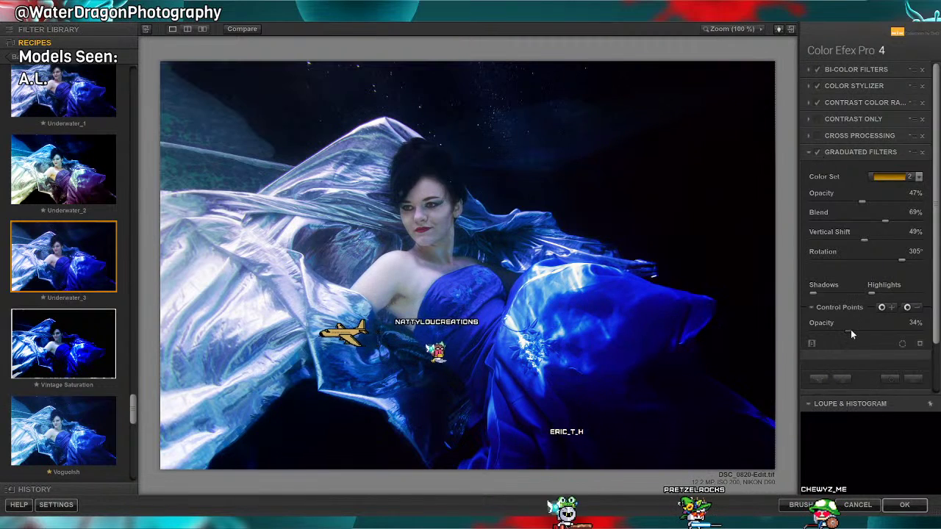
left_click_drag(851, 331, 839, 329)
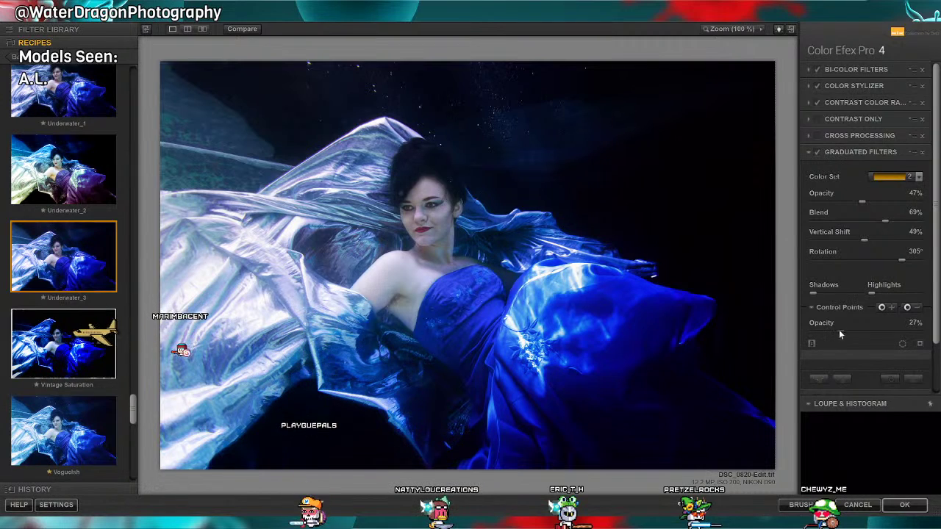
left_click(817, 153)
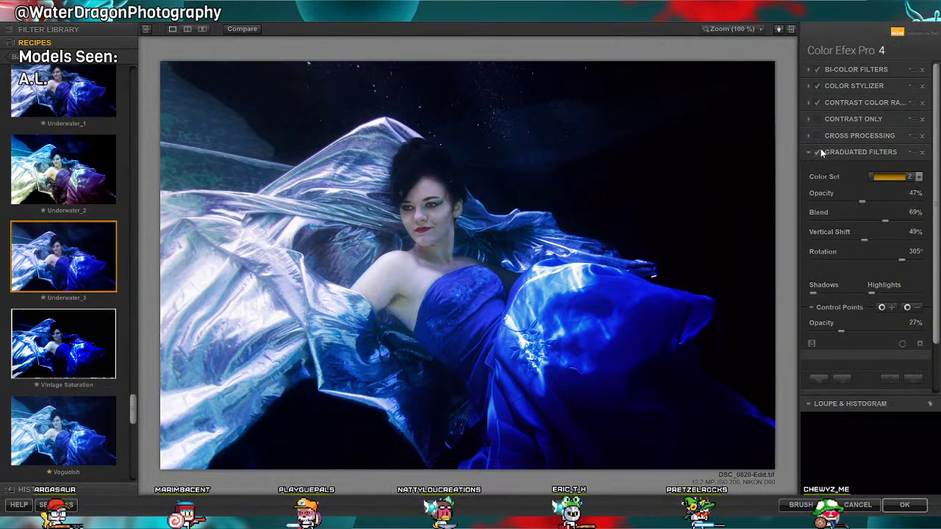
Turn on the Pro Contrast filter and compare the image with and without it.
scroll(860, 323, "down", 2)
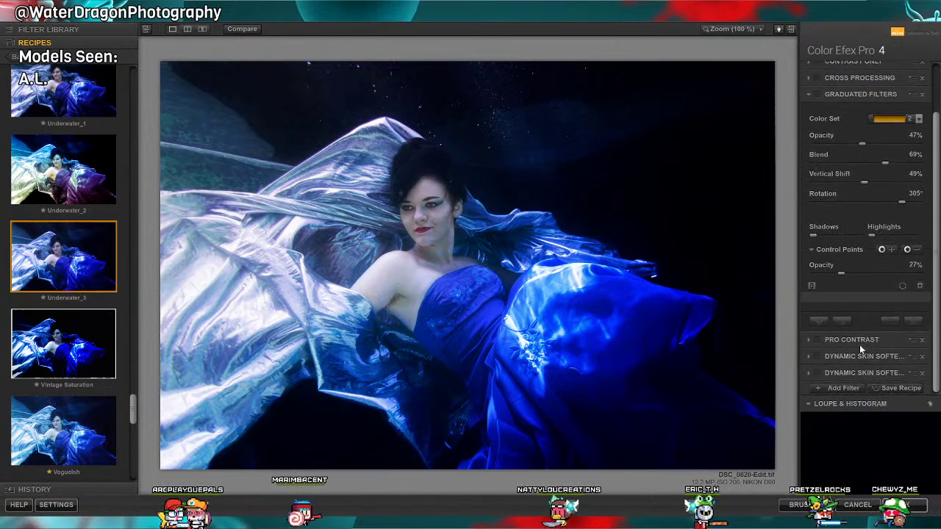
left_click(859, 335)
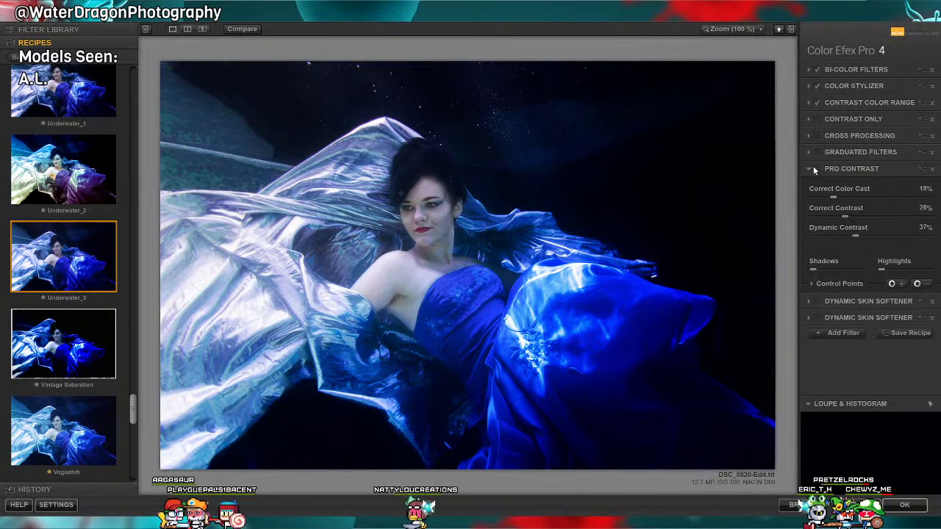
left_click(817, 168)
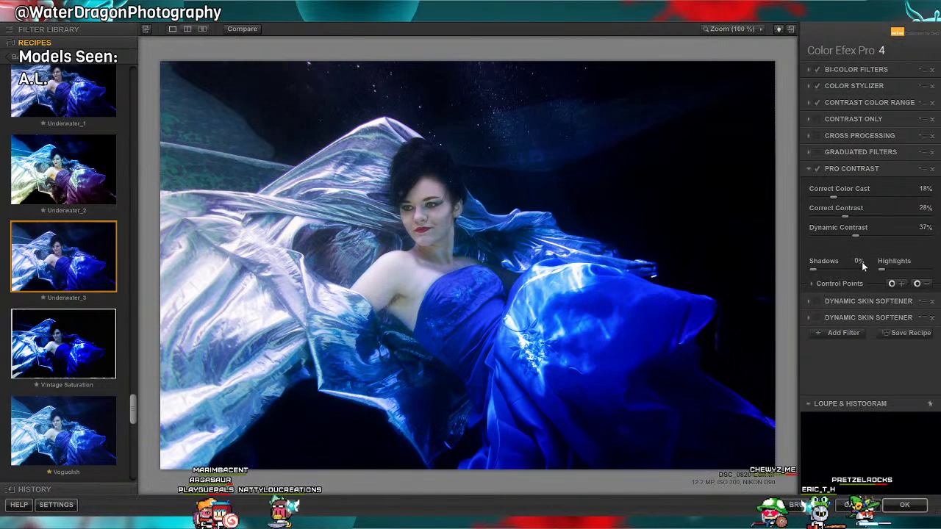
left_click(818, 170)
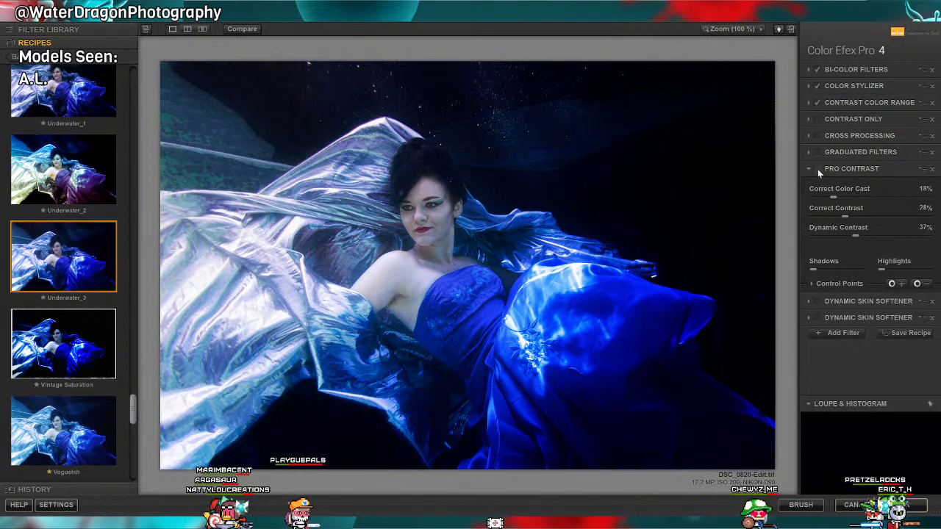
left_click(817, 169)
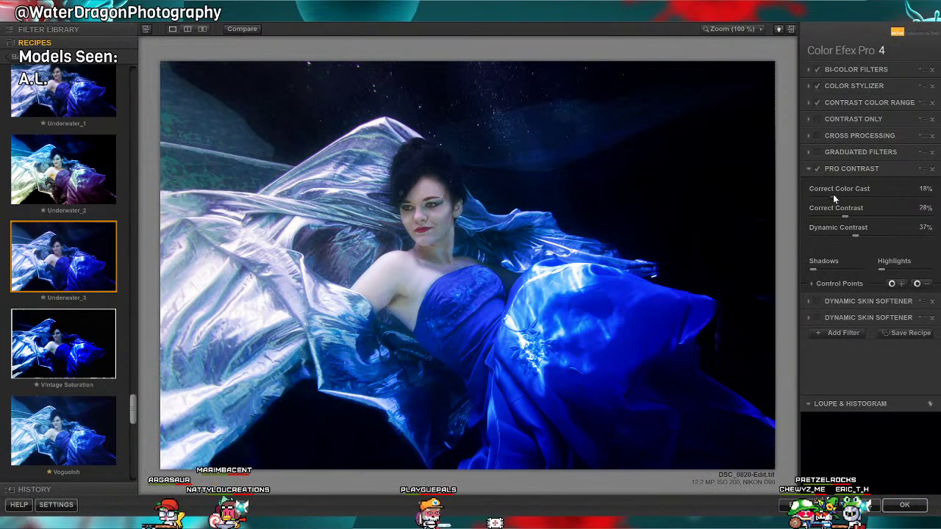
Set Pro Contrast's Correct Color Cast to 17%, Correct Contrast to 25% and Dynamic Contrast to 27%.
left_click_drag(833, 195, 863, 217)
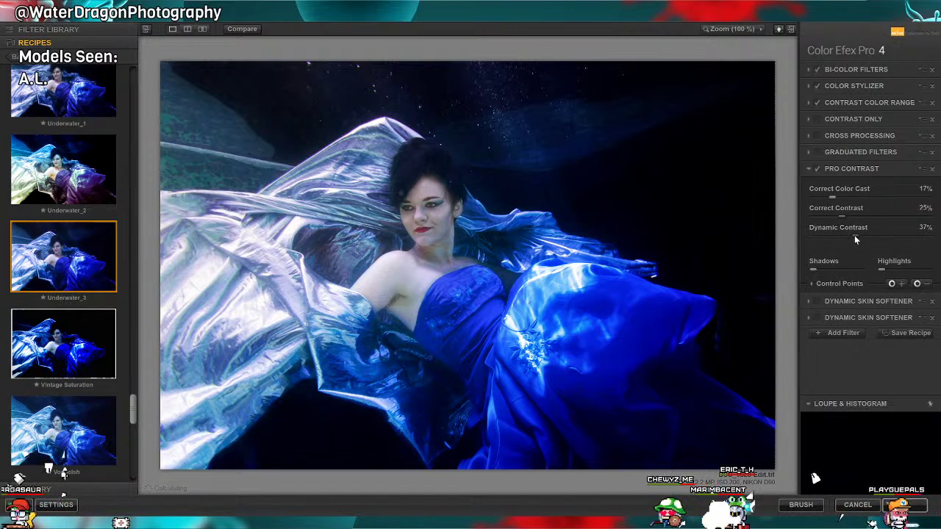
mouse_move(854, 235)
left_mouse_down()
mouse_move(891, 233)
mouse_move(847, 233)
left_mouse_up()
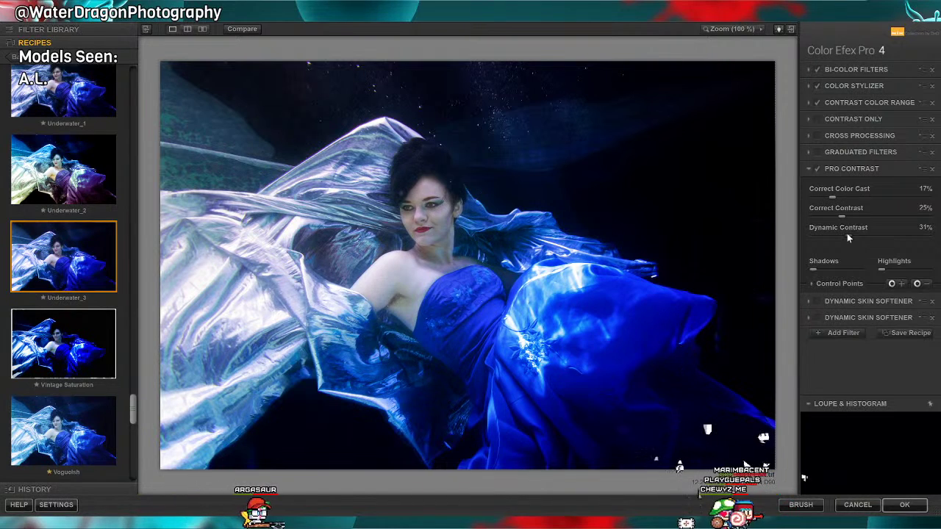
left_click_drag(813, 236, 842, 235)
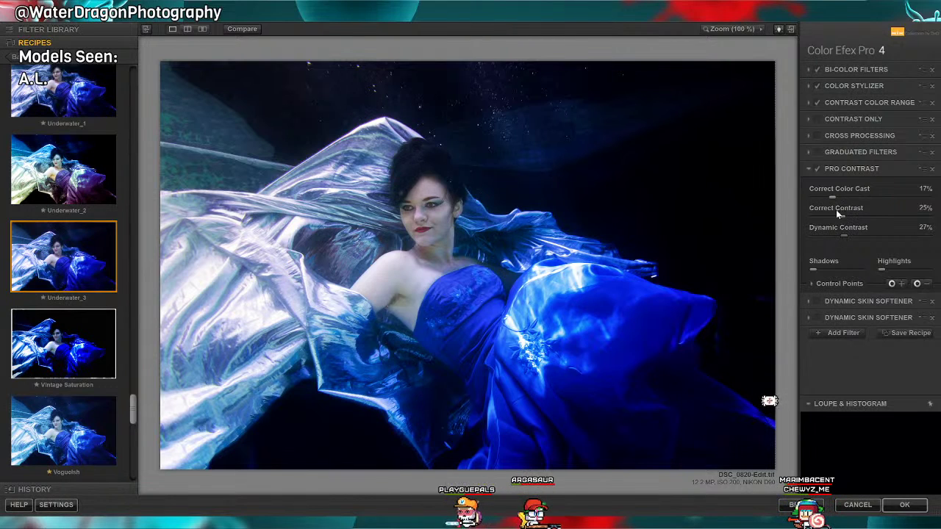
Set Pro Contrast's Correct Color Cast to 19%, comparing the image with the filter on and off.
left_click(819, 169)
left_click(819, 169)
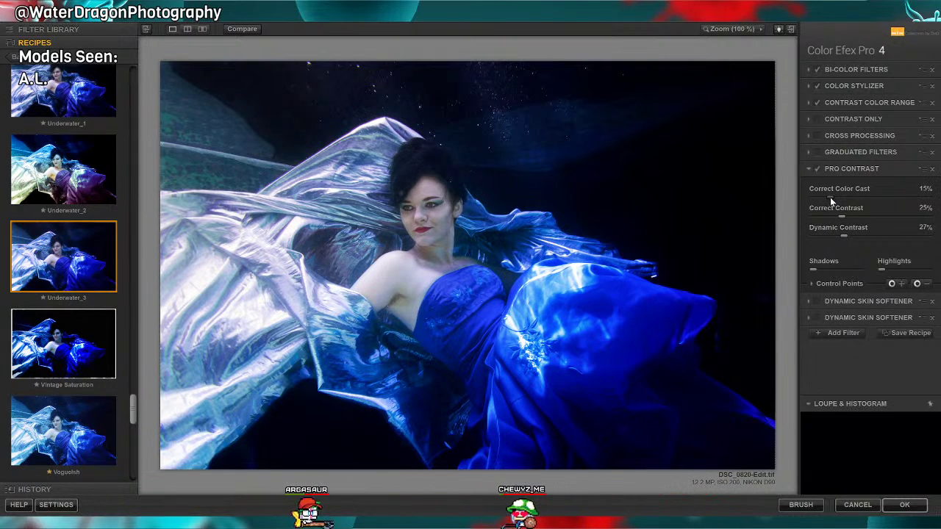
left_click_drag(833, 199, 835, 199)
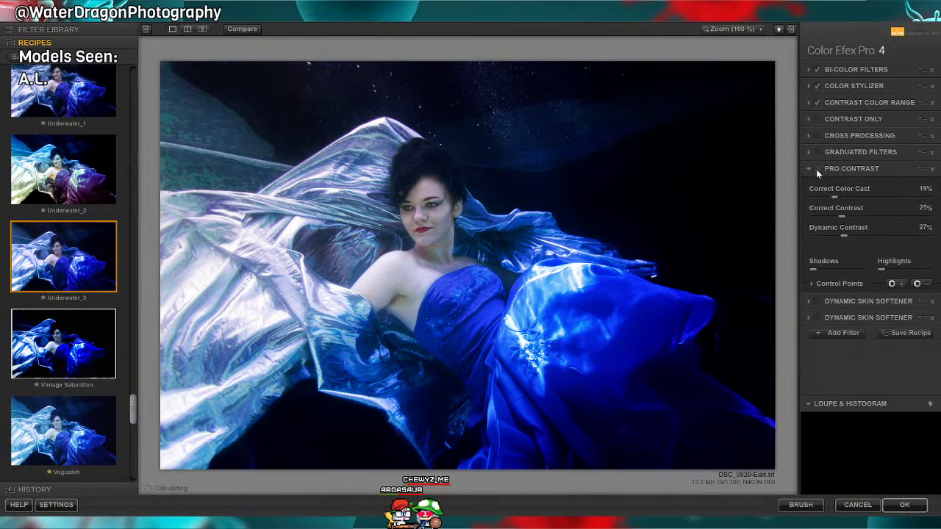
left_click(816, 169)
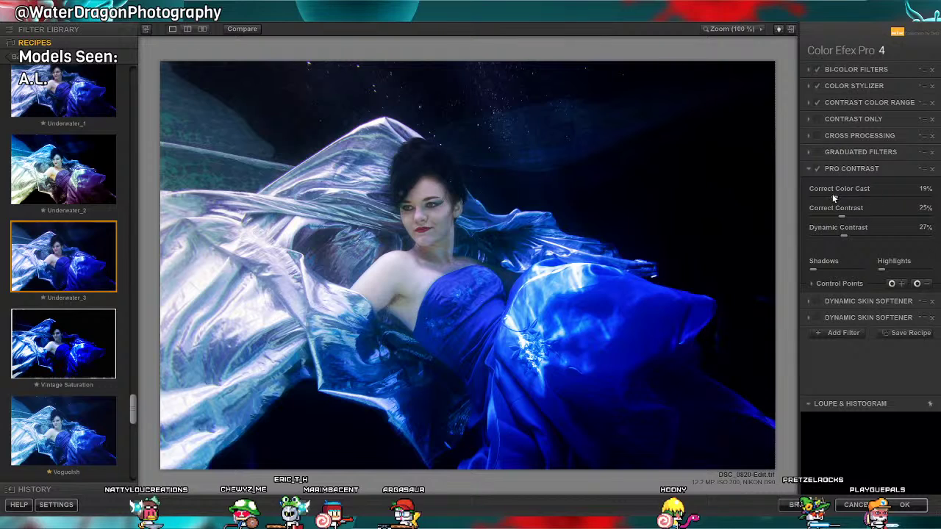
left_click(816, 169)
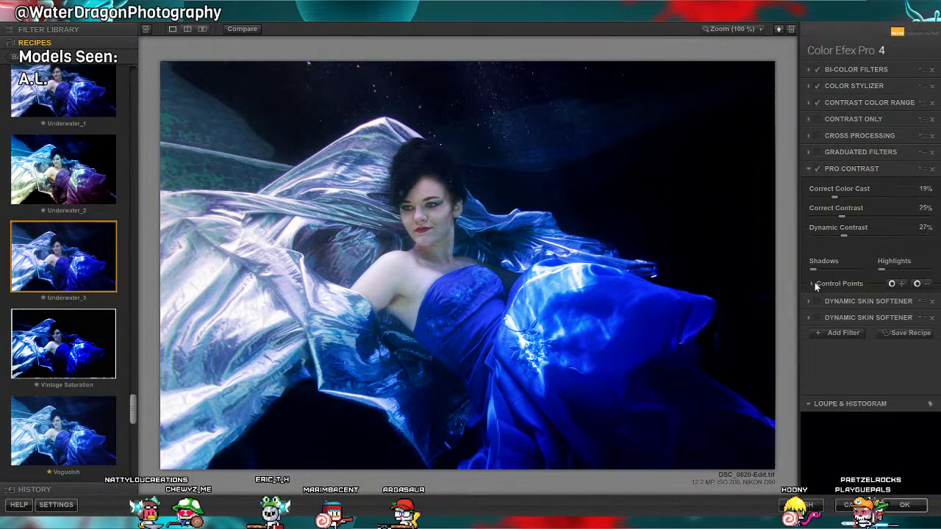
Add a subtractive Pro Contrast control point on the model's face near the eyes and compare the effect.
left_click(917, 284)
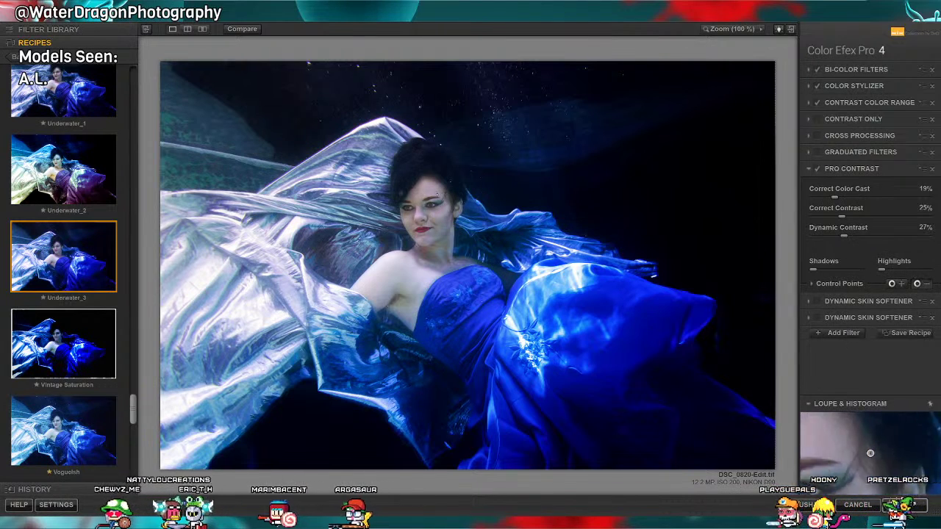
left_click(418, 200)
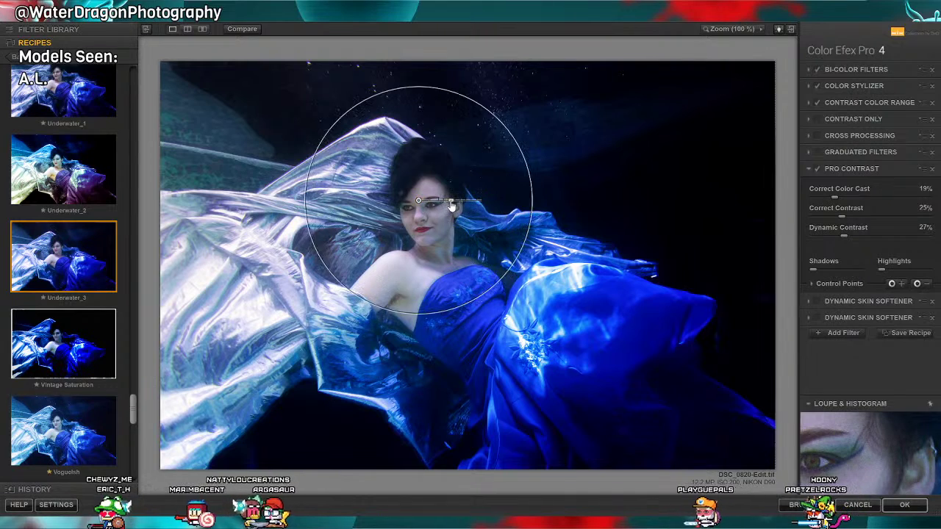
left_click(816, 169)
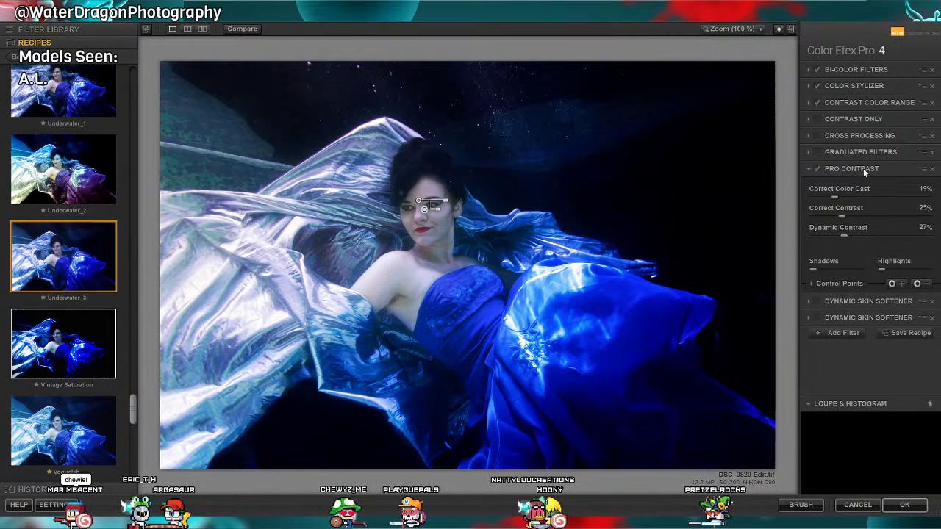
Sample the first Dynamic Skin Softener's skin color from the bright part of the blue skirt and compare the softening at 200% zoom.
left_click(870, 302)
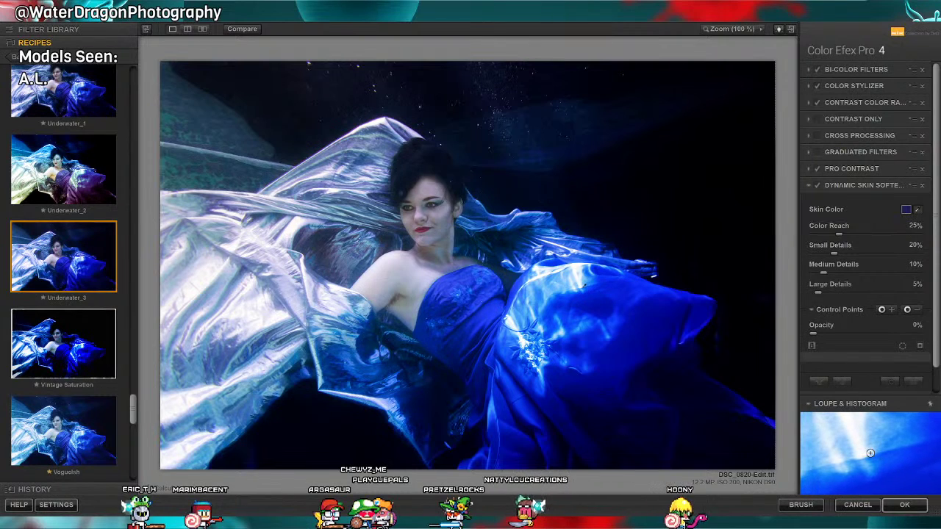
left_click(585, 285)
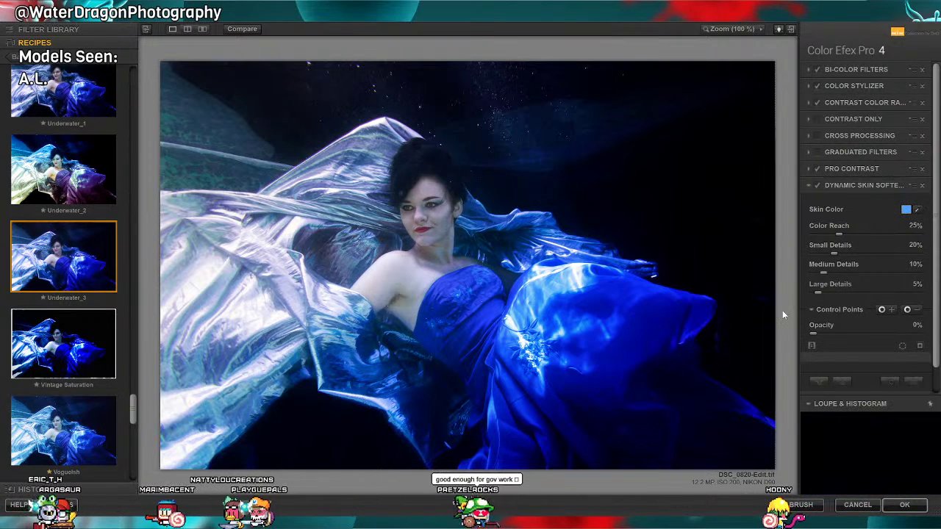
key("ctrl+plus")
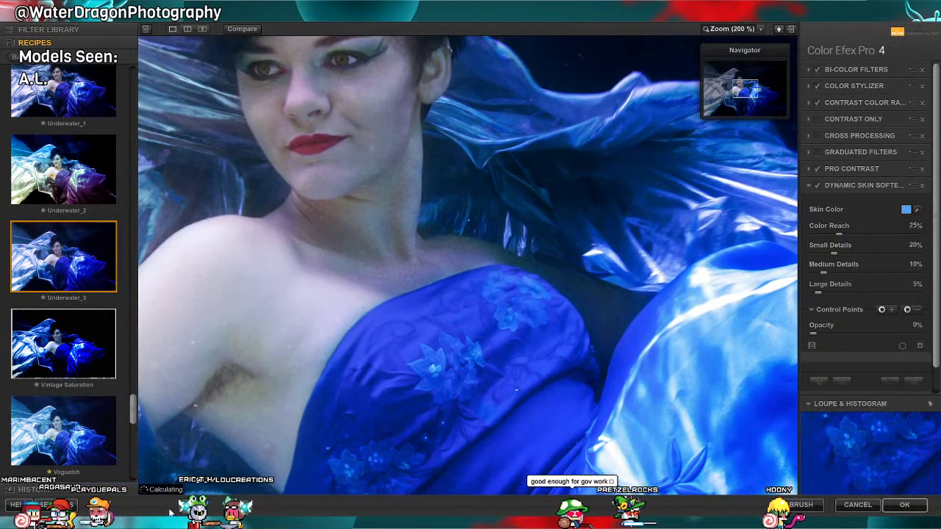
mouse_move(746, 90)
left_mouse_down()
mouse_move(765, 105)
mouse_move(762, 98)
left_mouse_up()
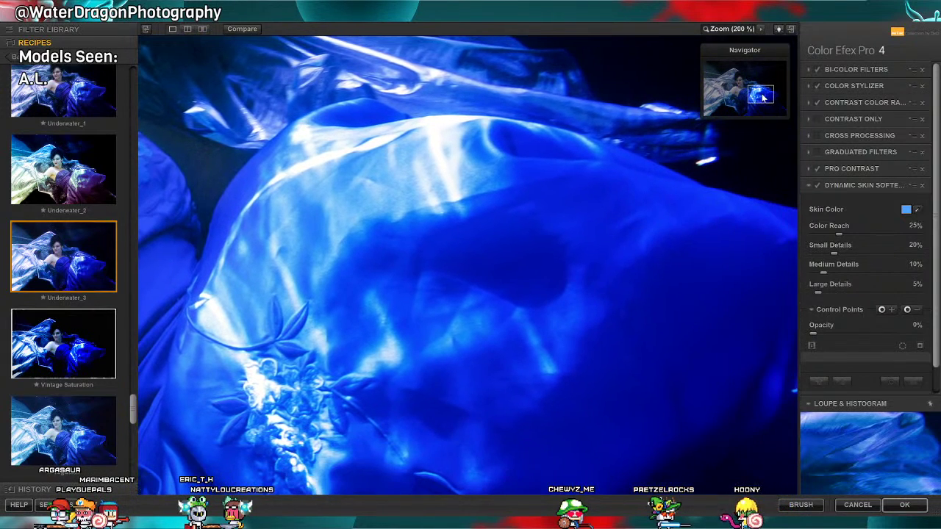
left_click(816, 185)
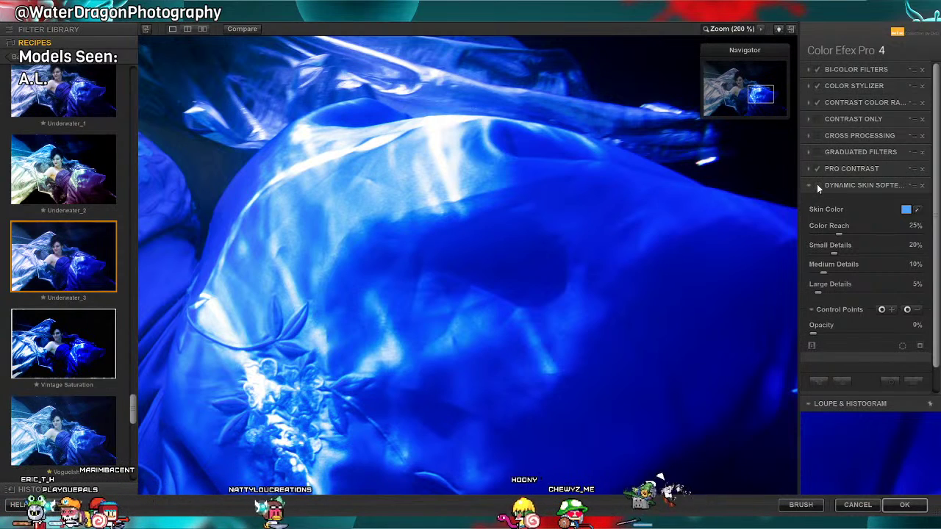
left_click(817, 184)
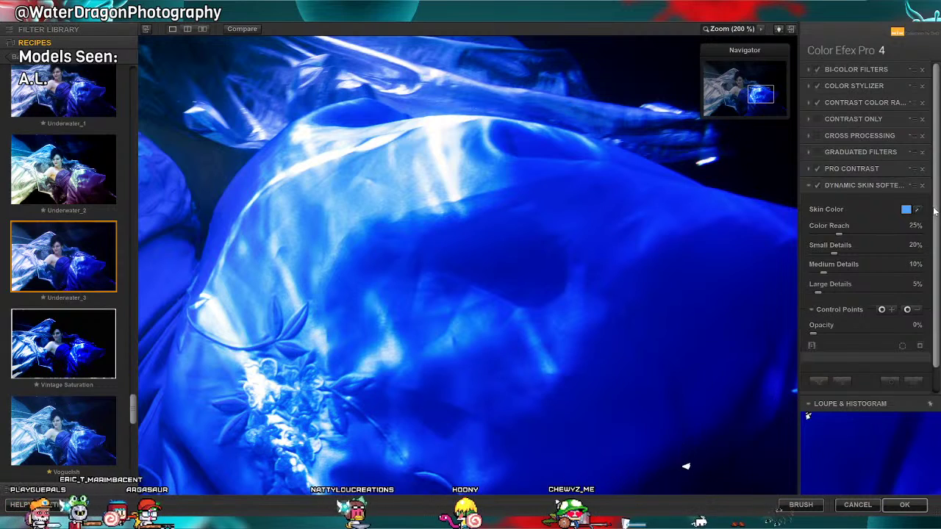
Set the first Dynamic Skin Softener's control point opacity to 100%, resample its skin color from the deeper blue skirt, and compare the result.
left_click(841, 334)
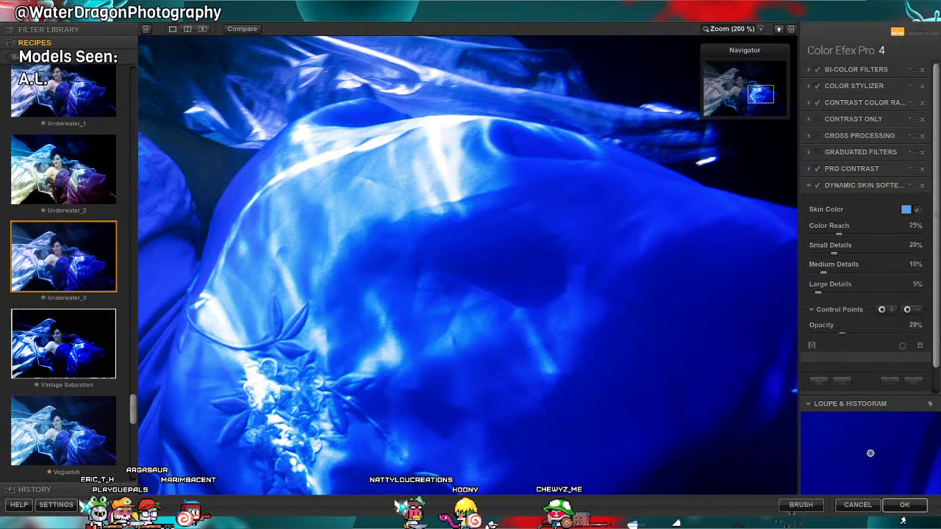
left_click_drag(842, 335, 920, 335)
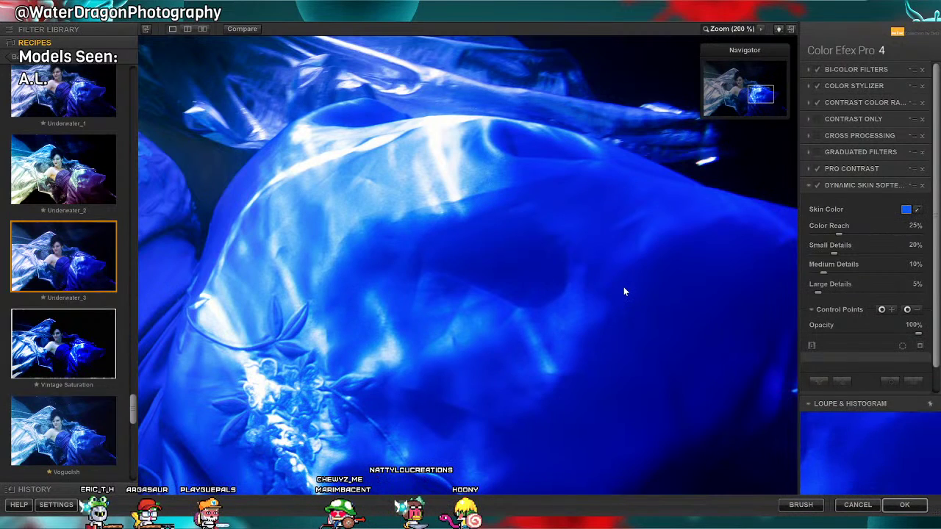
left_click(818, 185)
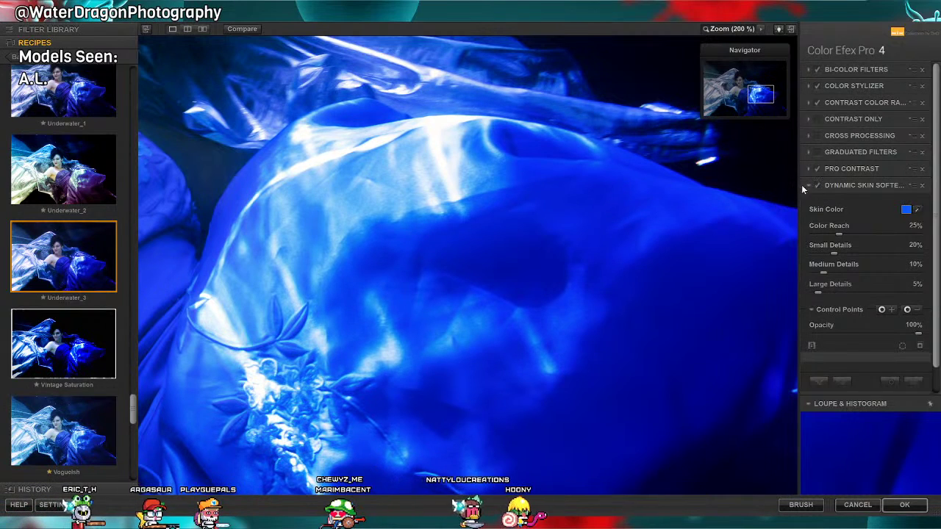
left_click(647, 188)
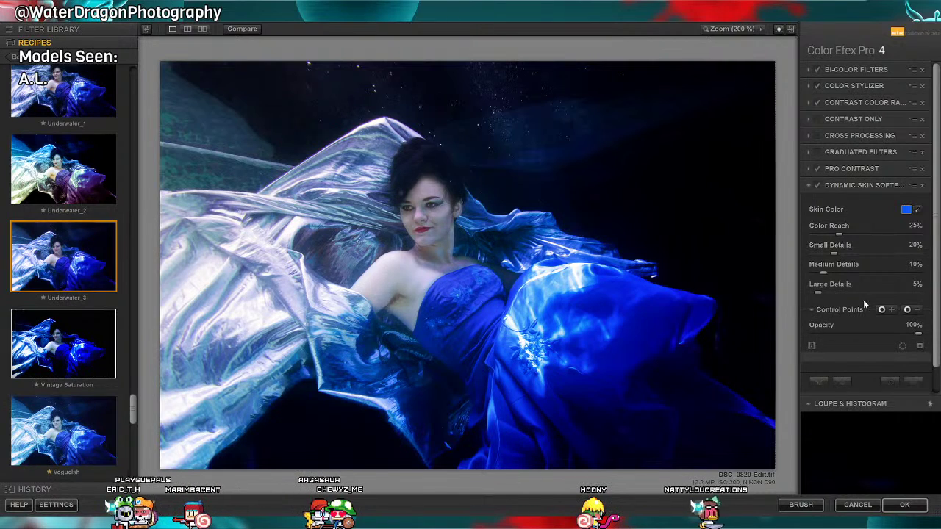
Sample the second Dynamic Skin Softener's skin color from the model's skin and compare the face with the filter on and off.
scroll(845, 359, "down", 1)
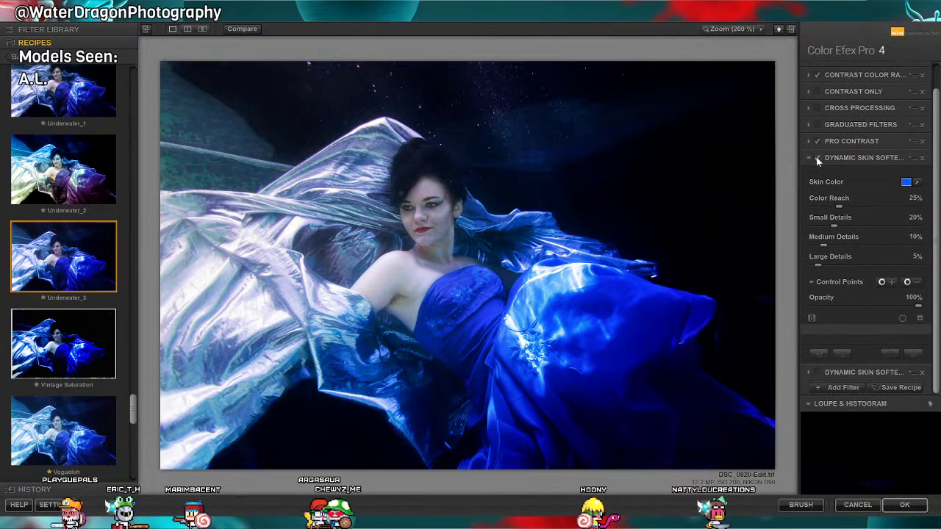
scroll(853, 205, "up", 1)
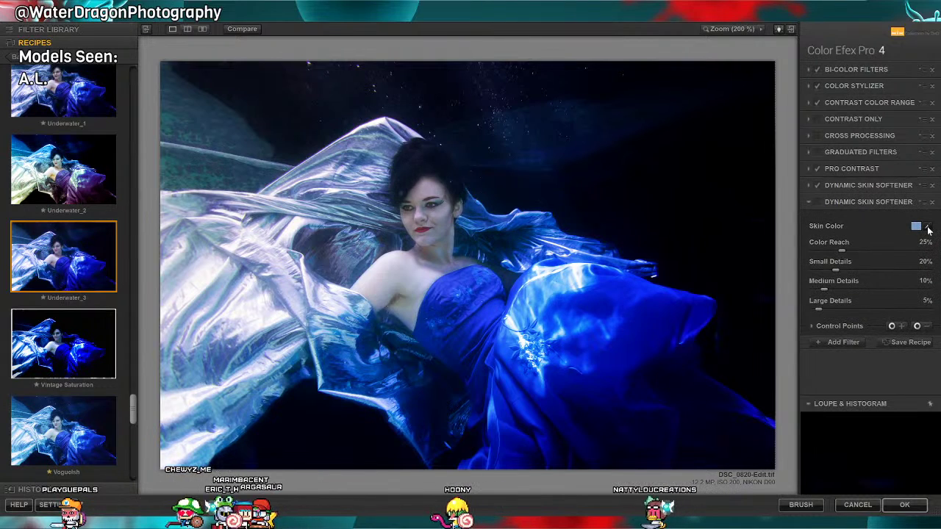
left_click(928, 227)
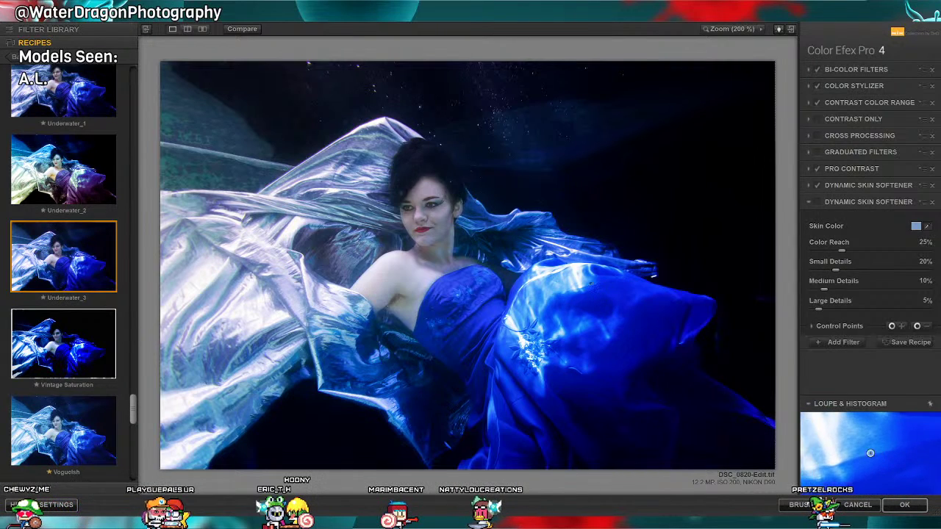
left_click(587, 333)
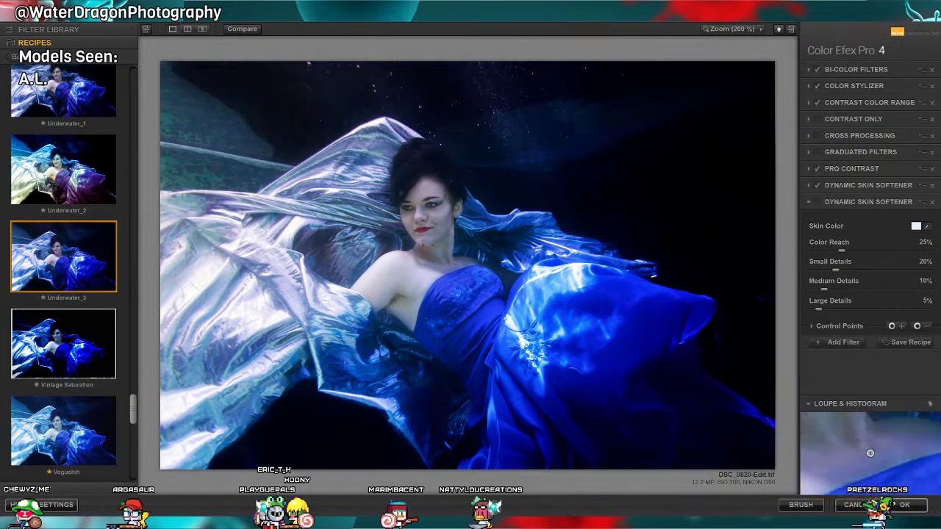
left_click(705, 327)
left_click(705, 326)
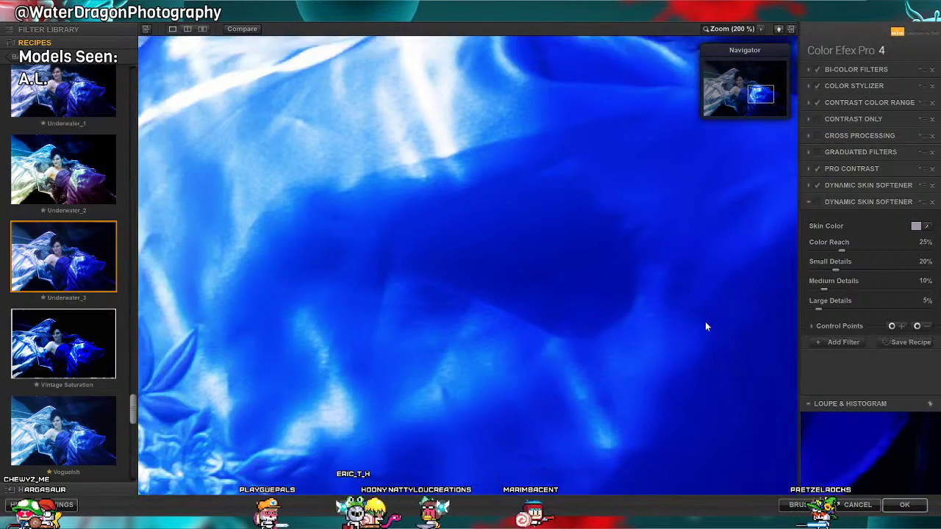
left_click_drag(745, 103, 732, 86)
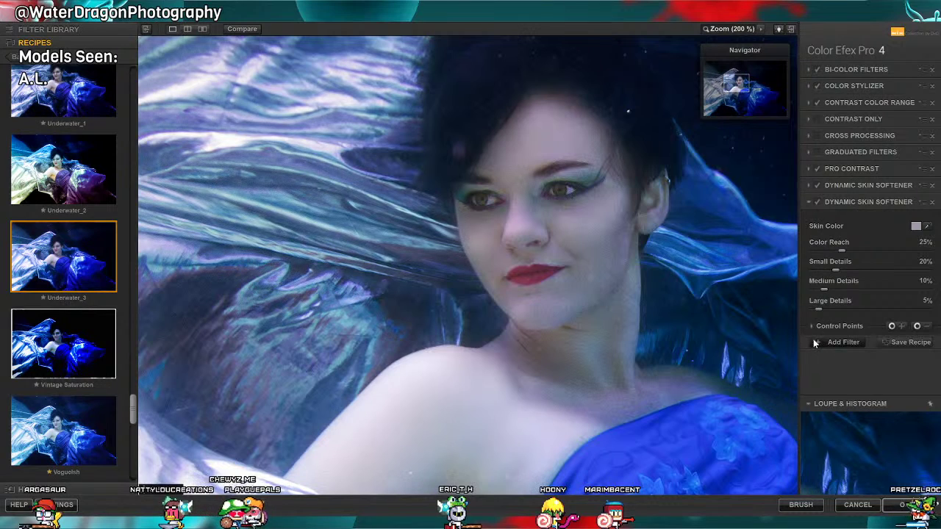
left_click(817, 201)
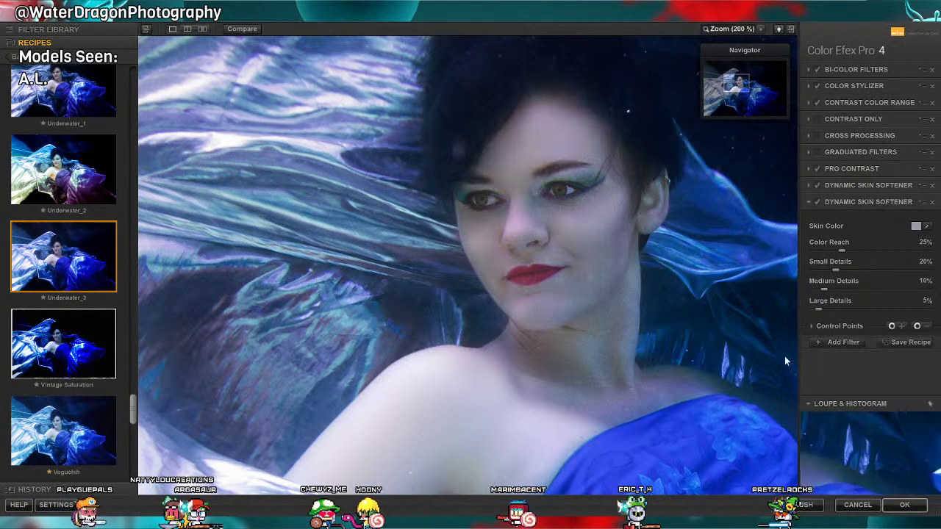
Add a subtractive control point to the second Dynamic Skin Softener on the cheek beside the mouth and reduce its size to 1%.
left_click(813, 326)
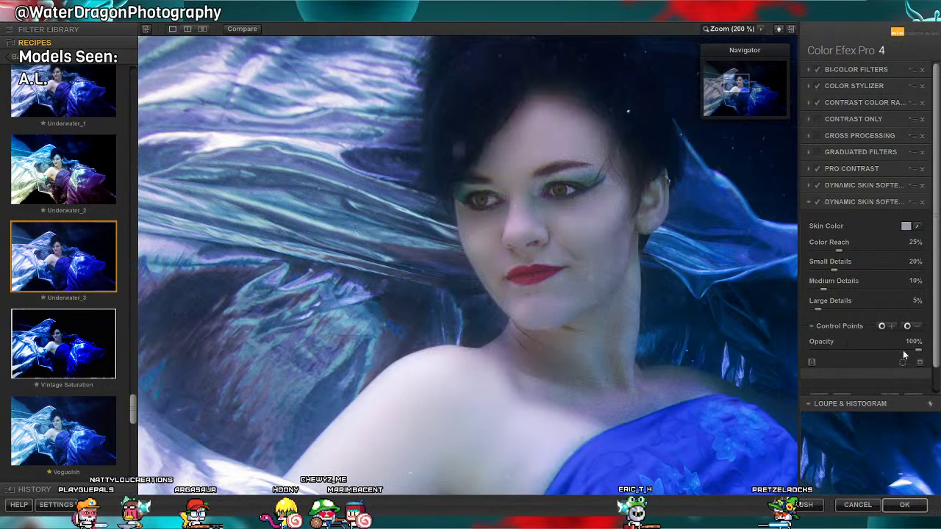
left_click(910, 327)
left_click(577, 263)
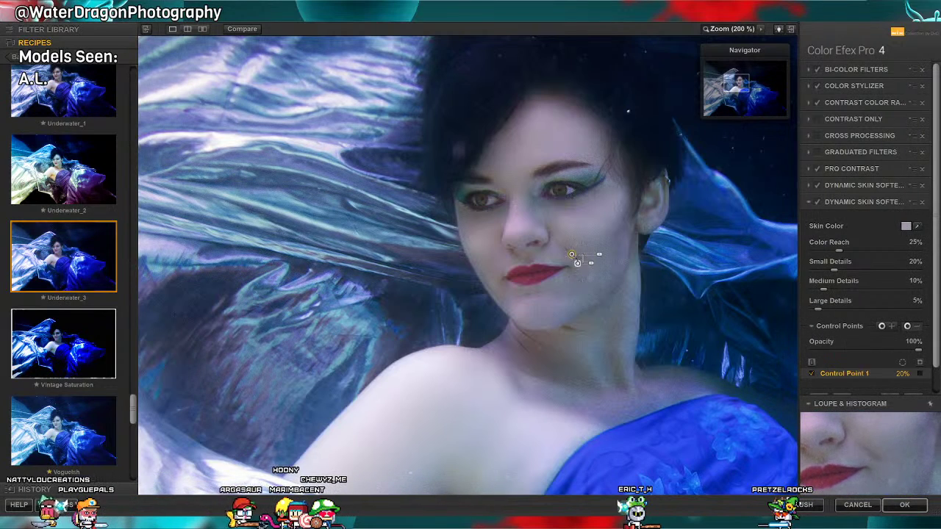
left_click_drag(599, 254, 591, 256)
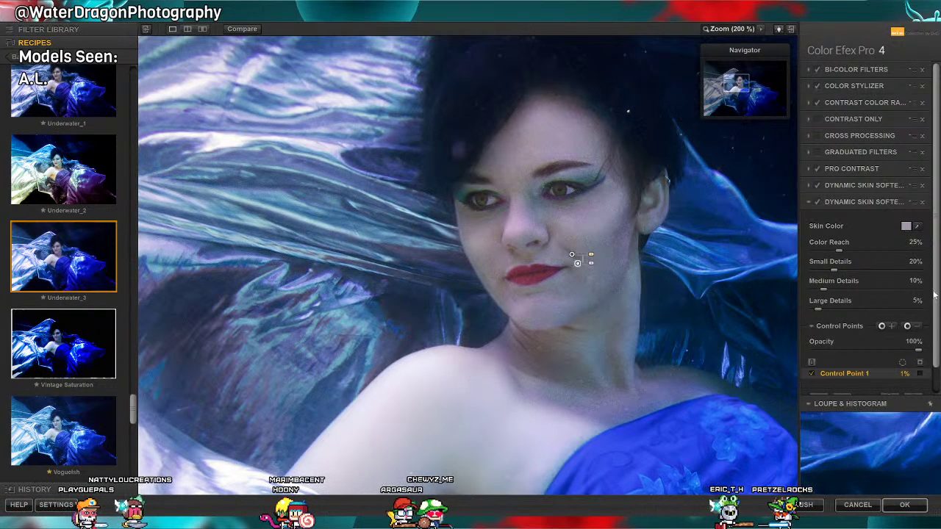
Switch off the second Dynamic Skin Softener and apply the remaining filter stack to the photo.
left_click(918, 226)
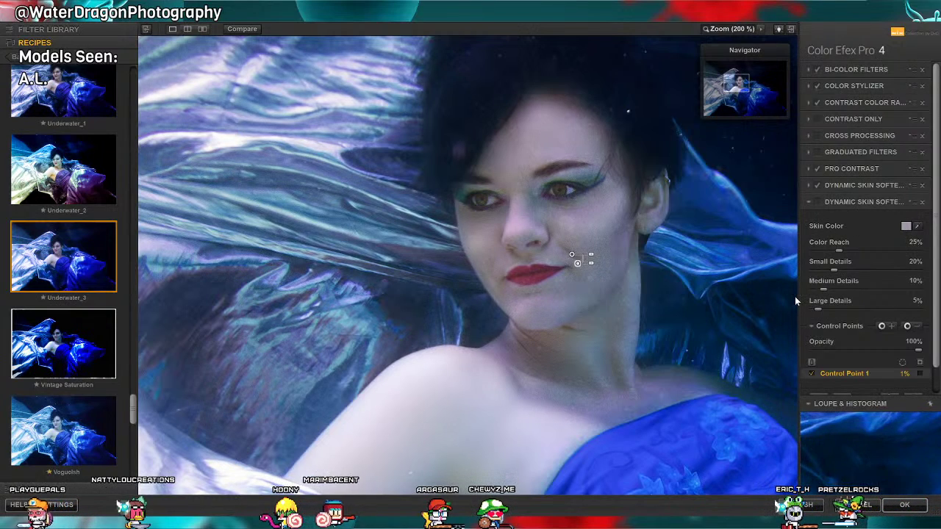
left_click(907, 504)
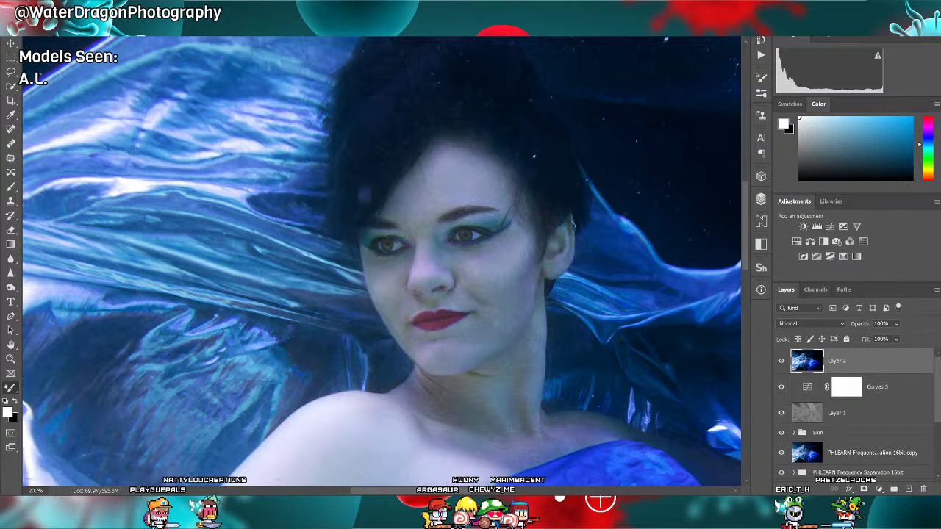
Duplicate the Color Efex Pro 4 layer.
key("ctrl+j")
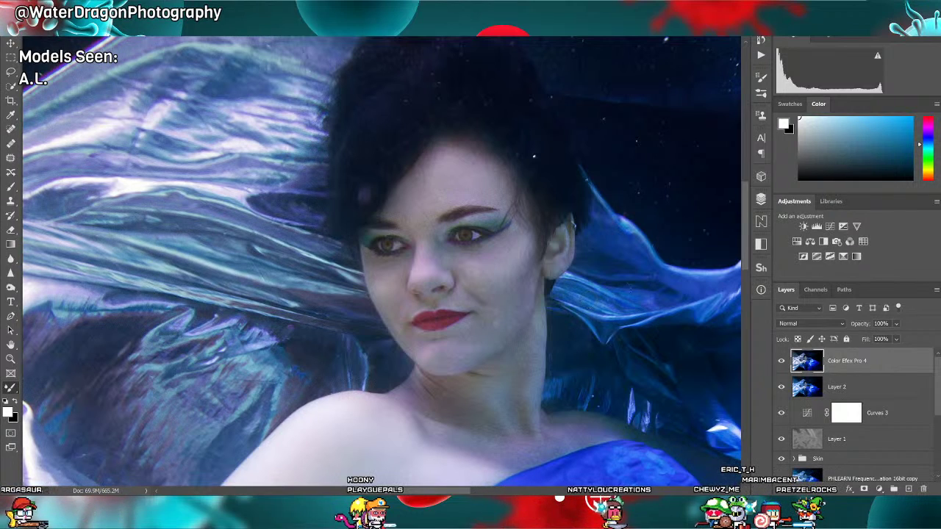
key("ctrl+0")
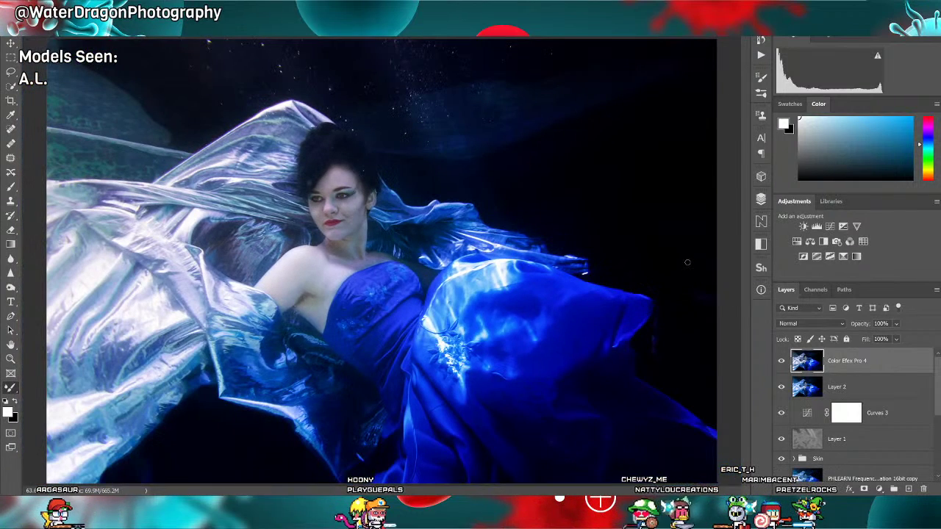
left_click_drag(811, 364, 909, 489)
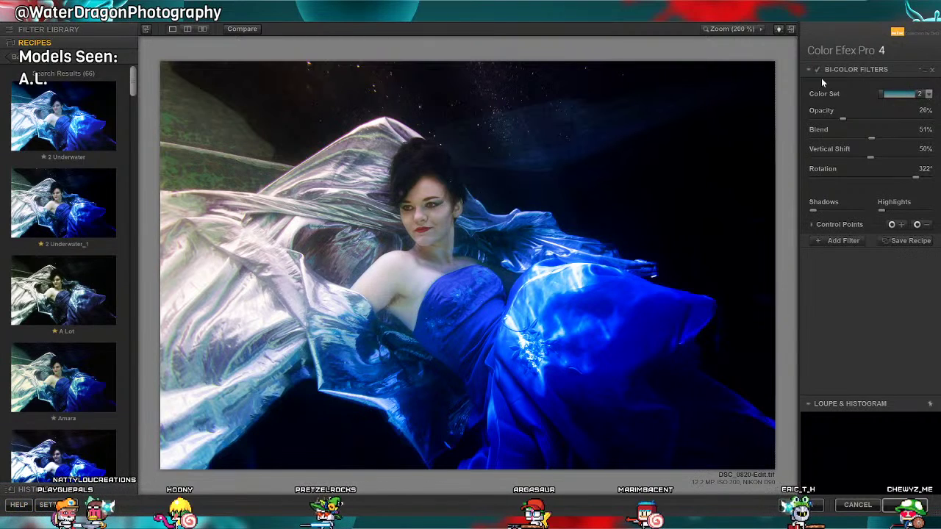
In Color Efex Pro 4, load the Dynamic Skin Softener from the portrait filters in place of Bi-Color Filters.
scroll(129, 269, "down", 3)
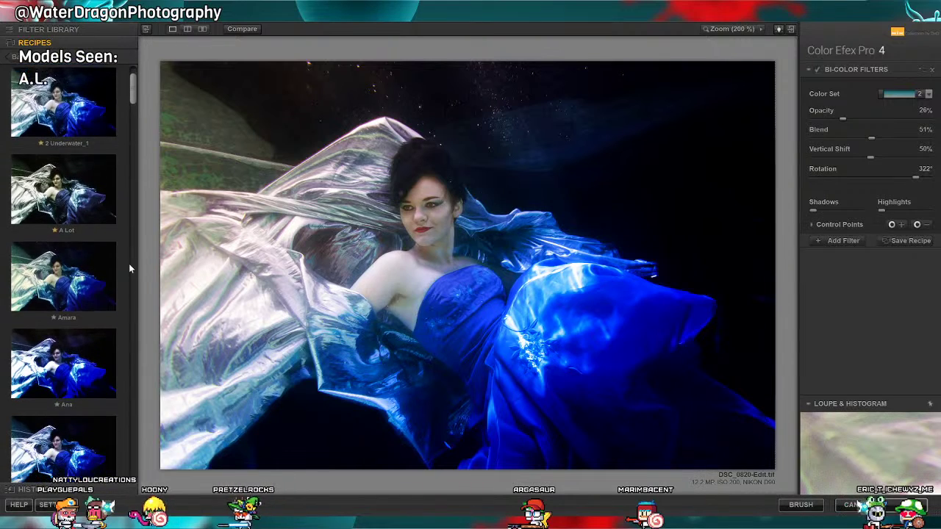
left_click(48, 30)
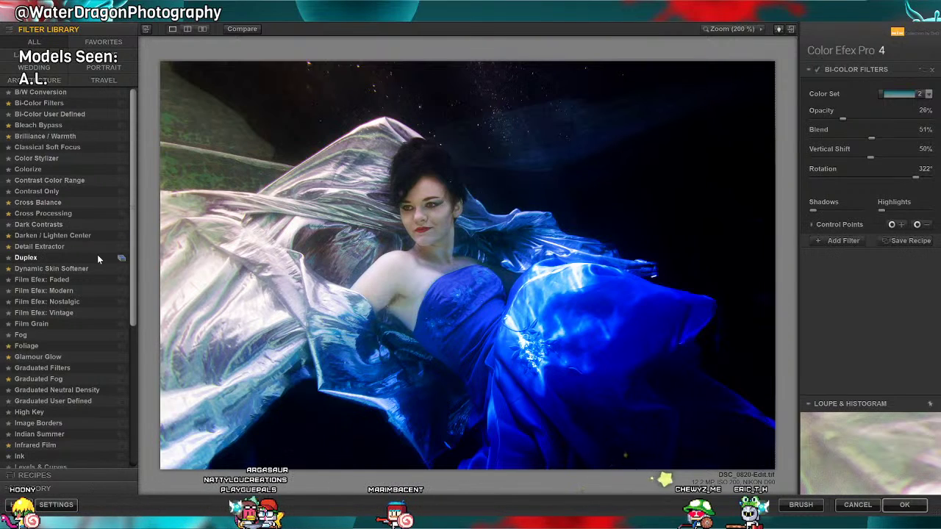
mouse_move(133, 116)
left_mouse_down()
mouse_move(135, 269)
mouse_move(133, 98)
left_mouse_up()
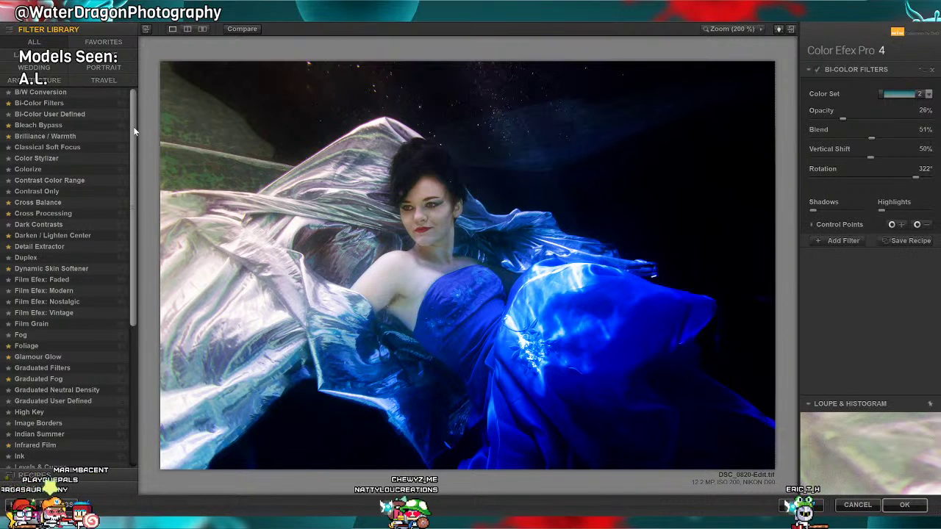
left_click(109, 70)
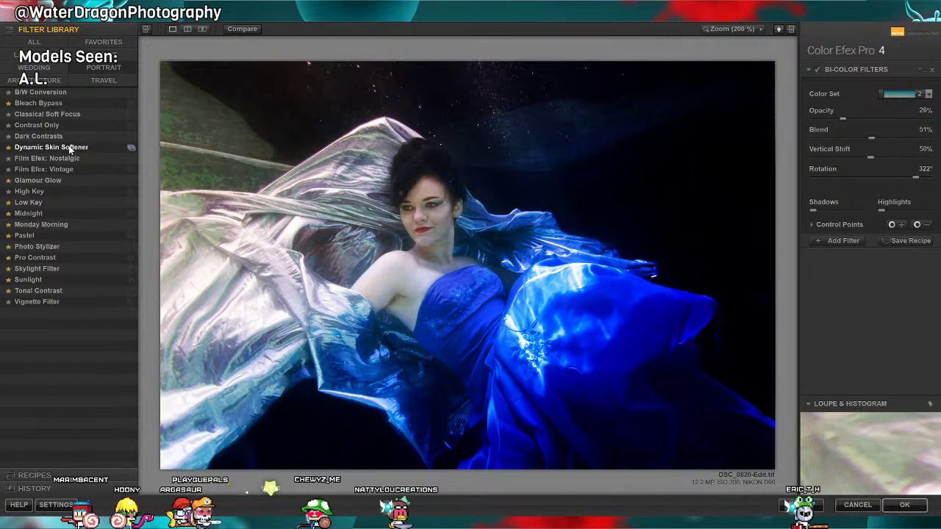
left_click(70, 149)
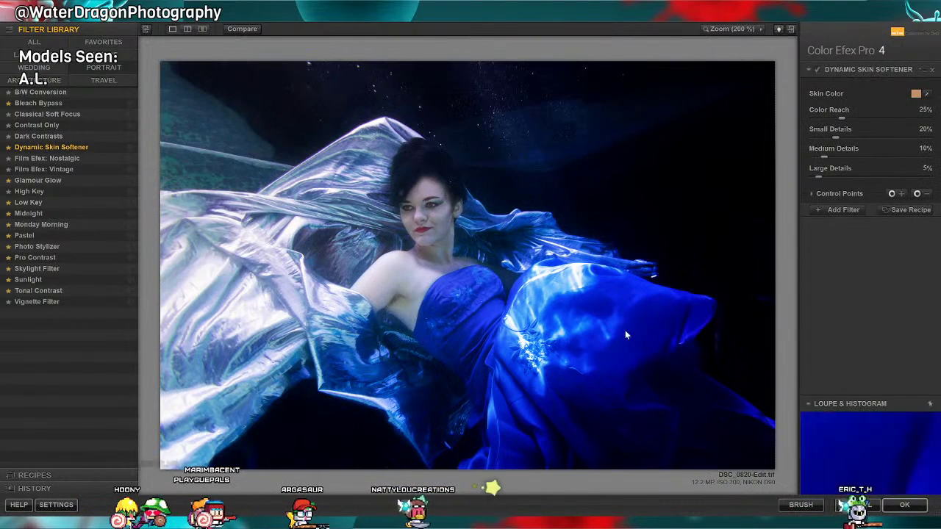
Compare the model's face at 200% zoom with the Dynamic Skin Softener off and on.
left_click(615, 233)
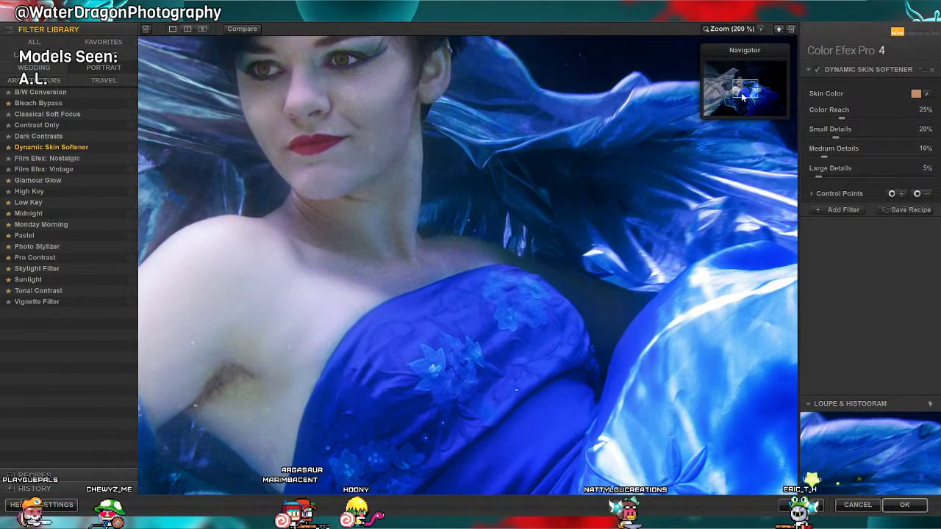
left_click_drag(742, 93, 736, 85)
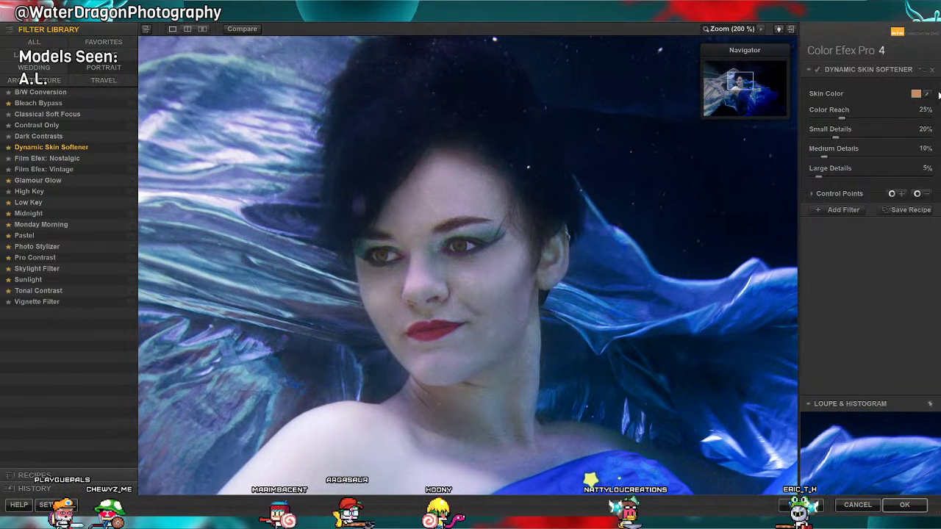
left_click(818, 68)
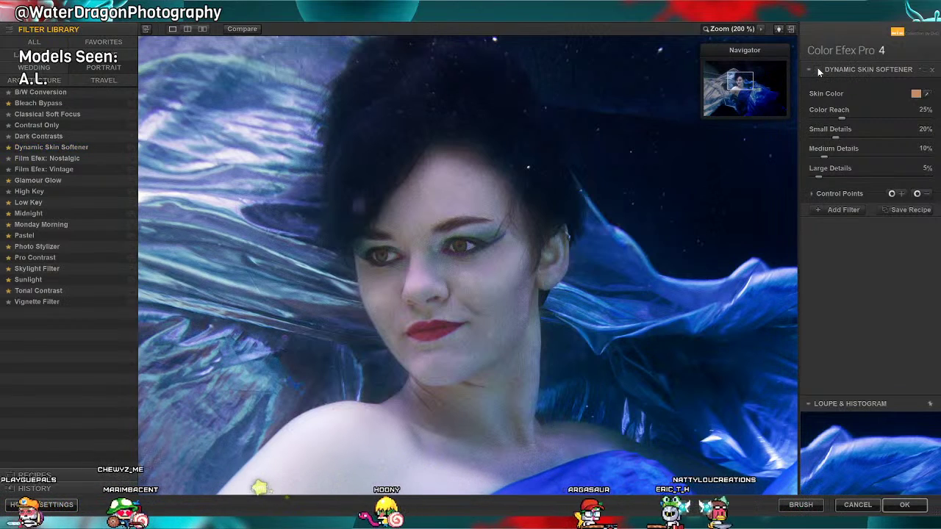
left_click(818, 69)
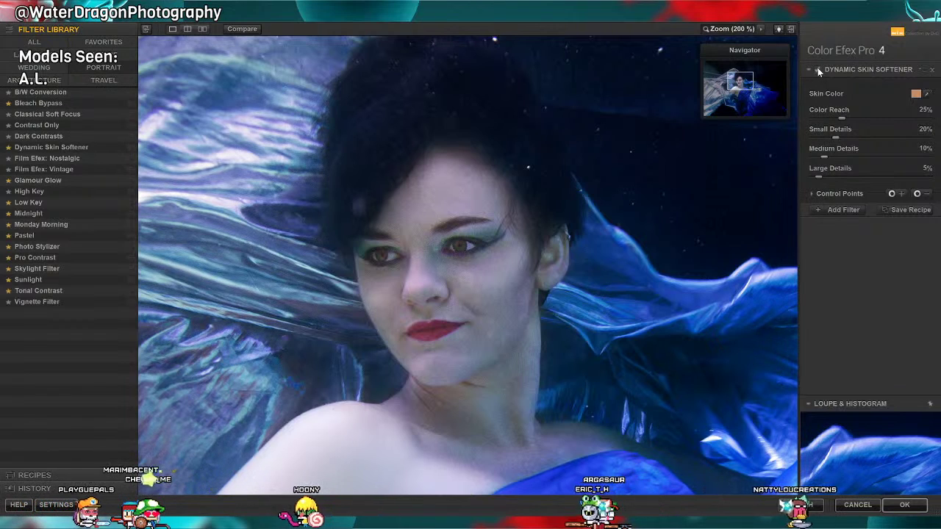
Sample the skin color from the model and set Color Reach to 18%, Small Details 59%, Medium Details 11% and Large Details 0%.
left_click(813, 193)
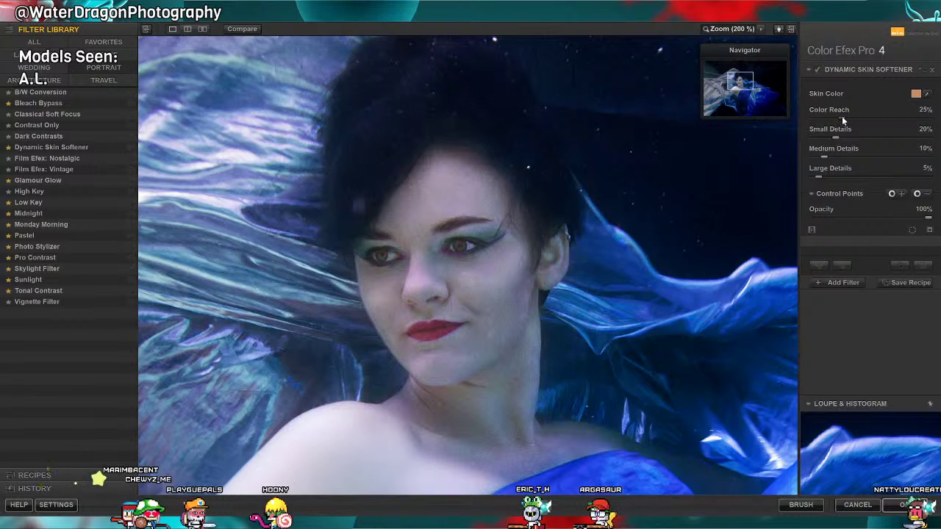
left_click(926, 93)
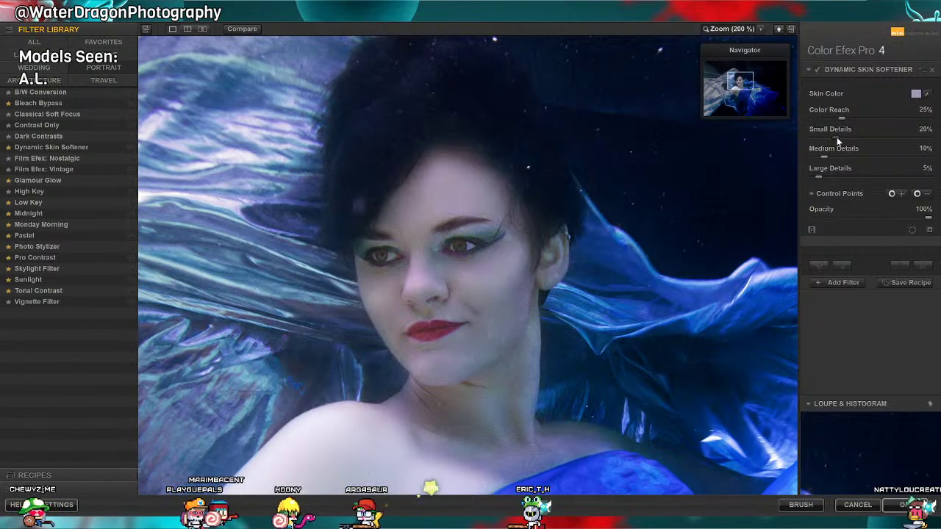
mouse_move(837, 137)
left_mouse_down()
mouse_move(782, 139)
mouse_move(893, 139)
mouse_move(872, 134)
mouse_move(913, 126)
mouse_move(817, 121)
mouse_move(831, 120)
left_mouse_up()
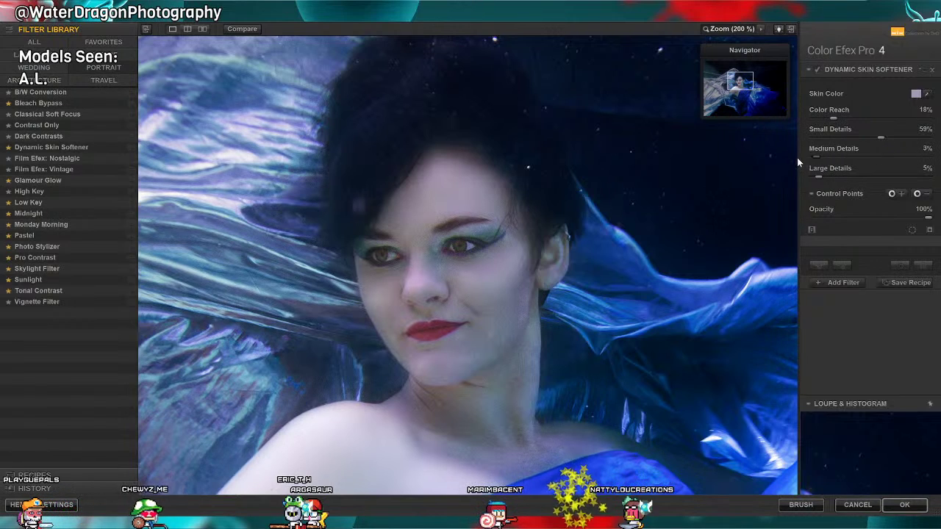
left_click(817, 158)
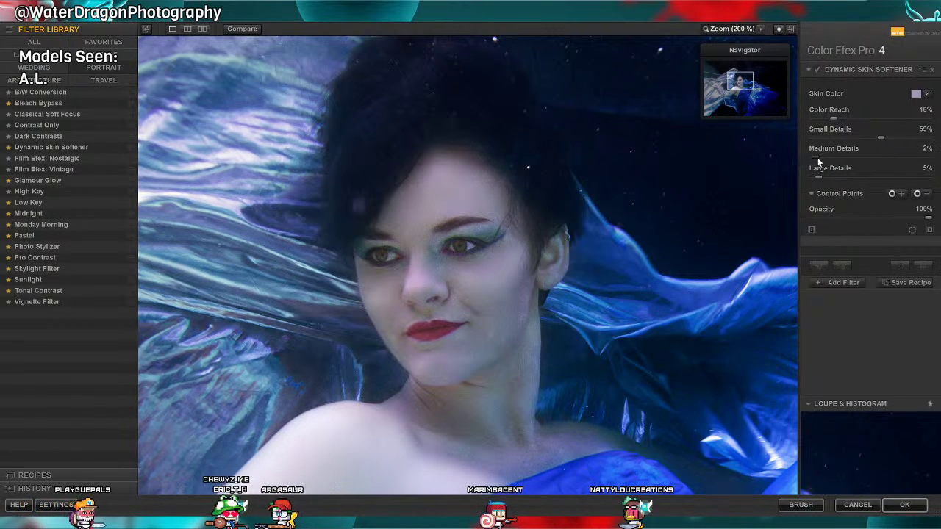
left_click_drag(818, 157, 702, 169)
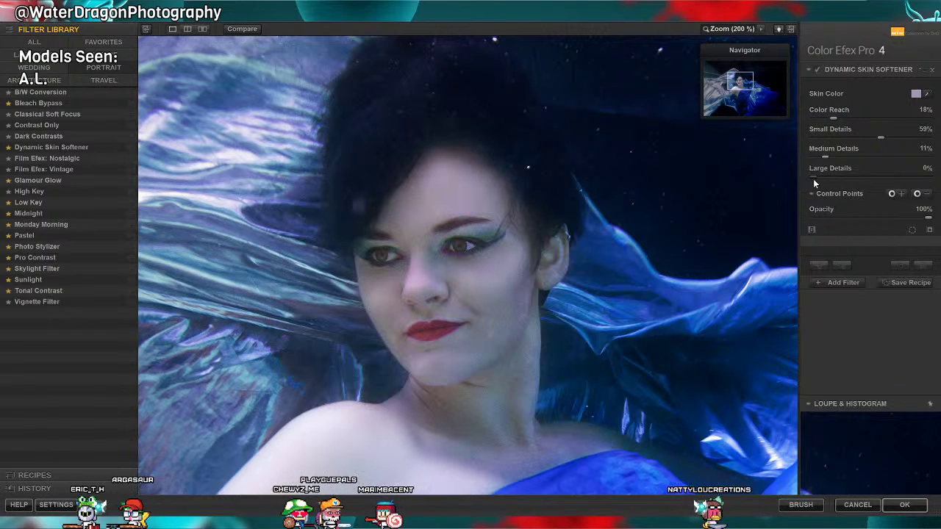
Check the softening on the face and hair, and apply the Dynamic Skin Softener to the photo.
left_click(816, 70)
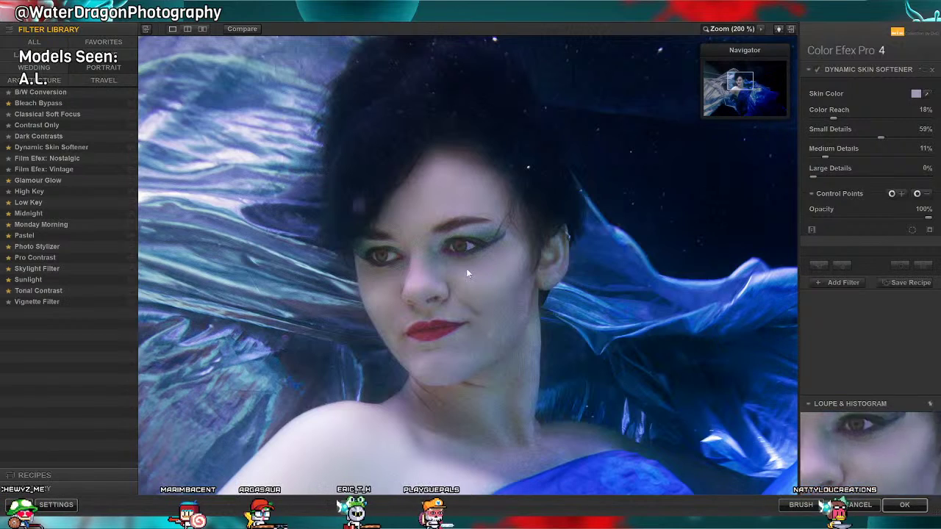
left_click_drag(730, 95, 727, 91)
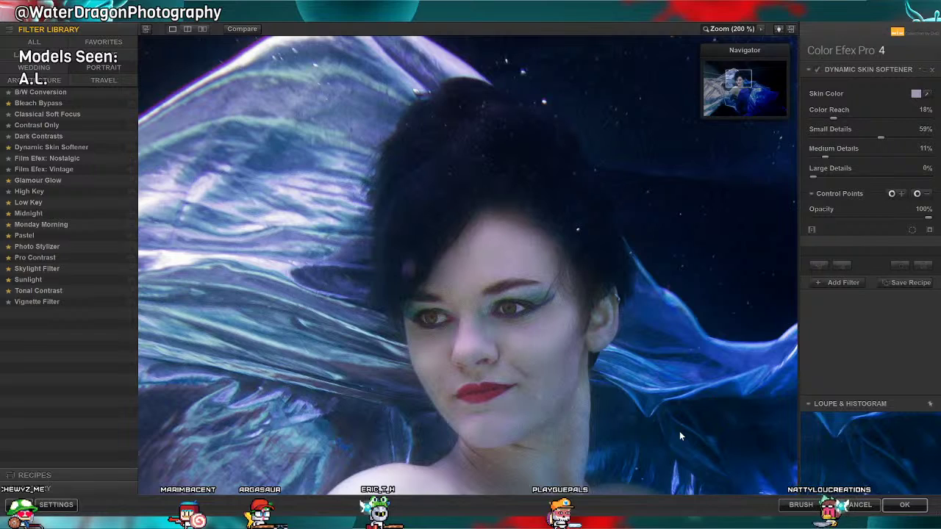
left_click(904, 505)
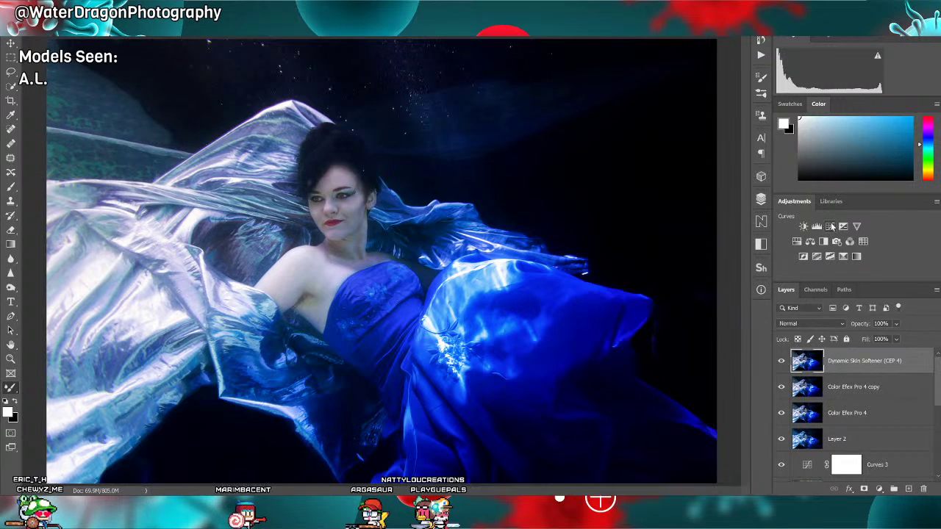
Add a new top layer filled with neutral gray and set its blend mode to Overlay.
left_click(909, 489)
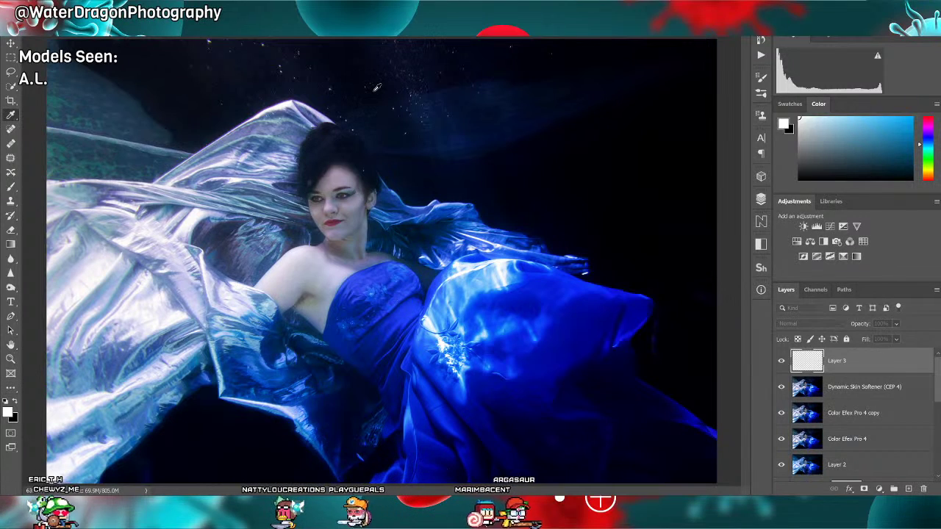
key("alt")
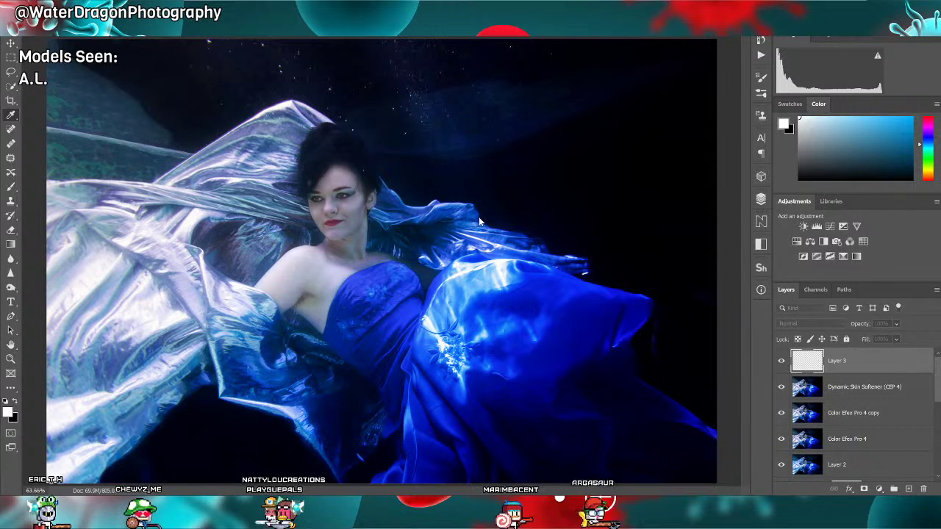
left_click(551, 139)
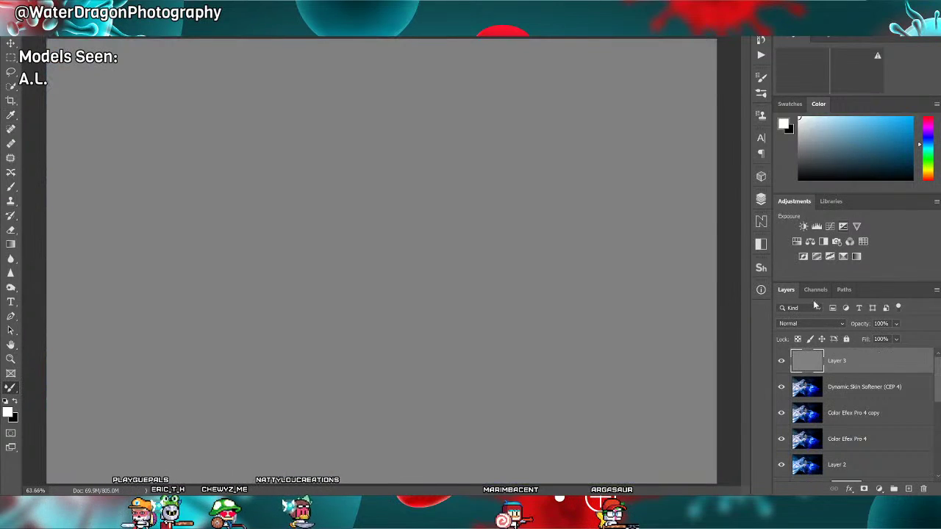
scroll(801, 323, "down", 2)
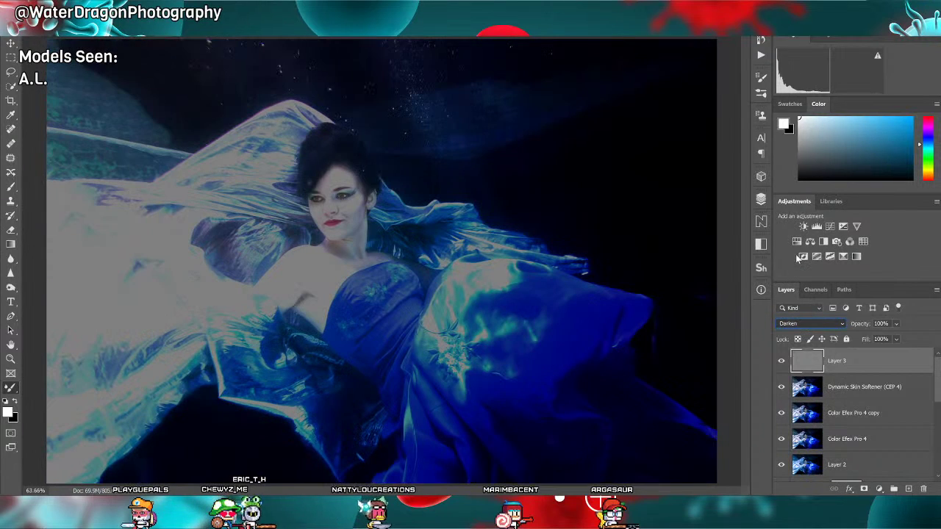
key("shift+alt+o")
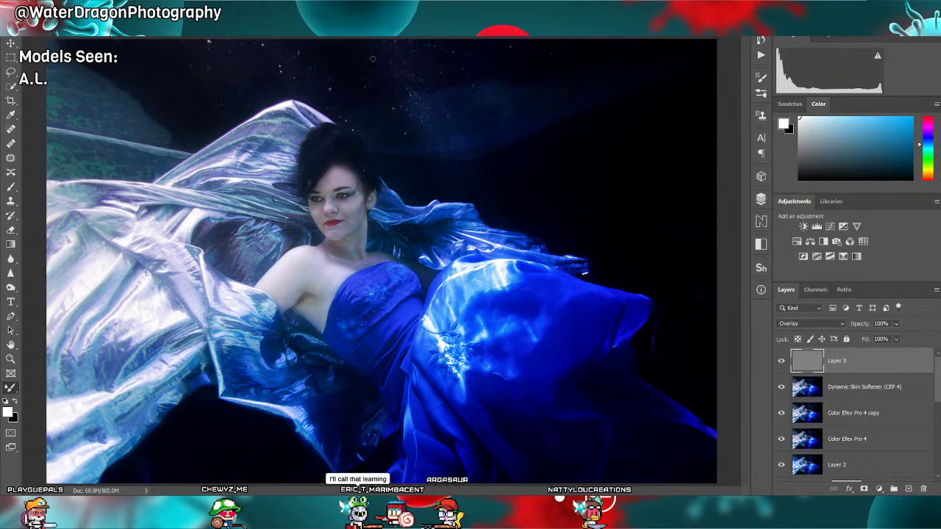
Dodge and burn the model's face and neck on the gray Overlay layer, painting highlights in white and shadows in black.
key("ctrl+plus")
key("ctrl+plus")
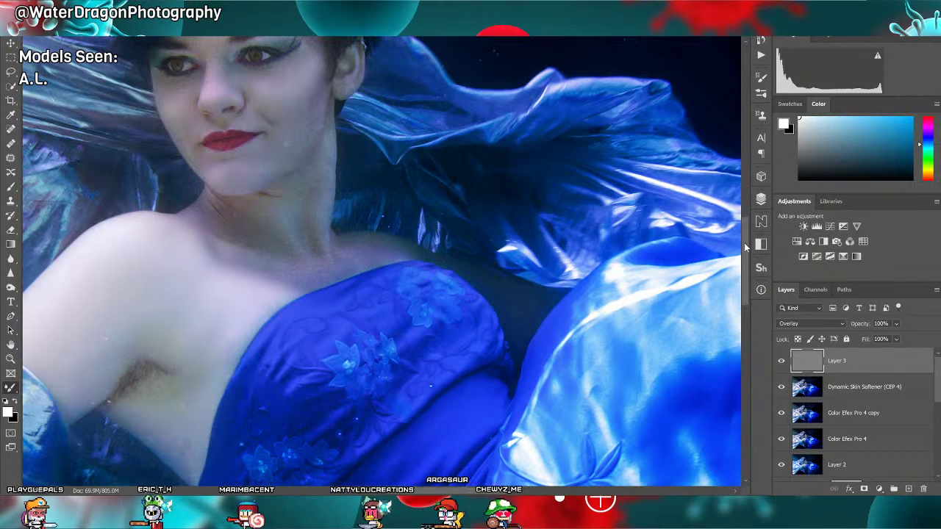
scroll(744, 220, "up", 5)
scroll(380, 265, "left", 8)
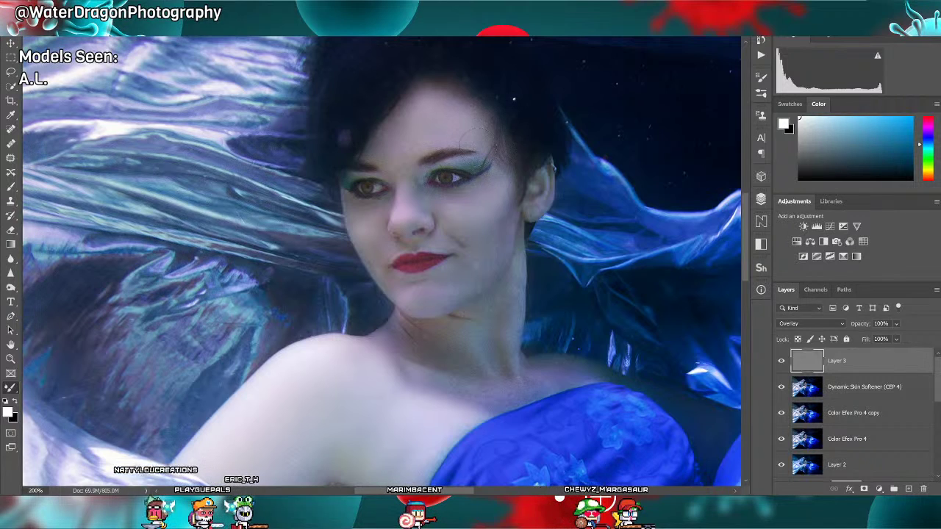
key("x")
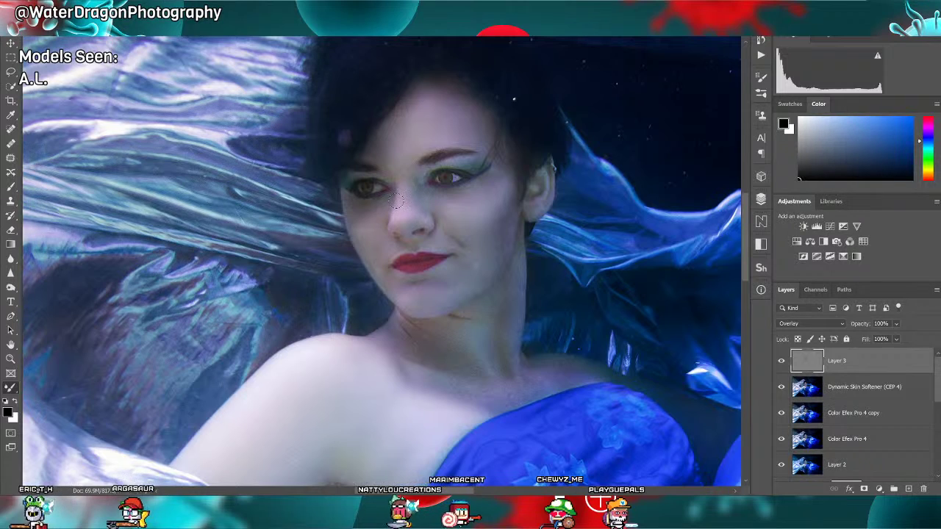
key("x")
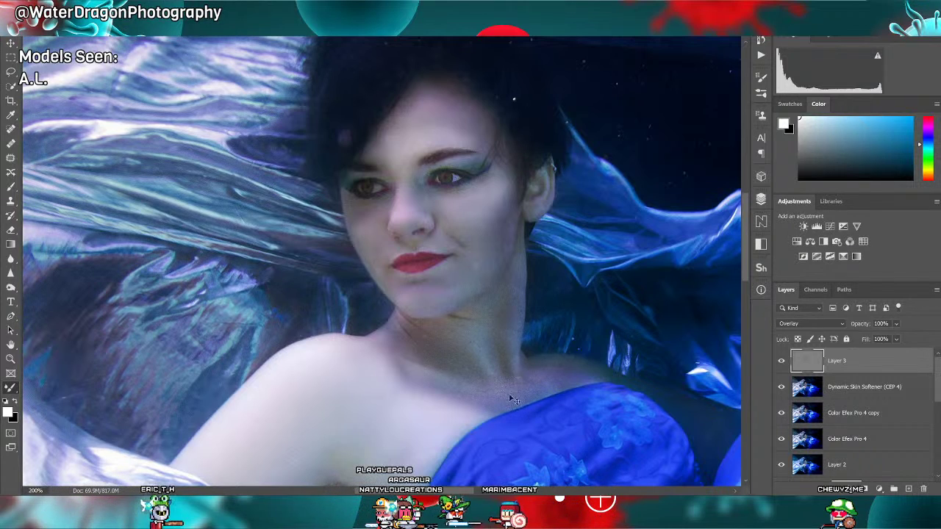
Examine the dodging and burning on the face, shoulder and chest up close and in the whole photo.
scroll(449, 355, "down", 2)
scroll(449, 355, "down", 1)
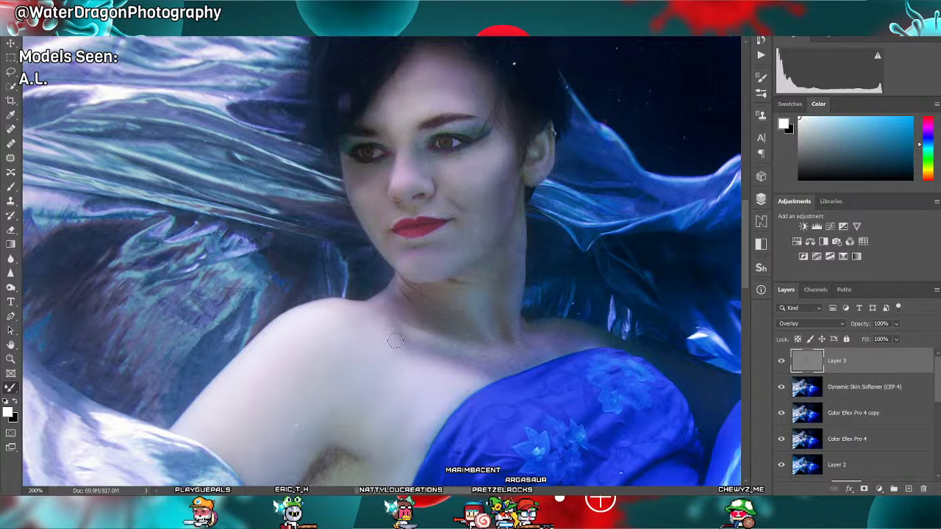
scroll(375, 330, "down", 3)
scroll(372, 335, "up", 5)
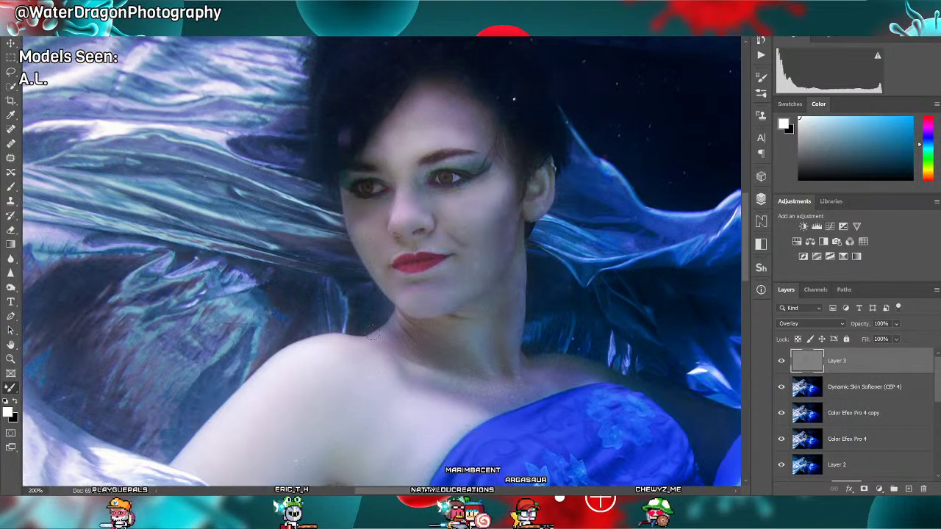
scroll(372, 331, "up", 4)
key("ctrl+0")
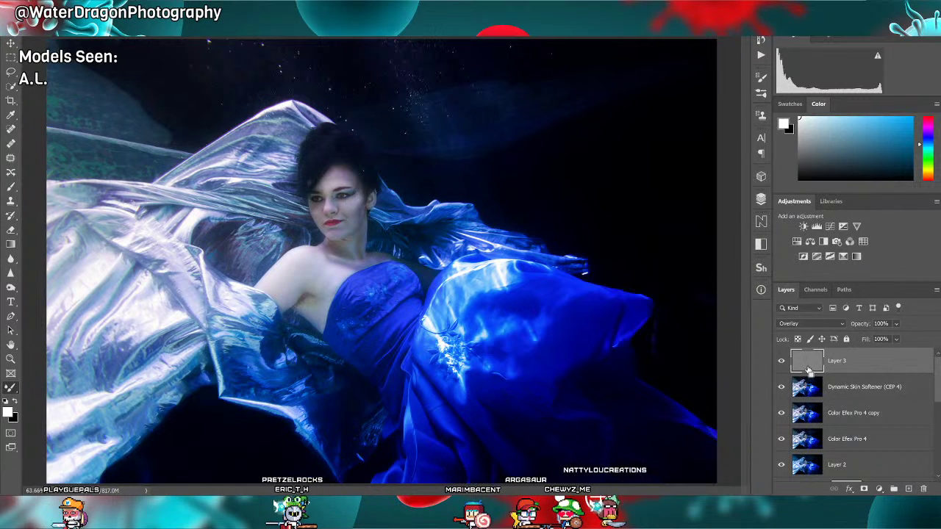
key("space")
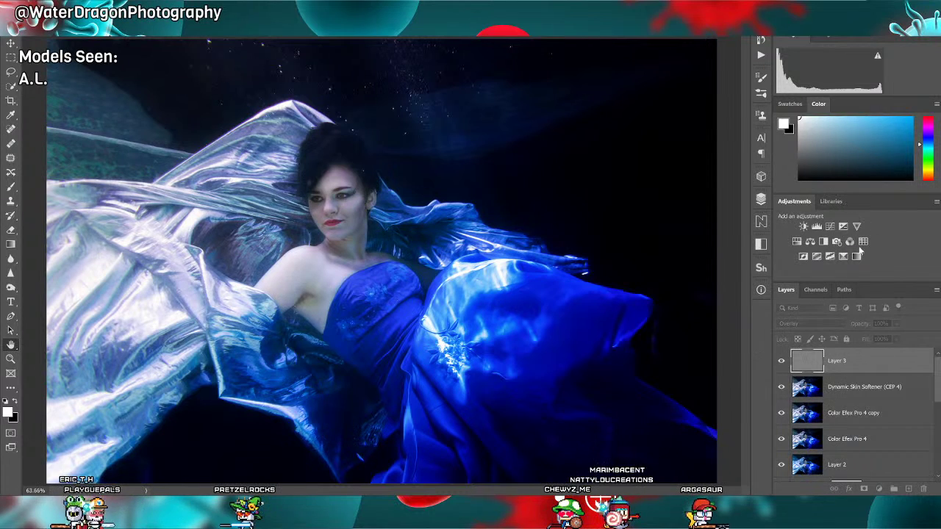
Lower the opacity of the gray Overlay dodge-and-burn layer to 41% and compare the photo with the layer hidden.
left_click_drag(502, 153, 501, 155)
scroll(502, 155, "up", 5)
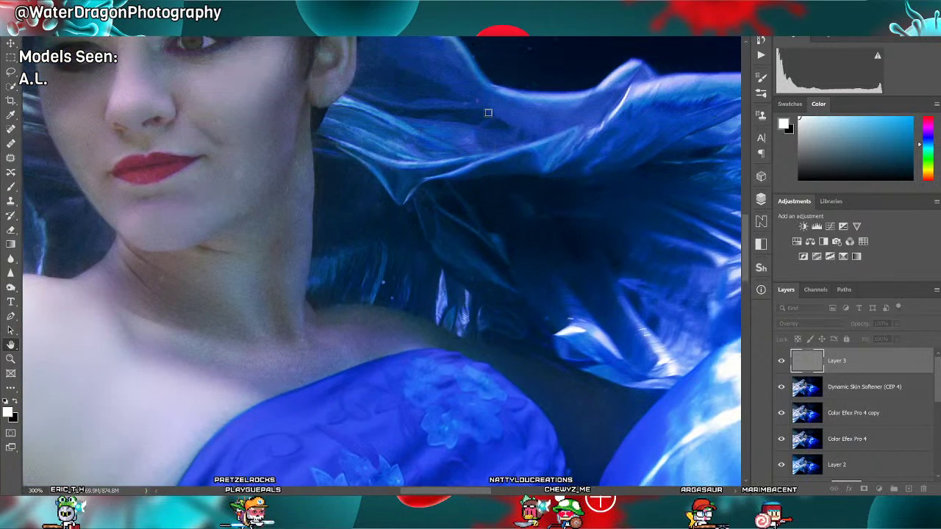
scroll(382, 261, "left", 5)
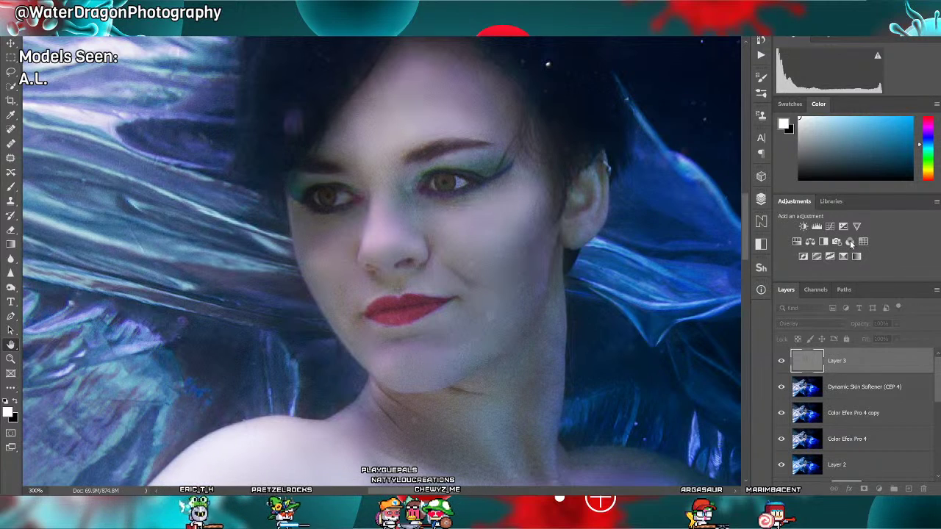
key("b")
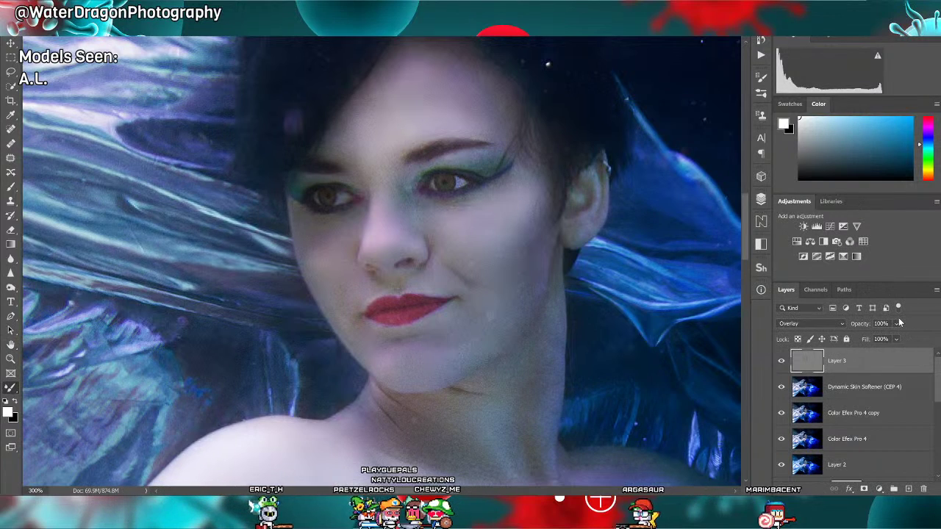
left_click_drag(926, 339, 912, 339)
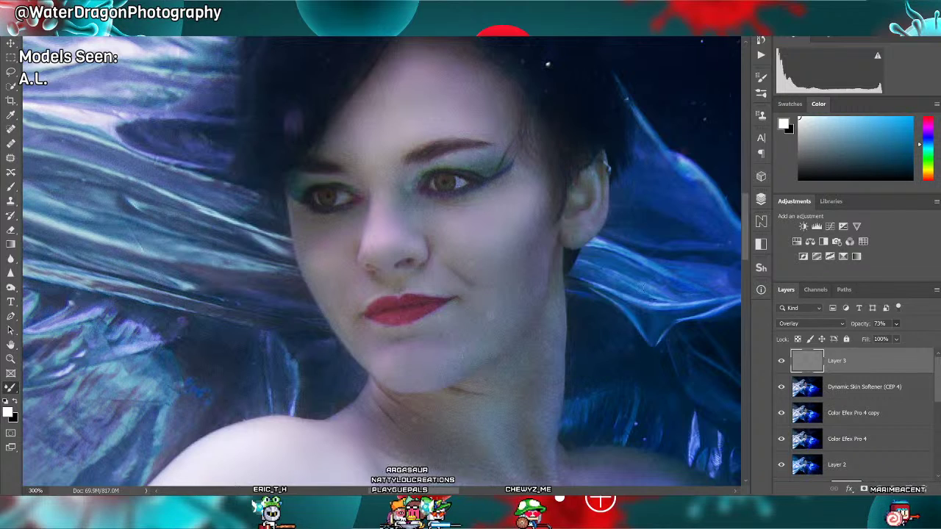
key("ctrl+0")
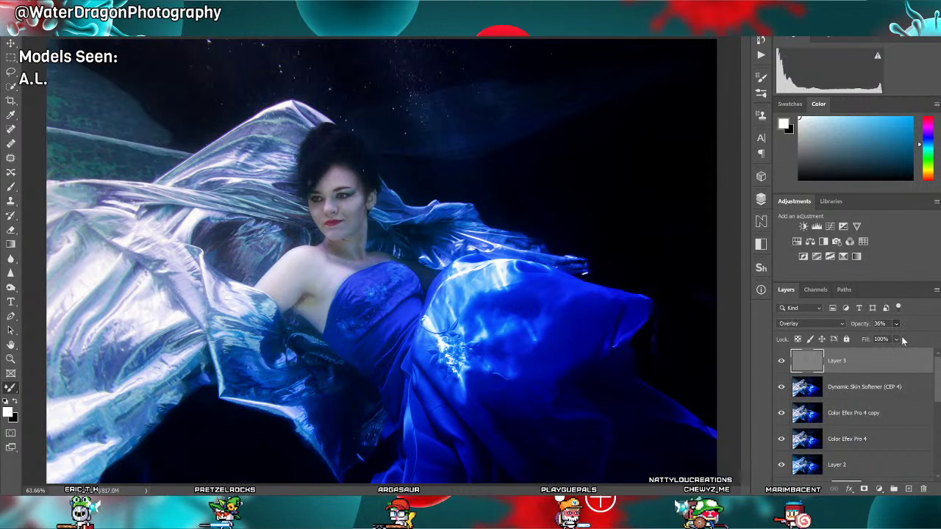
left_click(782, 362)
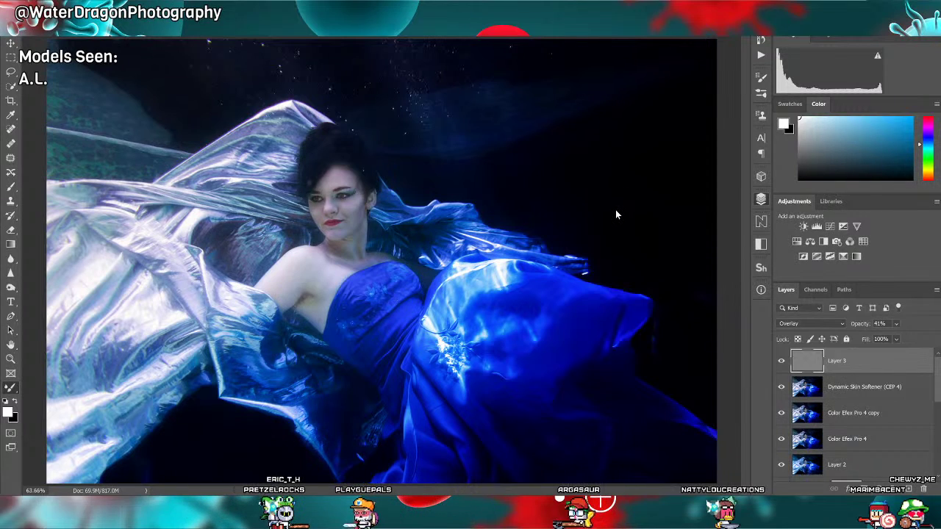
Create a new top layer with the Wow2 effect (1, -6, -5, 2, 5), 50, and compare the photo with and without it.
key("ctrl+shift+alt+n")
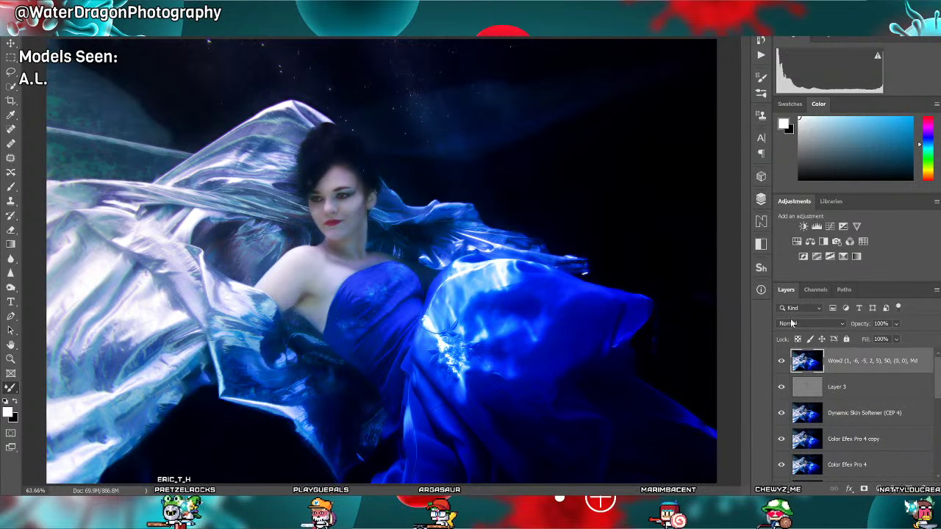
left_click(780, 361)
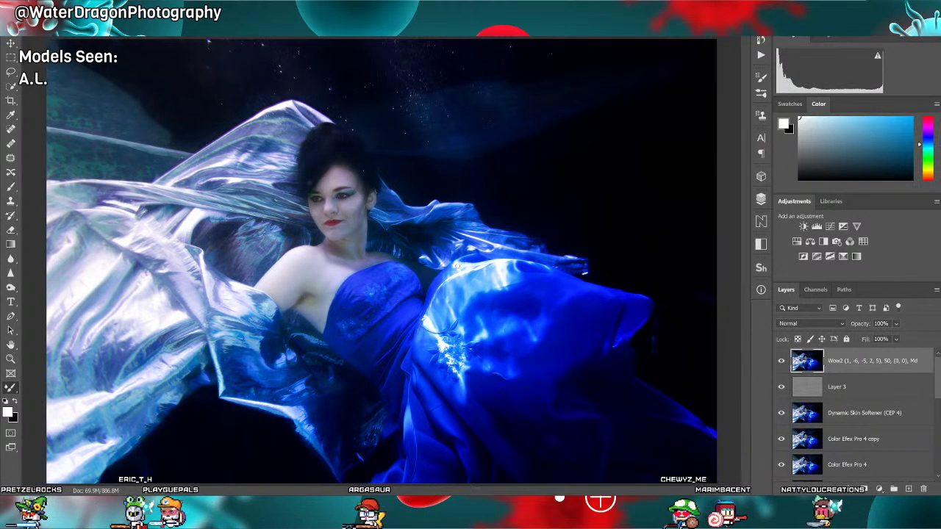
left_click(780, 361)
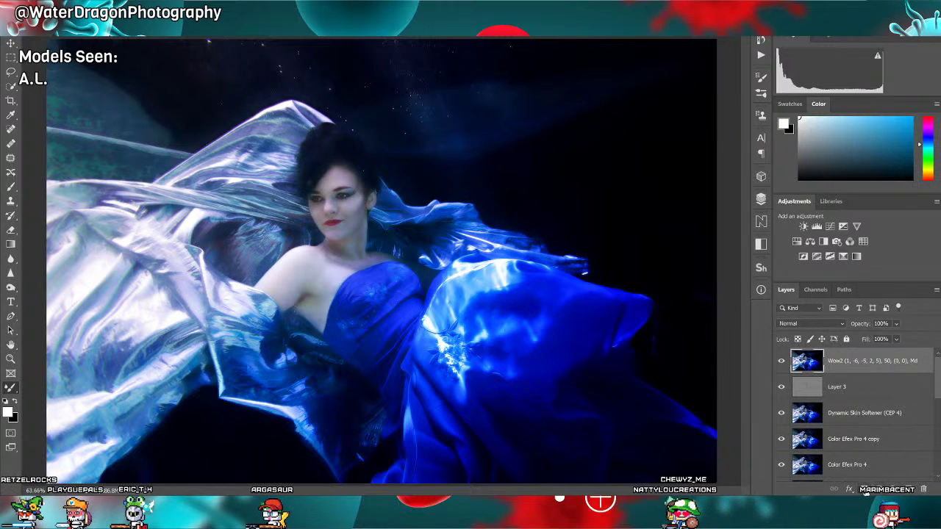
Add a black mask to the Wow2 layer and paint the effect back in white everywhere except over the model's face and upper body.
left_click(865, 490)
key("ctrl+i")
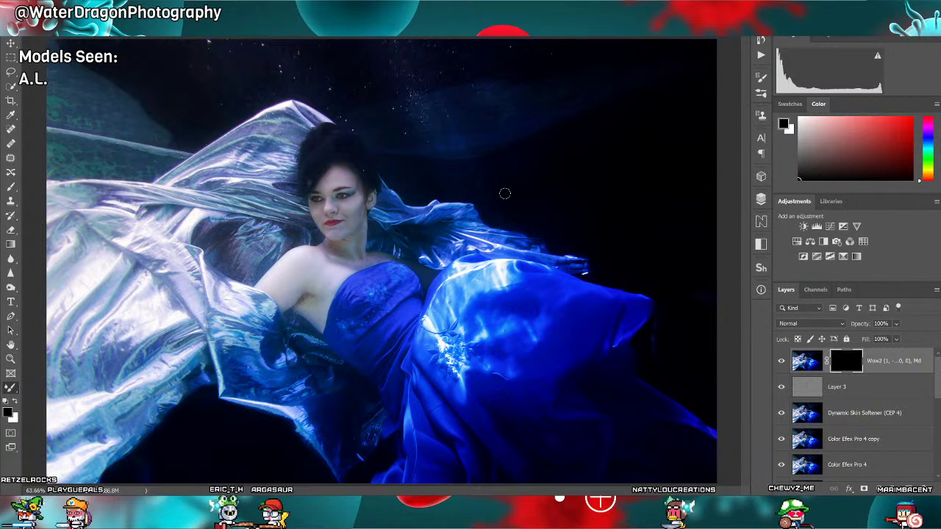
key("bracketright")
key("bracketright")
key("bracketright")
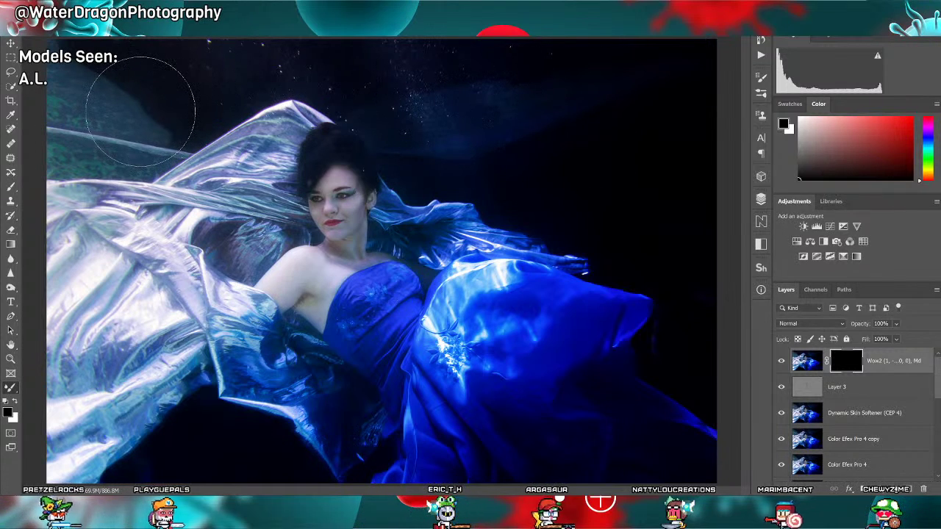
key("x")
mouse_move(179, 95)
left_mouse_down()
mouse_move(209, 84)
mouse_move(531, 137)
mouse_move(634, 201)
left_mouse_up()
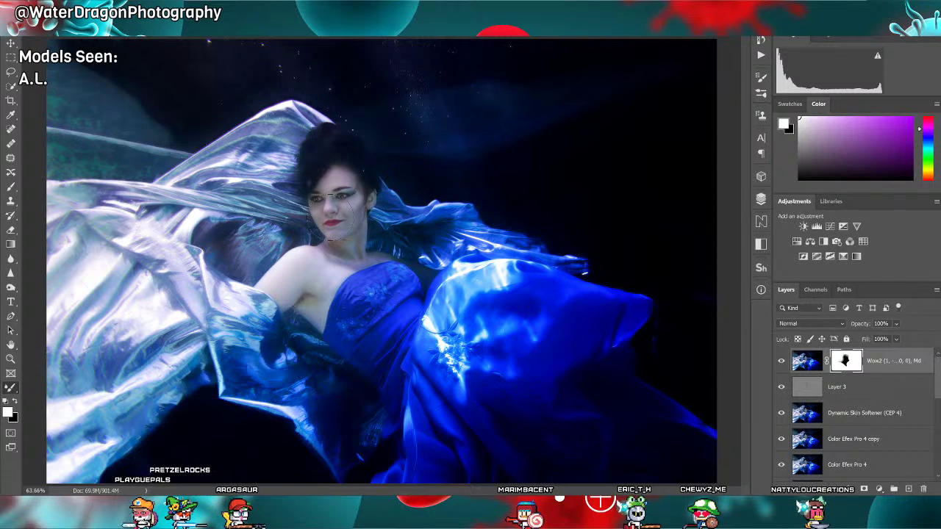
key("x")
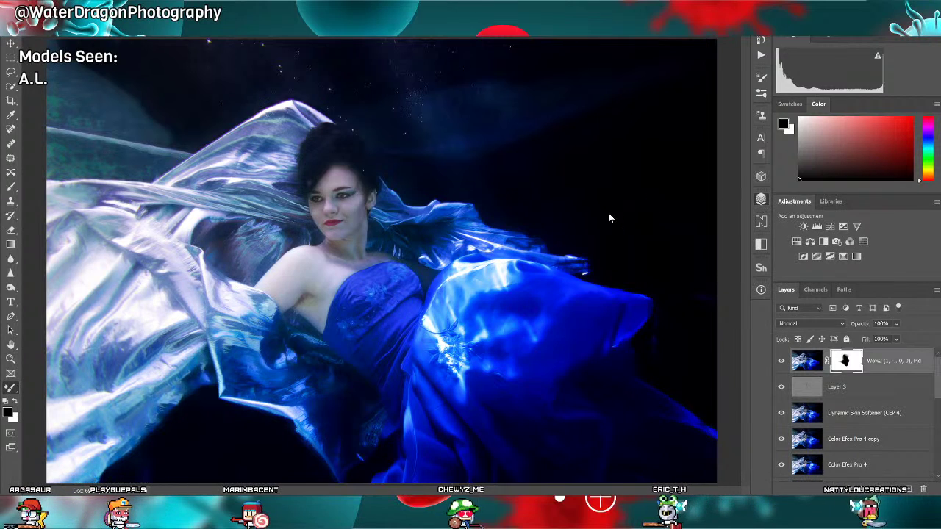
Try a second Wow2 effect layer (2, -2, -3, 2, 5), 20, above the masked one and delete it.
key("ctrl+shift+alt+n")
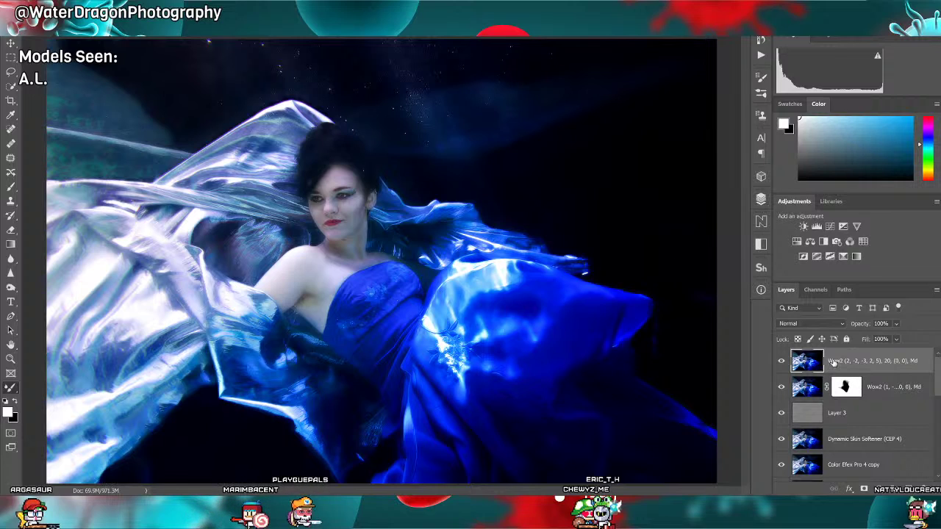
left_click_drag(833, 362, 924, 489)
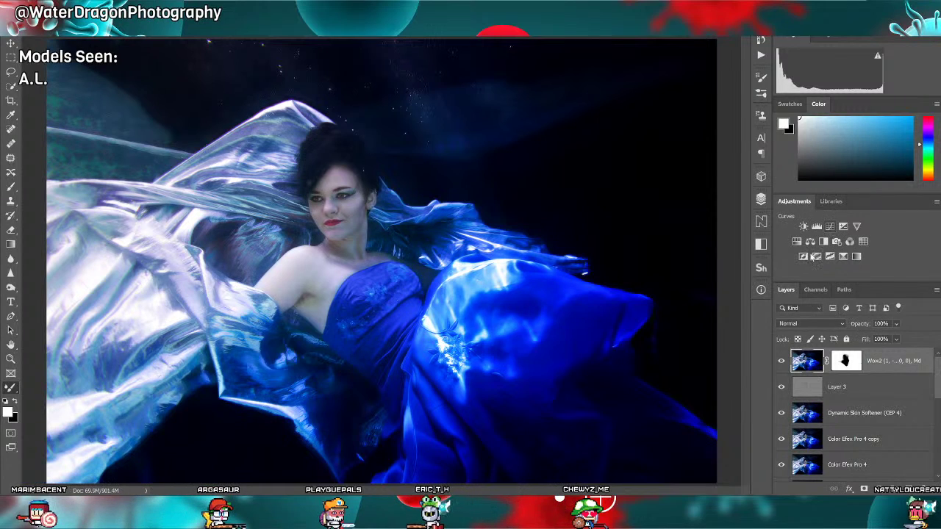
Add a brightening Curves adjustment layer above the Wow2 layer and invert its mask to black.
left_click(830, 226)
left_click_drag(706, 252, 705, 249)
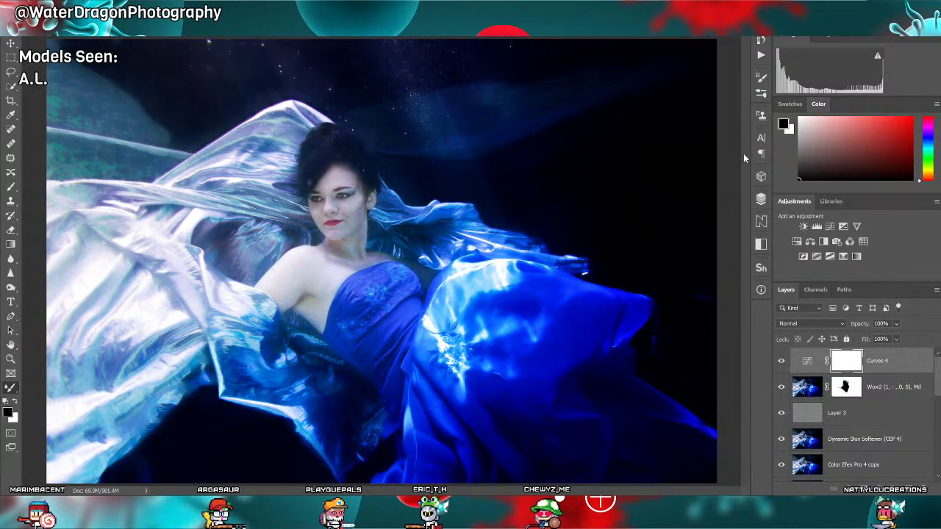
key("ctrl+i")
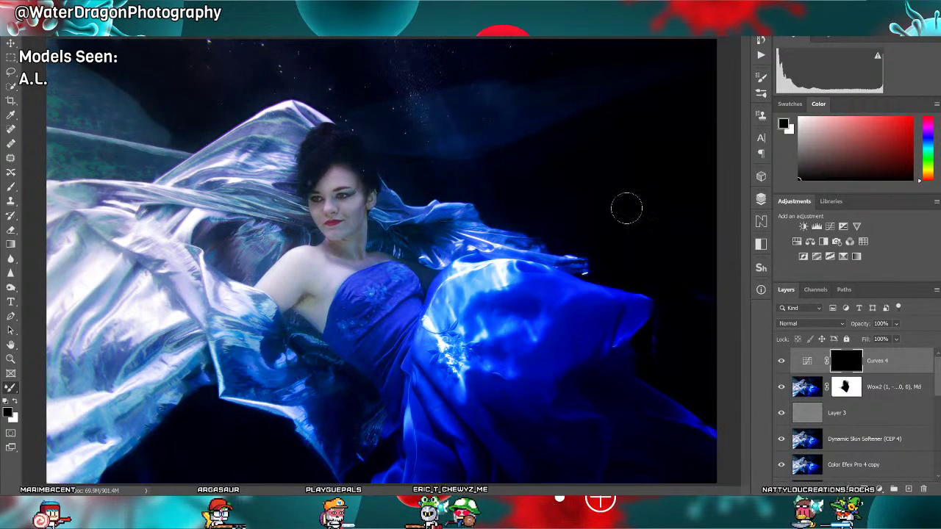
Paint diagonal light rays in white on the brightening Curves mask over the background, veil and lower fabric, and compare with the layer hidden.
key("bracketright")
key("bracketright")
key("bracketright")
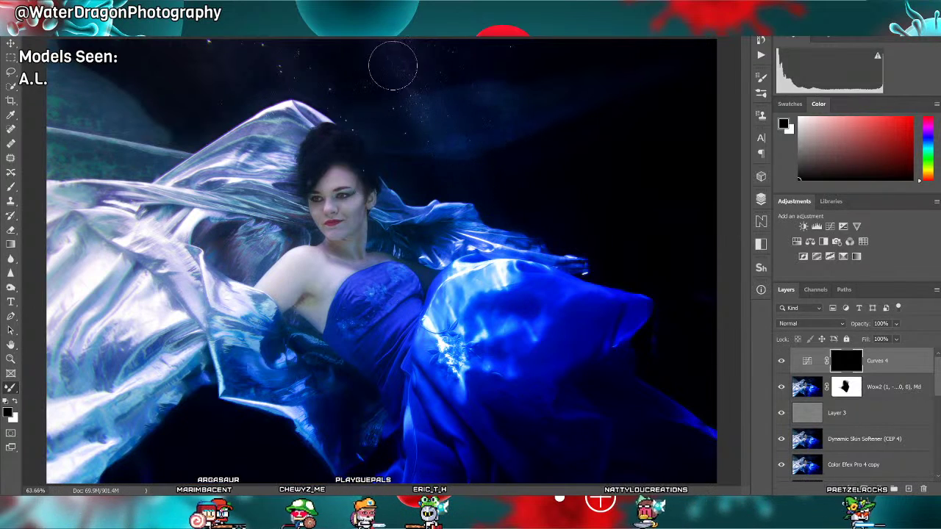
key("x")
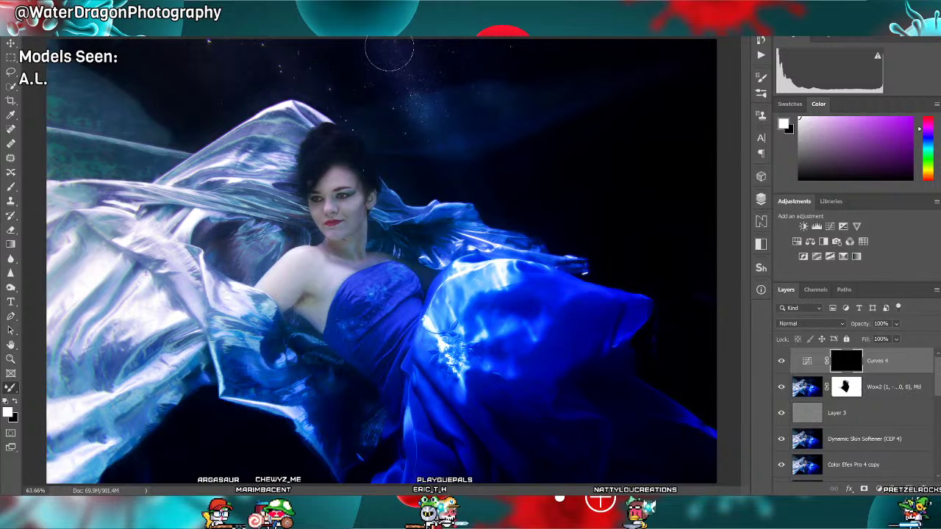
left_click_drag(457, 163, 493, 236)
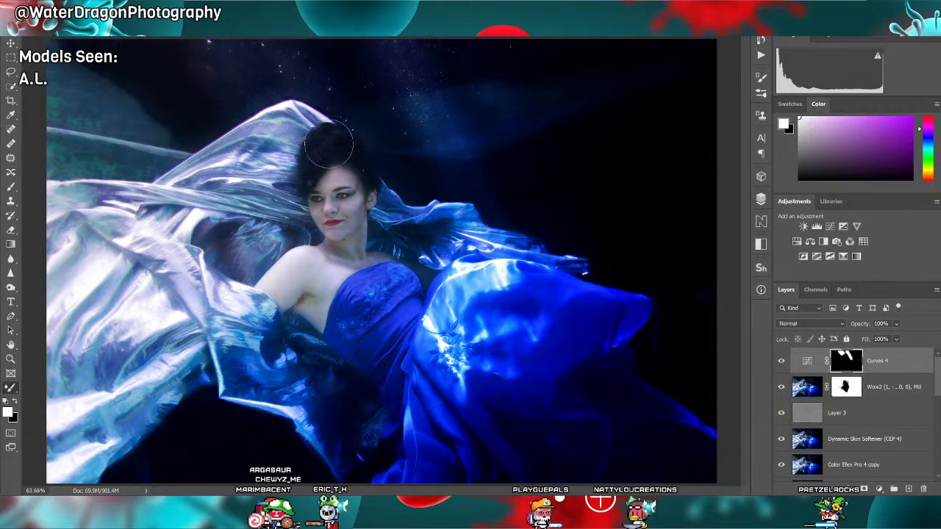
left_click_drag(328, 145, 309, 151)
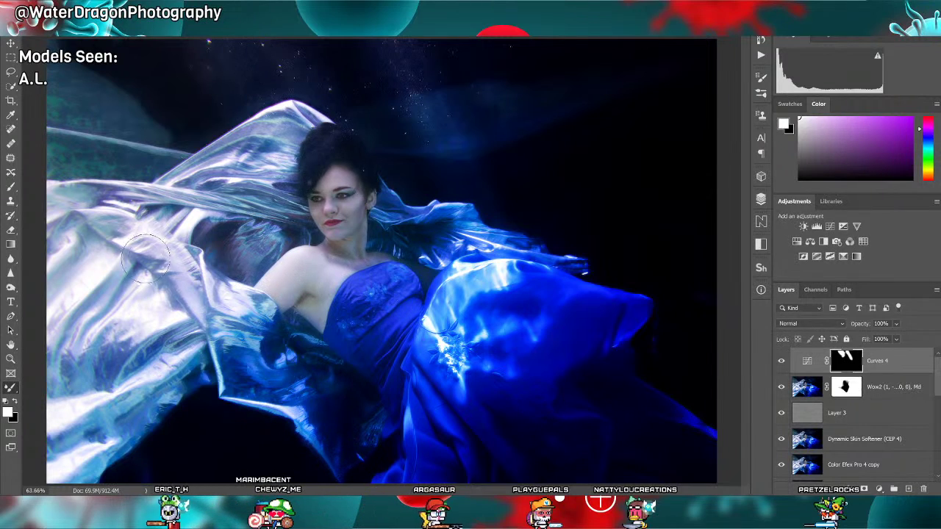
mouse_move(270, 177)
left_mouse_down()
mouse_move(254, 200)
mouse_move(215, 195)
left_mouse_up()
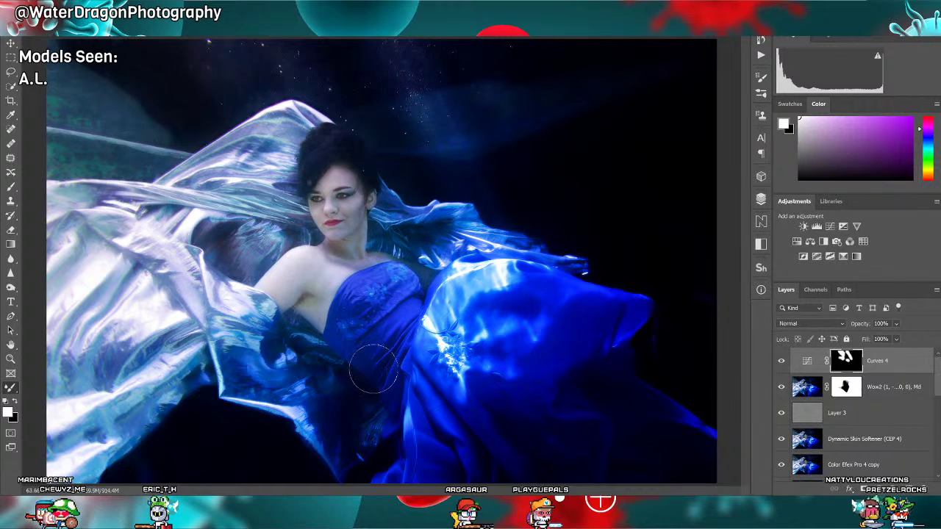
mouse_move(259, 351)
left_mouse_down()
mouse_move(247, 372)
mouse_move(305, 425)
left_mouse_up()
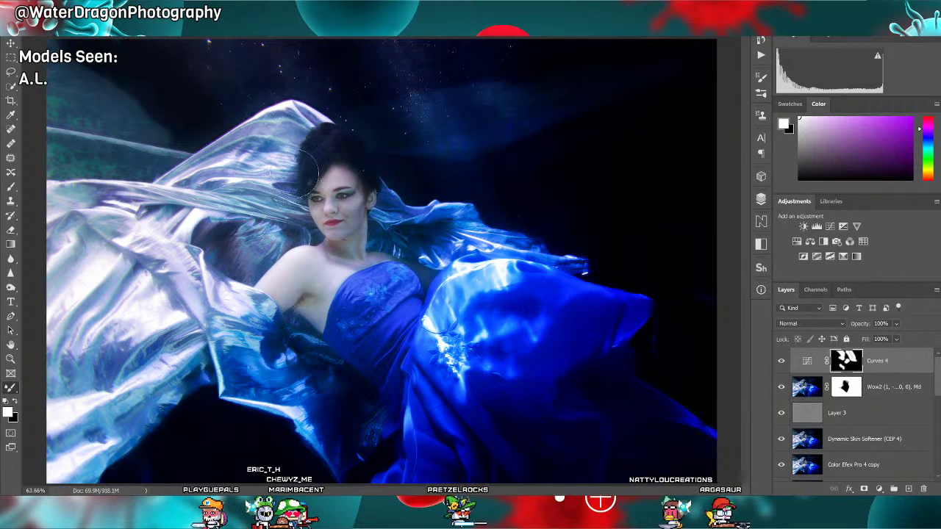
key("x")
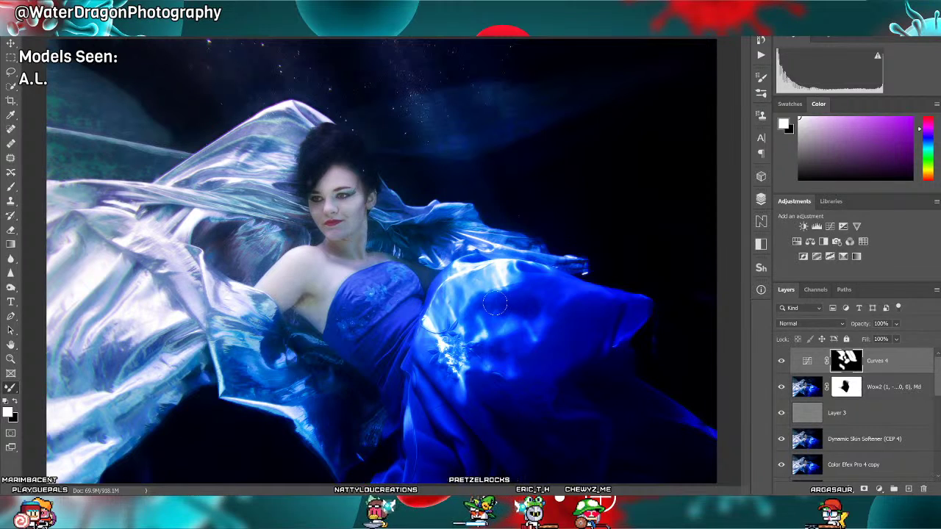
key("x")
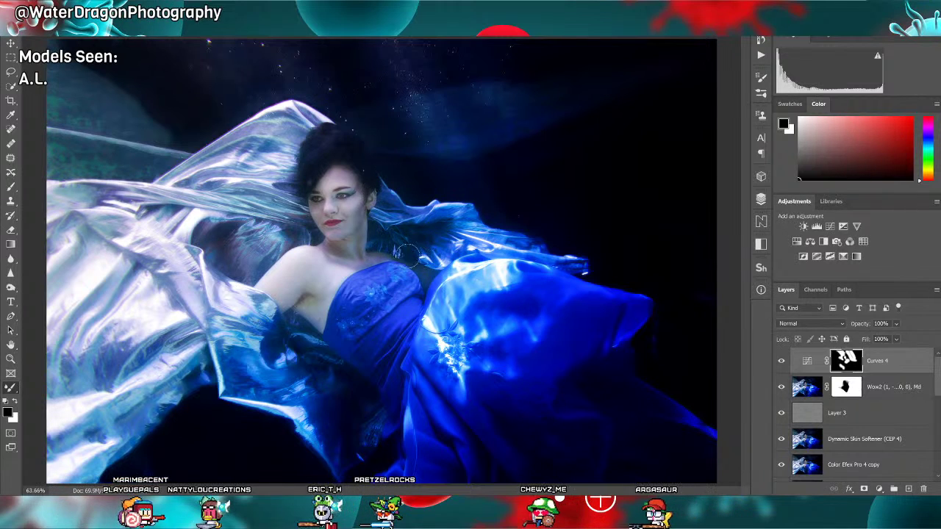
key("x")
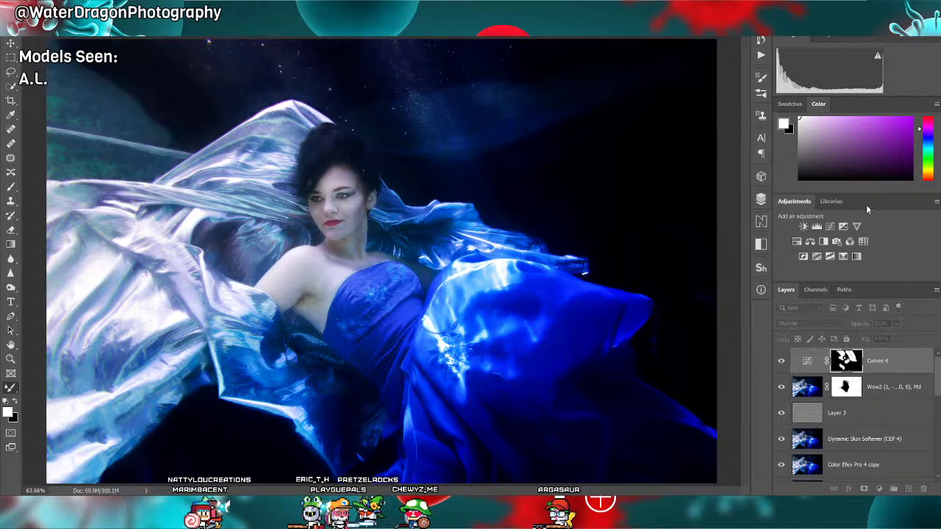
left_click(782, 361)
left_click(782, 361)
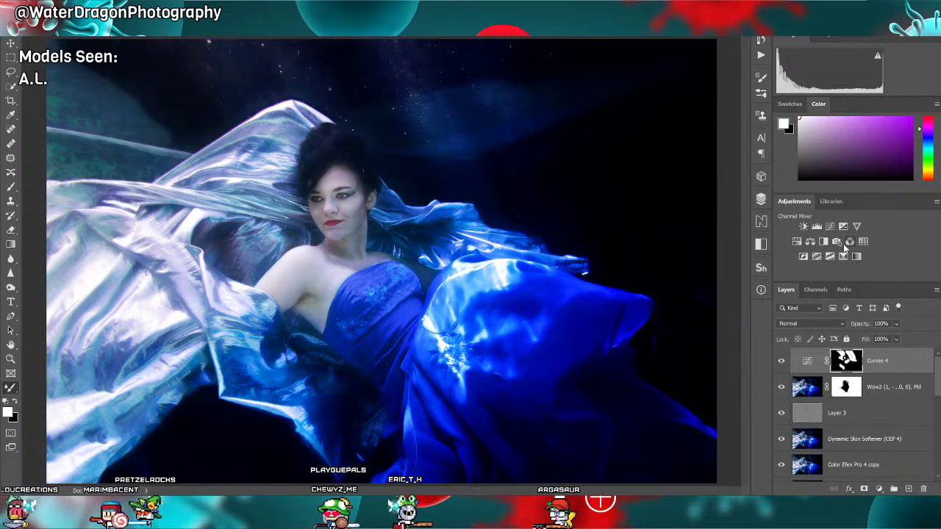
Add a darkening Curves layer with a black mask, reveal it toward the photo's right side with a gradient, and compare with it hidden.
key("ctrl+minus")
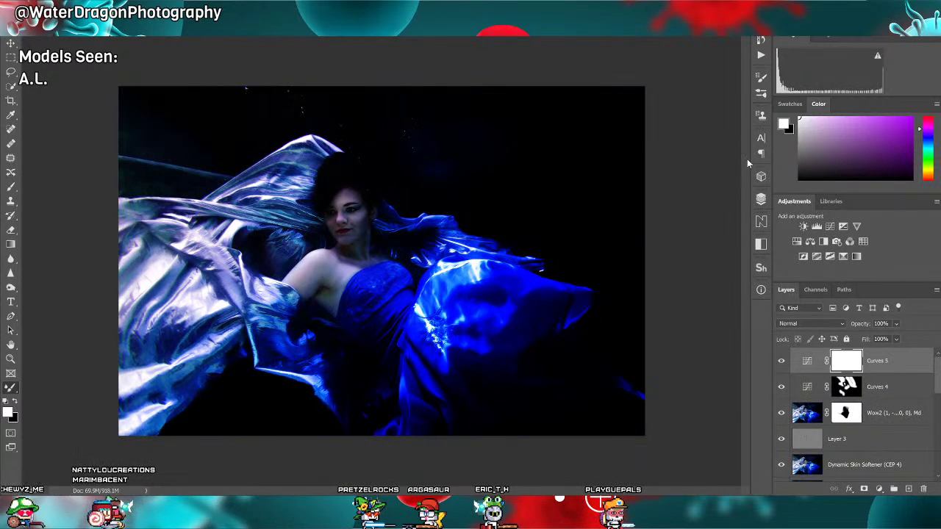
key("ctrl+i")
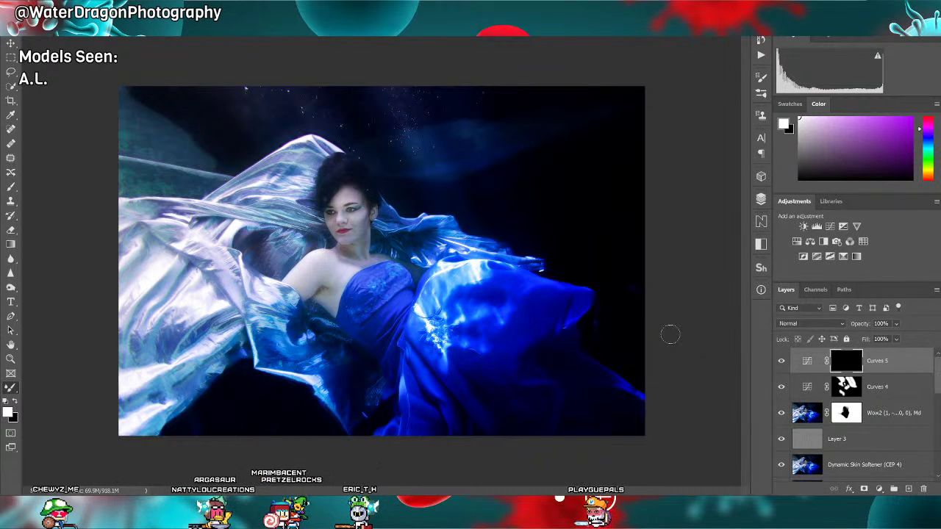
key("g")
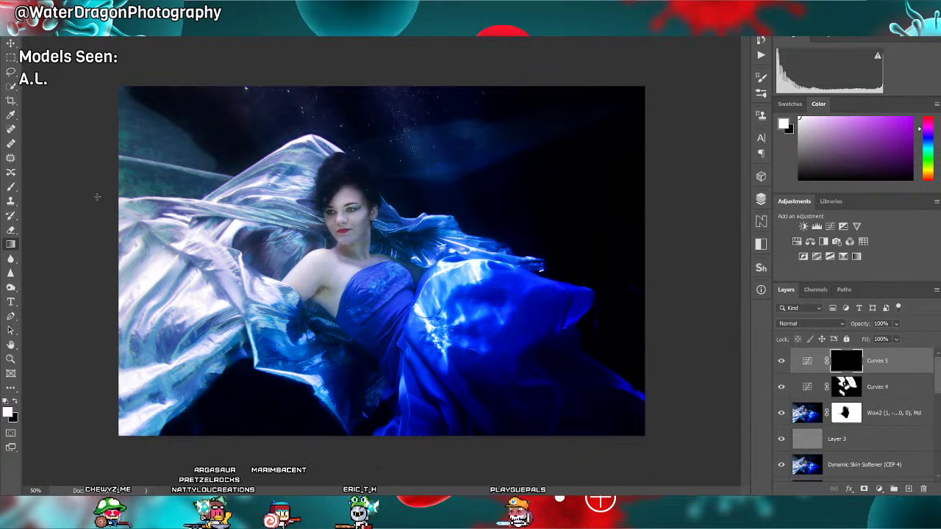
left_click_drag(99, 240, 630, 233)
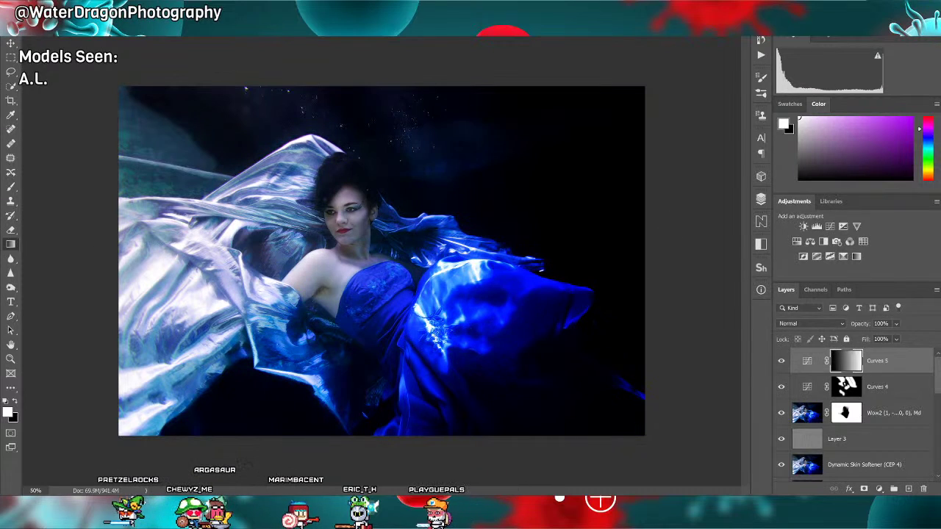
left_click_drag(316, 335, 503, 354)
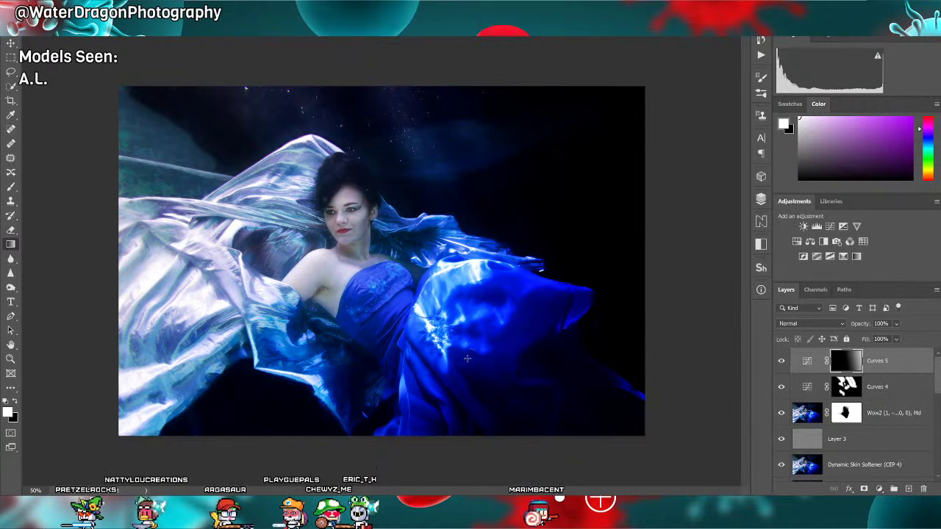
left_click(780, 362)
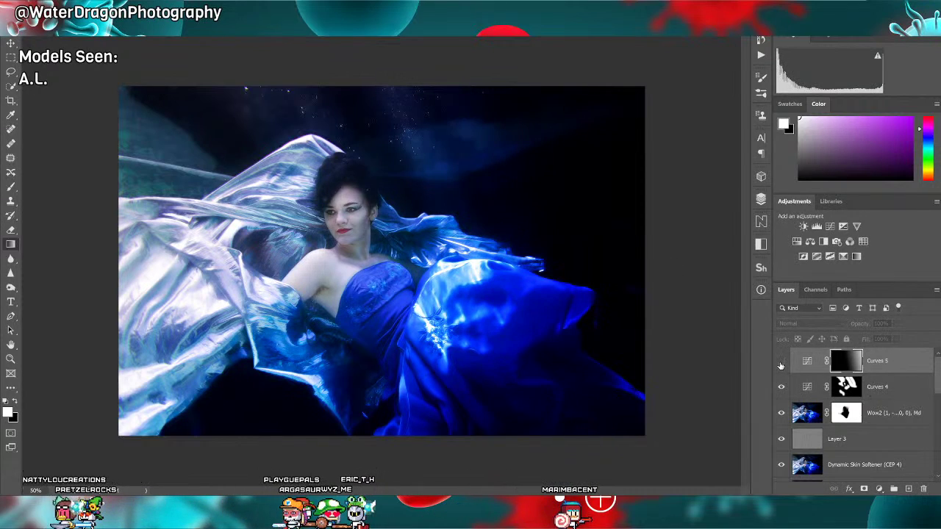
left_click(780, 364)
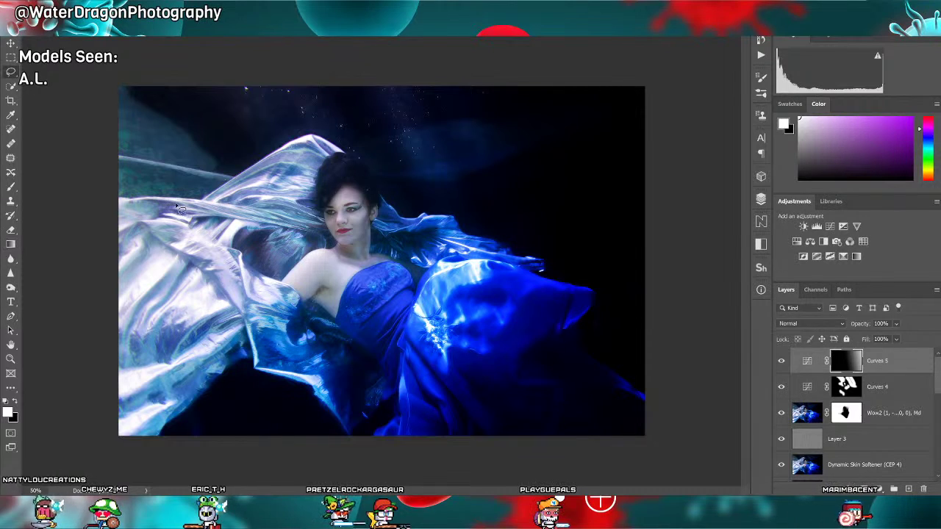
Lasso the background corner above the veil, make a merged copy of the Wow2 layer and those beneath it, and content-aware fill the selection.
key("l")
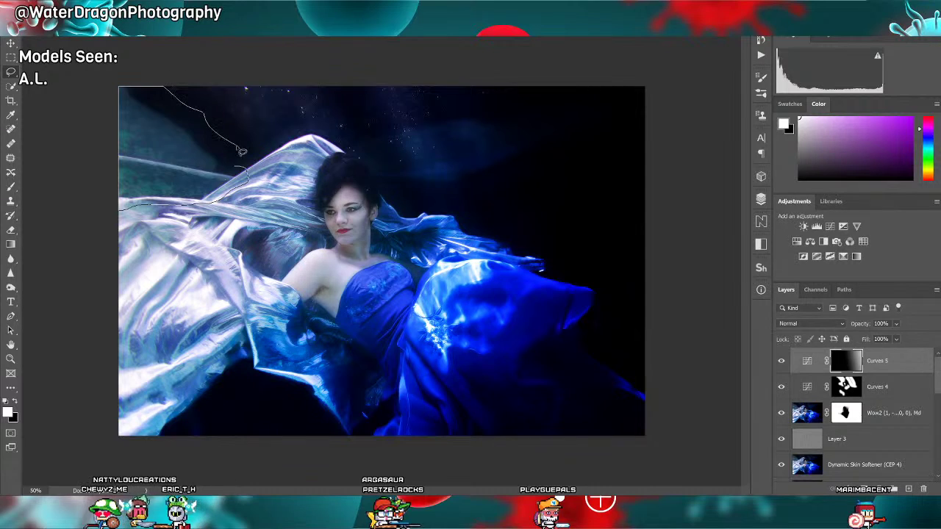
left_click_drag(242, 152, 240, 153)
left_click(862, 419)
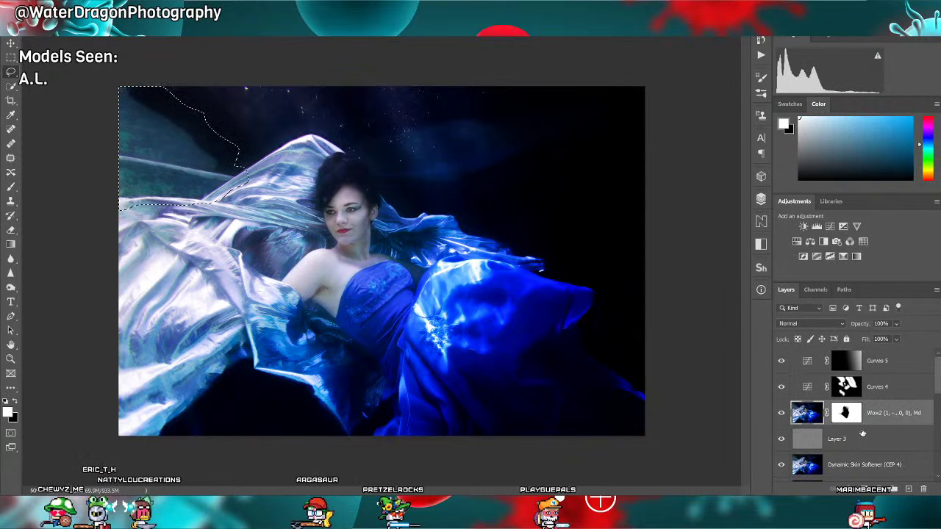
scroll(909, 372, "down", 5)
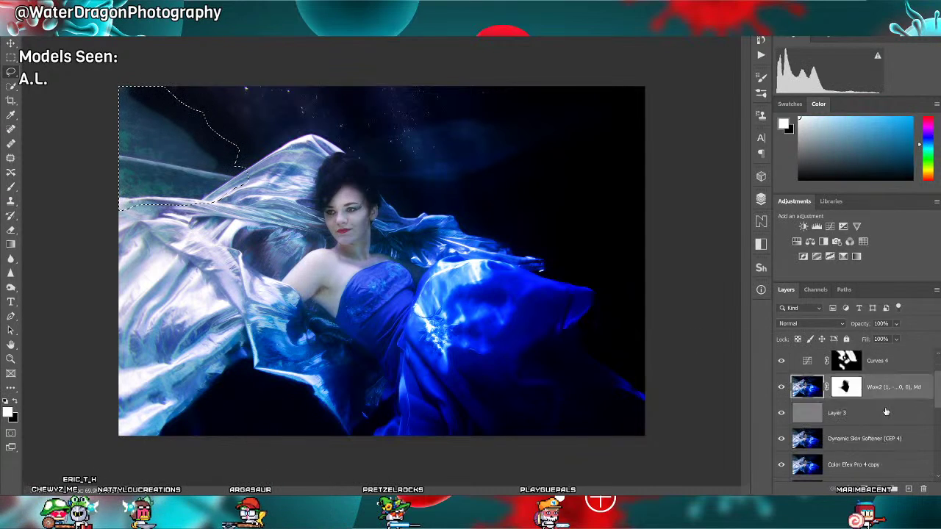
scroll(899, 415, "up", 4)
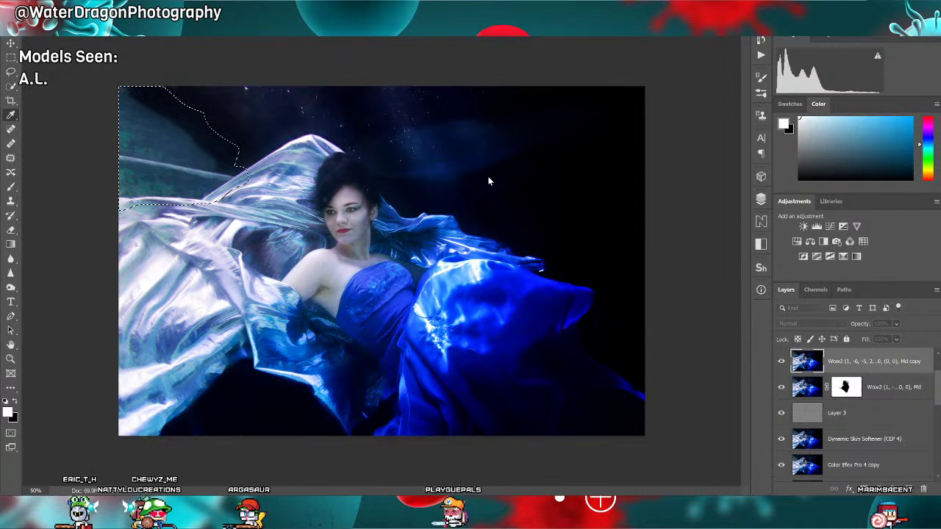
key("l")
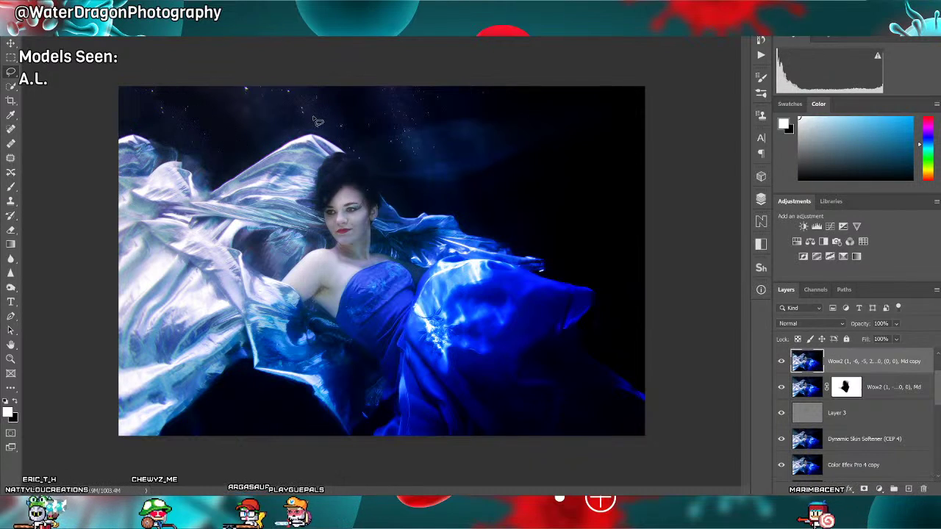
Try to replace the generated fabric above the veil by lassoing it and filling it again from its surroundings.
left_click(209, 159)
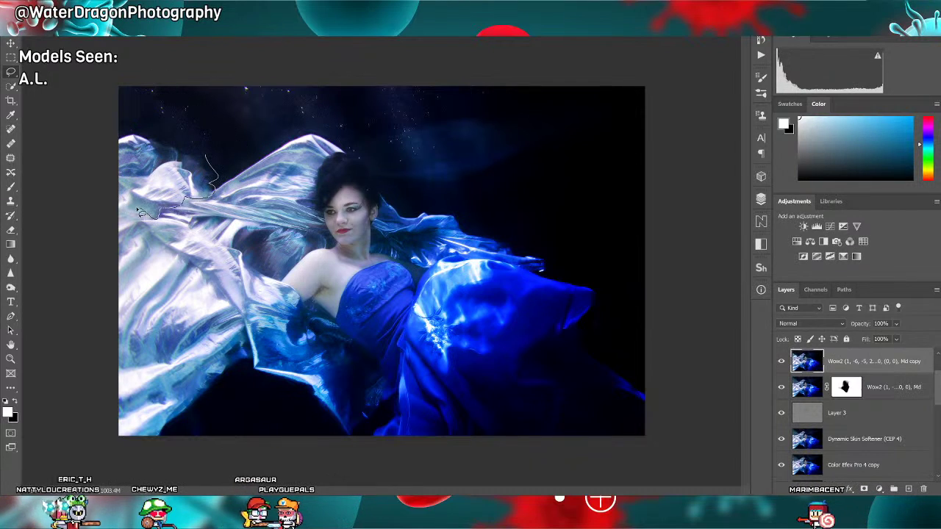
mouse_move(141, 212)
left_mouse_down()
mouse_move(99, 197)
mouse_move(125, 132)
left_mouse_up()
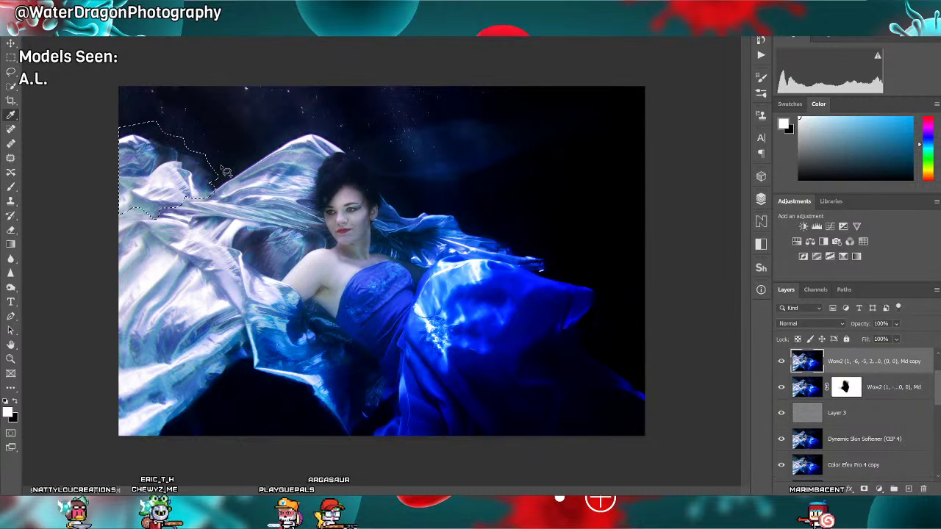
key("l")
key("Return")
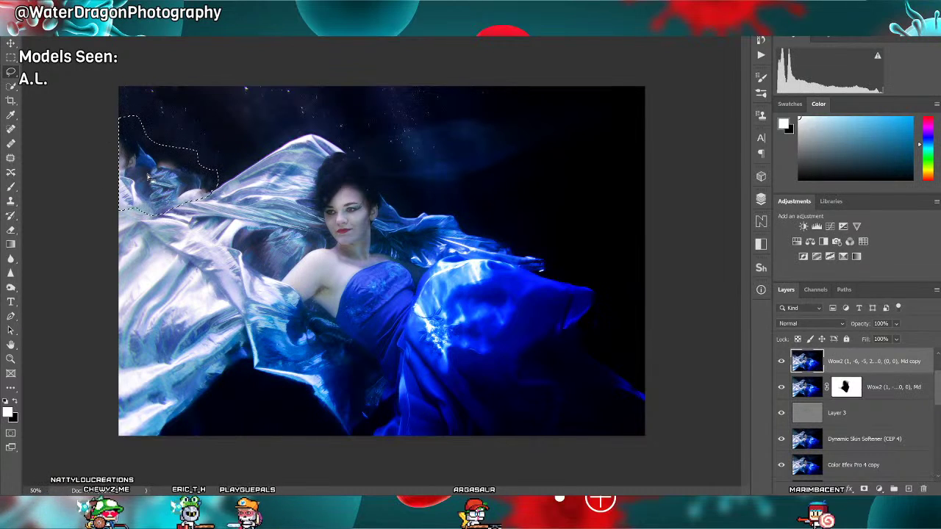
Patch the fill artefacts above the veil and along its upper edge with clean dark background, and clear the selection.
left_click_drag(516, 157, 517, 250)
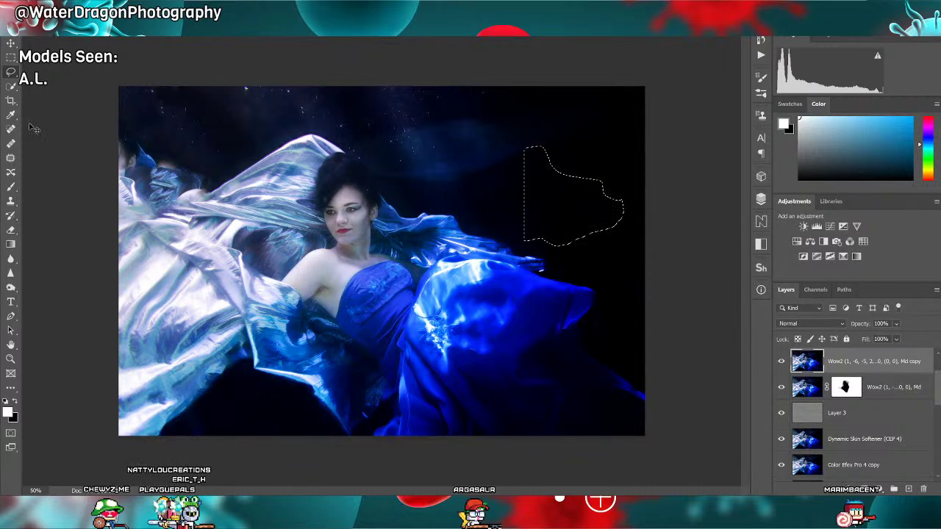
left_click_drag(121, 116, 121, 212)
left_click(10, 160)
left_click_drag(155, 174, 568, 211)
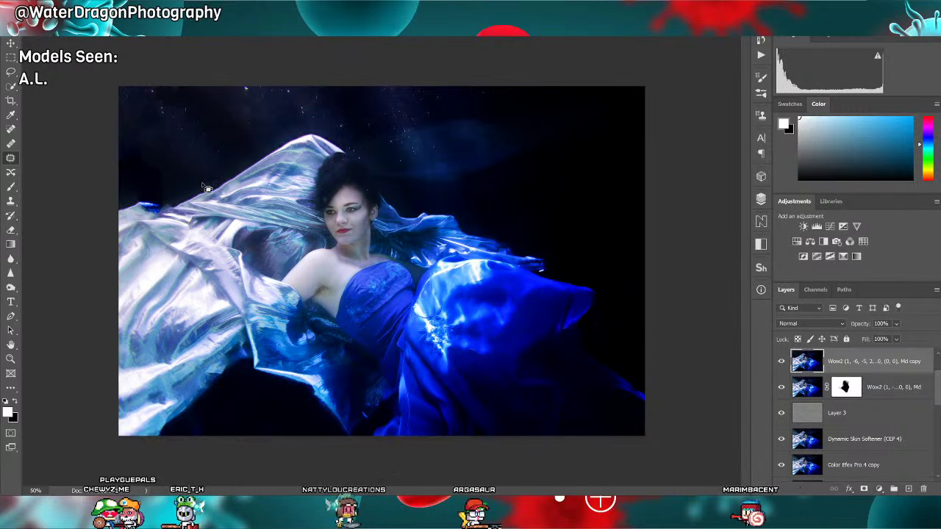
mouse_move(202, 182)
left_mouse_down()
mouse_move(153, 216)
mouse_move(107, 213)
left_mouse_up()
left_click(171, 200)
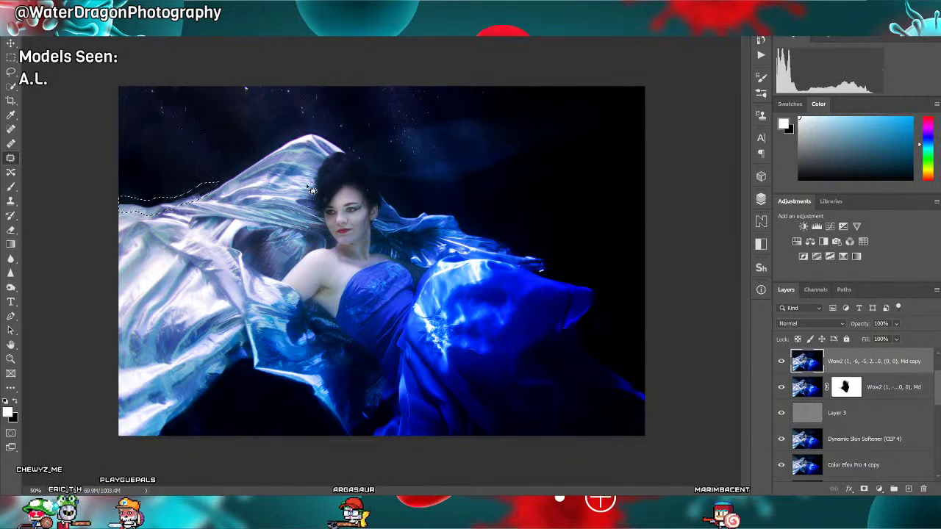
key("ctrl+d")
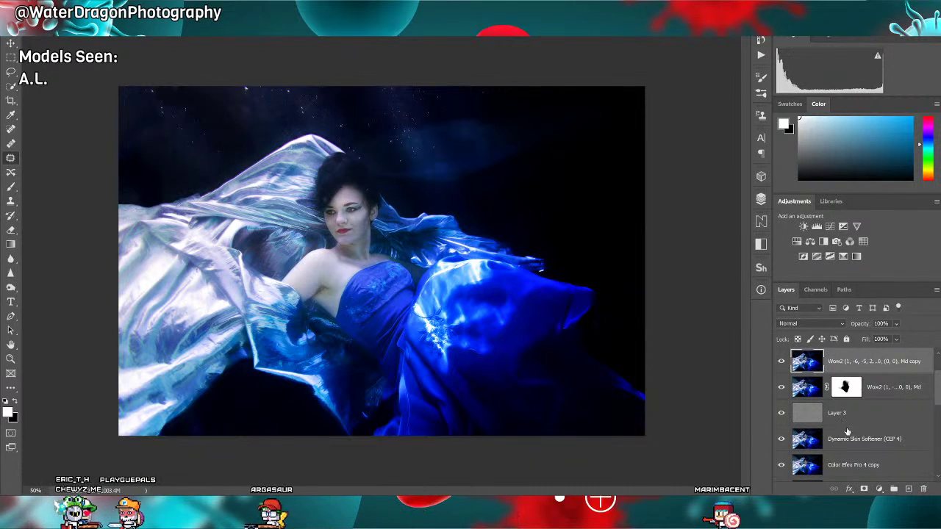
Add a layer mask to the patched copy and paint black along the veil's upper edge to bring back the original fabric.
left_click(864, 489)
key("ctrl+equal")
key("ctrl+equal")
key("ctrl+equal")
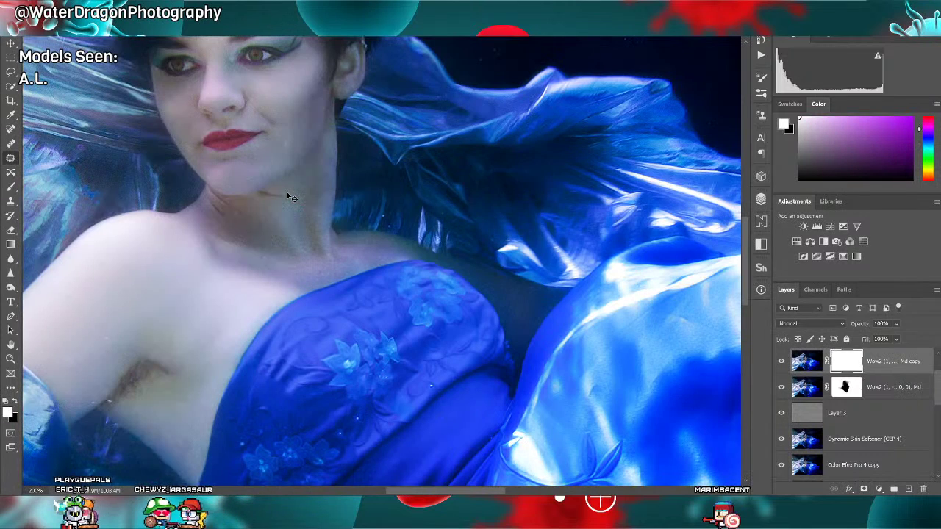
left_click_drag(498, 492, 354, 439)
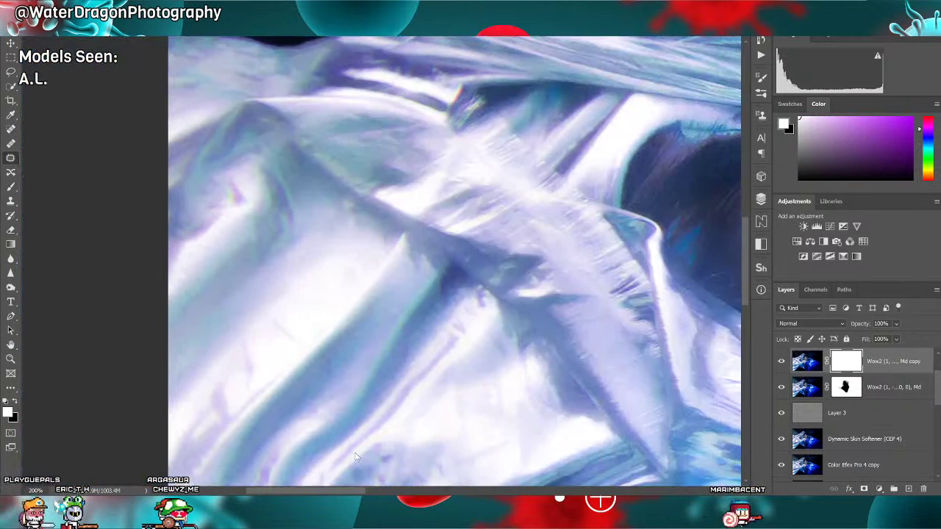
scroll(371, 313, "up", 4)
scroll(371, 300, "up", 4)
key("b")
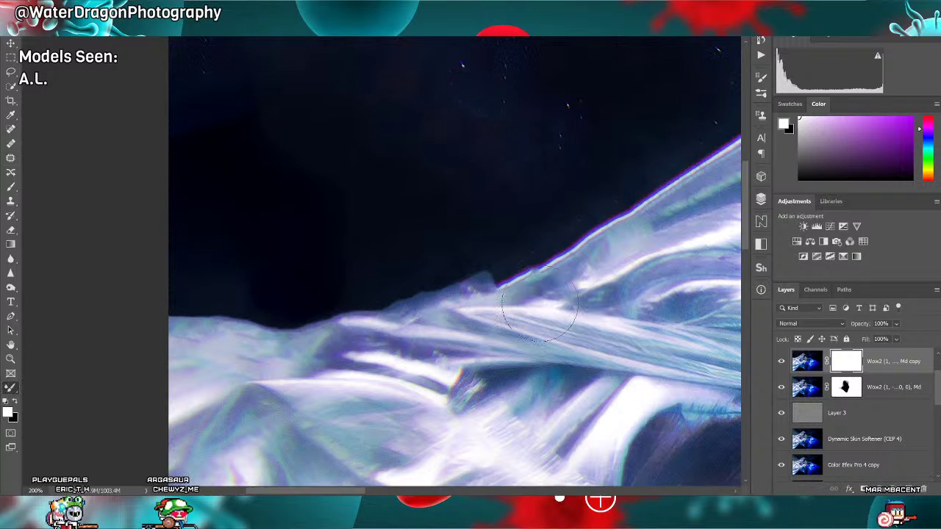
key("x")
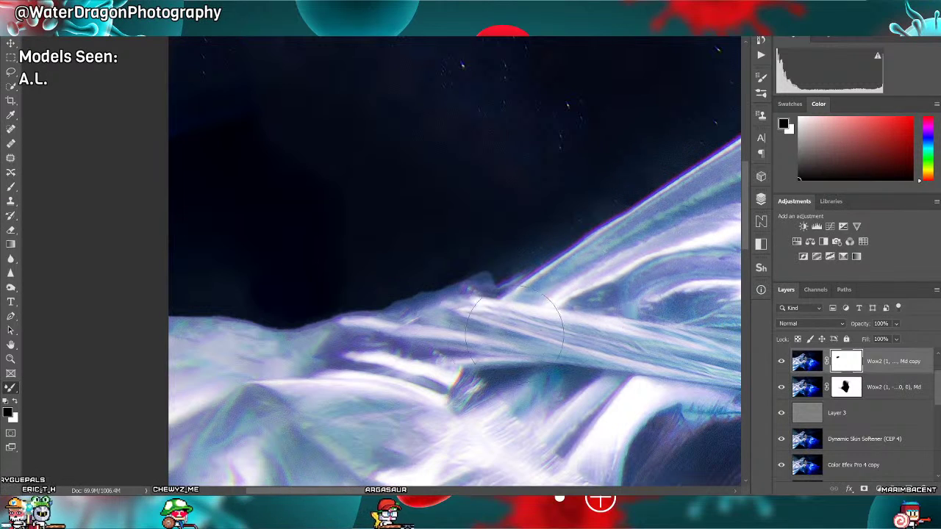
mouse_move(481, 316)
left_mouse_down()
mouse_move(395, 342)
mouse_move(323, 327)
mouse_move(242, 335)
mouse_move(176, 323)
left_mouse_up()
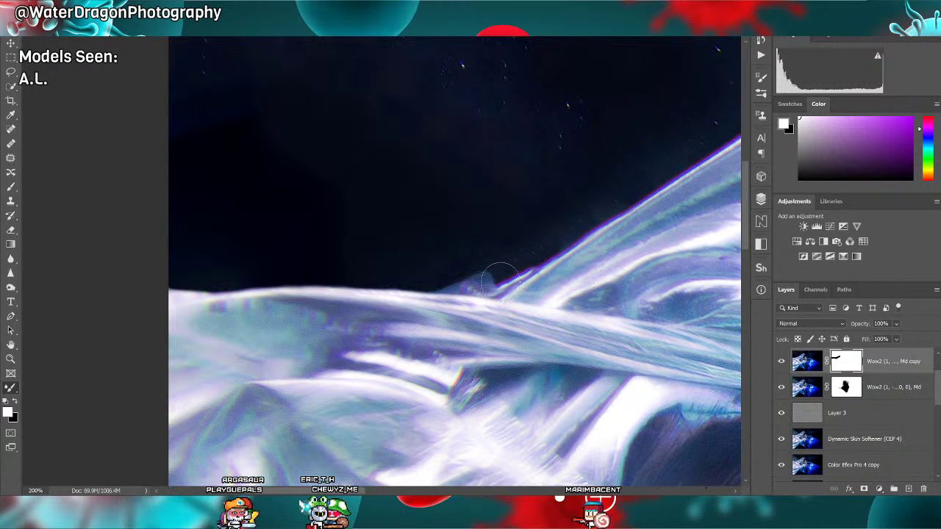
Merge duplicates of the layers down to Dynamic Skin Softener and fill the lassoed remnant where the veil's upper folds meet.
key("l")
key("ctrl+0")
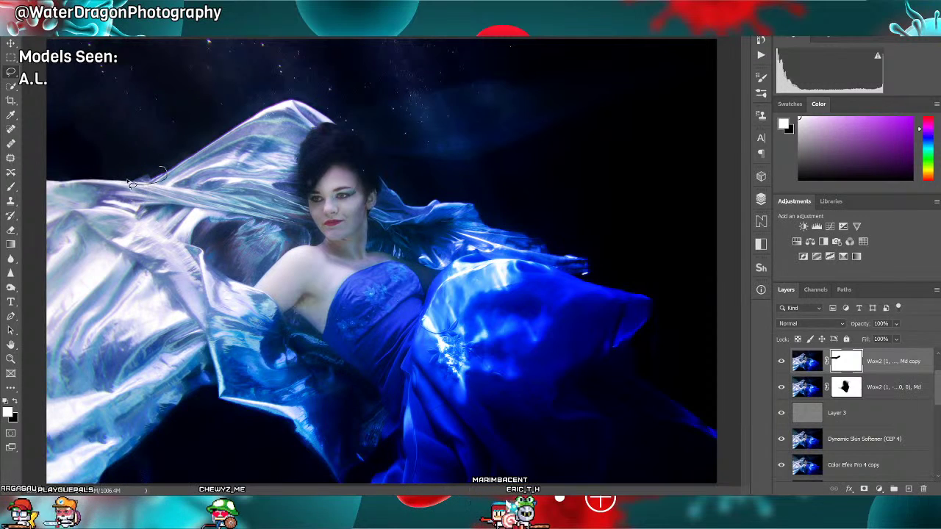
left_click_drag(128, 173, 131, 178)
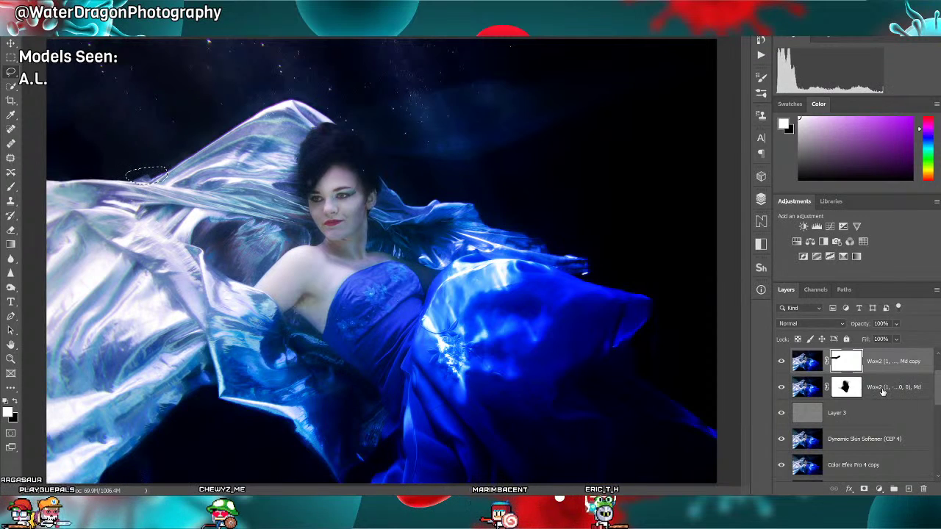
left_click(891, 441, "shift")
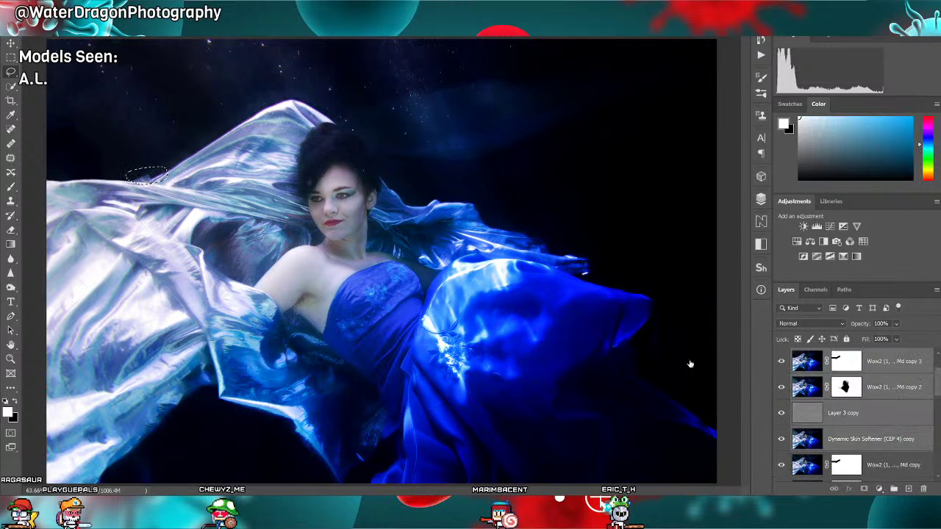
key("ctrl+e")
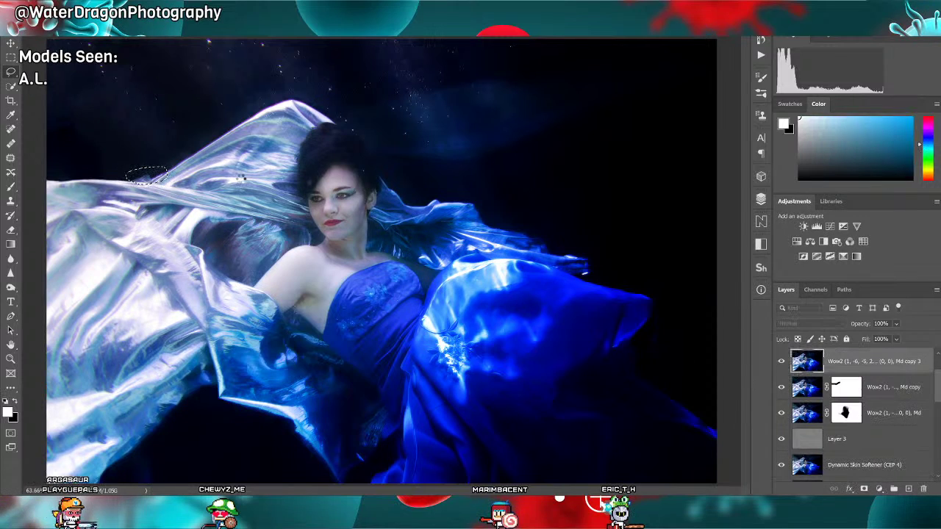
left_click(147, 178)
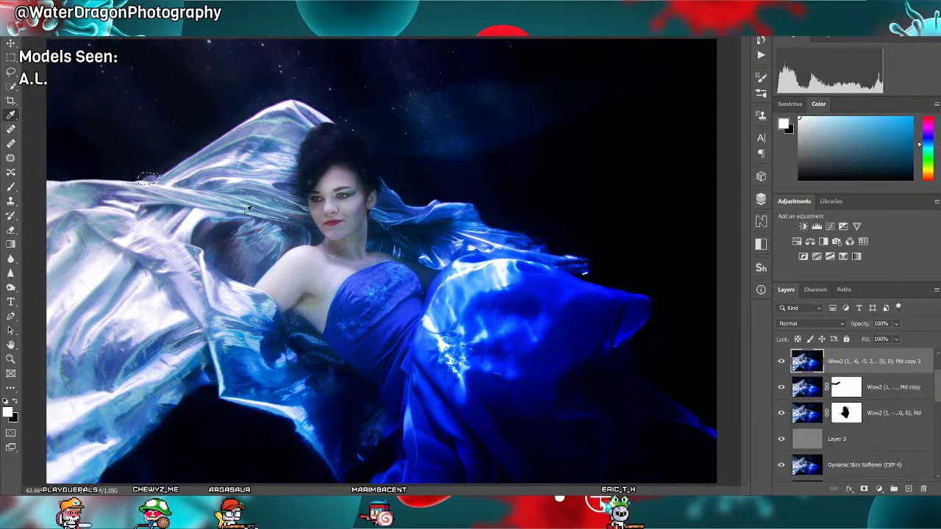
left_click(457, 311)
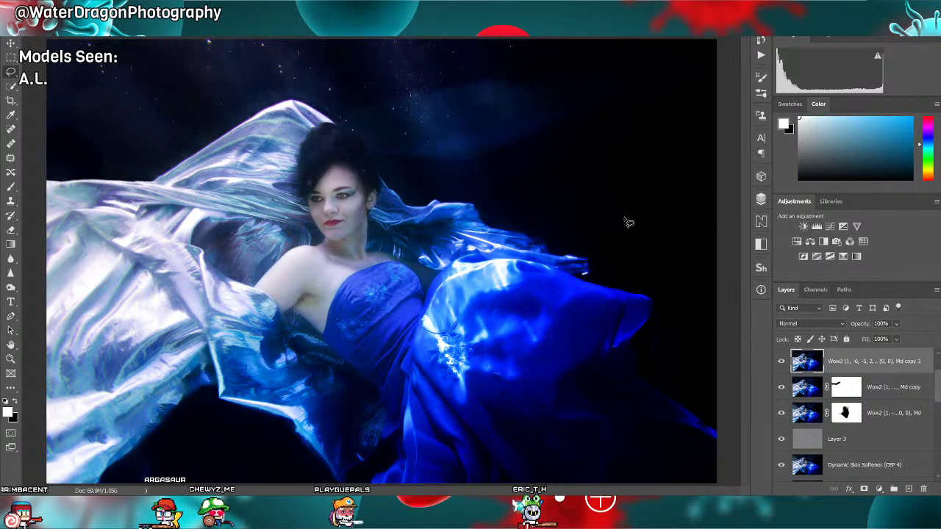
Add a darkening Curves adjustment layer above the merged copy and invert its mask to black.
left_click(830, 226)
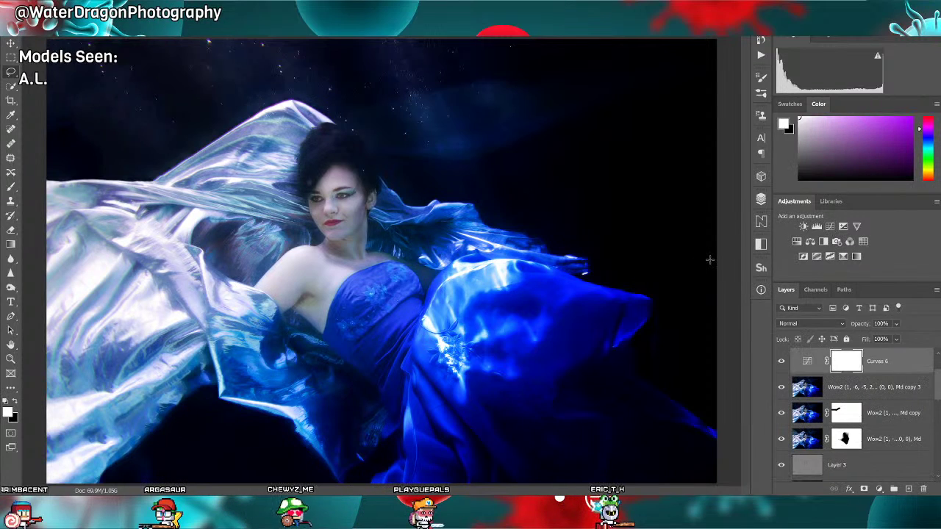
left_click_drag(710, 259, 715, 266)
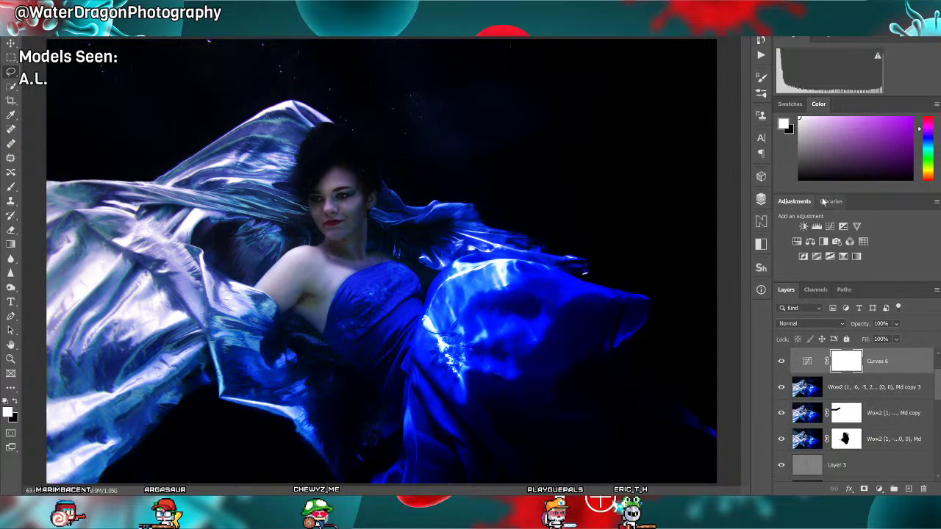
key("ctrl+i")
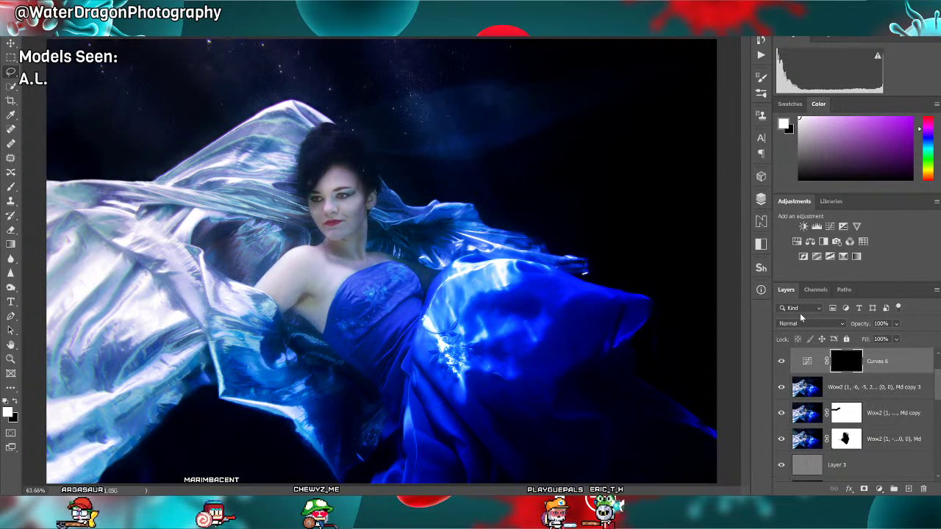
Paint the dark background around the model and veil in white on the new Curves mask with a much larger brush.
key("b")
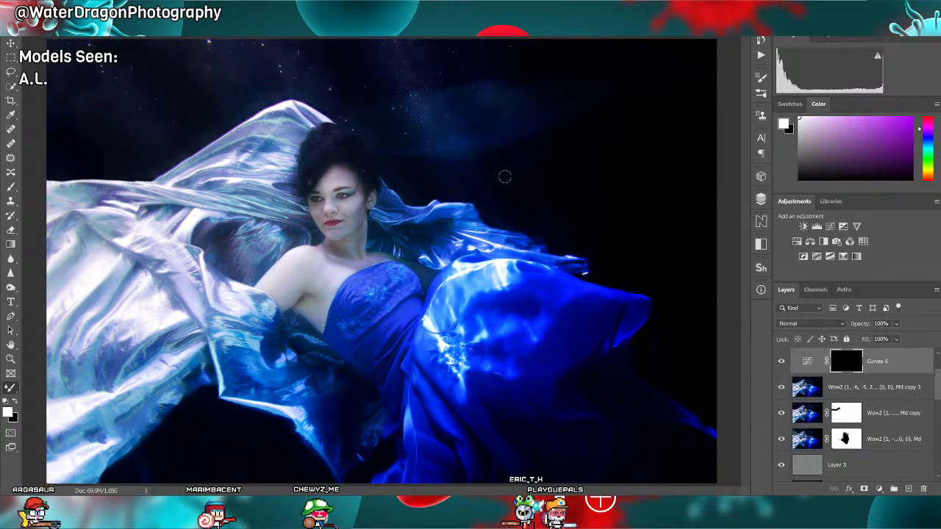
key("bracketright")
key("bracketright")
key("bracketright")
key("bracketright")
key("bracketright")
key("bracketright")
key("bracketright")
key("bracketright")
key("bracketright")
key("bracketright")
key("bracketright")
key("bracketright")
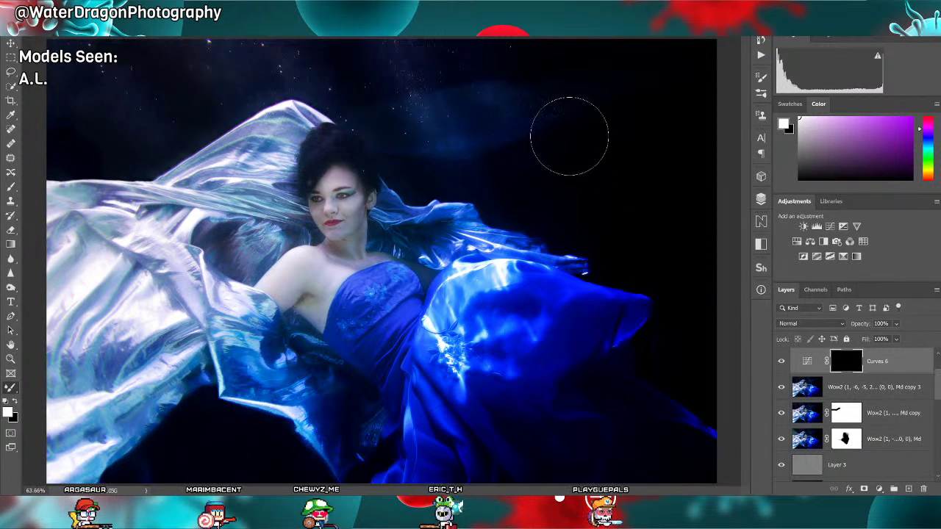
mouse_move(567, 136)
left_mouse_down()
mouse_move(514, 121)
mouse_move(479, 82)
mouse_move(579, 103)
mouse_move(676, 86)
mouse_move(679, 256)
mouse_move(543, 167)
mouse_move(553, 194)
mouse_move(534, 195)
mouse_move(467, 150)
mouse_move(419, 165)
mouse_move(428, 135)
mouse_move(414, 121)
mouse_move(396, 123)
mouse_move(394, 99)
mouse_move(355, 90)
mouse_move(378, 80)
mouse_move(323, 47)
mouse_move(266, 35)
mouse_move(346, 74)
left_mouse_up()
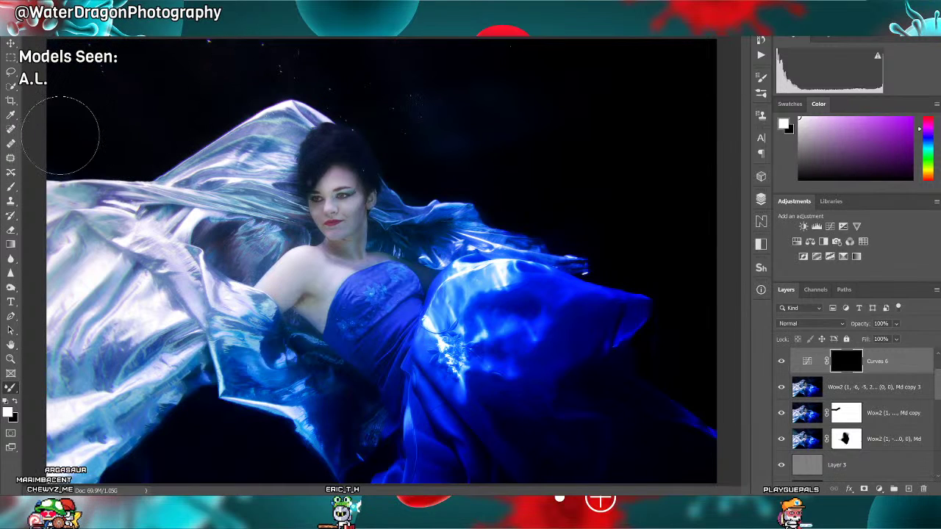
mouse_move(497, 70)
left_mouse_down()
mouse_move(637, 124)
mouse_move(656, 99)
mouse_move(628, 120)
mouse_move(667, 134)
mouse_move(612, 82)
mouse_move(649, 132)
mouse_move(630, 193)
left_mouse_up()
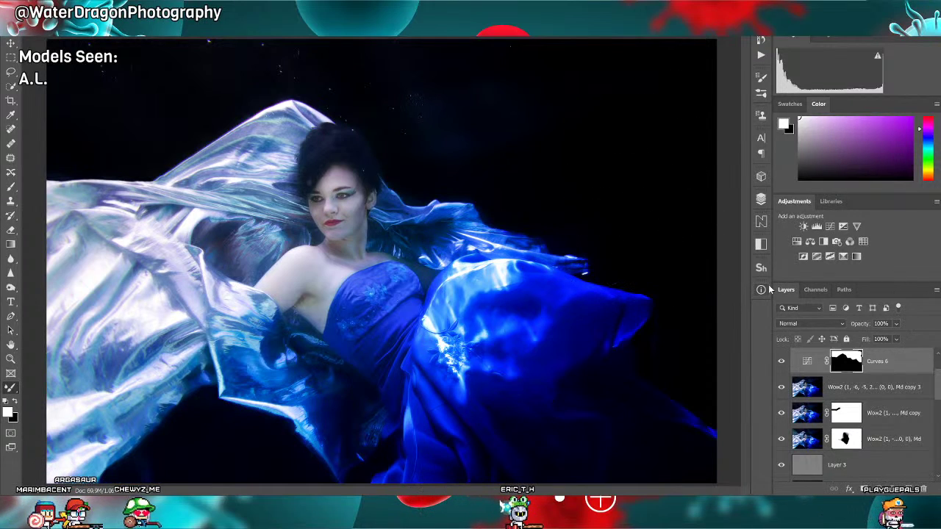
Paint diagonal black rays into the Curves mask over the background, trying 23% layer opacity and restoring it to 100%.
key("x")
left_click(881, 324)
type("23")
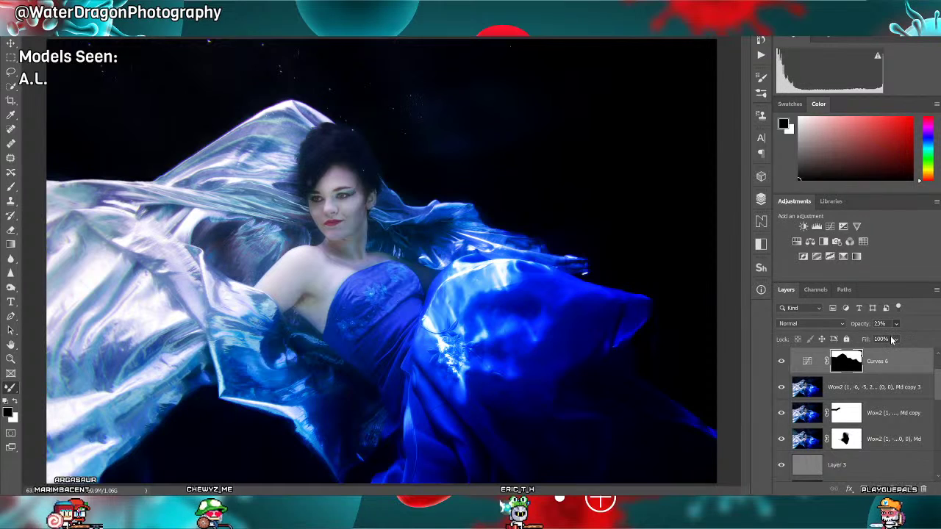
key("Return")
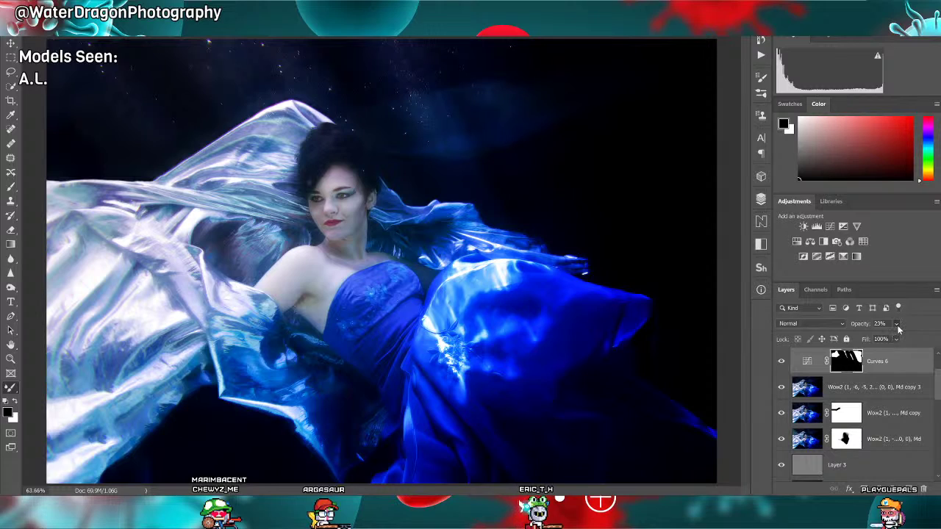
key("0")
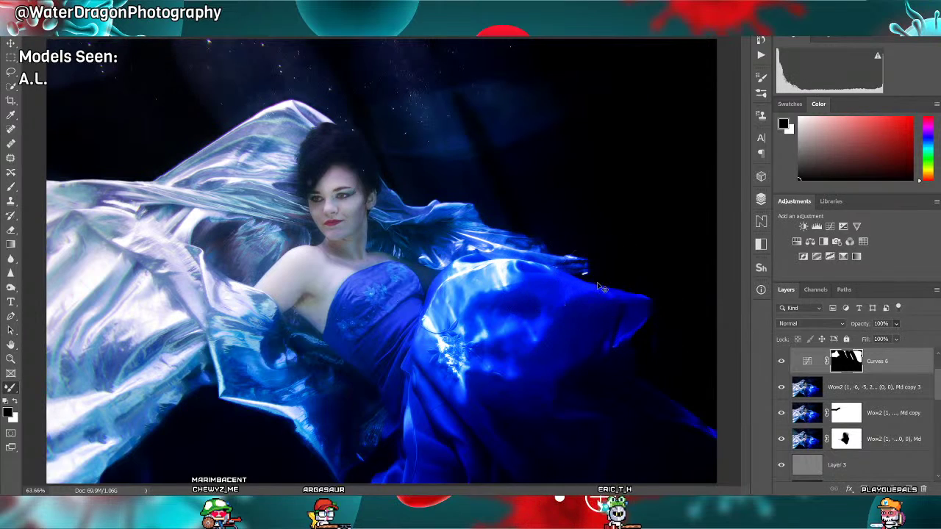
Blur the Curves mask to soften the painted rays and compare the photo with the layer hidden.
key("space")
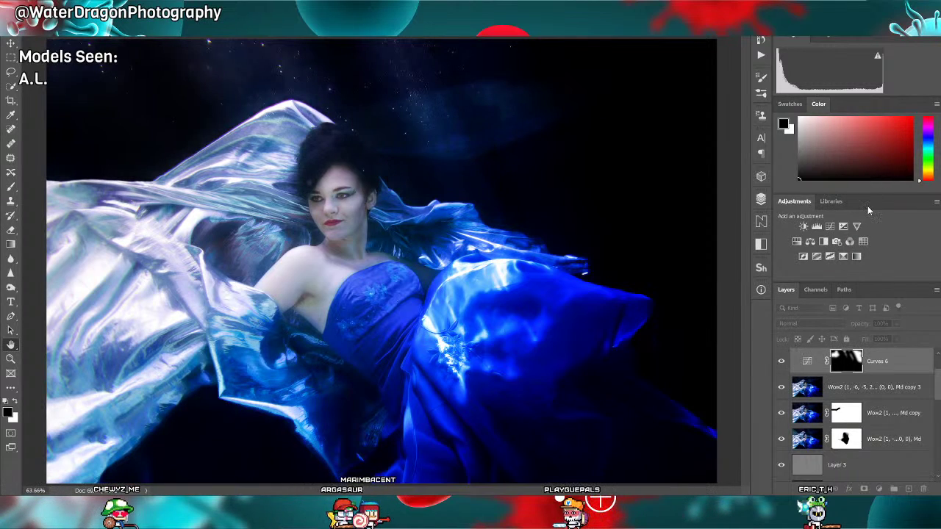
key("b")
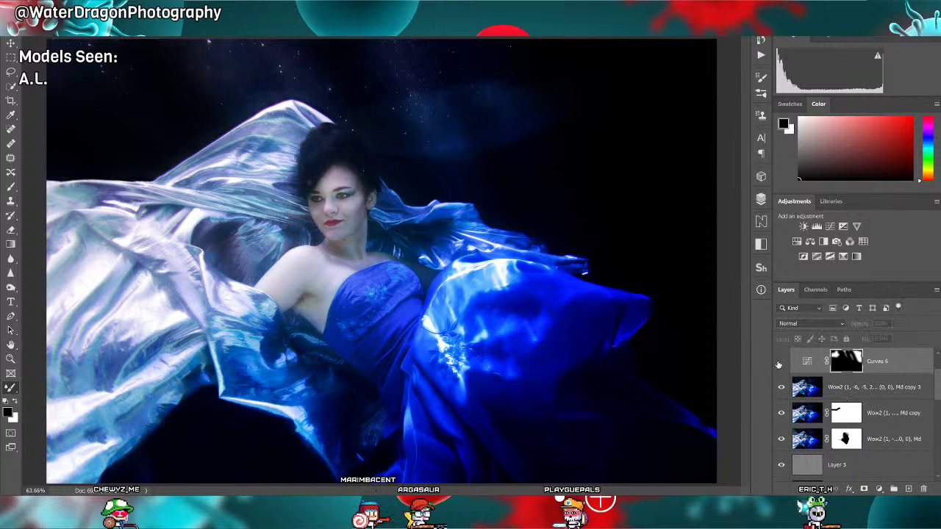
left_click(780, 363)
left_click(781, 362)
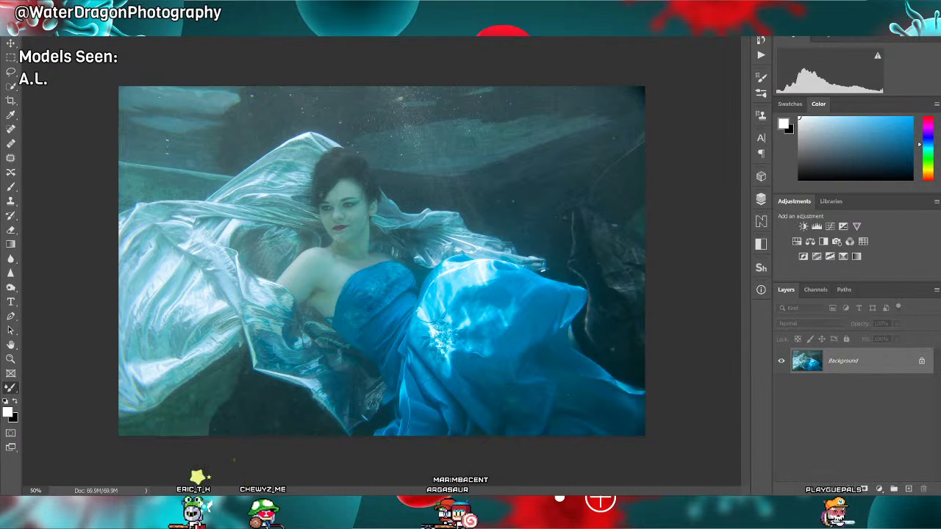
Compare the edited portrait with the unedited original photo, both fitted to the window.
key("ctrl+0")
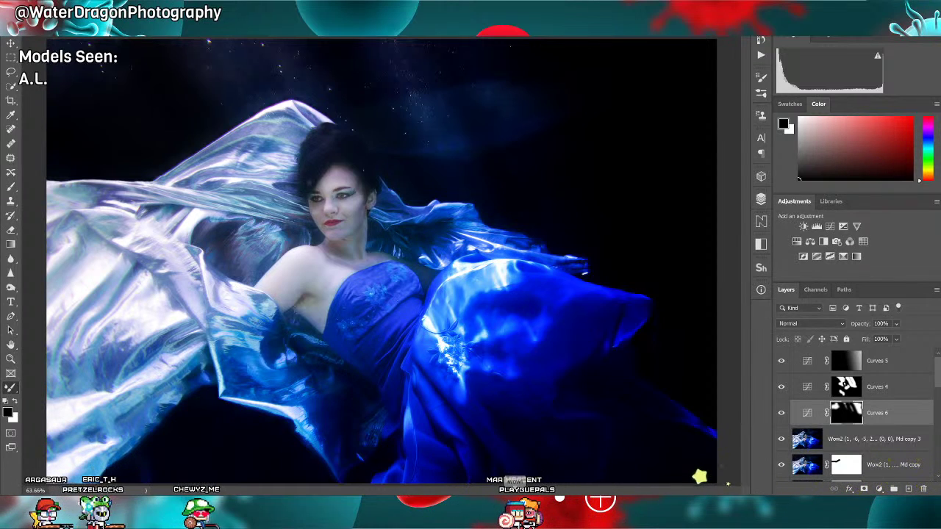
left_click(238, 35)
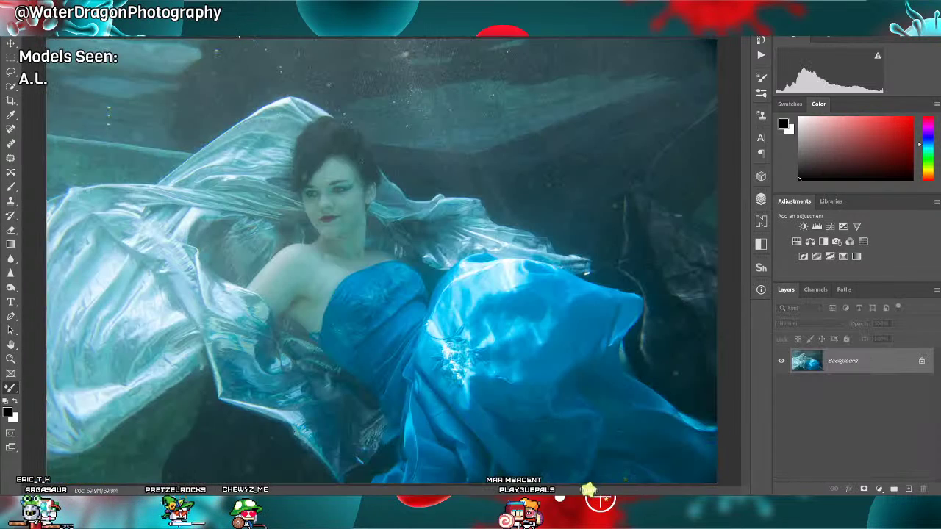
key("x")
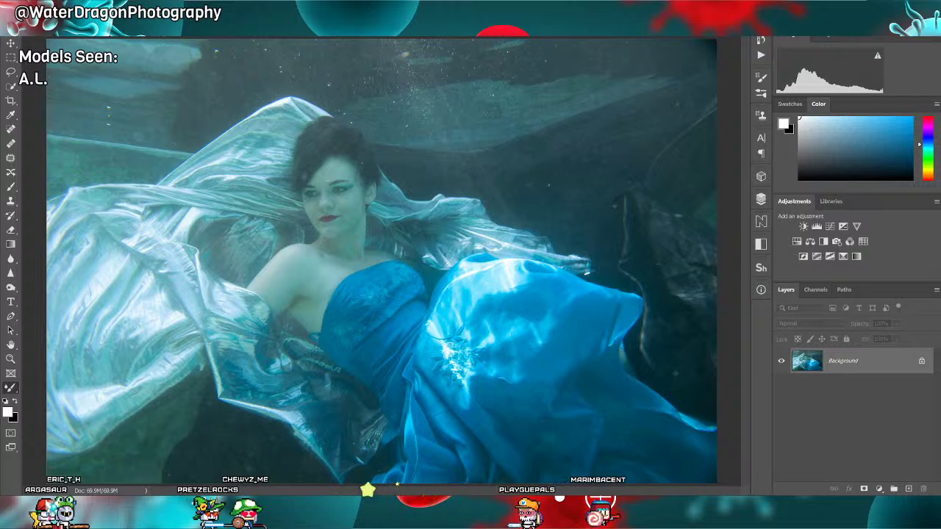
key("ctrl+Tab")
key("x")
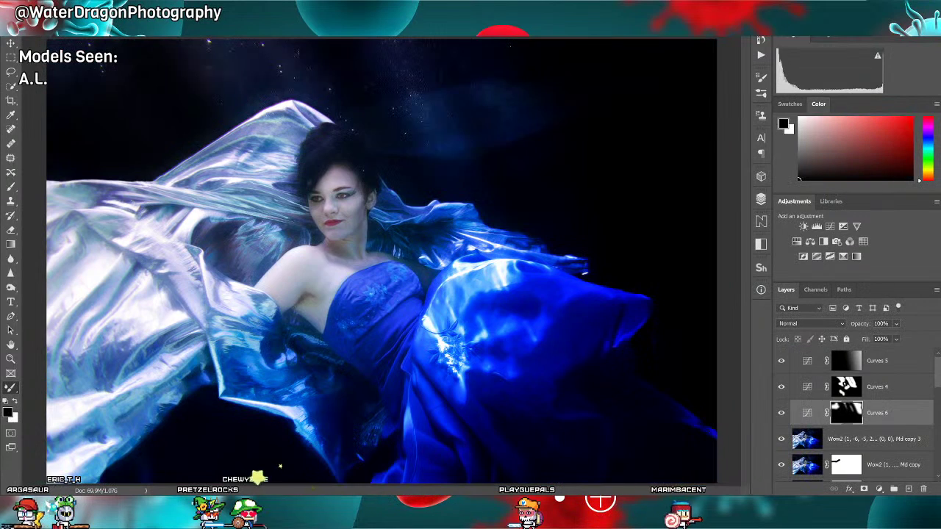